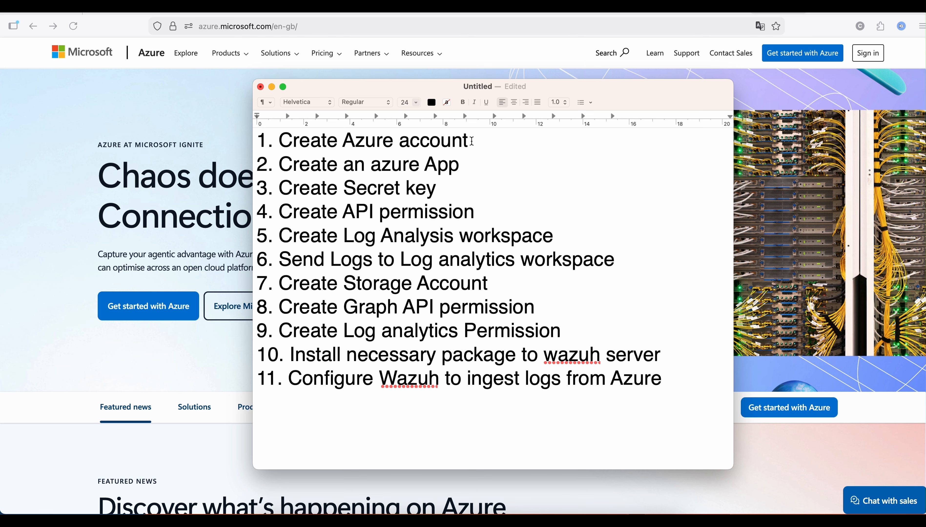
# Leave the TextEdit checklist and bring up the Azure portal home page in Firefox
pyautogui.click(516, 47)
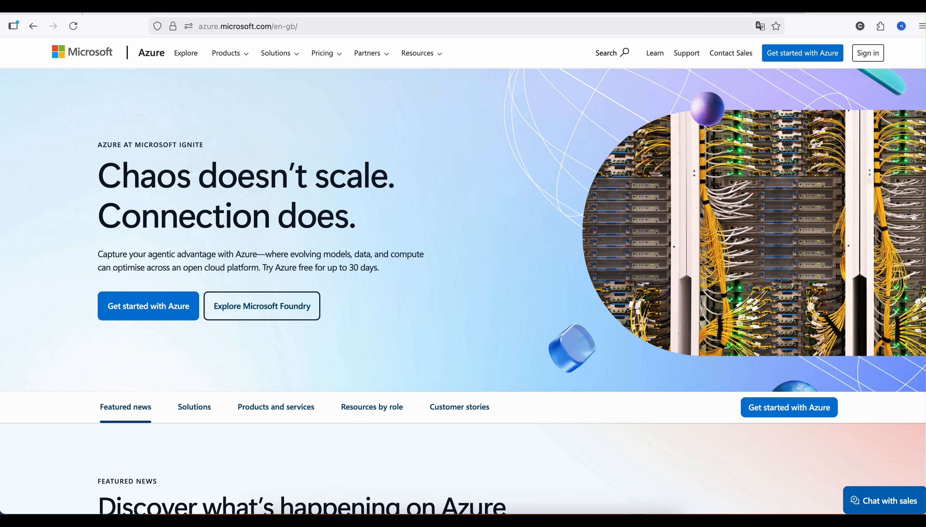
pyautogui.click(735, 6)
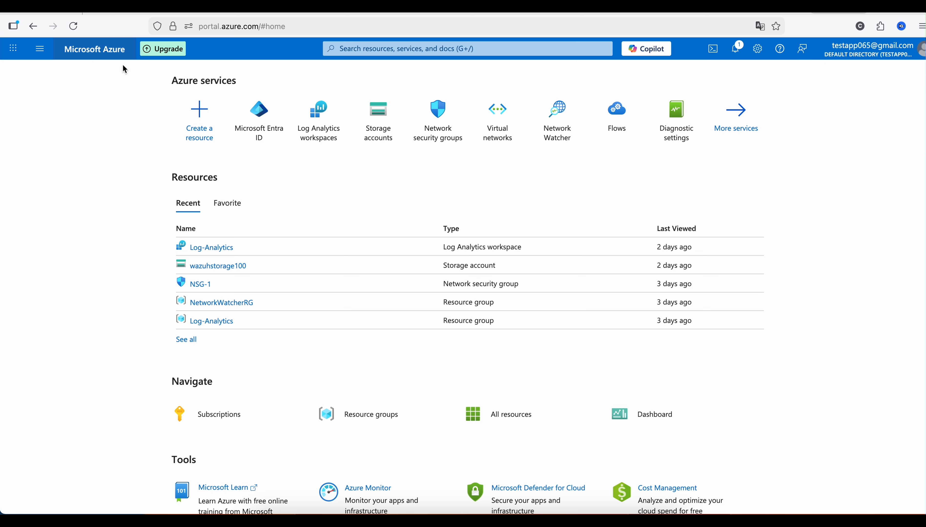
pyautogui.moveTo(254, 126)
# In the TextEdit checklist, mark "Create Azure account" with "—N/A" and highlight the "Create an azure App" item
pyautogui.click(535, 513)
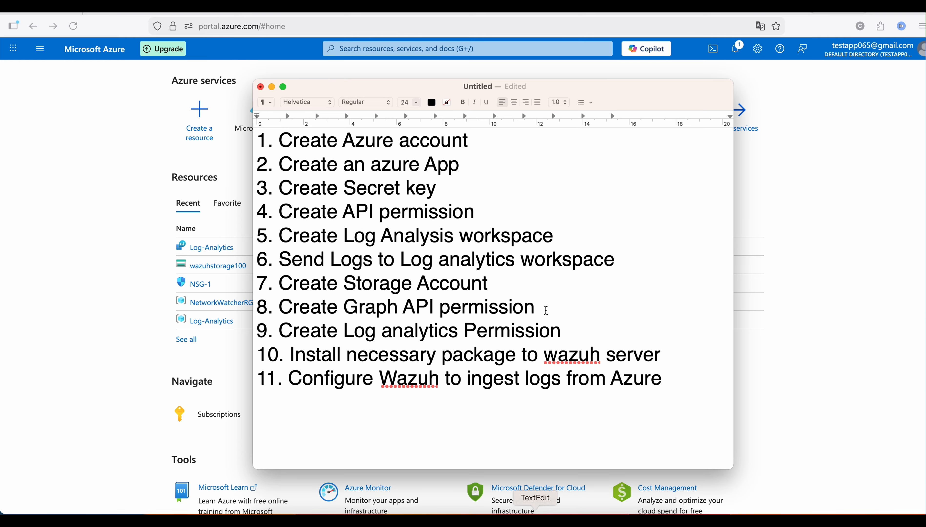
pyautogui.click(503, 136)
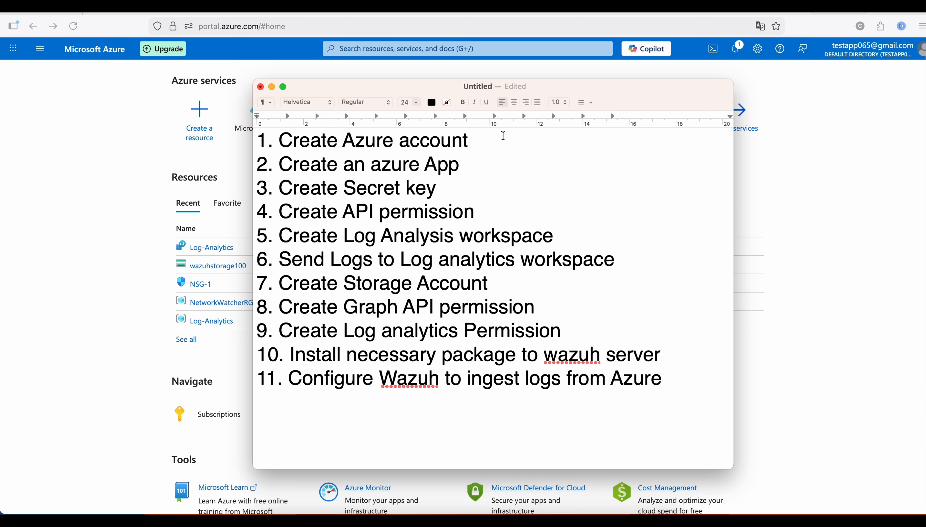
pyautogui.write('--N?A')
pyautogui.press('BackSpace')
pyautogui.press('BackSpace')
pyautogui.write('/A')
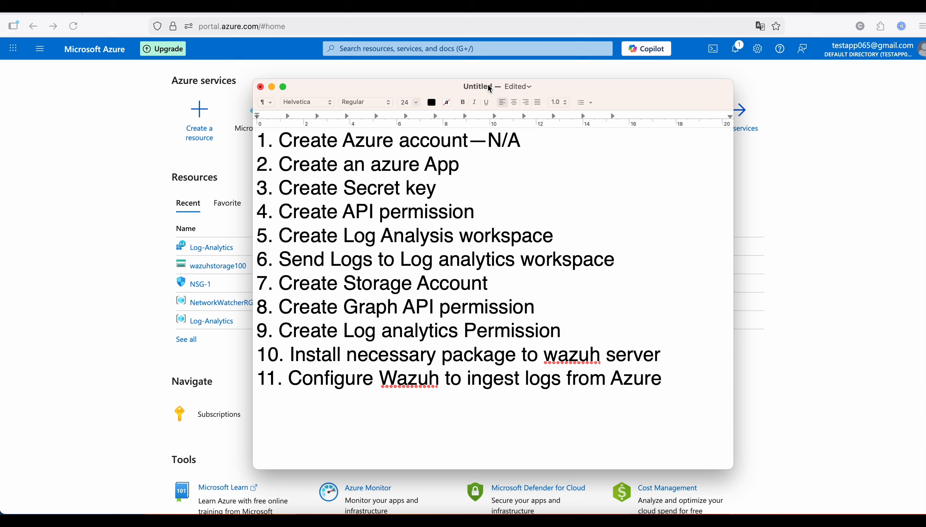
pyautogui.moveTo(490, 88); pyautogui.dragTo(615, 86)
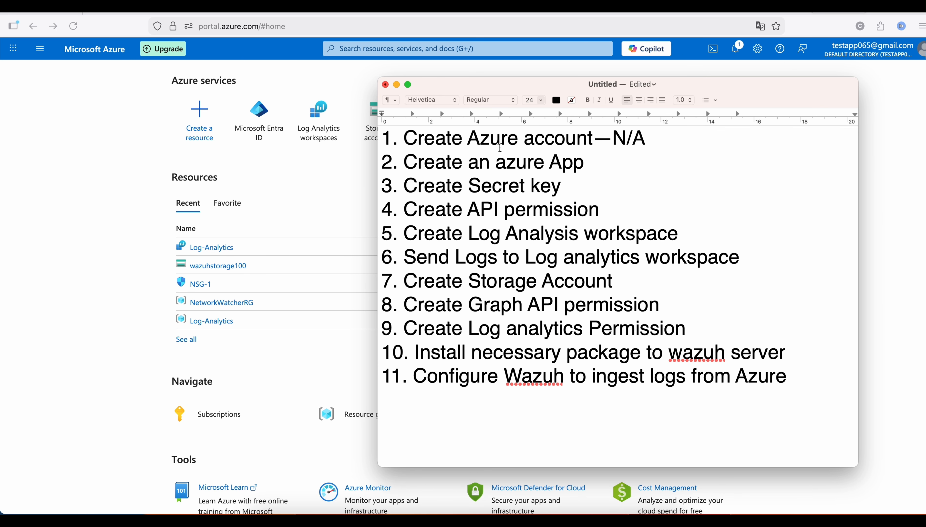
pyautogui.moveTo(407, 161); pyautogui.dragTo(596, 162)
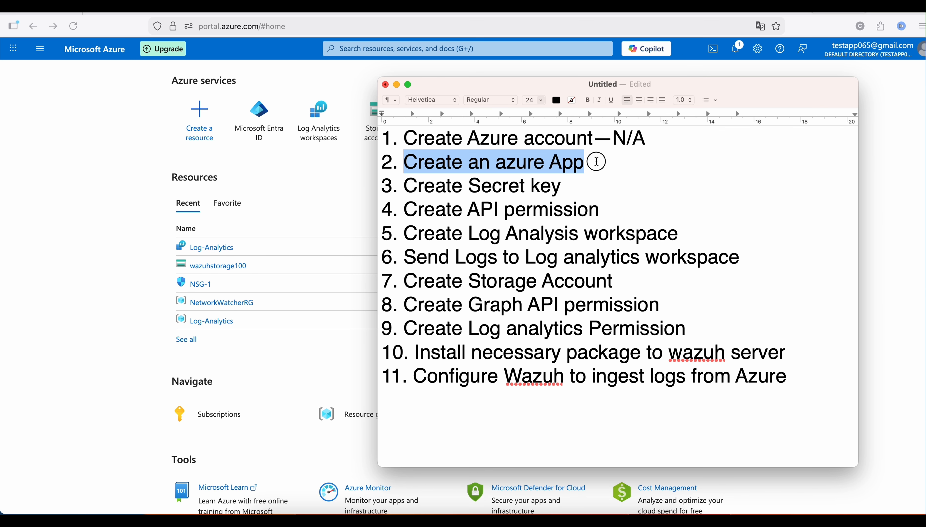
# Return to the Azure portal and open App registrations for the Microsoft Entra ID default directory
pyautogui.click(97, 211)
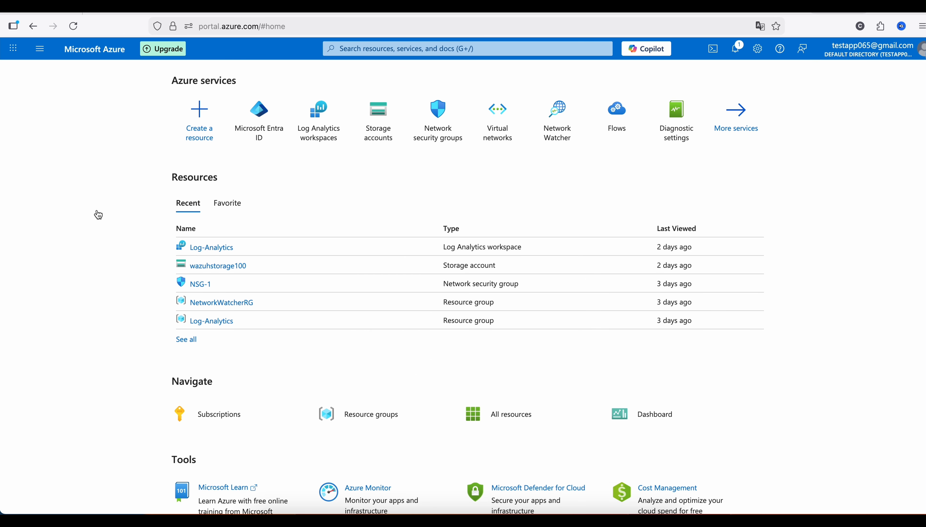
pyautogui.click(42, 55)
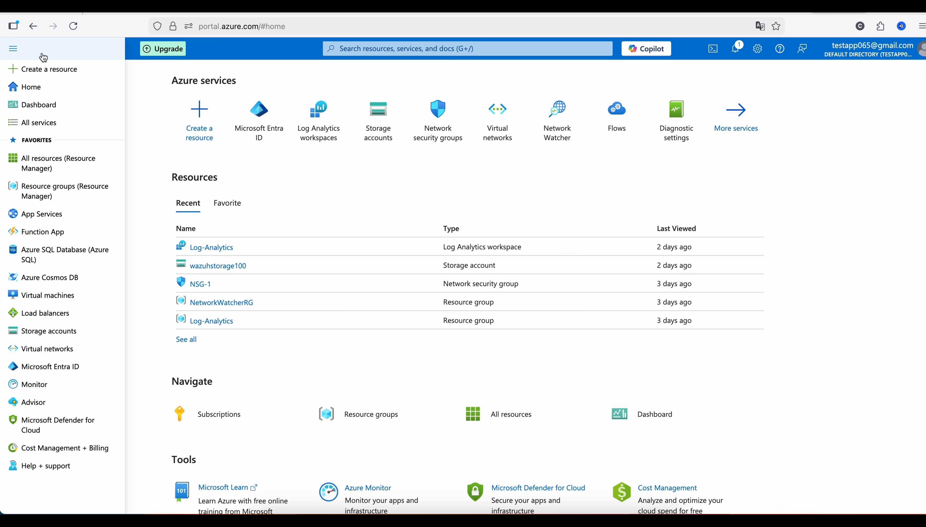
pyautogui.click(54, 370)
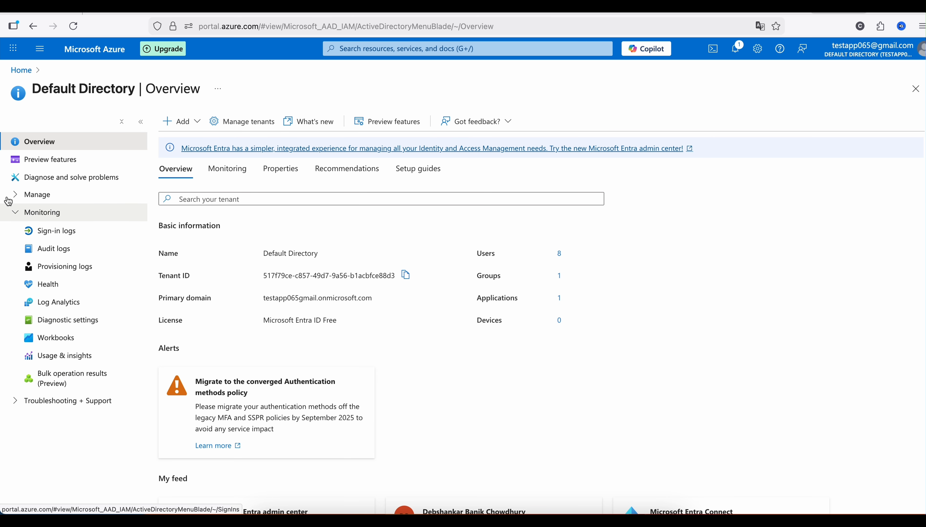
pyautogui.click(18, 196)
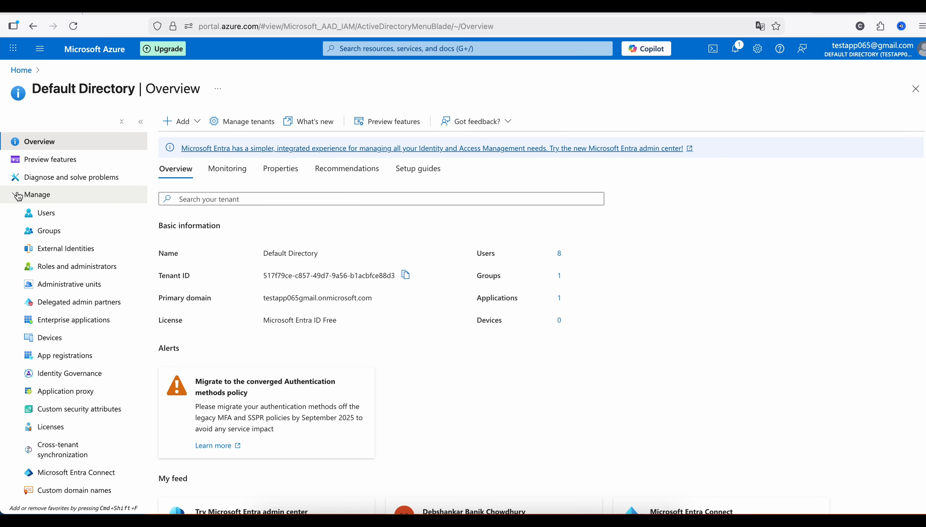
pyautogui.click(57, 357)
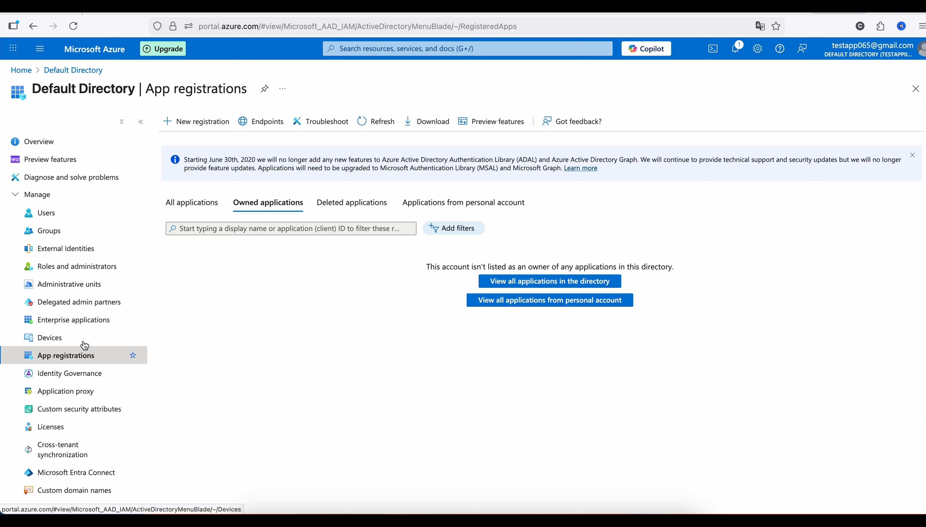
# Register a new application named Wazuh-APP-2 for accounts in this organizational directory only (single tenant)
pyautogui.click(208, 124)
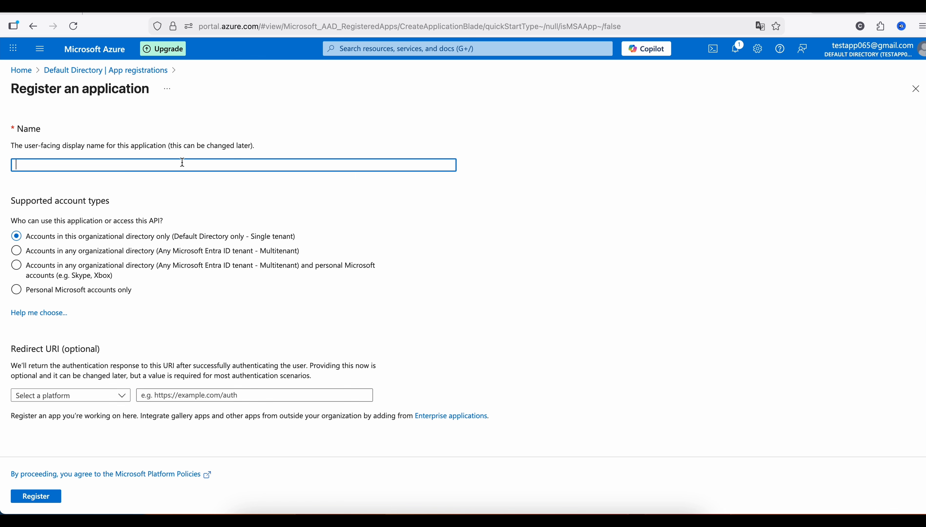
pyautogui.write('Wazuh-APP-2')
pyautogui.click(98, 289)
pyautogui.click(37, 496)
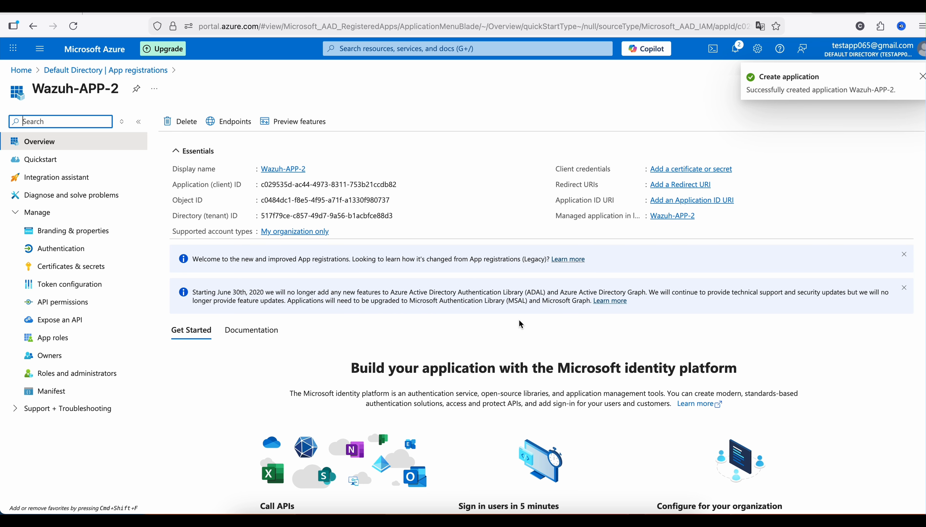
# Mark the "Create an azure App" item with "—Done" in the TextEdit checklist
pyautogui.click(516, 513)
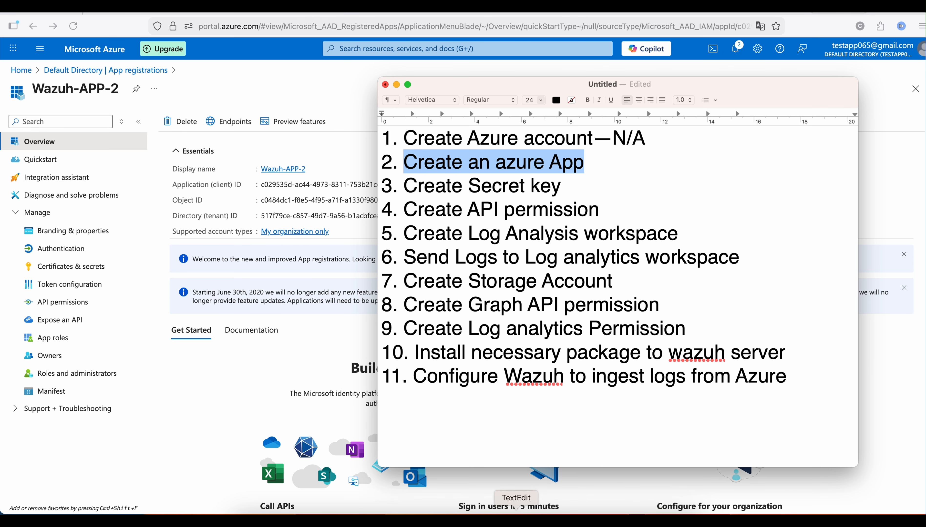
pyautogui.click(613, 164)
pyautogui.write('--DO')
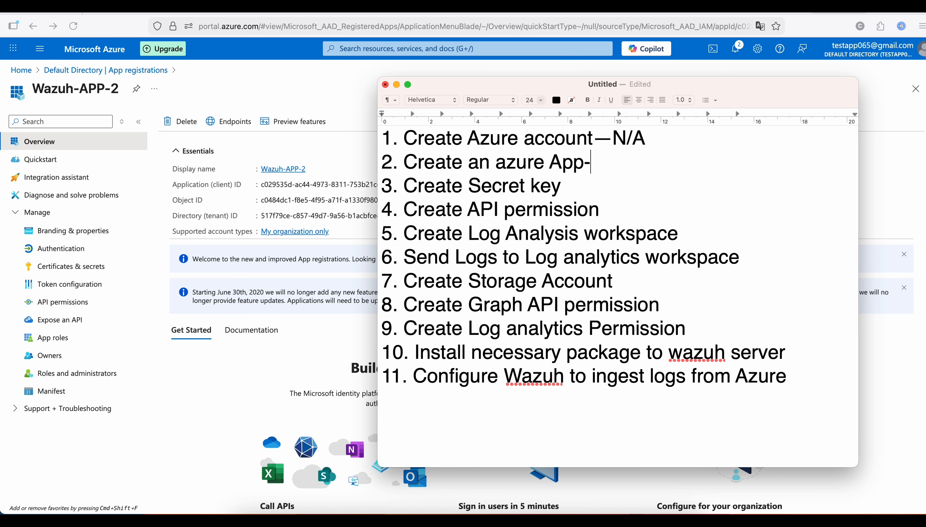
pyautogui.press('BackSpace')
pyautogui.write('one')
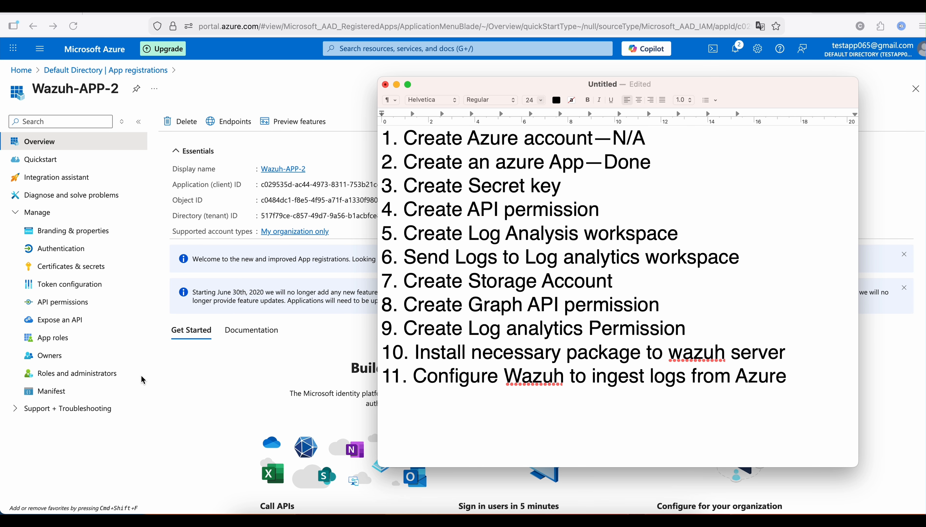
# Back in the Azure portal, add a client secret to Wazuh-APP-2 described as wazuh-app-secret-2, expiring after 730 days (24 months)
pyautogui.click(213, 379)
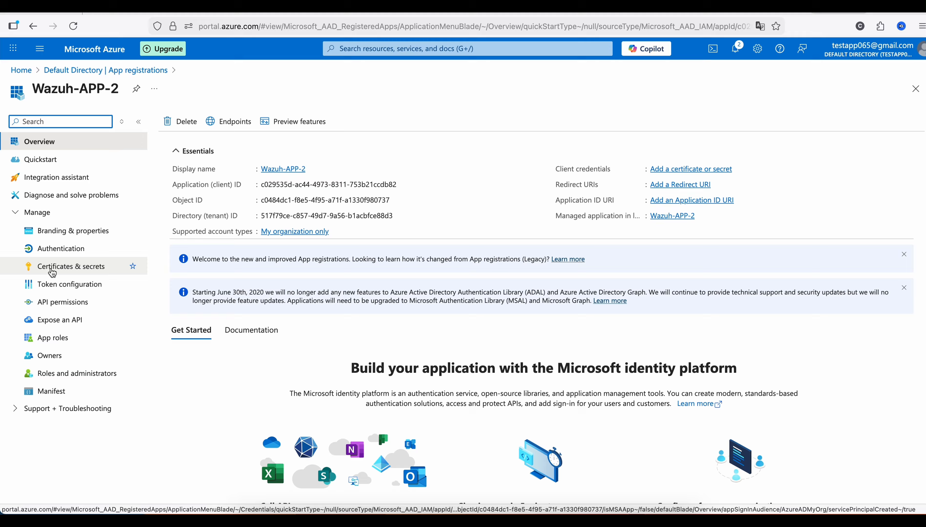
pyautogui.click(78, 272)
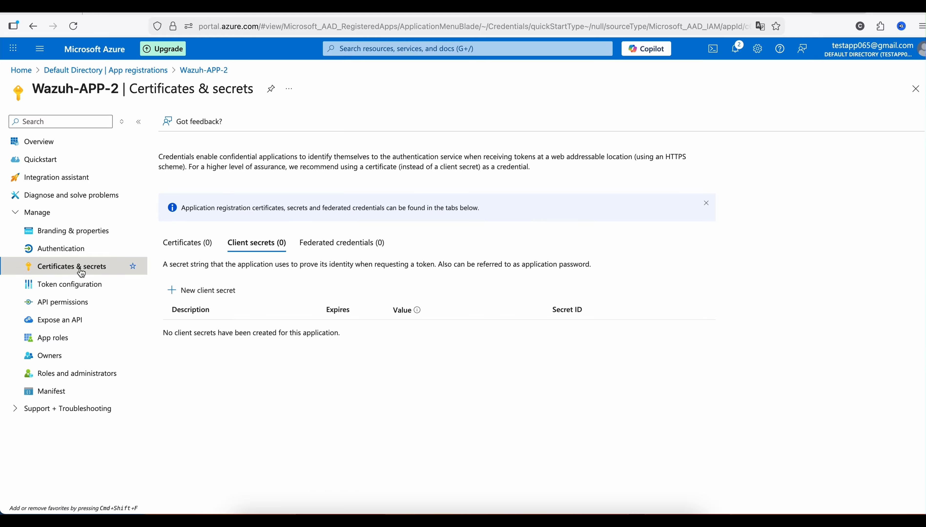
pyautogui.click(200, 290)
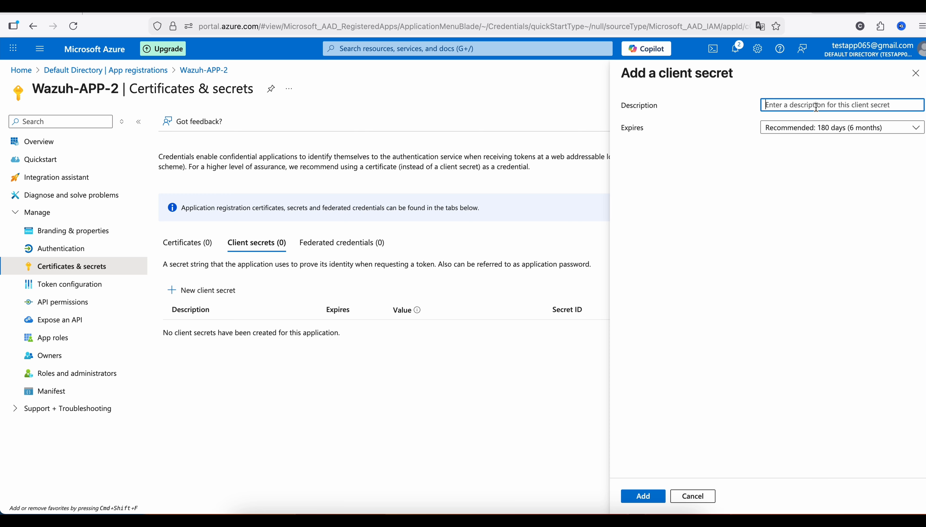
pyautogui.write('wazuh-')
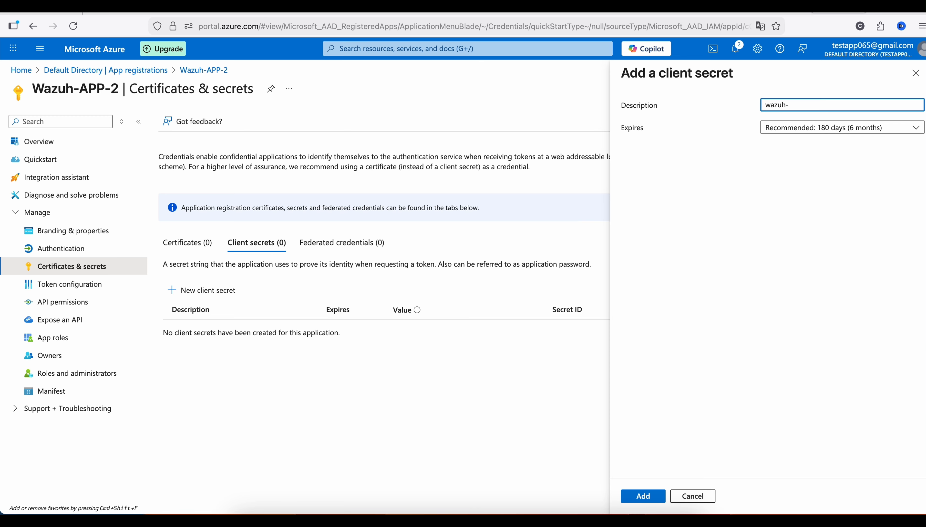
pyautogui.write('app-secret-2')
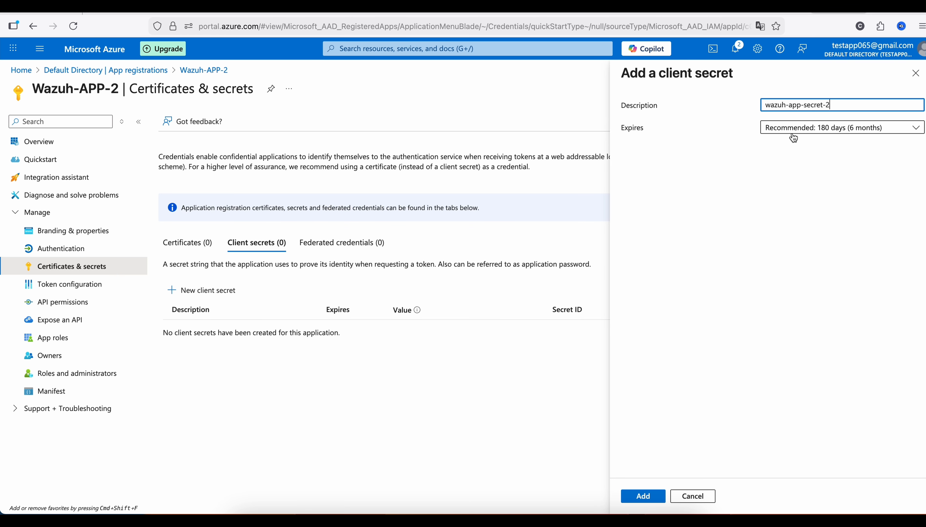
pyautogui.click(811, 136)
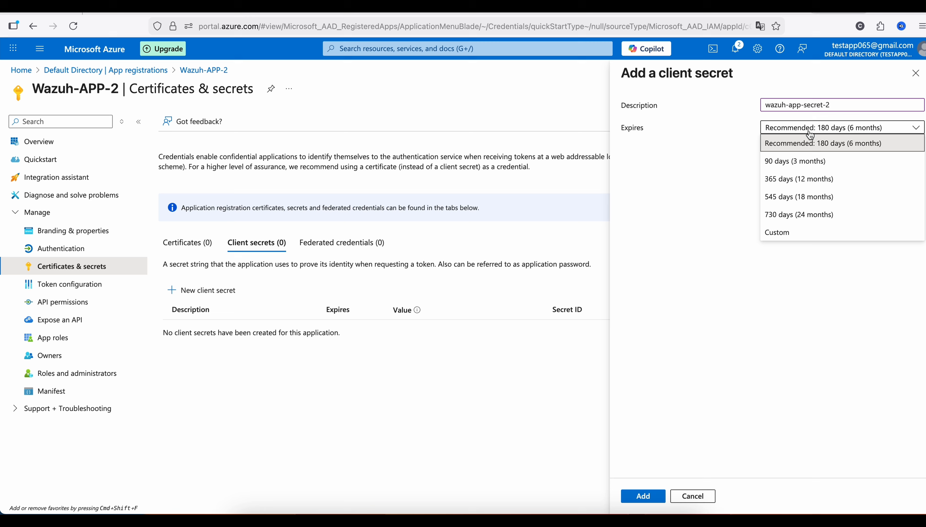
pyautogui.click(812, 219)
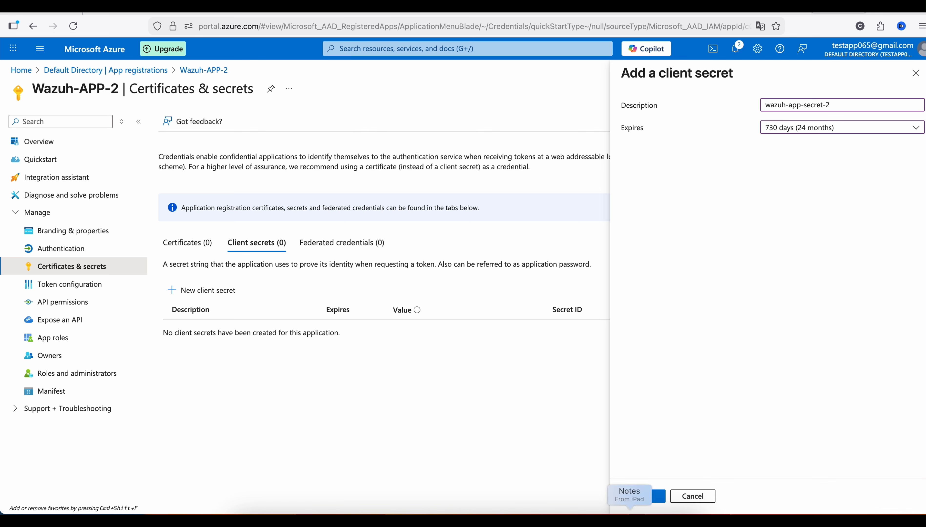
pyautogui.click(653, 505)
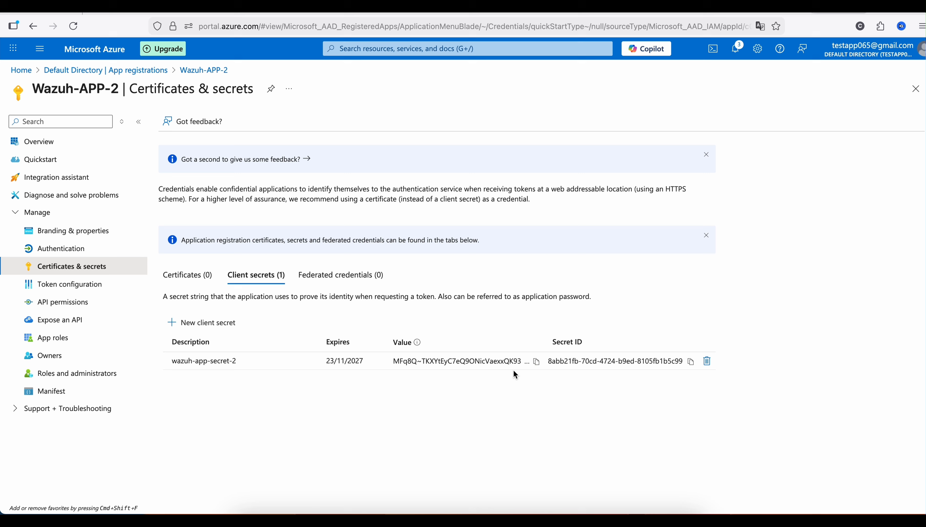
# Copy the new client secret's value and paste it below the TextEdit checklist with the label "Secret Key:"
pyautogui.click(536, 361)
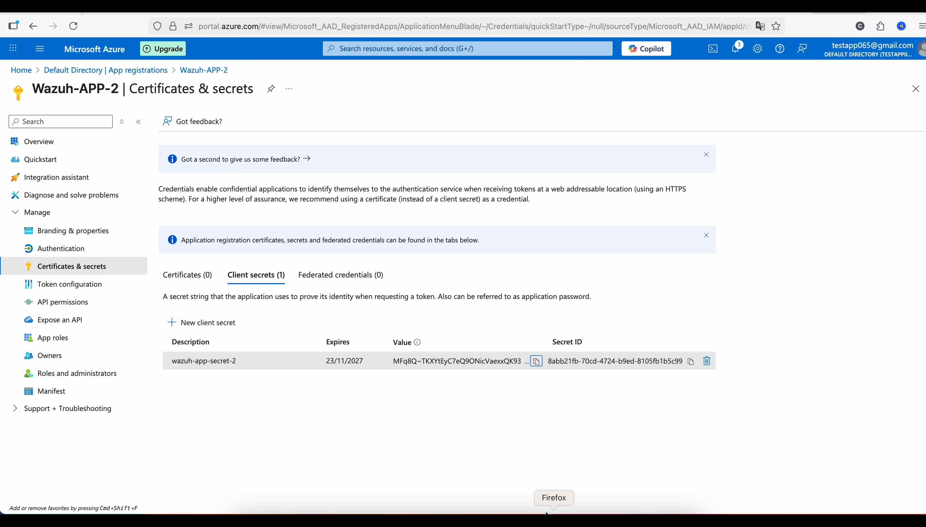
pyautogui.click(517, 507)
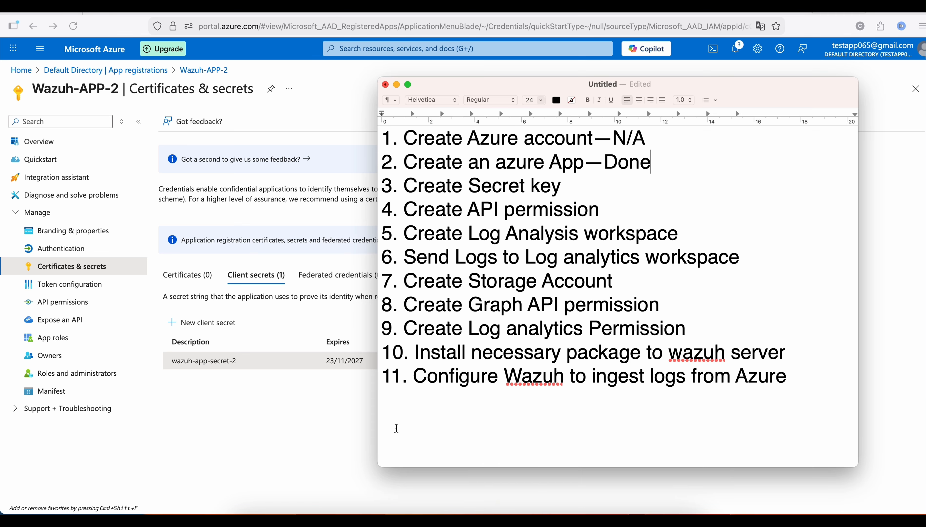
pyautogui.press('Return')
pyautogui.write('Secret ')
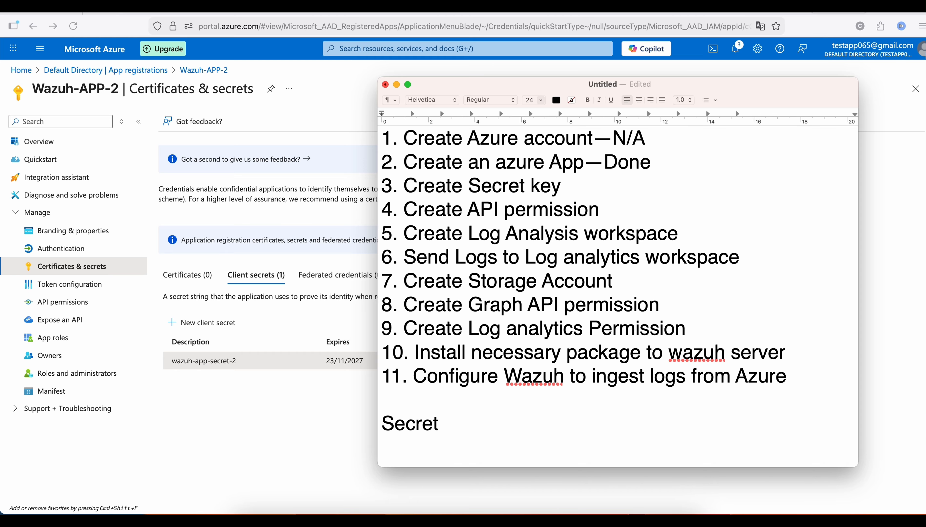
pyautogui.write('Key:')
pyautogui.press('cmd+v')
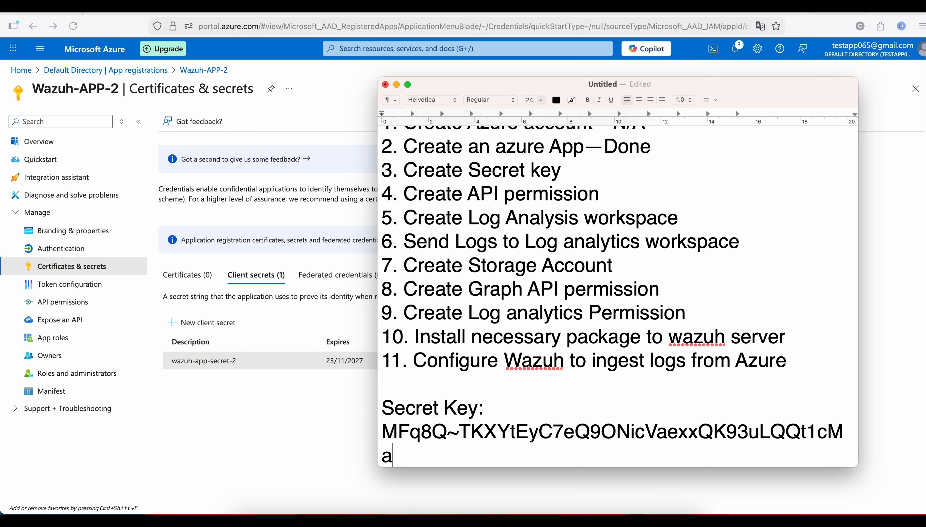
# Set the secret key line to font size 14 and change its label to "Application Secret Key:"
pyautogui.tripleClick(395, 423)
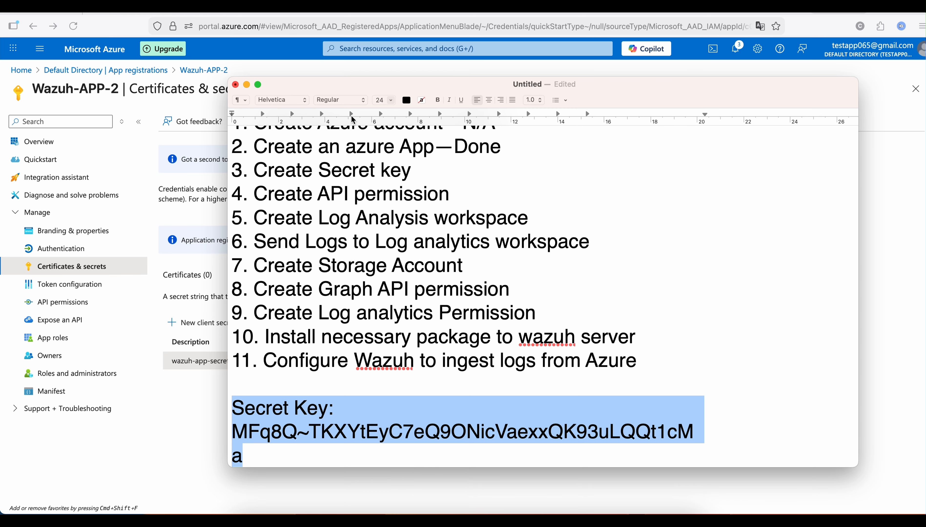
pyautogui.click(390, 100)
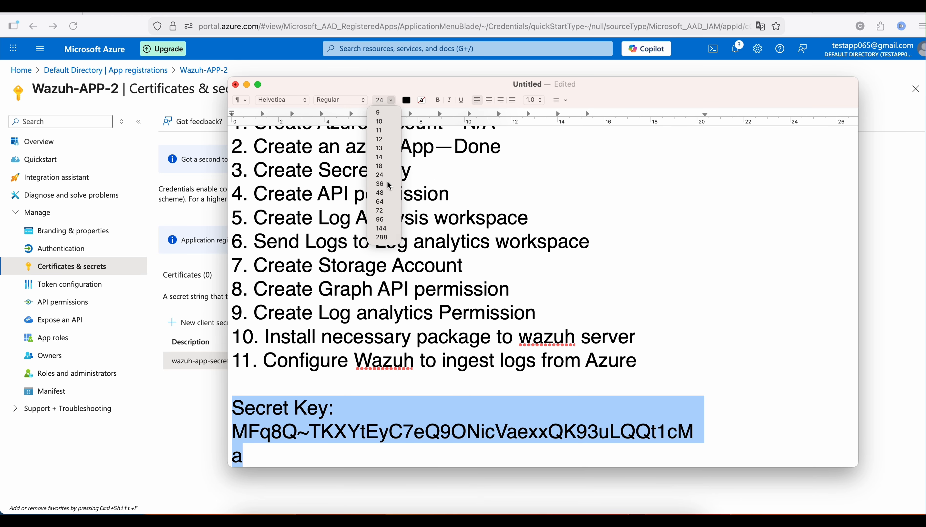
pyautogui.click(380, 165)
pyautogui.click(233, 422)
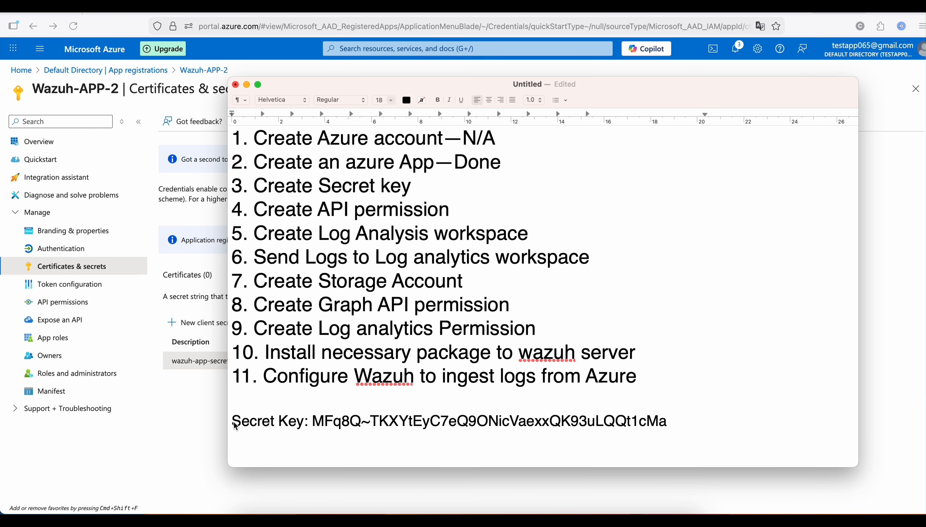
pyautogui.write('P')
pyautogui.press('BackSpace')
pyautogui.write('Application')
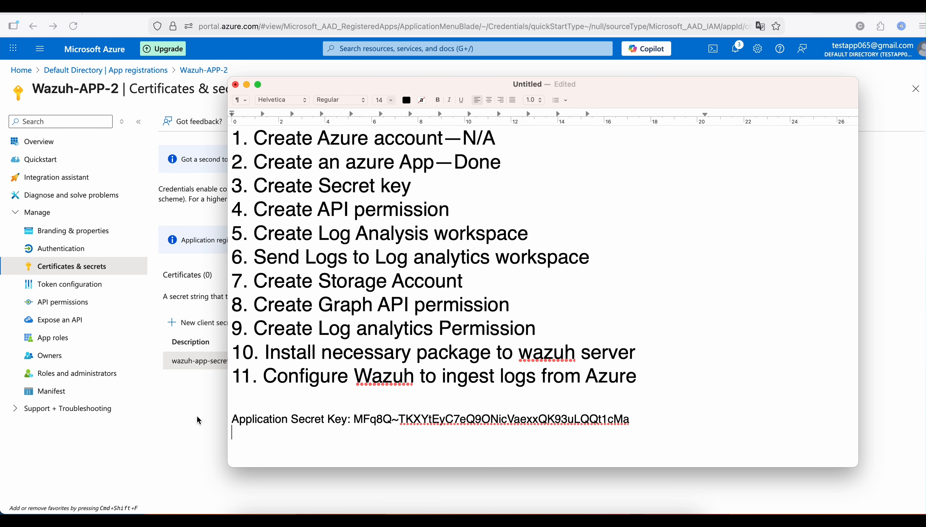
# Back in the Azure portal, add the Log Analytics API delegated permission Data.Read to Wazuh-APP-2
pyautogui.click(197, 416)
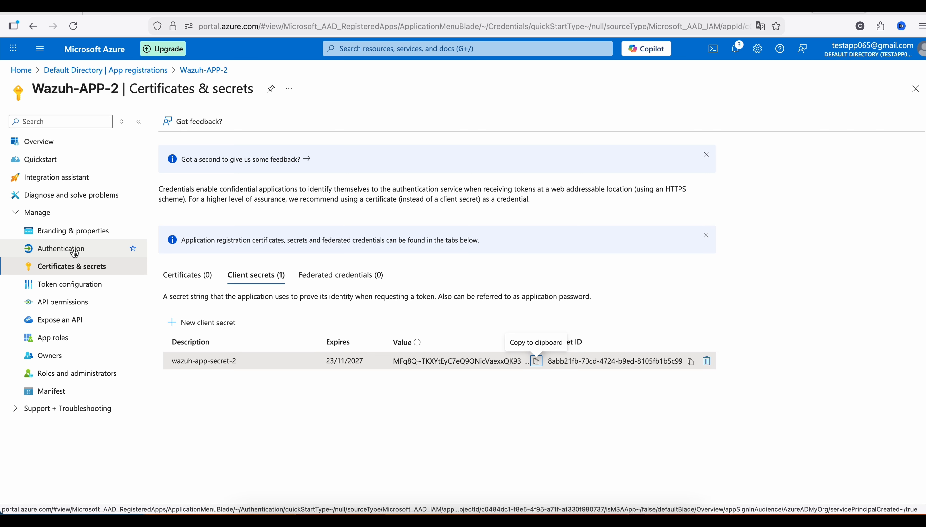
pyautogui.click(65, 311)
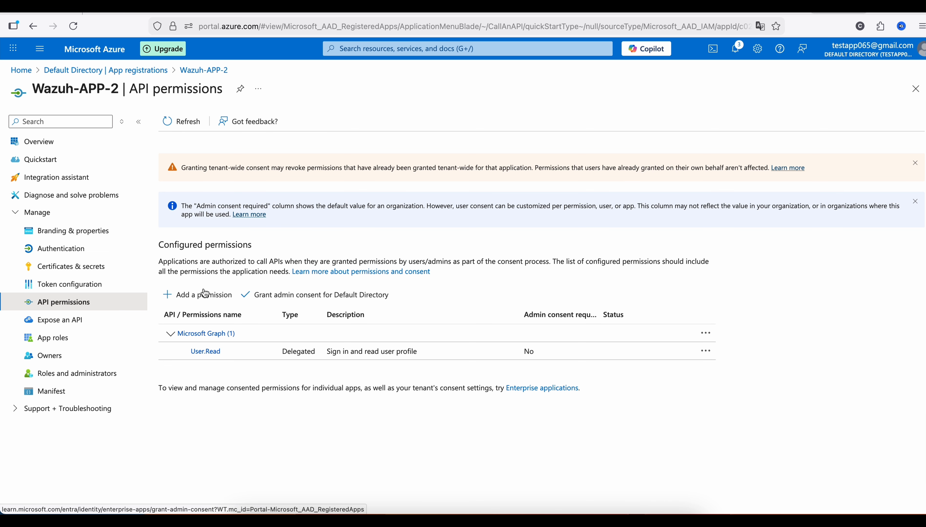
pyautogui.click(190, 303)
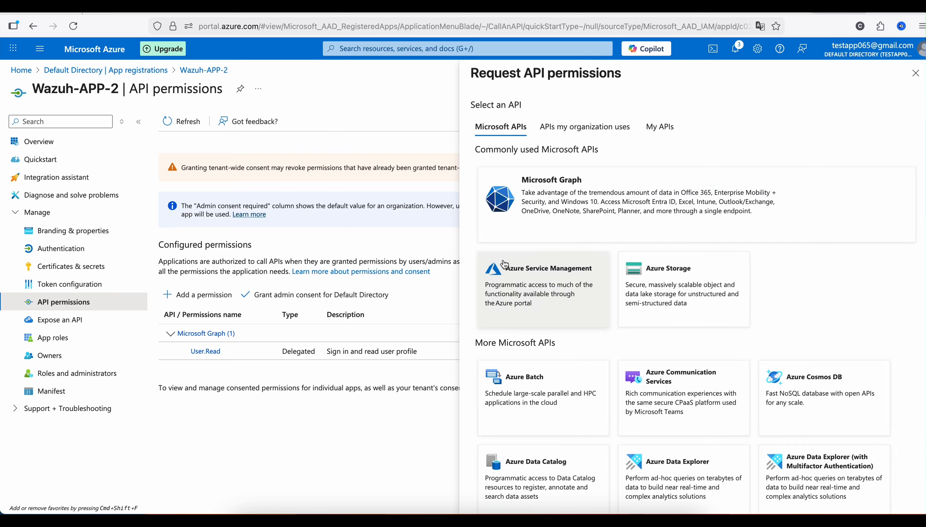
pyautogui.click(578, 135)
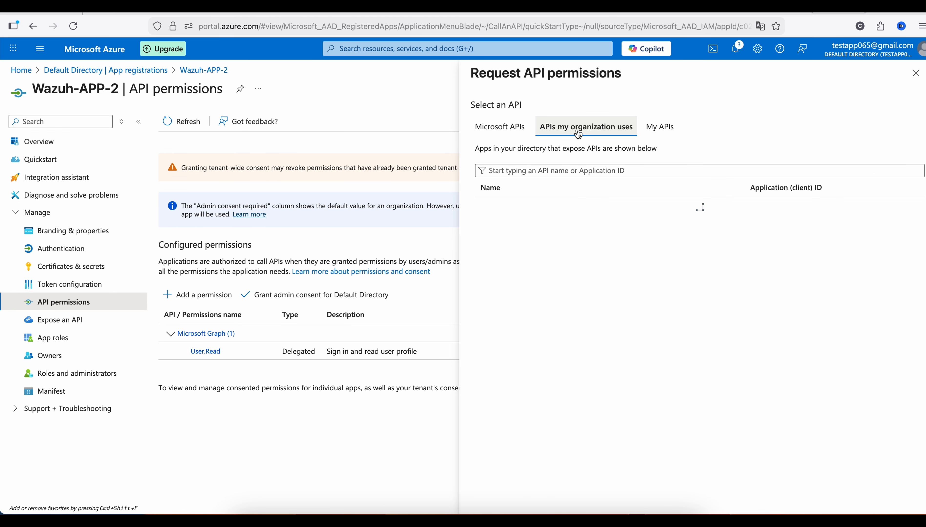
pyautogui.click(575, 170)
pyautogui.write('log')
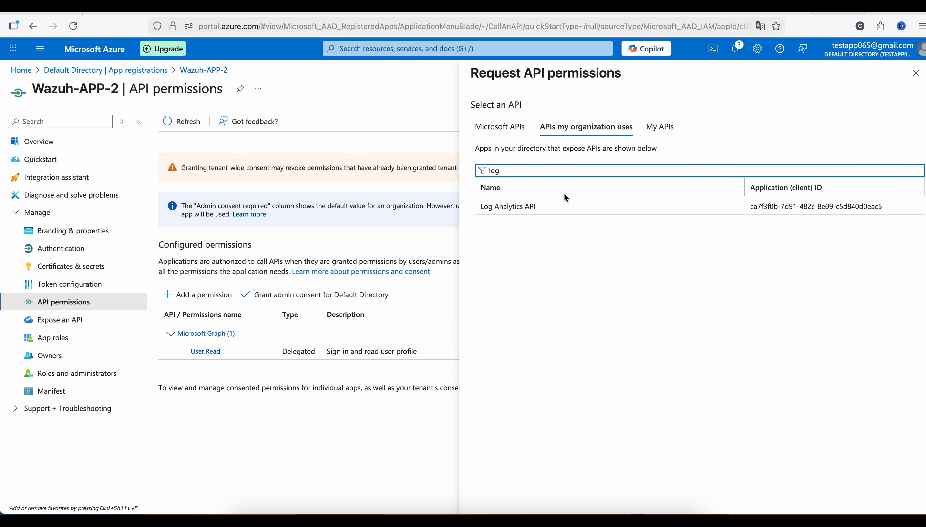
pyautogui.click(540, 206)
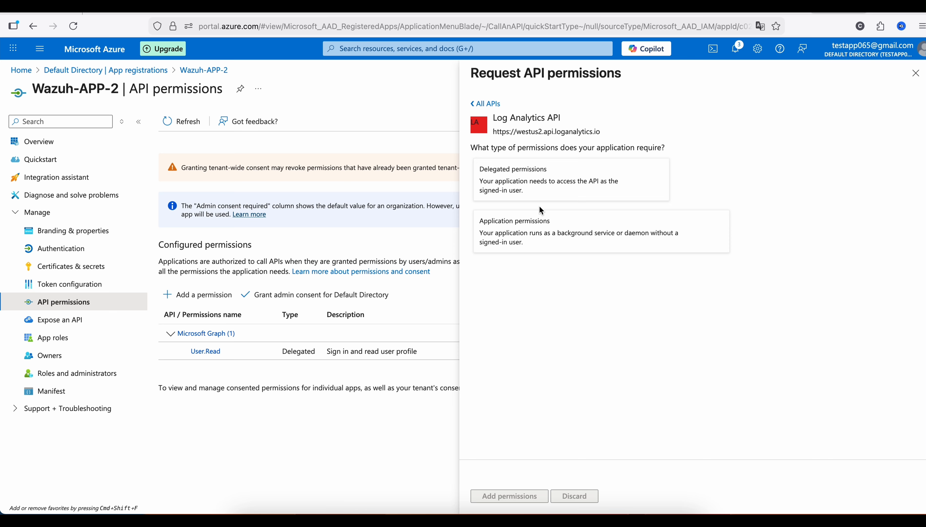
pyautogui.click(549, 191)
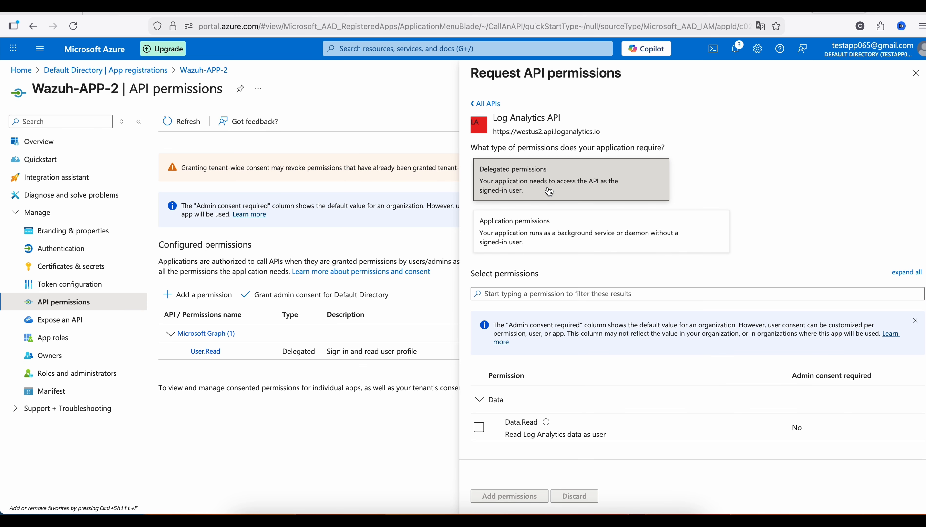
pyautogui.click(480, 429)
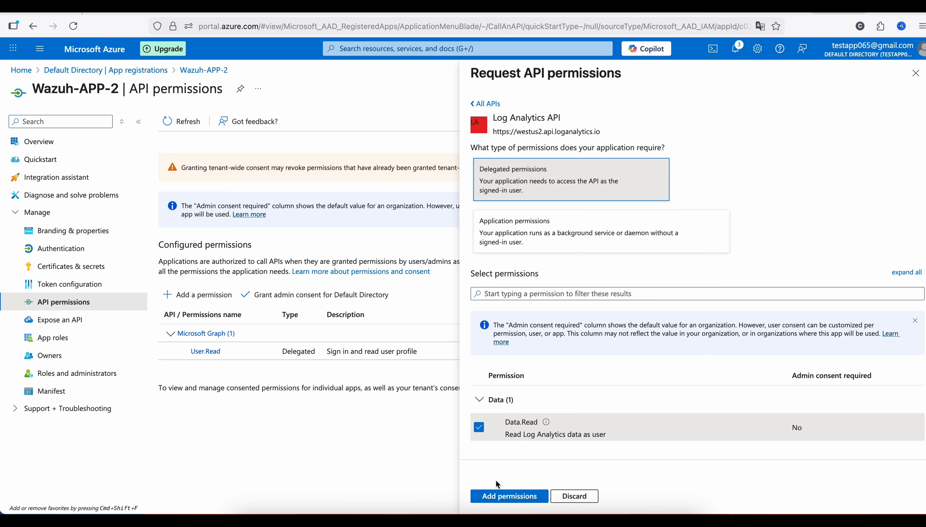
pyautogui.click(498, 495)
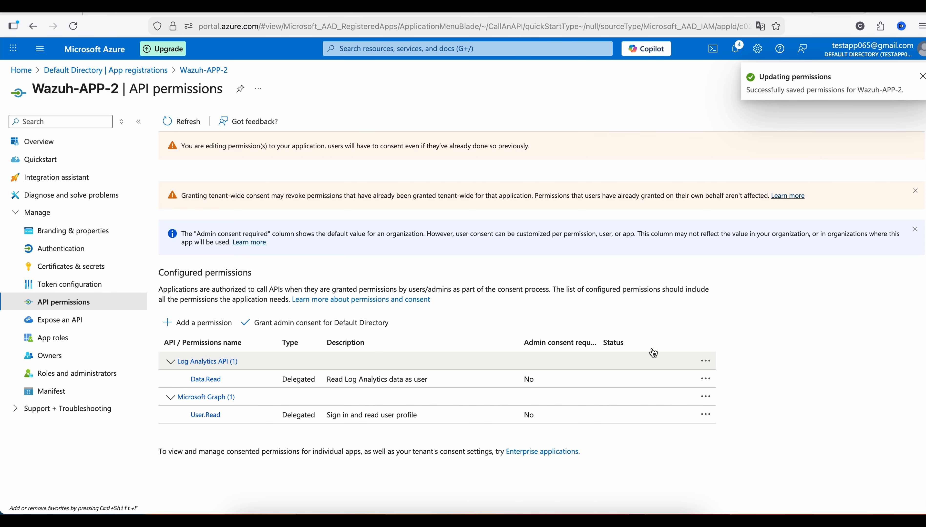
# Add the Log Analytics API application permission Data.Read to Wazuh-APP-2
pyautogui.click(175, 329)
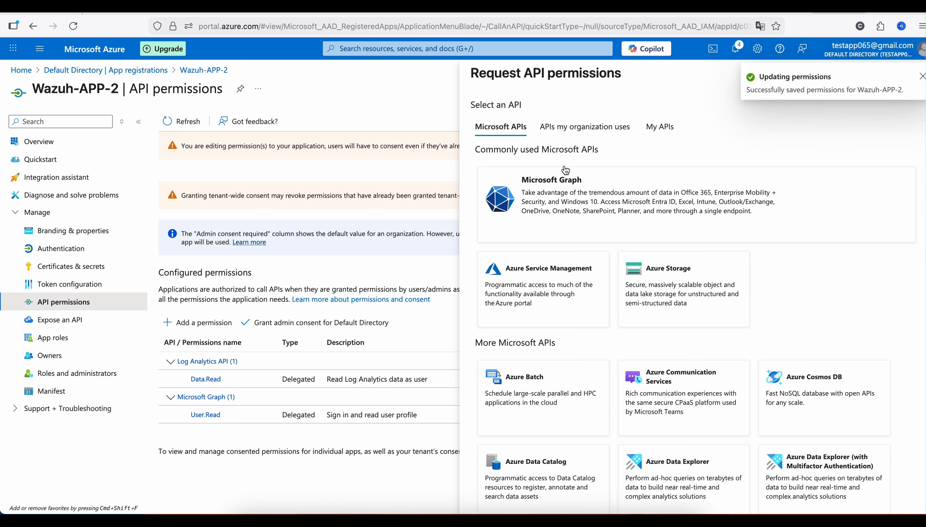
pyautogui.click(595, 135)
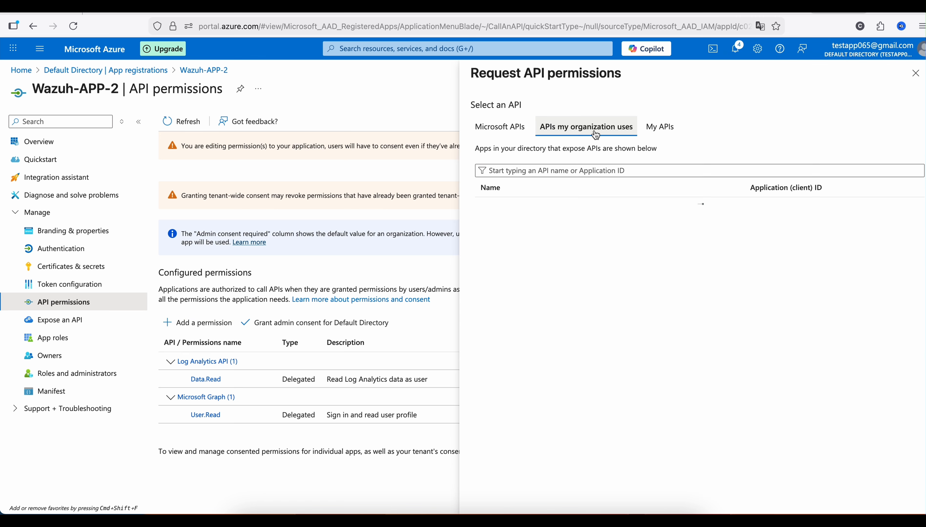
pyautogui.click(588, 168)
pyautogui.write('log')
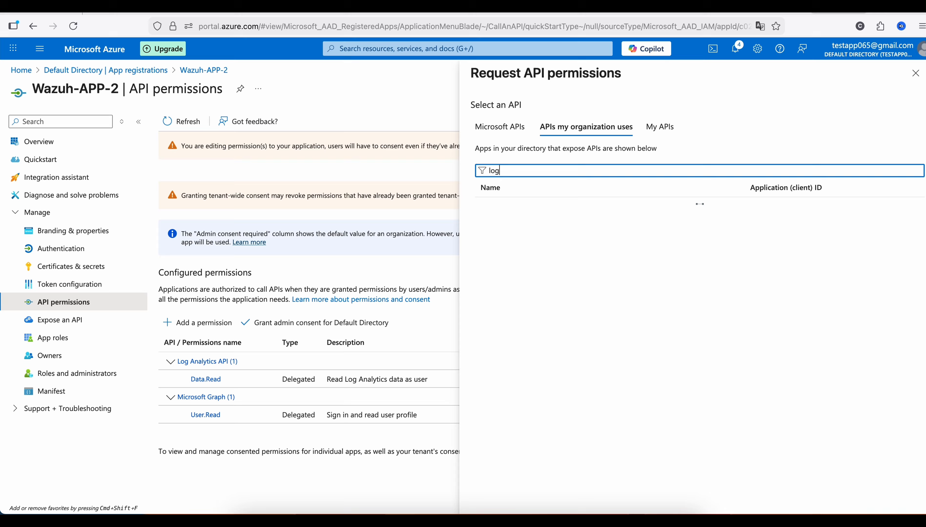
pyautogui.click(538, 205)
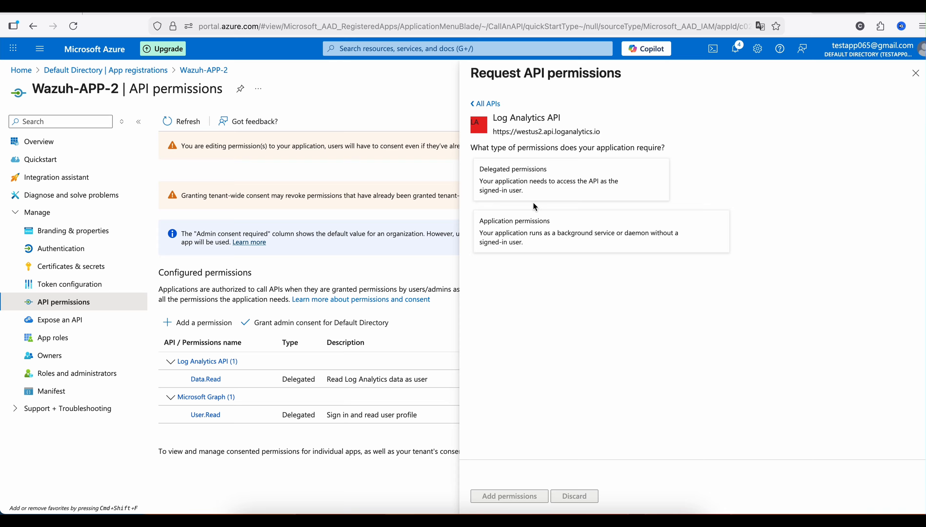
pyautogui.click(533, 233)
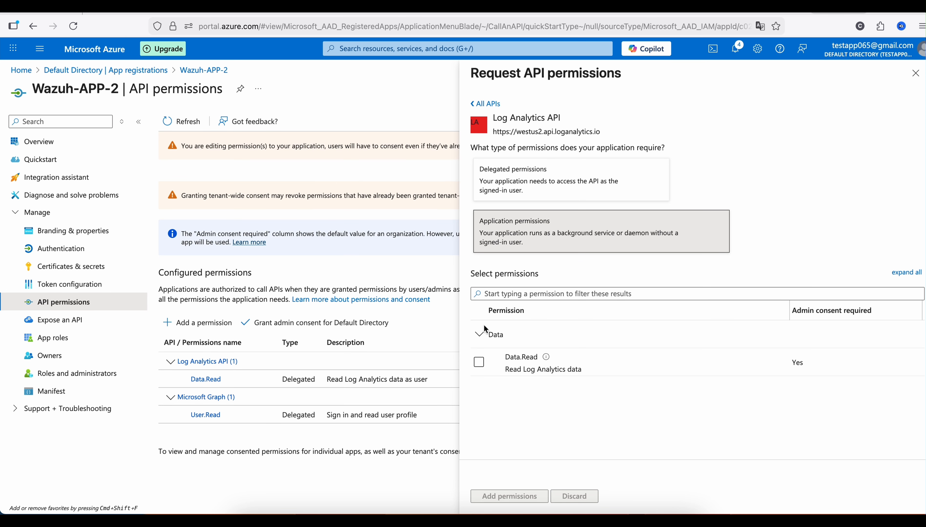
pyautogui.click(479, 362)
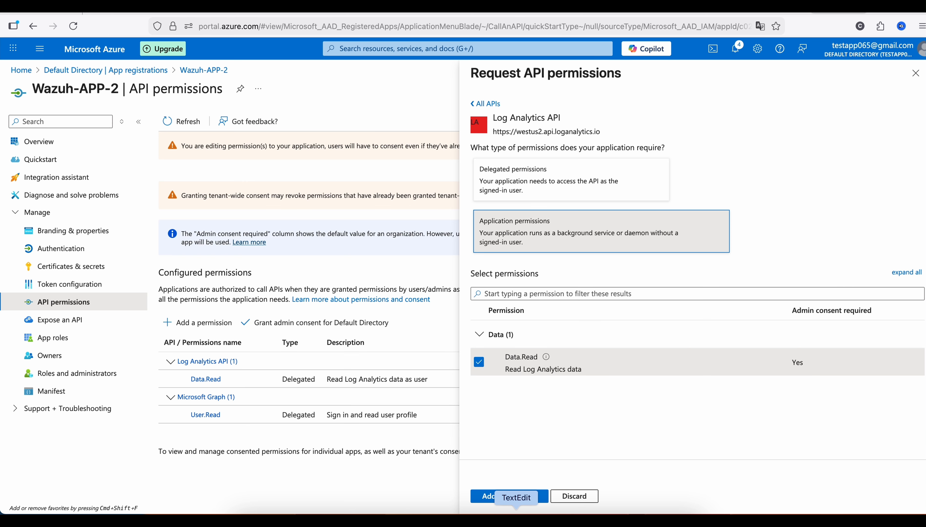
pyautogui.click(490, 501)
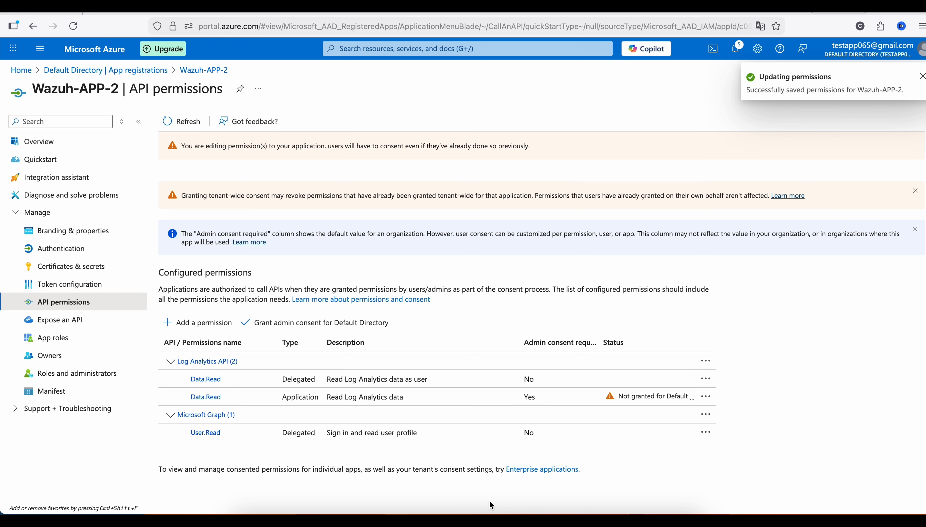
# Add the Microsoft Graph delegated permission AuditLog.Read.All to Wazuh-APP-2
pyautogui.click(210, 327)
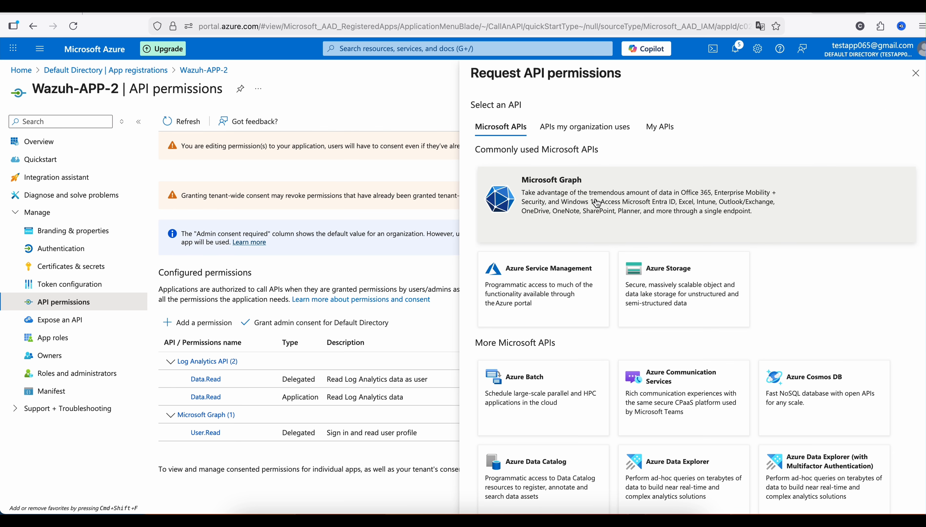
pyautogui.click(559, 219)
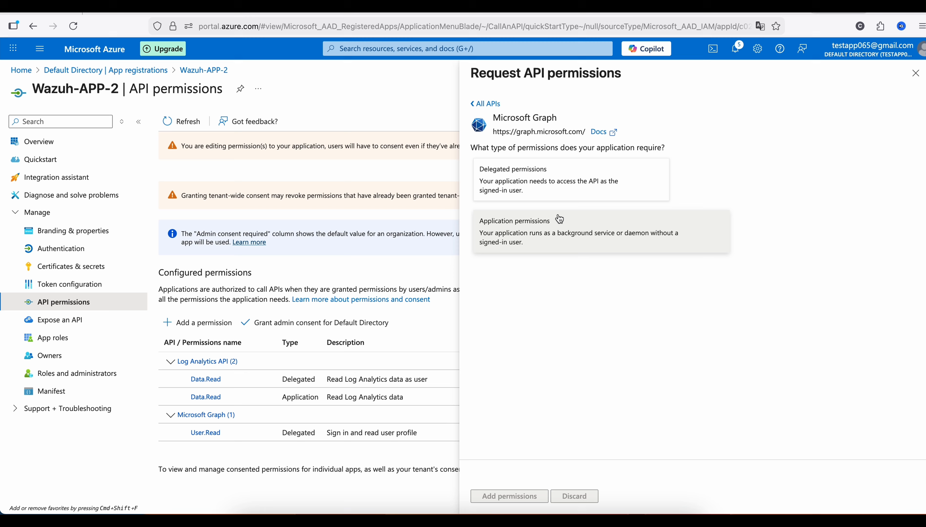
pyautogui.click(559, 181)
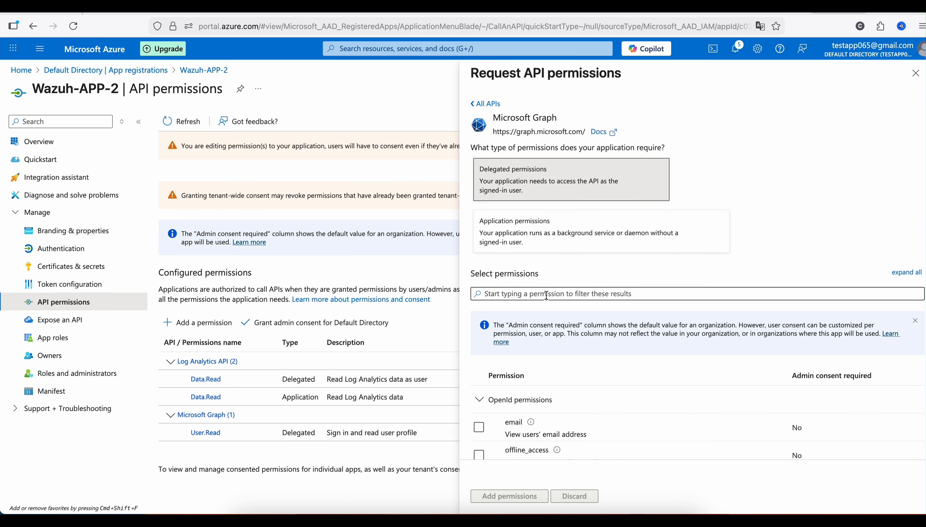
pyautogui.scroll(-3, 544, 306)
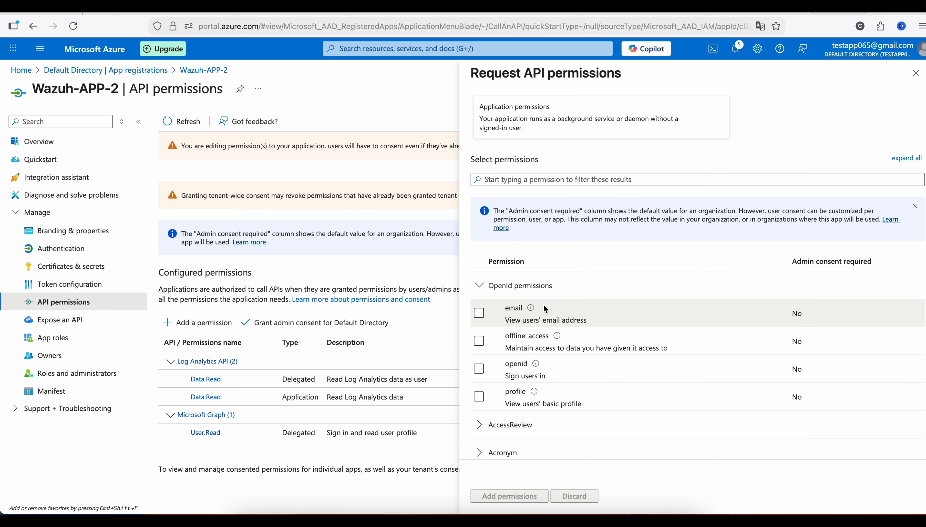
pyautogui.click(568, 180)
pyautogui.write('a')
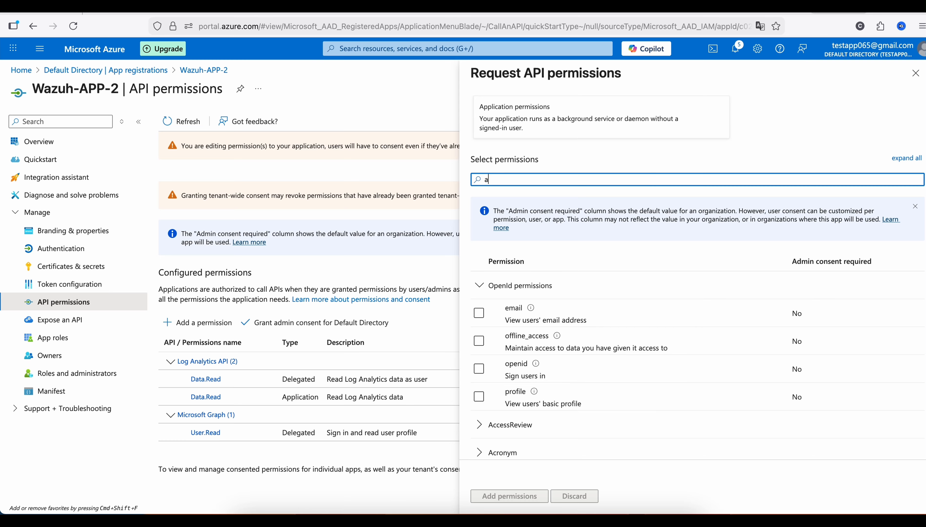
pyautogui.write('udit')
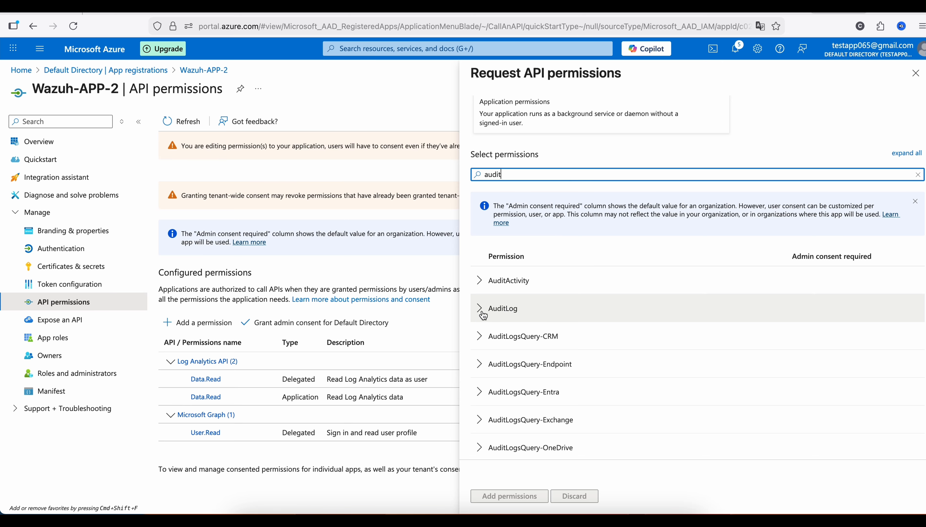
pyautogui.click(484, 315)
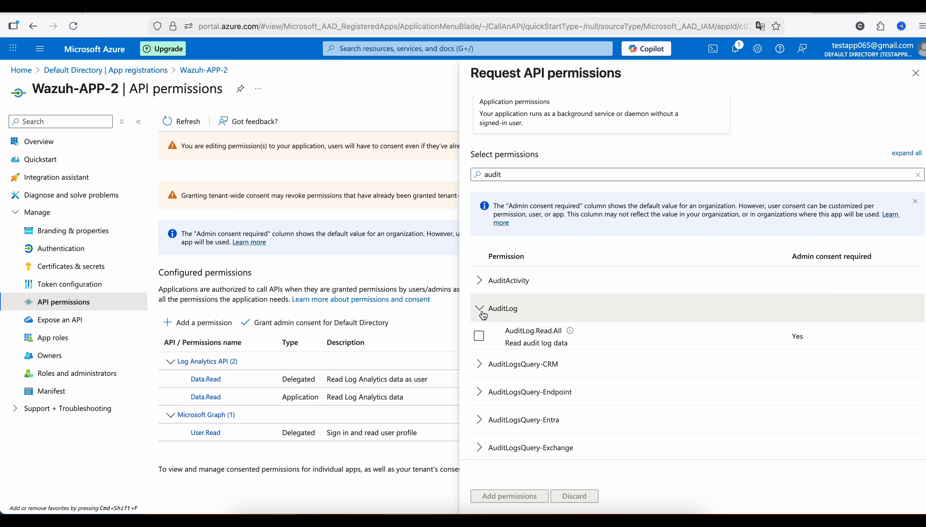
pyautogui.click(479, 336)
pyautogui.click(497, 497)
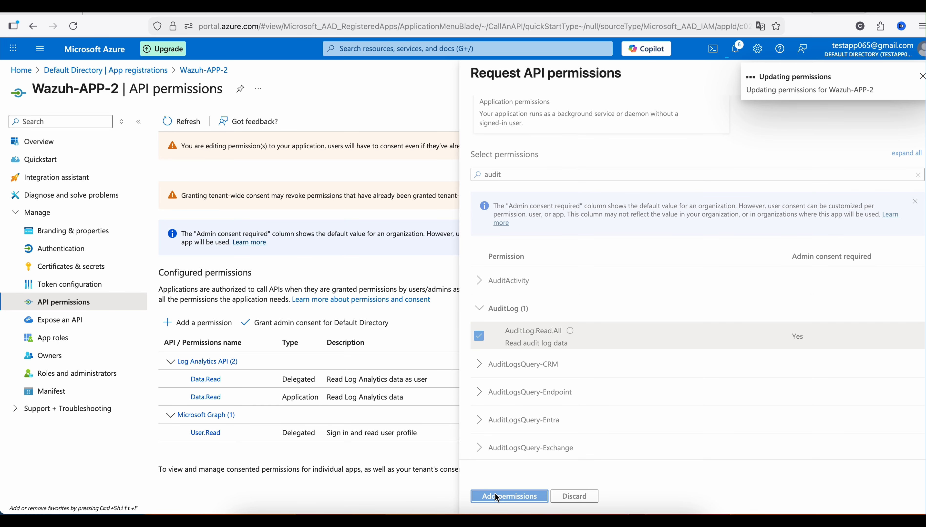
# Add the Microsoft Graph application permission AuditLog.Read.All to Wazuh-APP-2
pyautogui.click(193, 324)
pyautogui.click(583, 208)
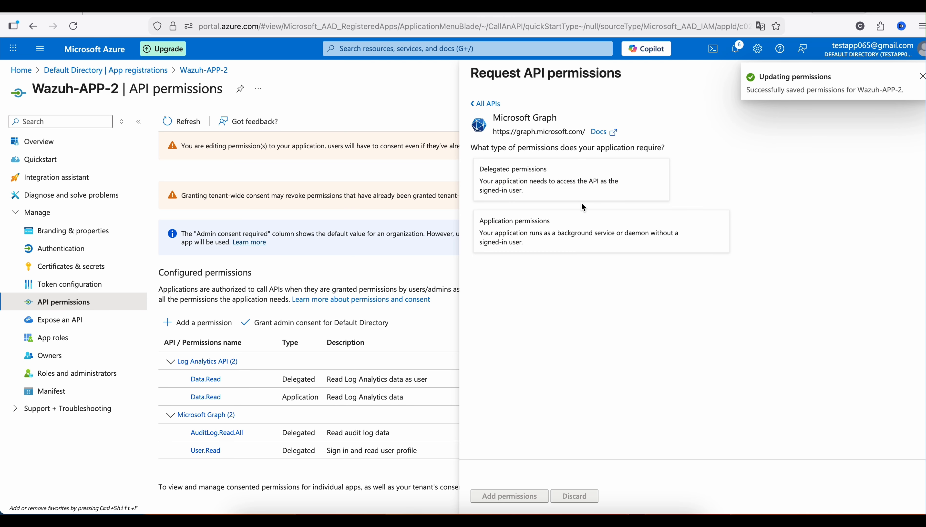
pyautogui.click(569, 241)
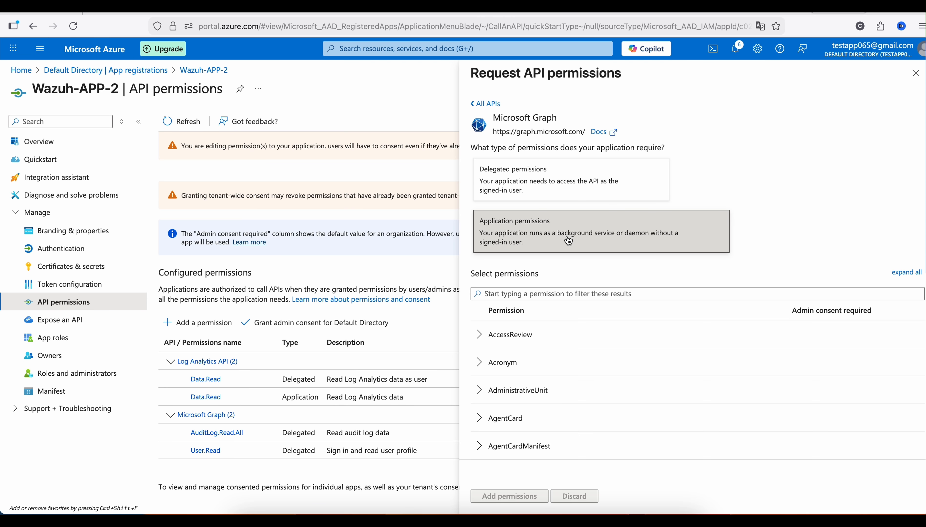
pyautogui.click(513, 293)
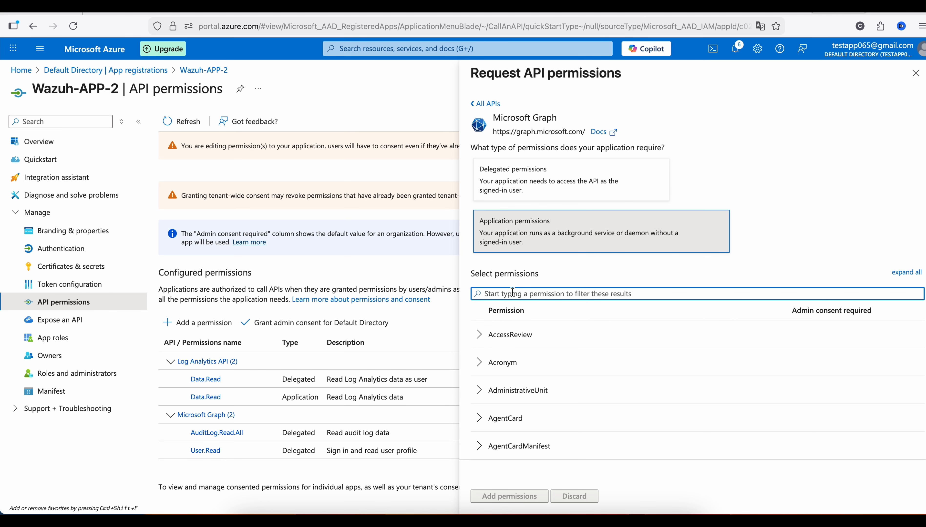
pyautogui.write('audit')
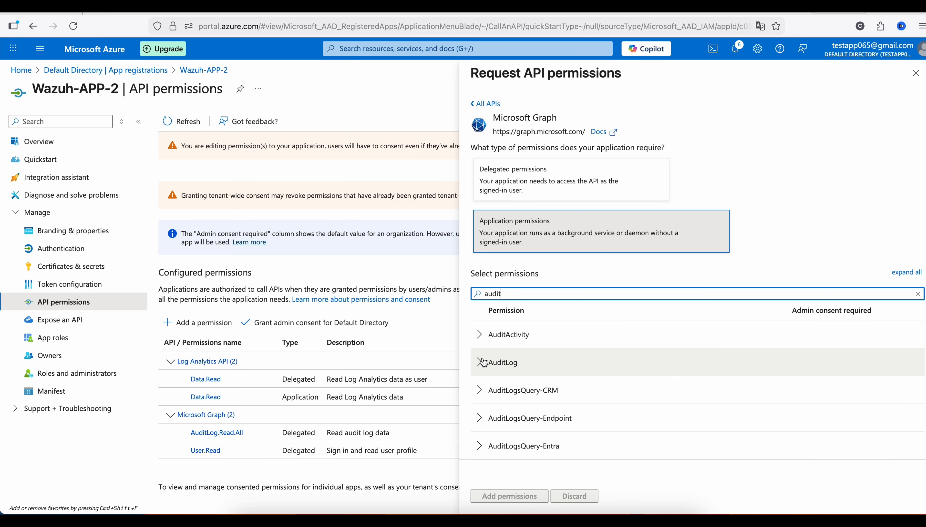
pyautogui.click(479, 362)
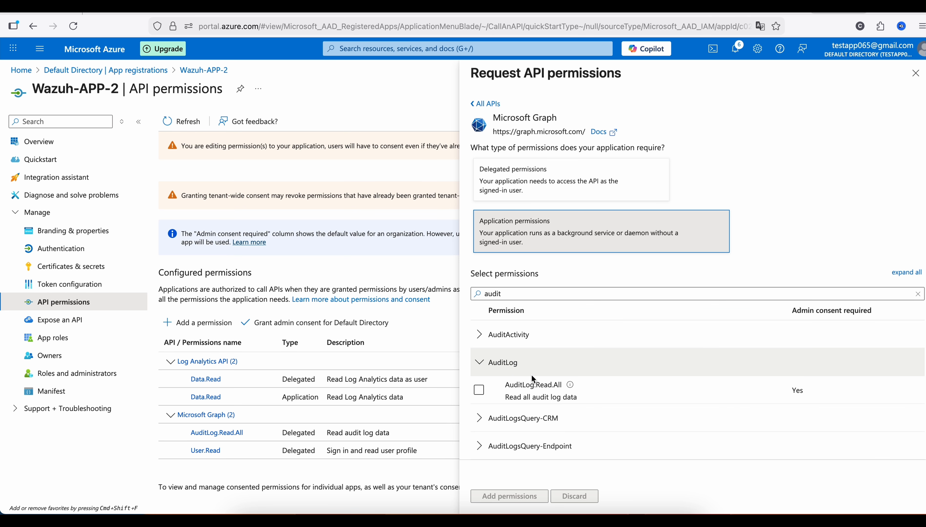
pyautogui.click(478, 390)
pyautogui.click(510, 497)
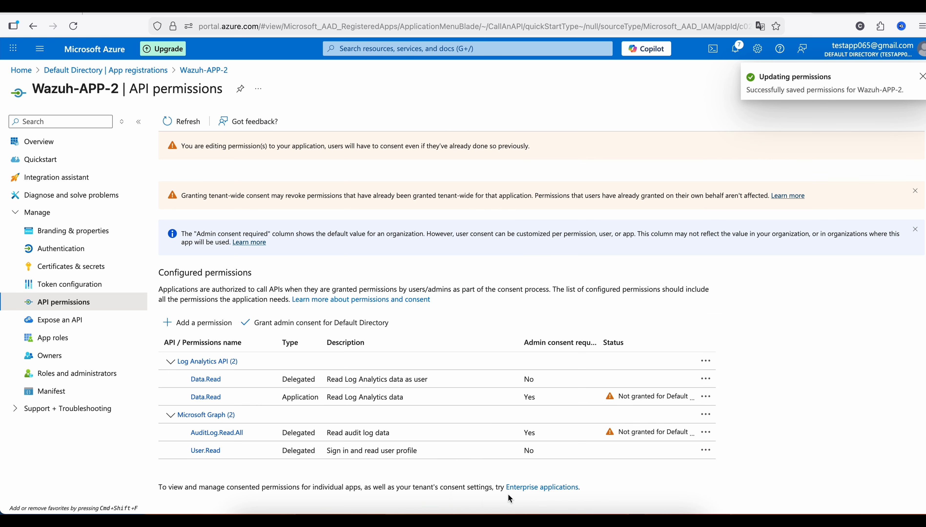
# Start another permission request for Wazuh-APP-2 using Microsoft Graph application permissions
pyautogui.click(209, 328)
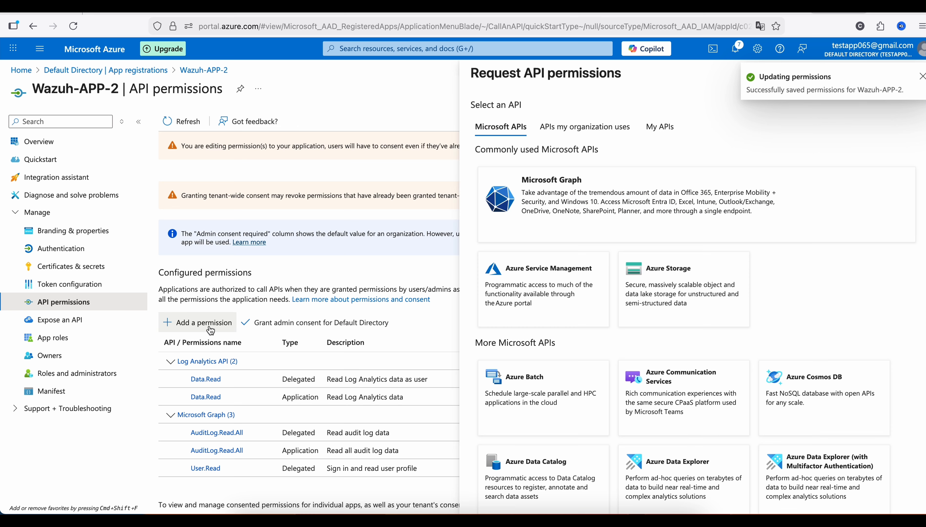
pyautogui.click(548, 197)
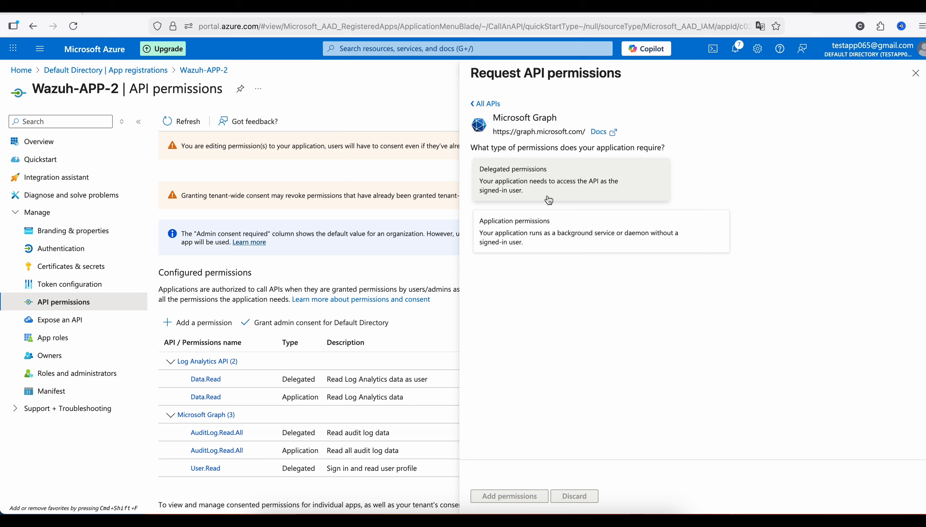
pyautogui.click(534, 237)
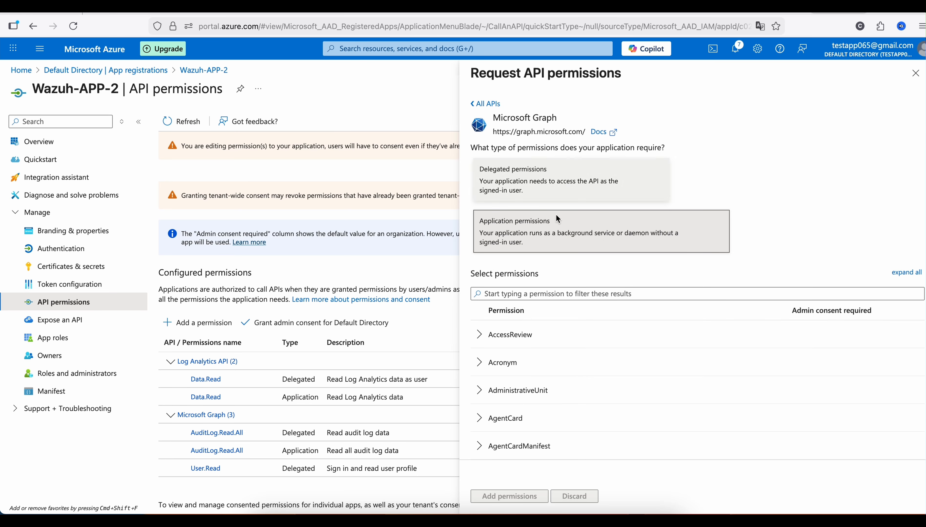
pyautogui.click(532, 294)
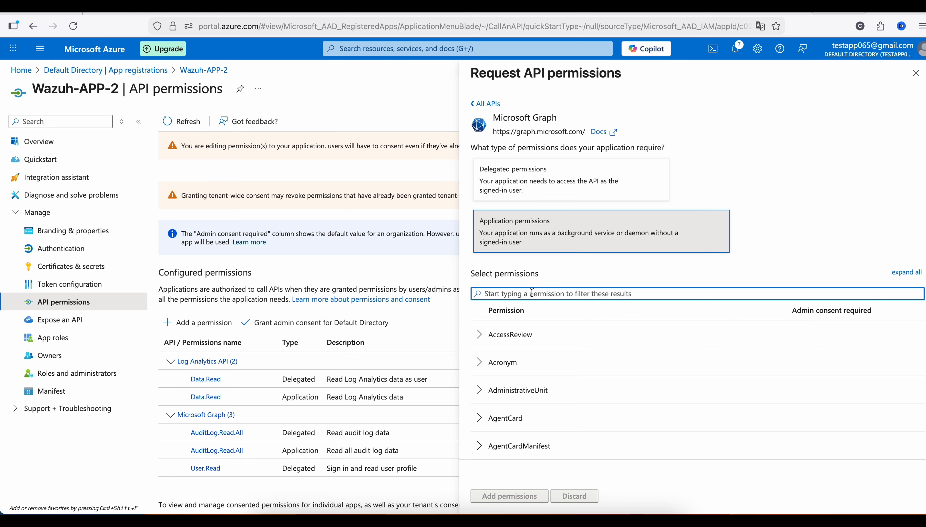
pyautogui.write('read')
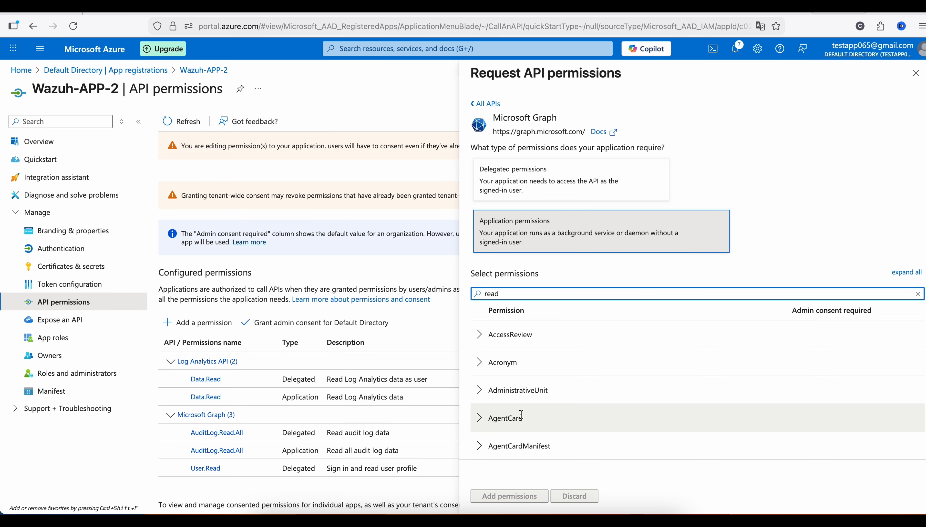
pyautogui.scroll(-5, 521, 415)
pyautogui.press('BackSpace')
pyautogui.press('BackSpace')
pyautogui.press('BackSpace')
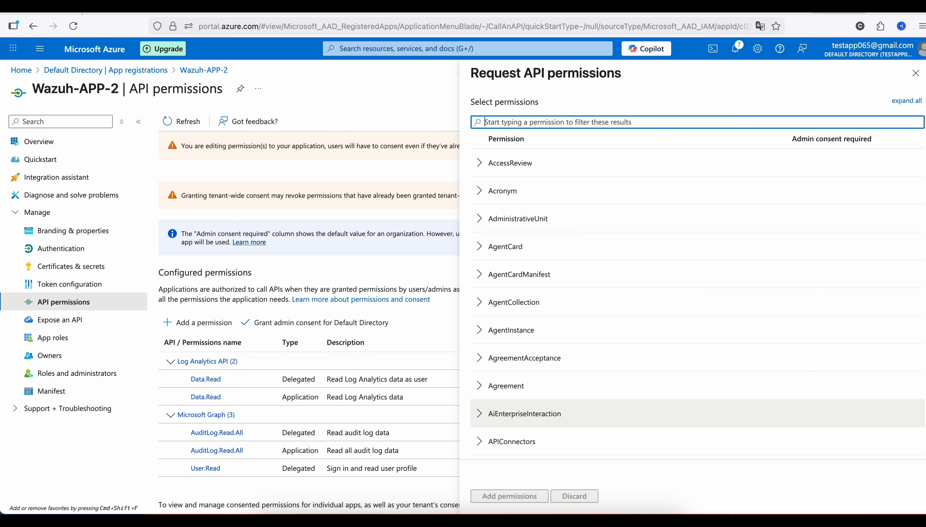
# Filter for "direc", add the Microsoft Graph application permission Directory.Read.All, and grant admin consent for Default Directory
pyautogui.write('direc')
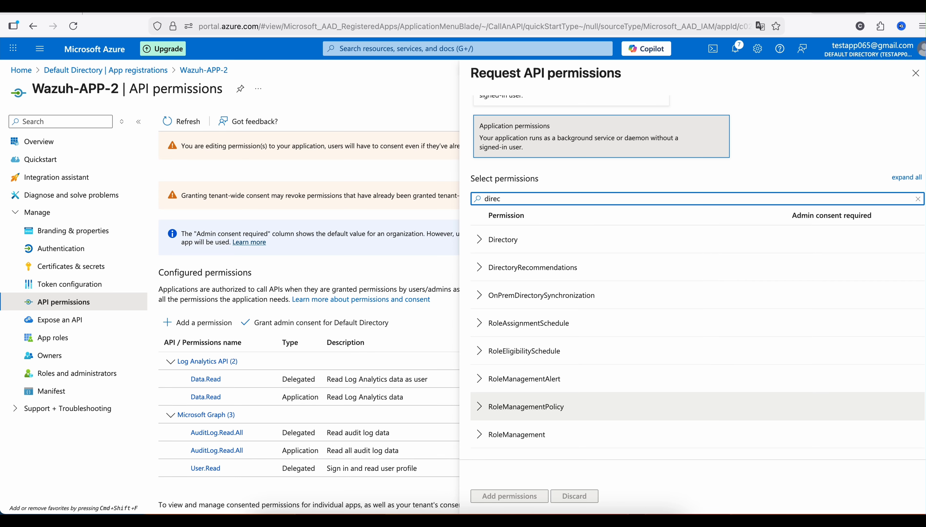
pyautogui.click(481, 241)
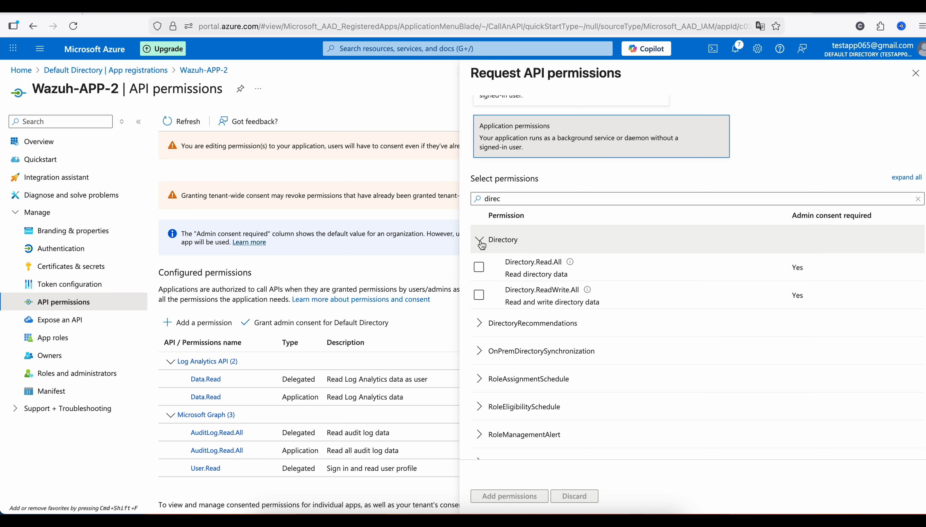
pyautogui.click(480, 270)
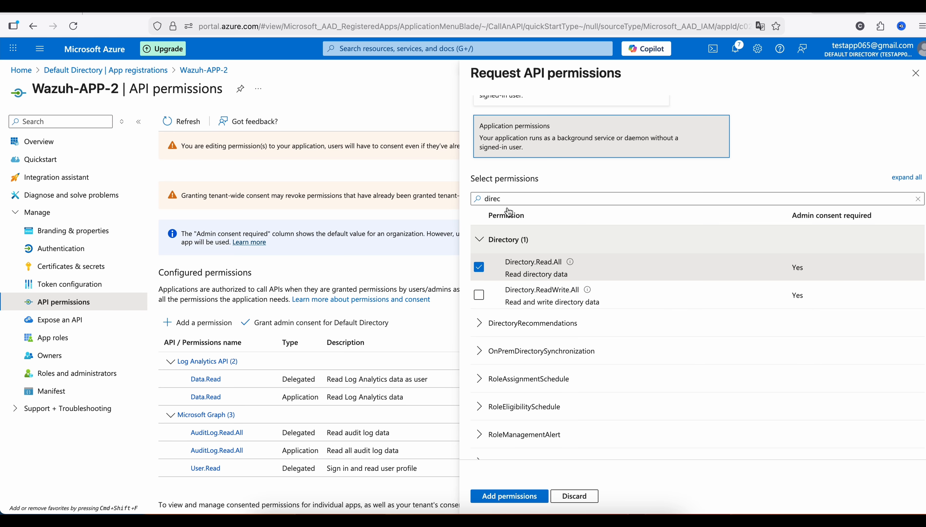
pyautogui.scroll(2, 523, 152)
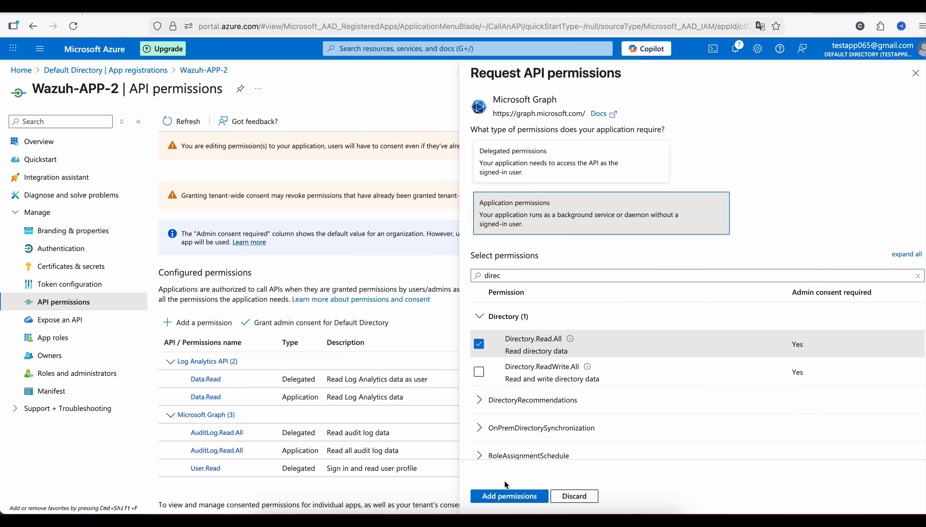
pyautogui.click(507, 497)
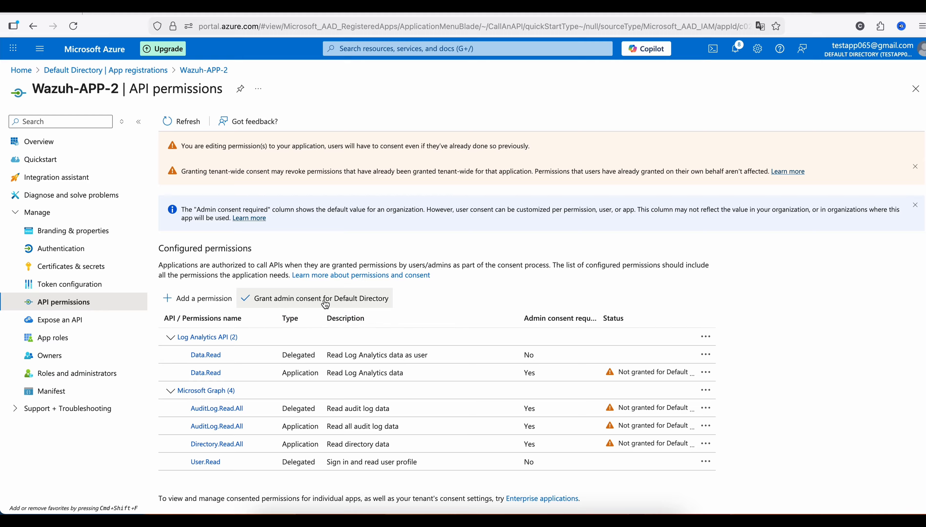
pyautogui.click(341, 304)
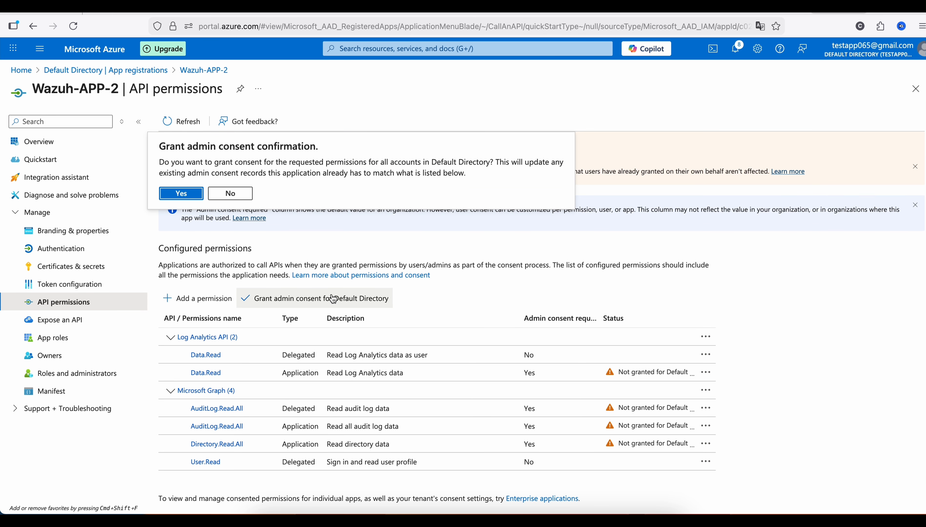
pyautogui.click(182, 194)
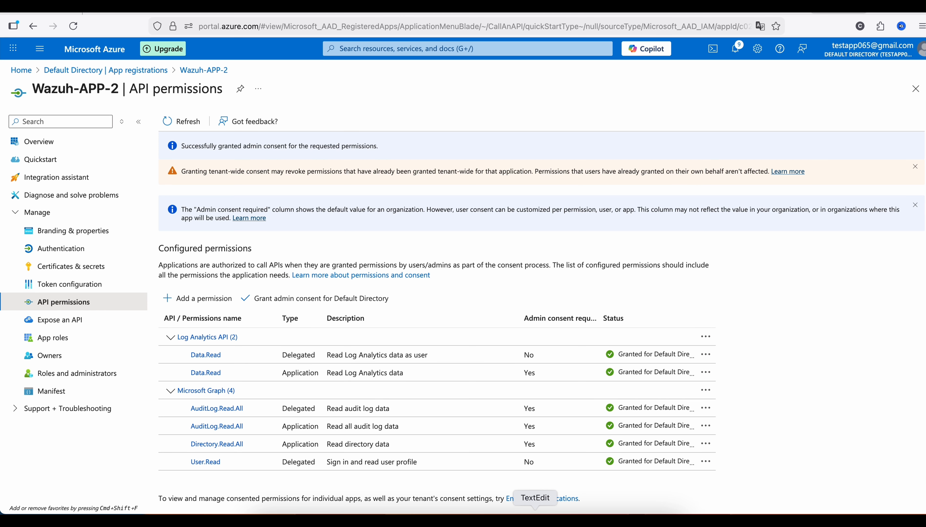
# In the TextEdit checklist, append "—Done" to item 3, Create Secret key, and item 4, Create API permission
pyautogui.click(535, 517)
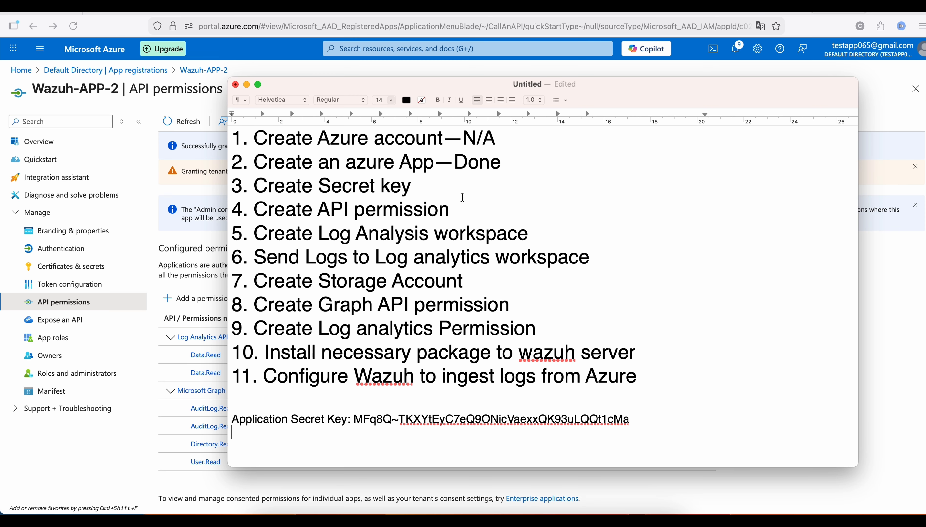
pyautogui.click(457, 185)
pyautogui.write('--Done')
pyautogui.click(465, 210)
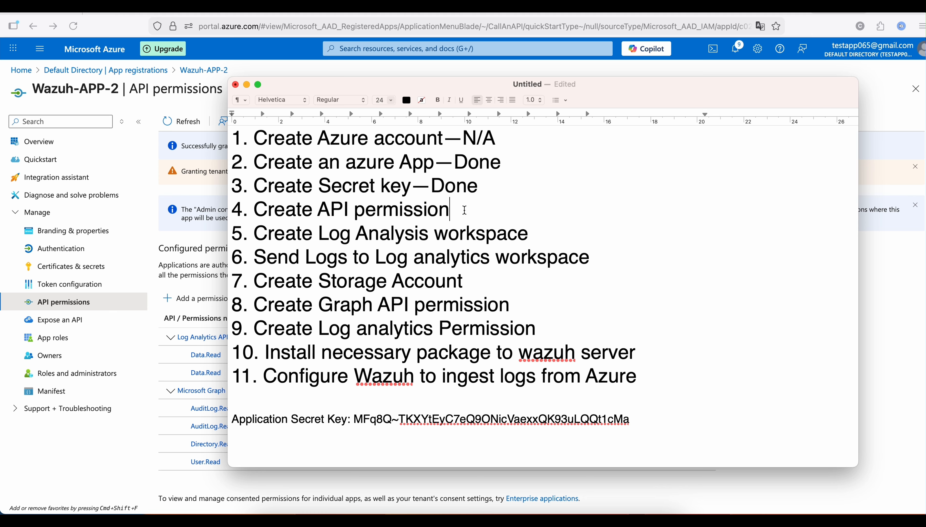
pyautogui.write('--Done')
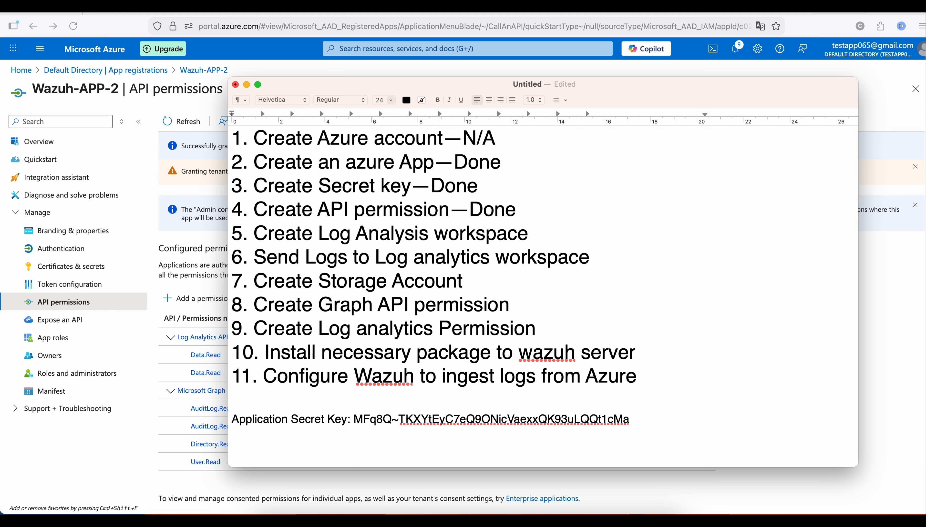
# Back in the Azure portal, start a new Microsoft Graph application permission request for Wazuh-APP-2
pyautogui.click(157, 459)
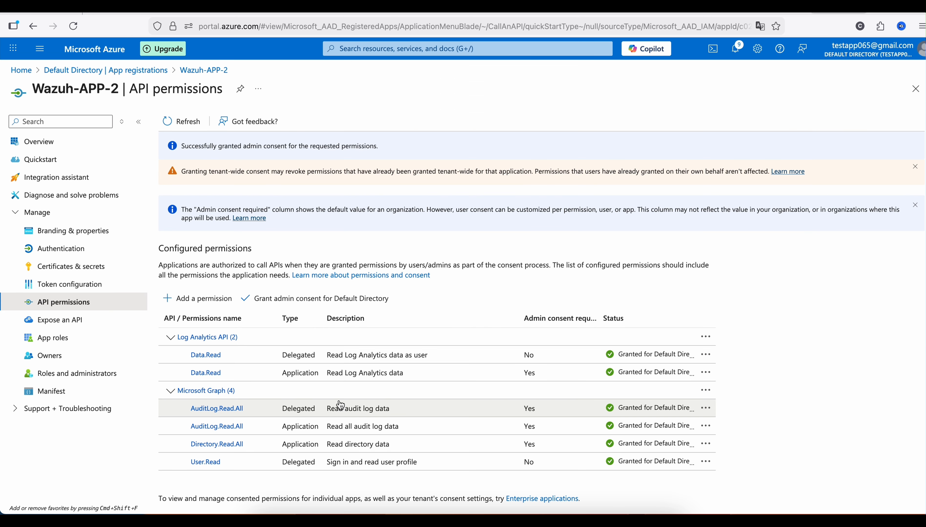
pyautogui.click(189, 307)
pyautogui.click(688, 191)
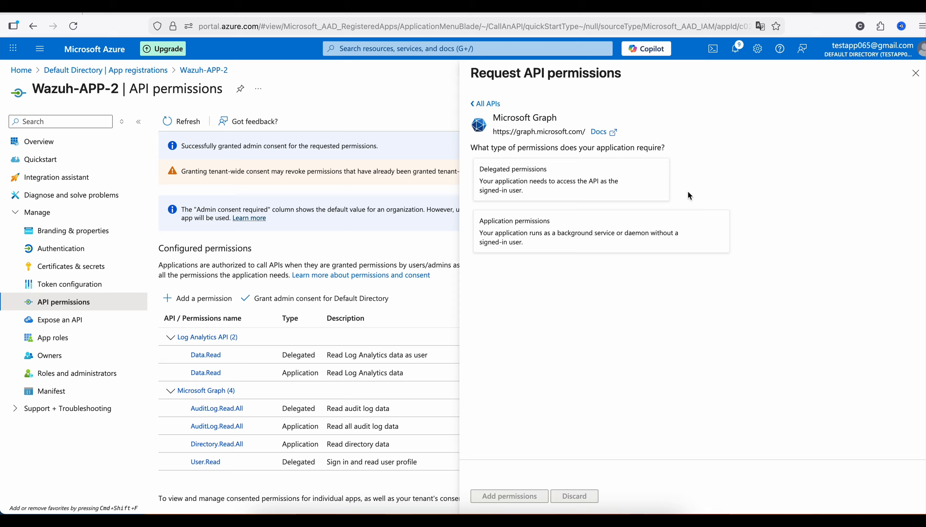
pyautogui.click(566, 249)
pyautogui.click(546, 289)
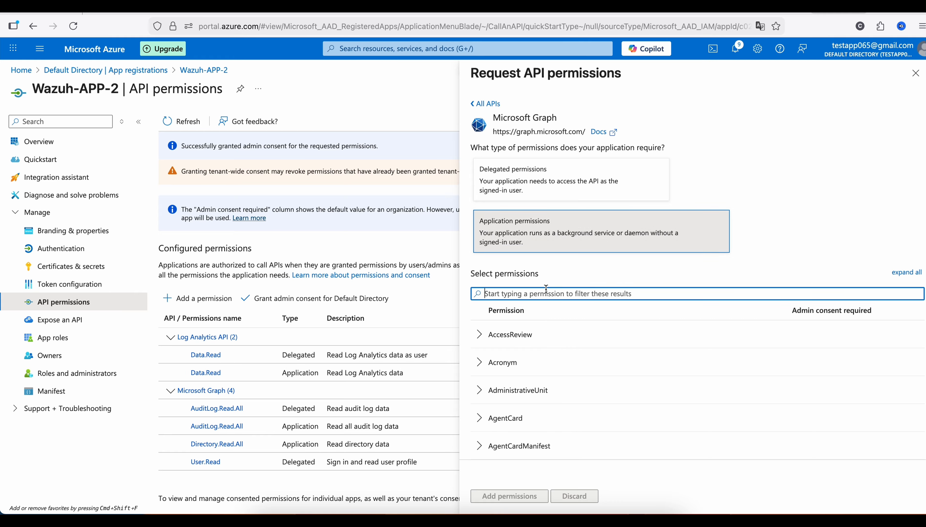
pyautogui.write('read all')
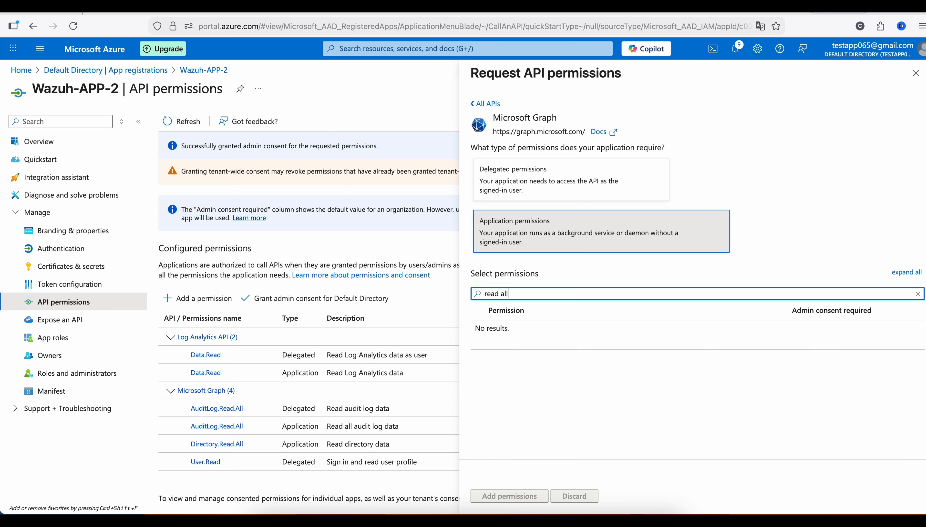
pyautogui.press('BackSpace')
pyautogui.press('BackSpace')
pyautogui.press('BackSpace')
pyautogui.press('BackSpace')
pyautogui.press('BackSpace')
pyautogui.press('BackSpace')
pyautogui.press('BackSpace')
pyautogui.press('BackSpace')
# Filter for "user.read", add the Microsoft Graph application permission User.Read.All, and grant admin consent for Default Directory
pyautogui.write('use')
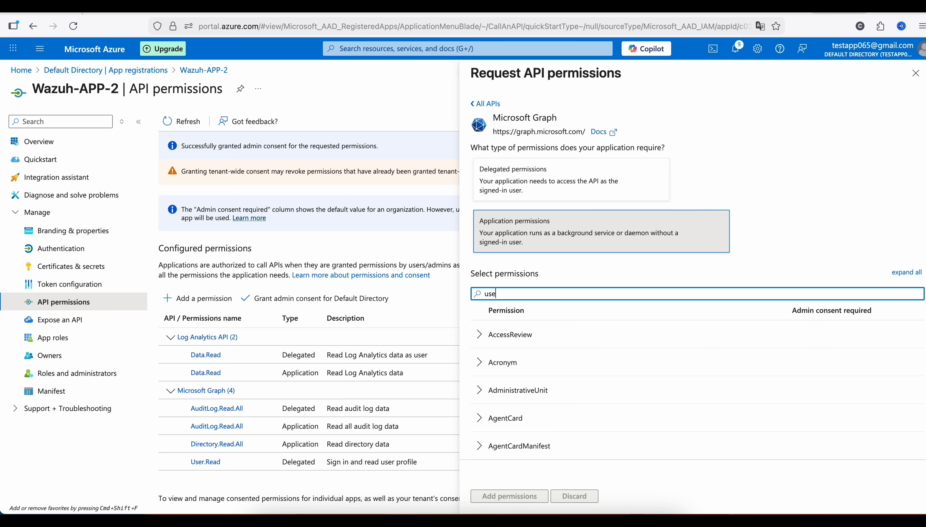
pyautogui.write('r read')
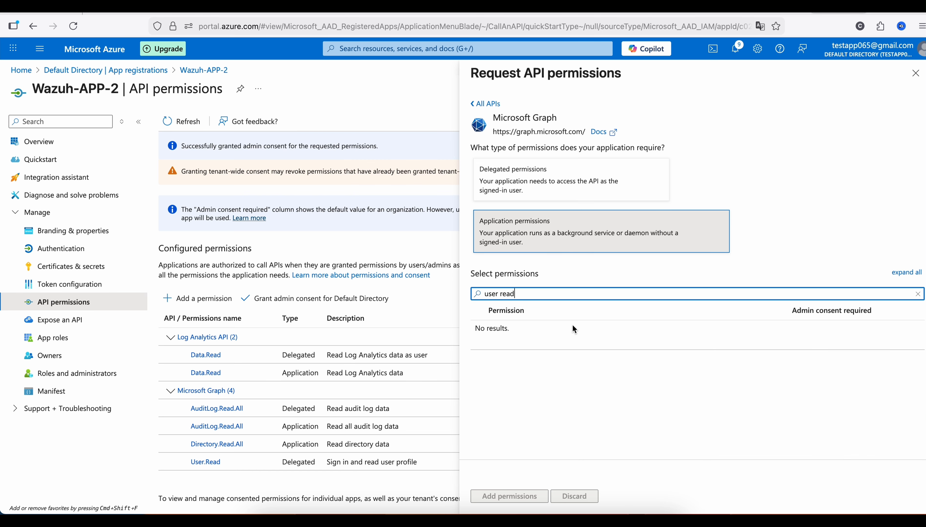
pyautogui.press('BackSpace')
pyautogui.press('BackSpace')
pyautogui.press('BackSpace')
pyautogui.press('BackSpace')
pyautogui.press('BackSpace')
pyautogui.write('.read')
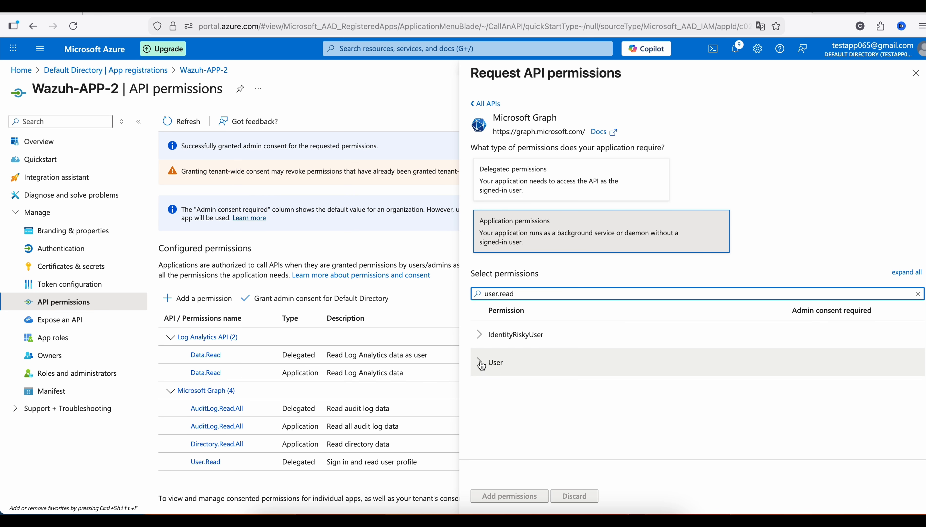
pyautogui.click(481, 364)
pyautogui.scroll(-1, 550, 372)
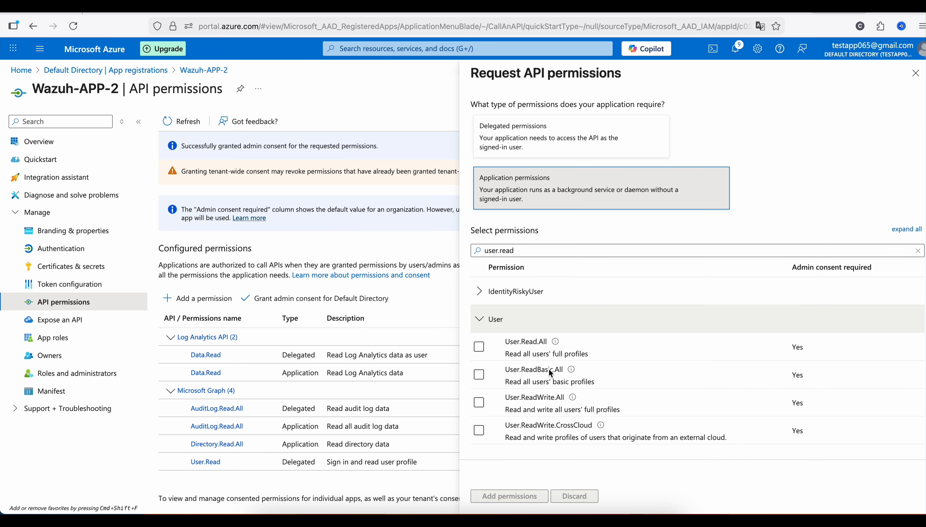
pyautogui.click(480, 352)
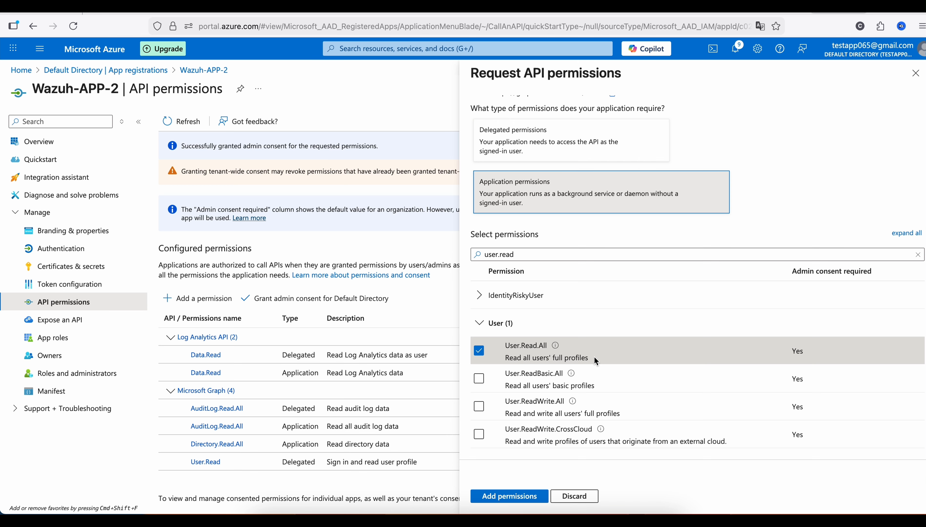
pyautogui.click(509, 496)
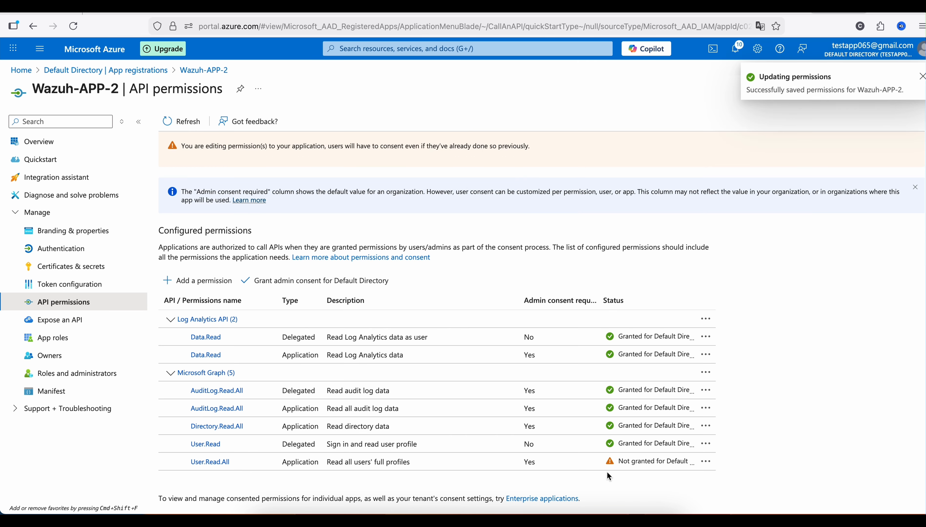
pyautogui.click(357, 283)
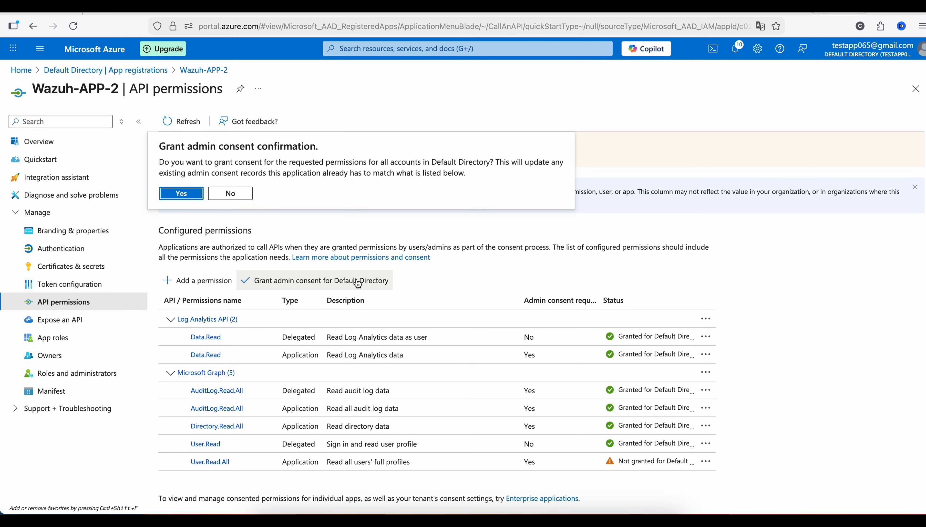
pyautogui.click(182, 194)
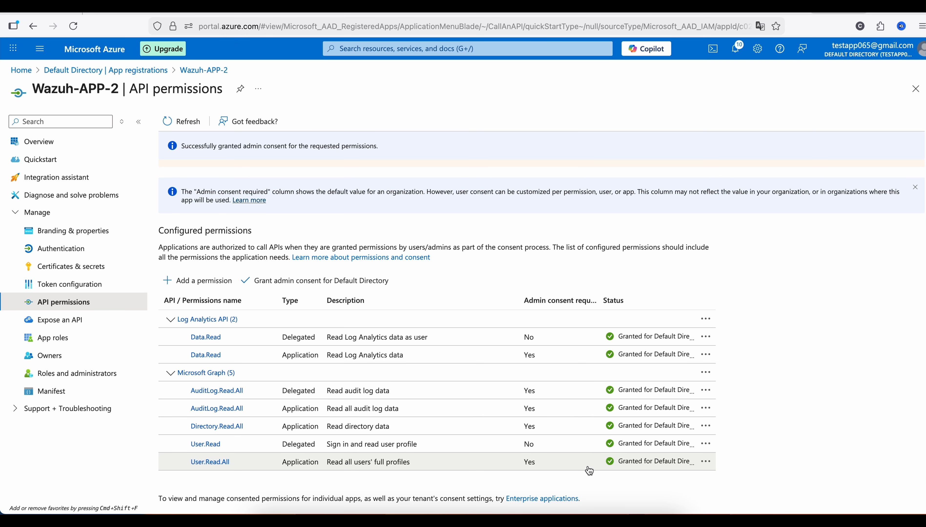
# Highlight item 5, Create Log Analysis workspace, in the TextEdit checklist and return to the Azure portal
pyautogui.click(535, 514)
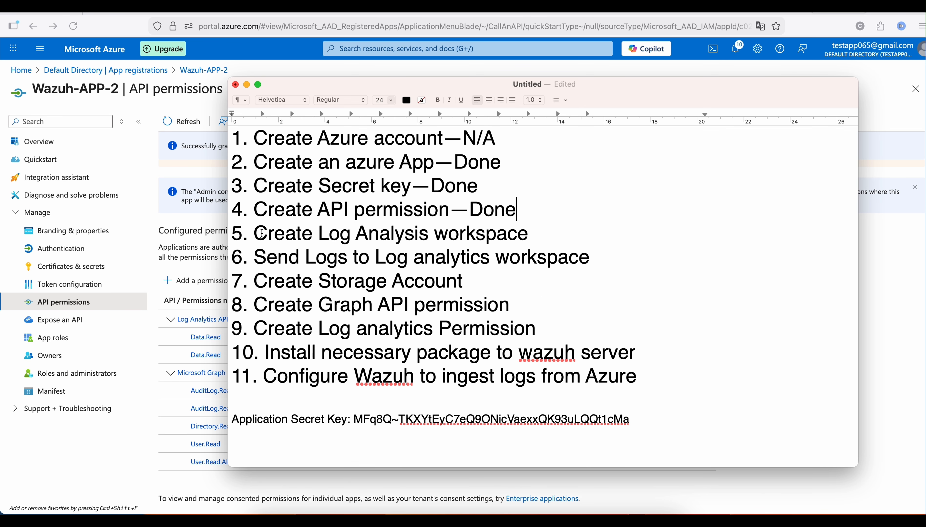
pyautogui.moveTo(267, 234); pyautogui.dragTo(520, 236)
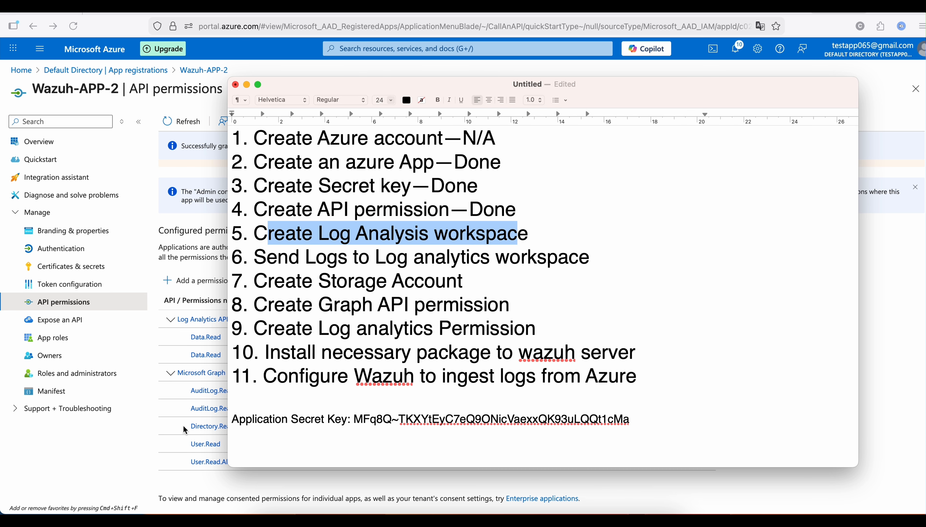
pyautogui.click(98, 466)
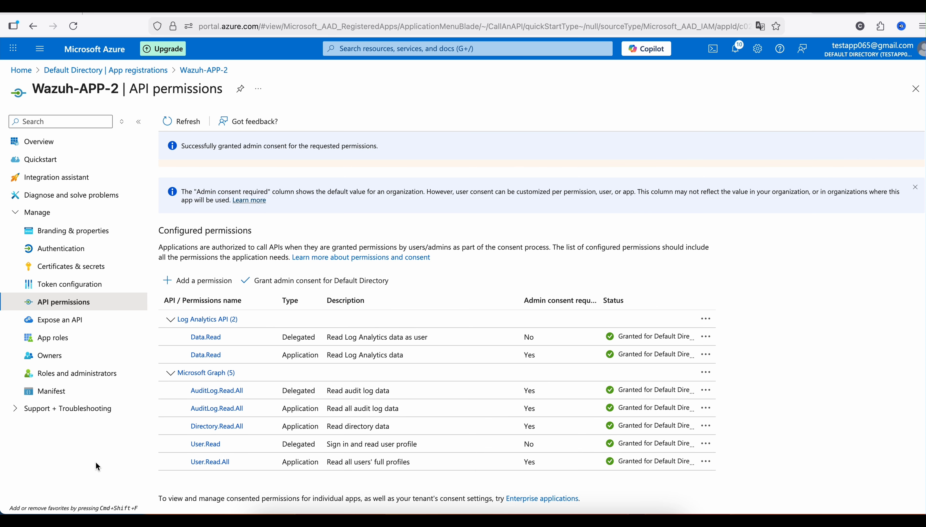
# Search the portal for "log ana", open Log Analytics workspaces, and start creating a new workspace
pyautogui.click(452, 46)
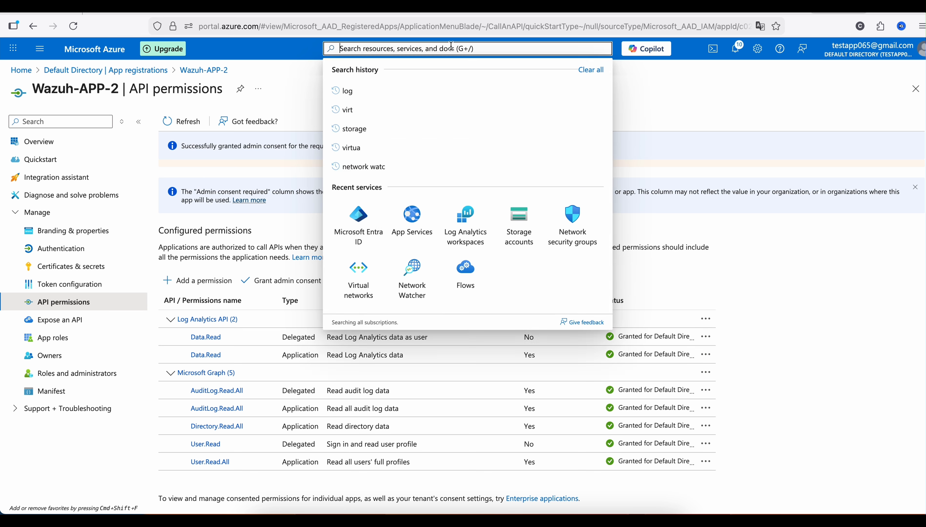
pyautogui.write('log ana')
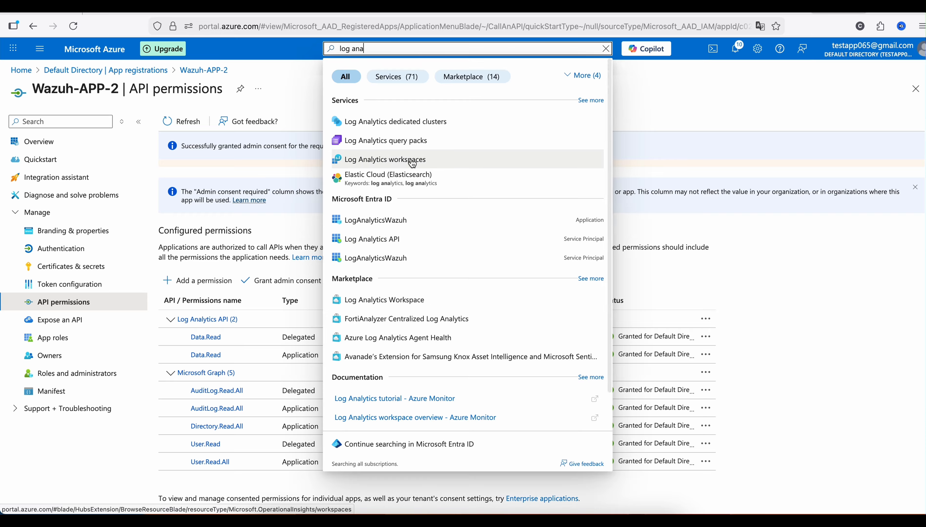
pyautogui.click(411, 160)
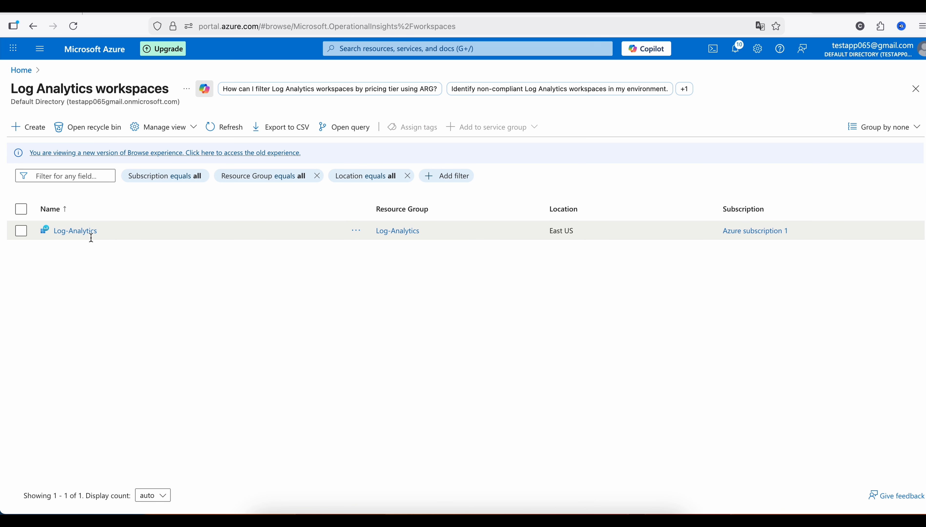
pyautogui.click(38, 137)
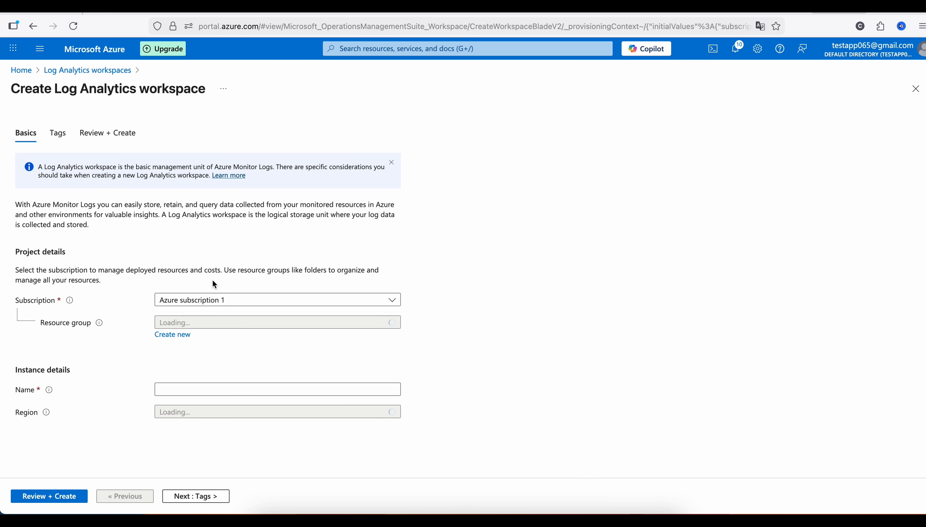
# Set the new workspace's subscription to Azure subscription 1 and its resource group to Log-Analytics
pyautogui.click(217, 300)
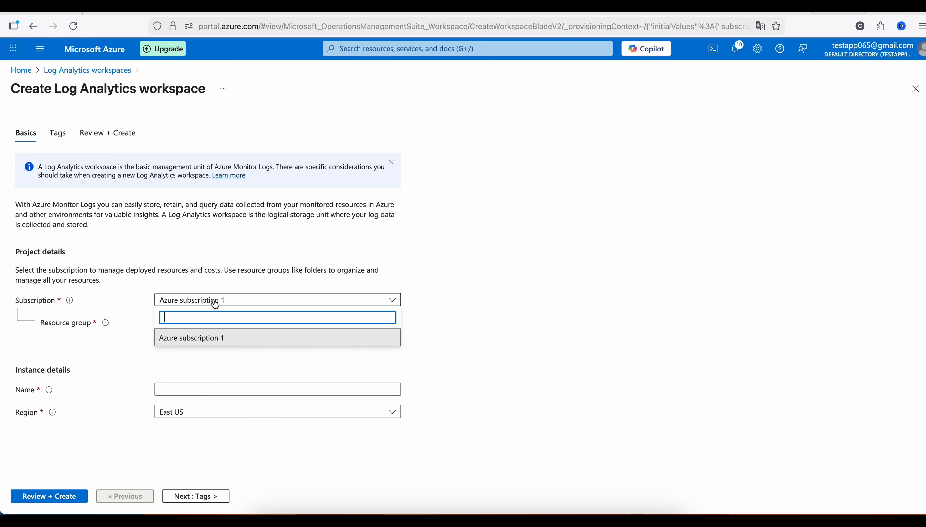
pyautogui.click(211, 336)
pyautogui.click(207, 325)
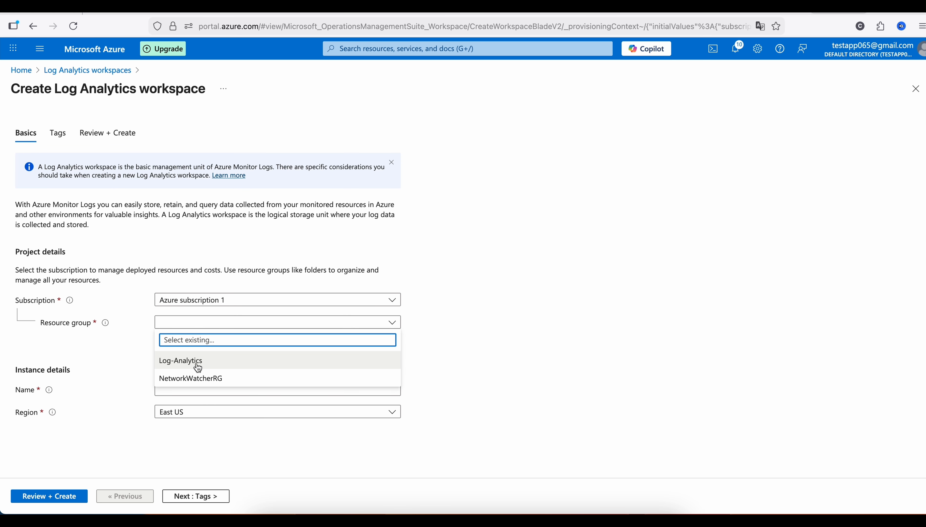
pyautogui.click(110, 368)
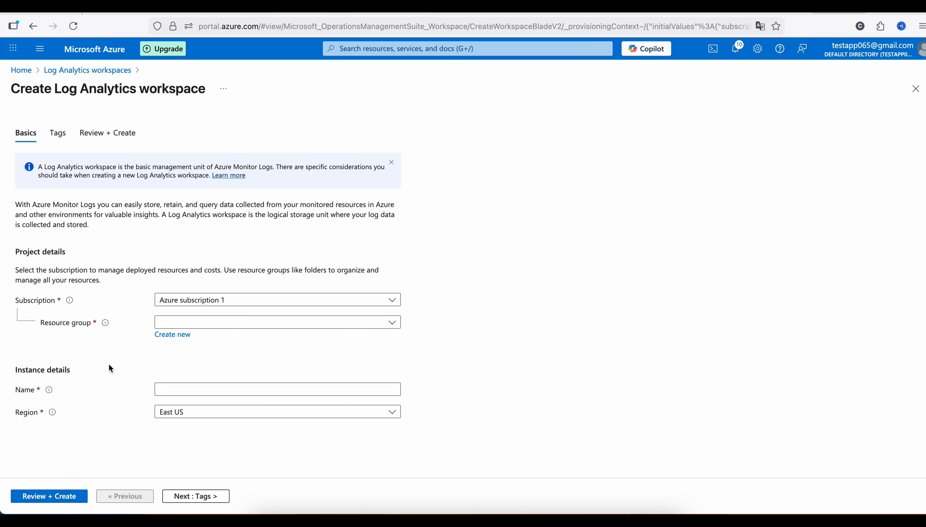
pyautogui.click(220, 330)
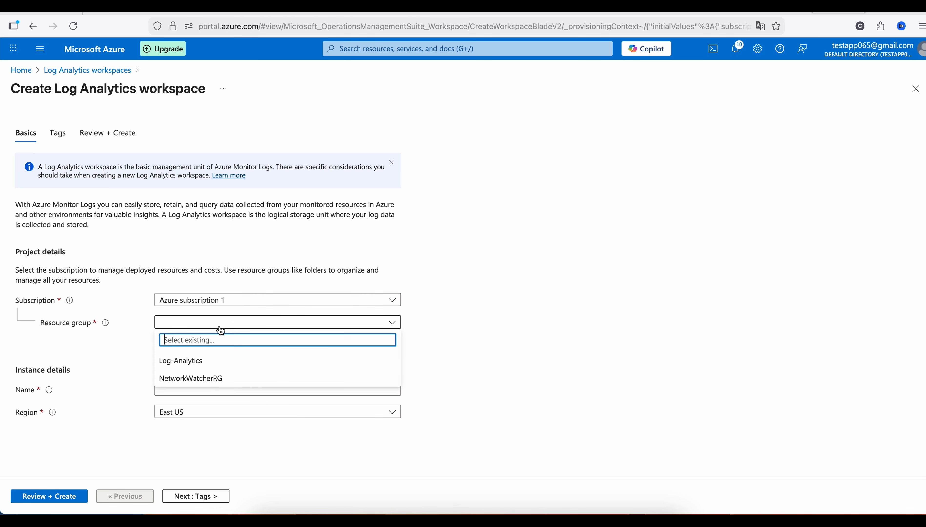
pyautogui.click(208, 362)
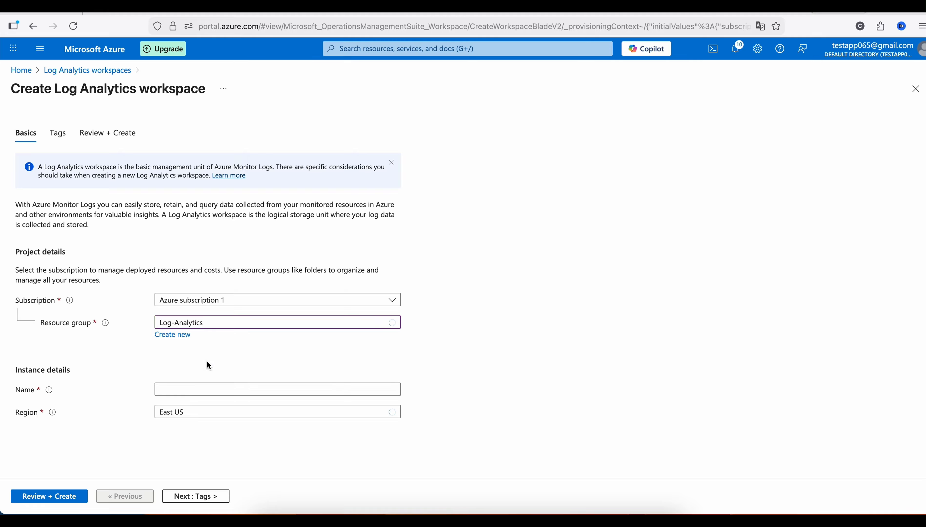
# Name the workspace Wazuh-LogAnalyticworkspace2
pyautogui.click(187, 390)
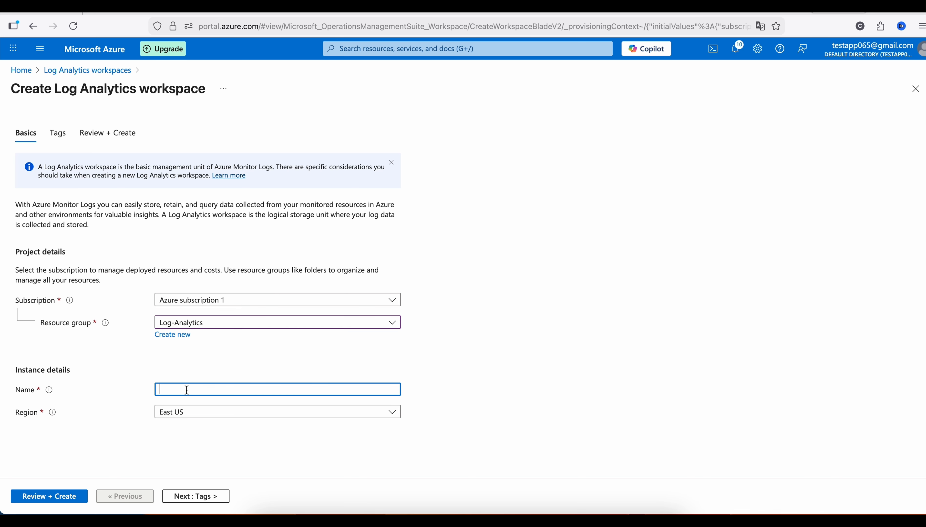
pyautogui.write('Wazuh-LogAnalytics_workspacwe')
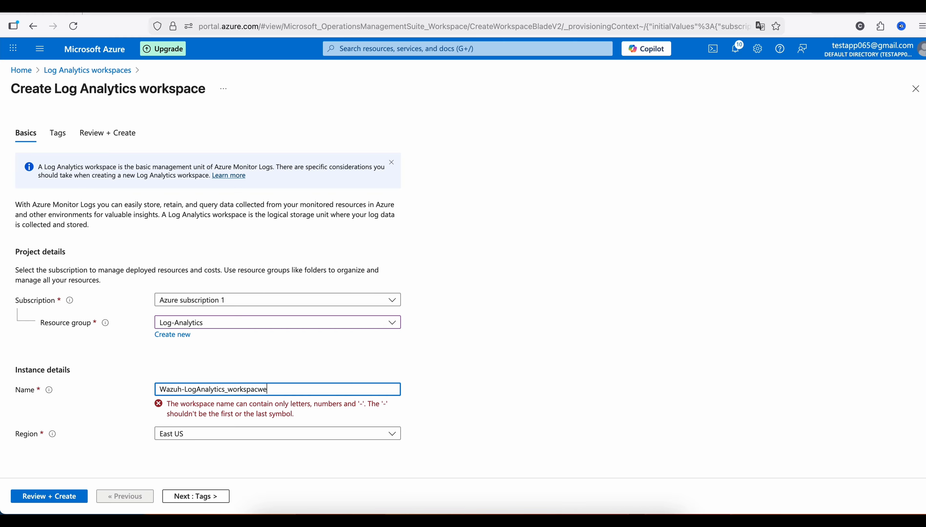
pyautogui.press('BackSpace')
pyautogui.press('BackSpace')
pyautogui.press('BackSpace')
pyautogui.press('BackSpace')
pyautogui.press('BackSpace')
pyautogui.press('BackSpace')
pyautogui.press('BackSpace')
pyautogui.press('BackSpace')
pyautogui.press('BackSpace')
pyautogui.press('BackSpace')
pyautogui.press('BackSpace')
pyautogui.press('BackSpace')
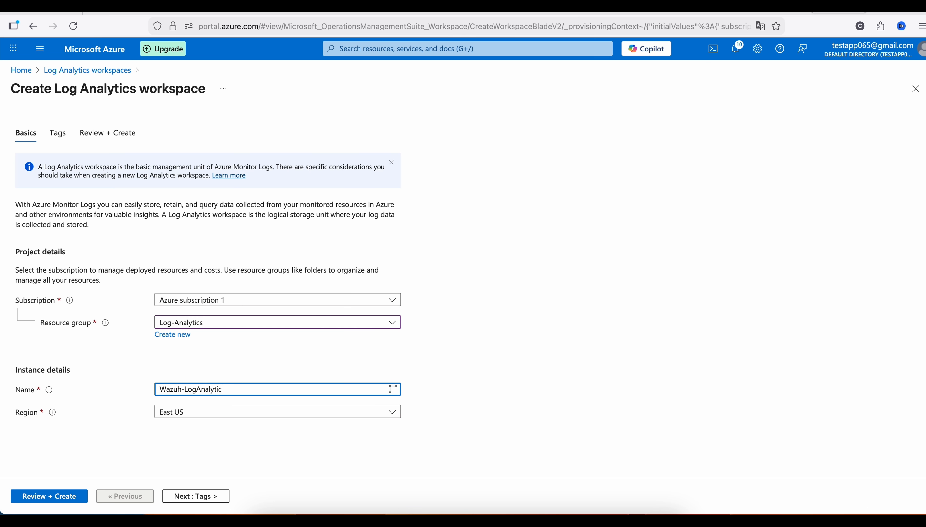
pyautogui.write('workspace2')
# Review and create the Log Analytics workspace, and open the deployed resource
pyautogui.click(66, 496)
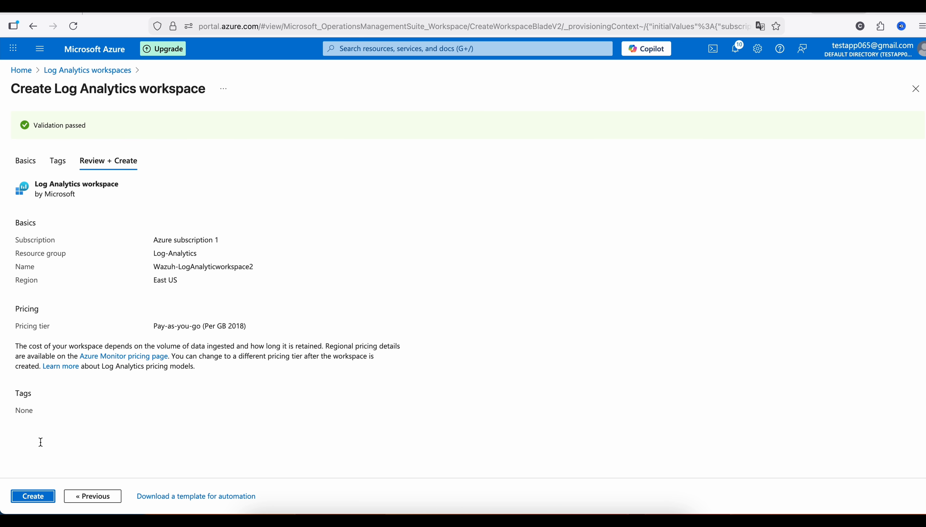
pyautogui.click(39, 497)
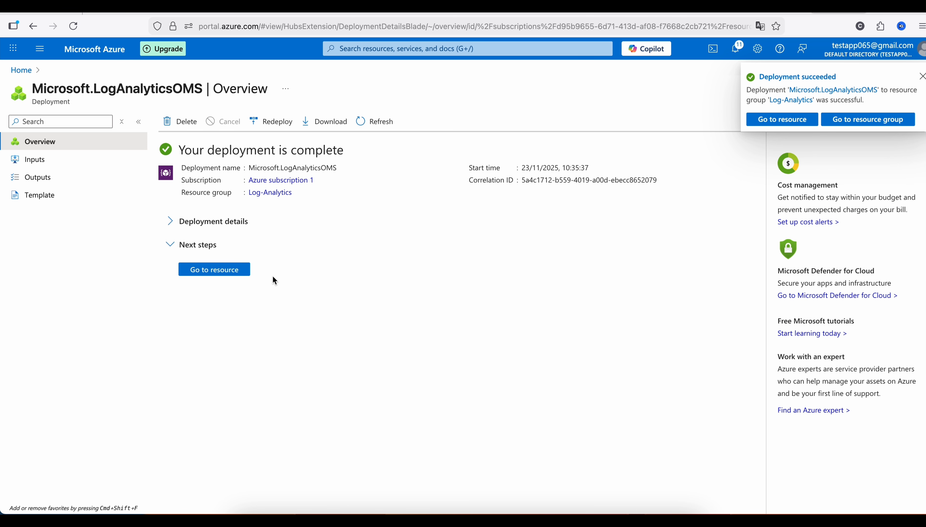
pyautogui.click(213, 269)
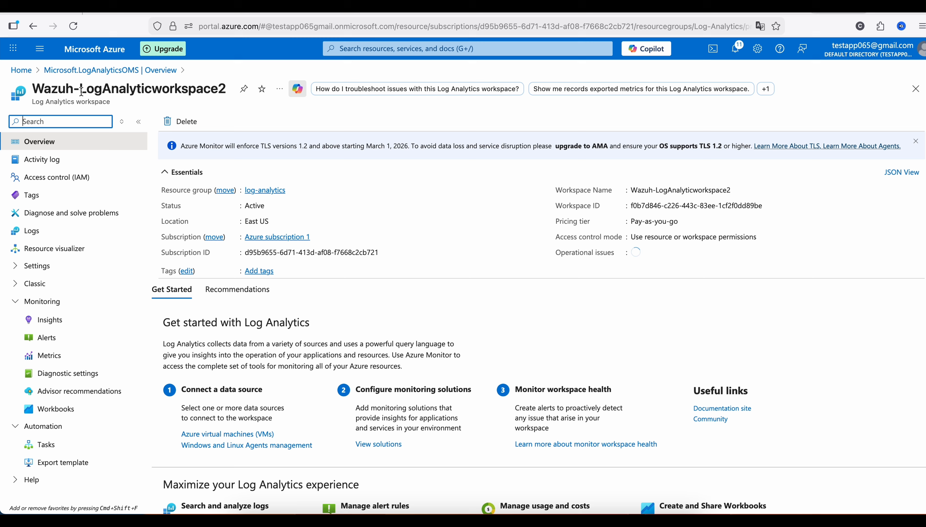
# Copy the workspace ID and paste it into the TextEdit notes below the secret key, labelled "Log Analytics workspace ID:"
pyautogui.moveTo(80, 92); pyautogui.dragTo(237, 99)
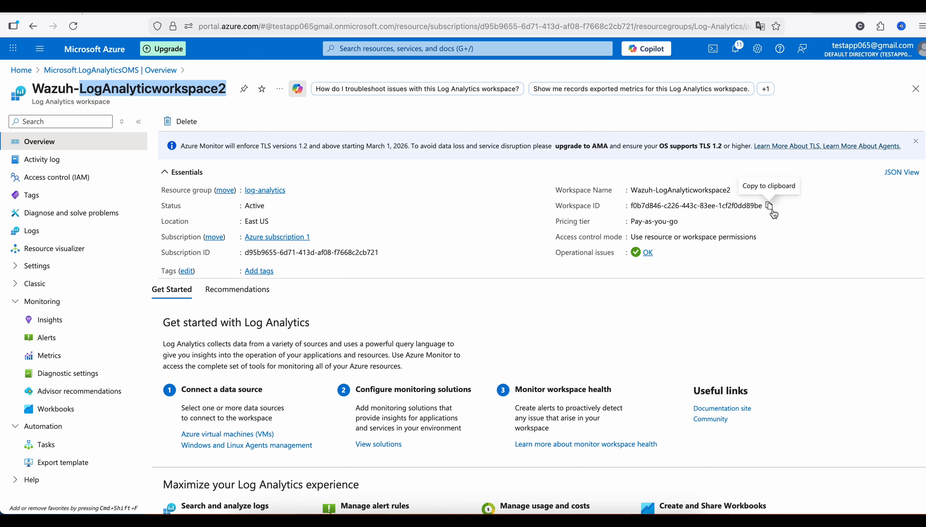
pyautogui.click(769, 207)
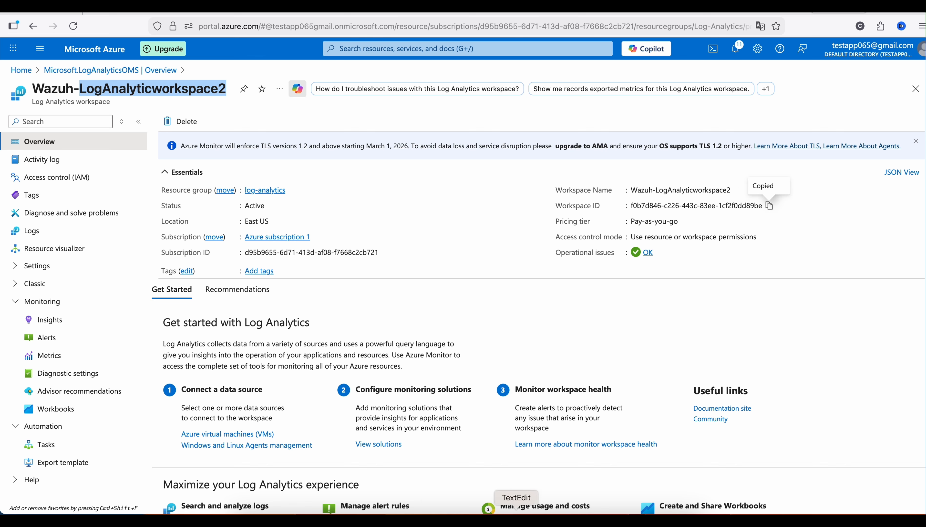
pyautogui.click(501, 500)
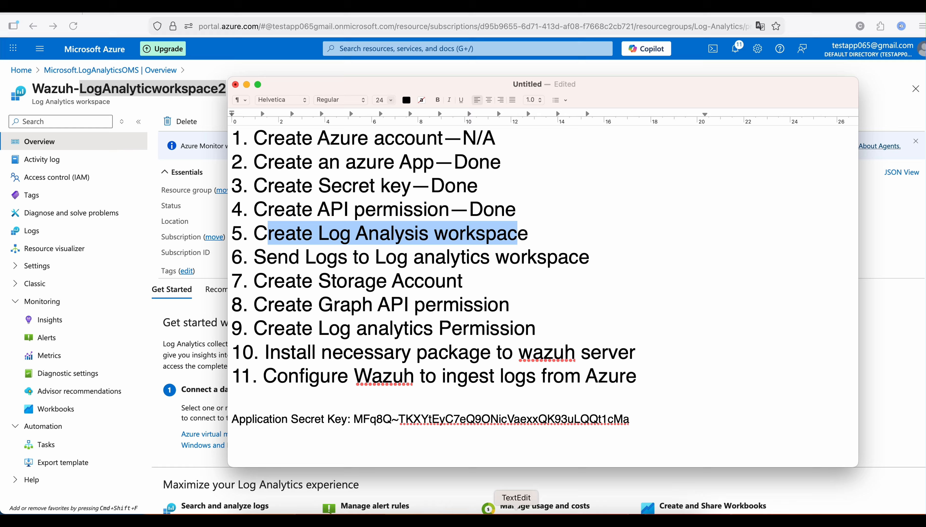
pyautogui.click(647, 418)
pyautogui.press('Return')
pyautogui.write('Log ')
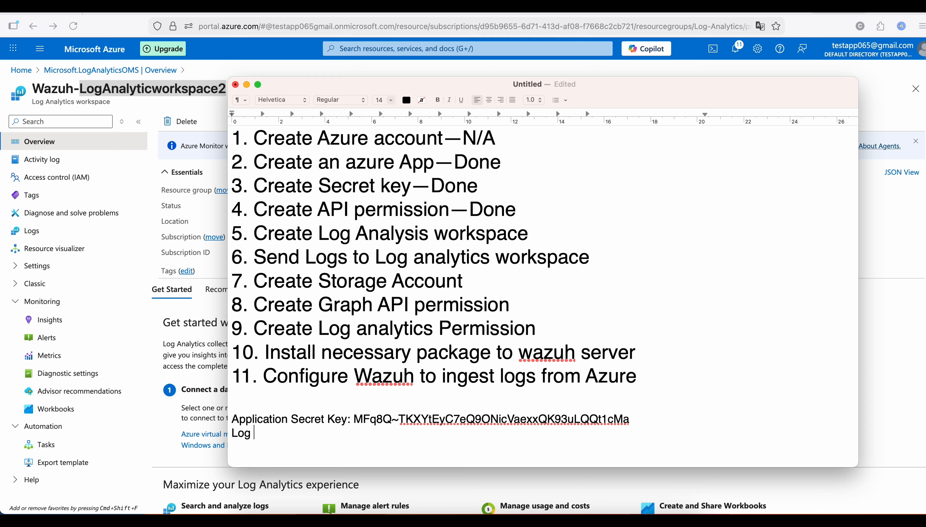
pyautogui.write('Analytics works')
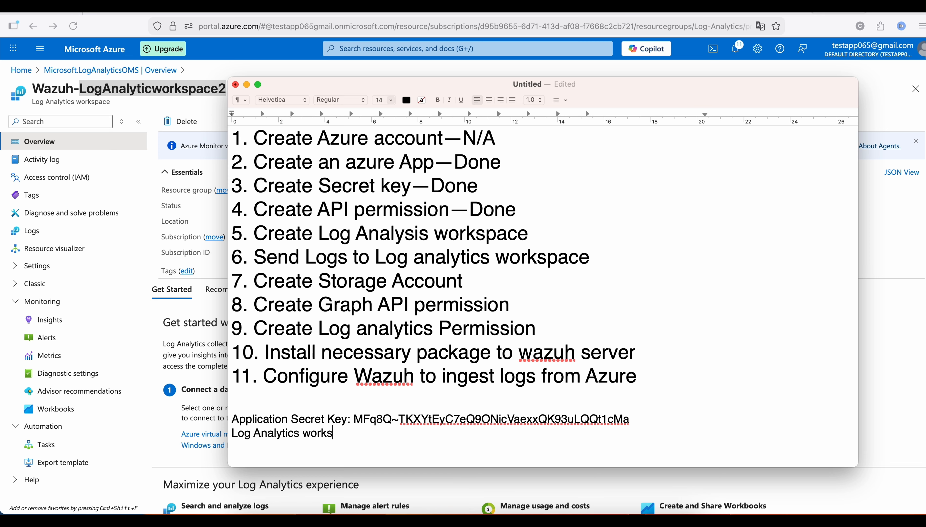
pyautogui.write('pace ID:')
pyautogui.press('super+v')
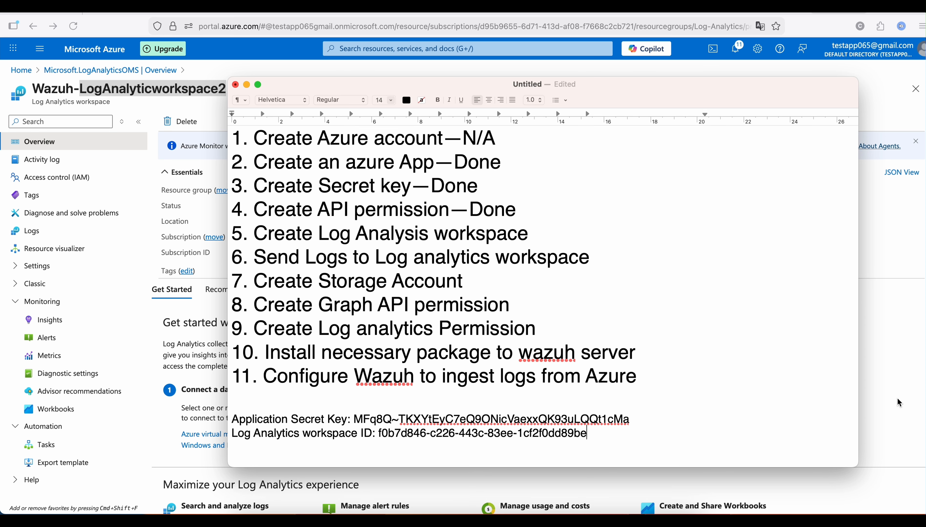
# Back in the Azure portal, open the workspace's Access control (IAM) and start adding a role assignment
pyautogui.press('super+Tab')
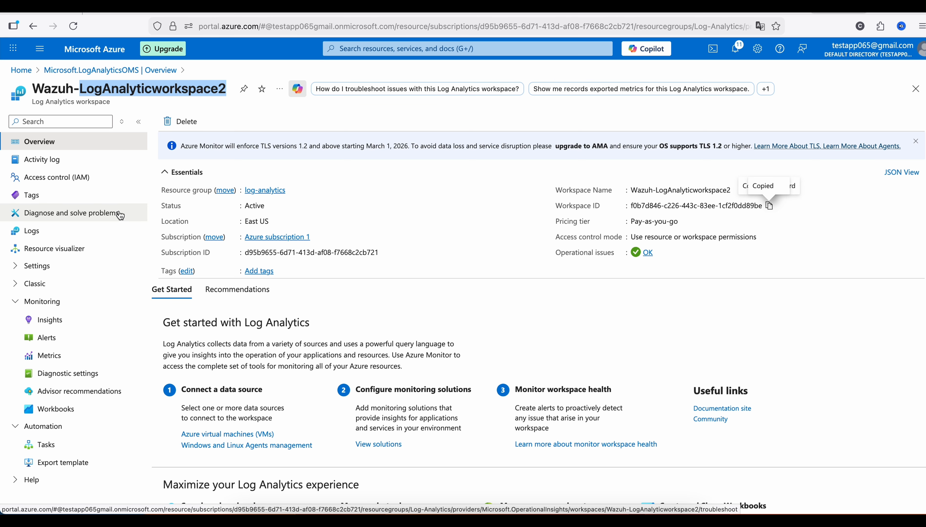
pyautogui.click(67, 187)
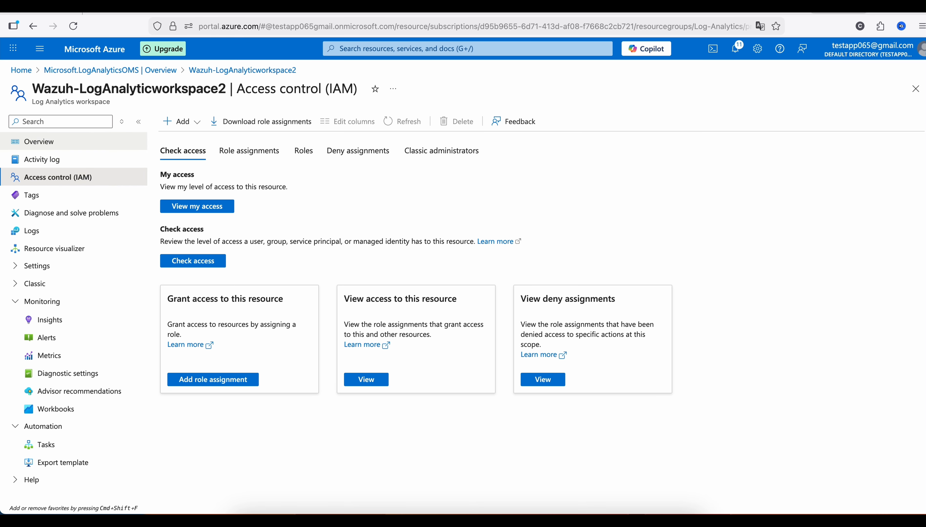
pyautogui.click(177, 123)
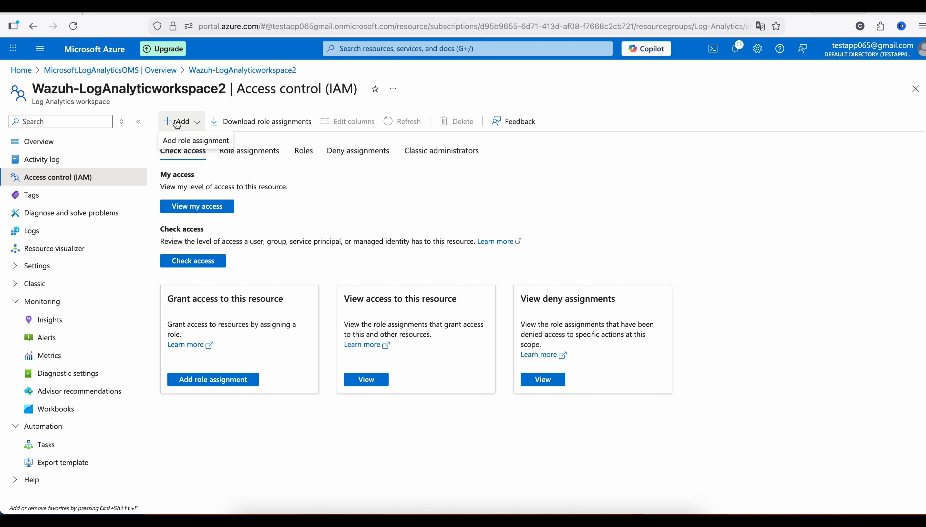
pyautogui.click(186, 140)
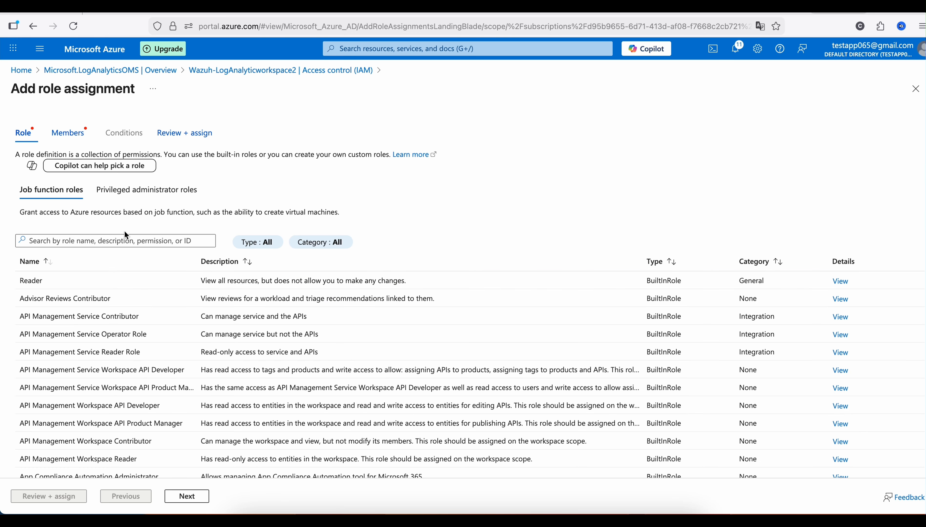
# Search the job function roles for "reader" and look through the matching roles
pyautogui.click(125, 239)
pyautogui.write('reader')
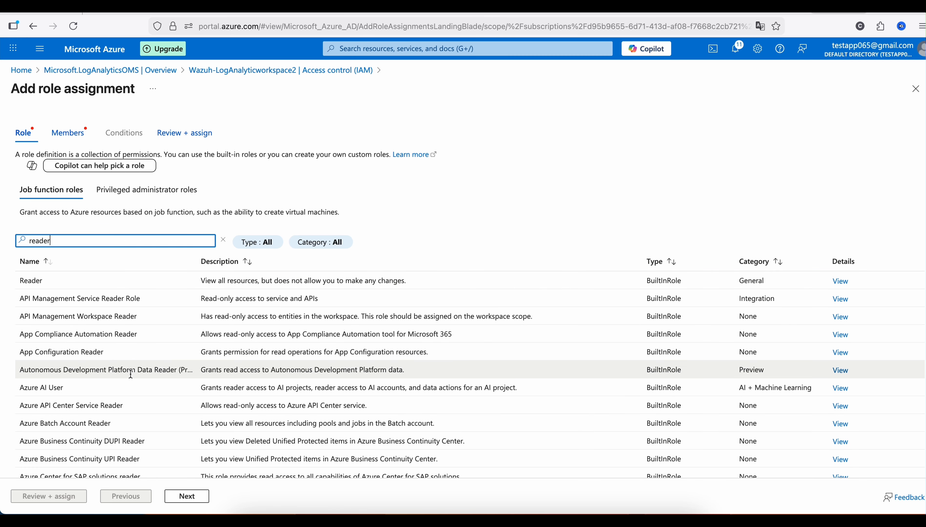
pyautogui.scroll(-10, 130, 374)
pyautogui.scroll(-5, 129, 374)
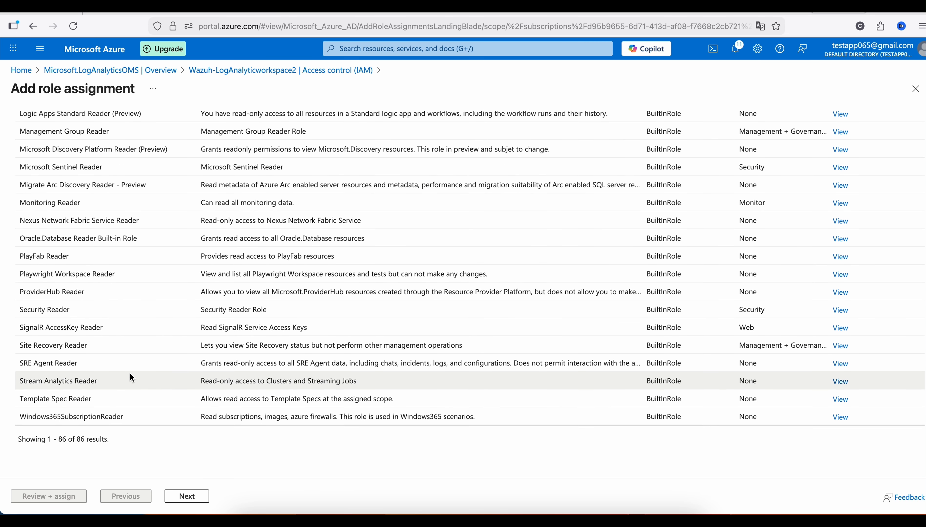
pyautogui.scroll(15, 130, 373)
# Filter the job function roles by "log analytics" and select the Log Analytics Reader role
pyautogui.doubleClick(40, 241)
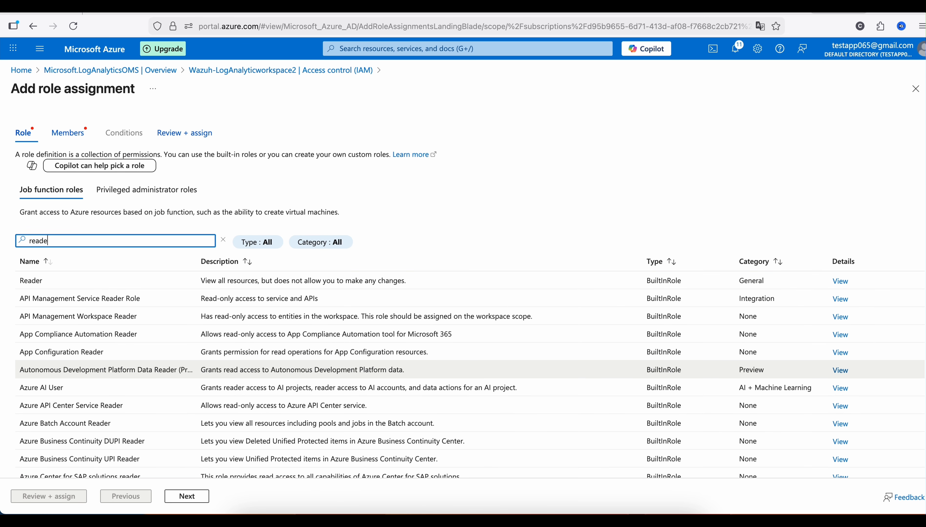
pyautogui.press('BackSpace')
pyautogui.write('log')
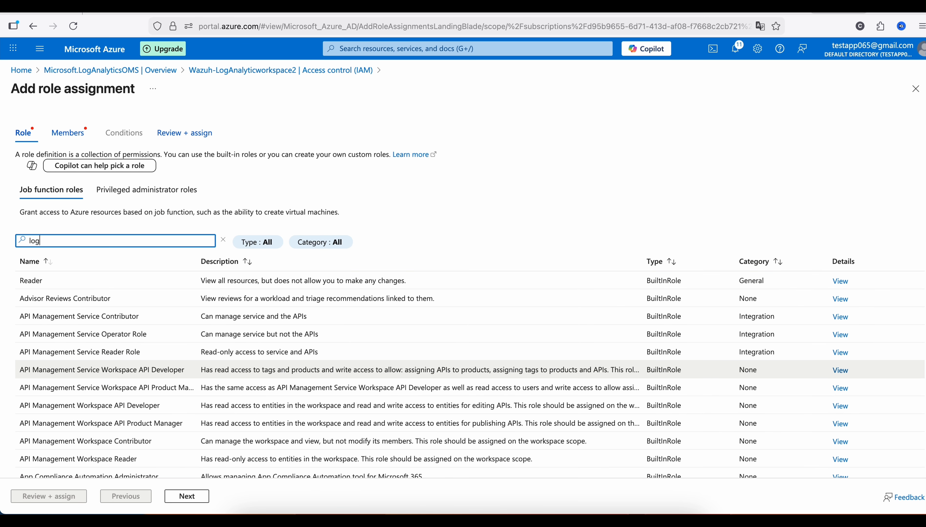
pyautogui.write(' ana')
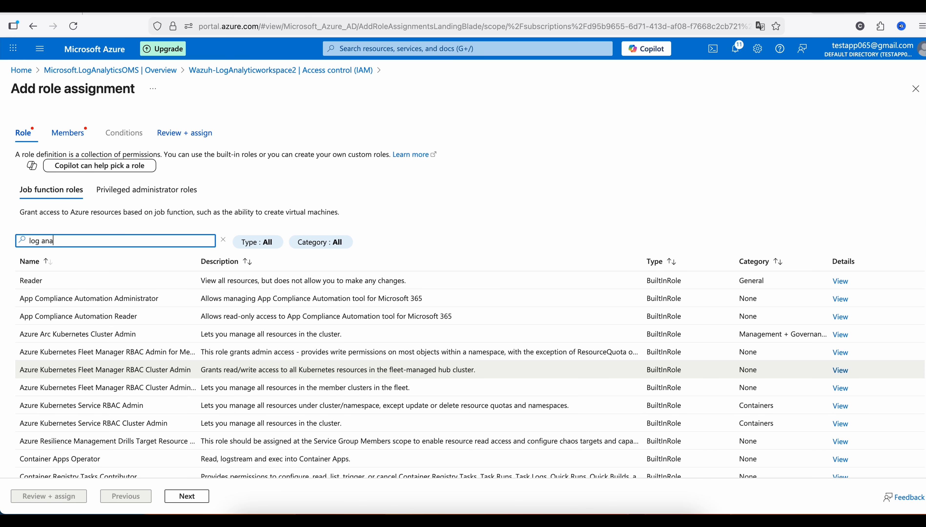
pyautogui.write('lytics')
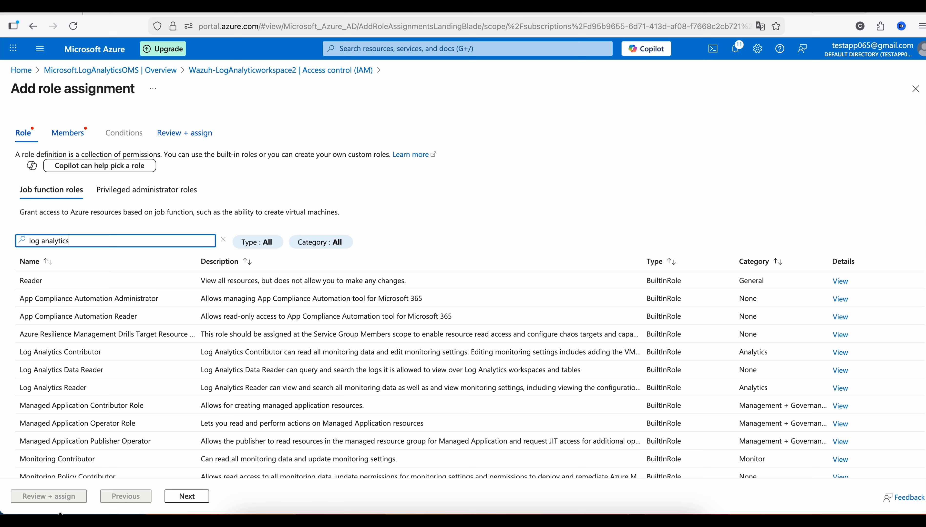
pyautogui.click(44, 389)
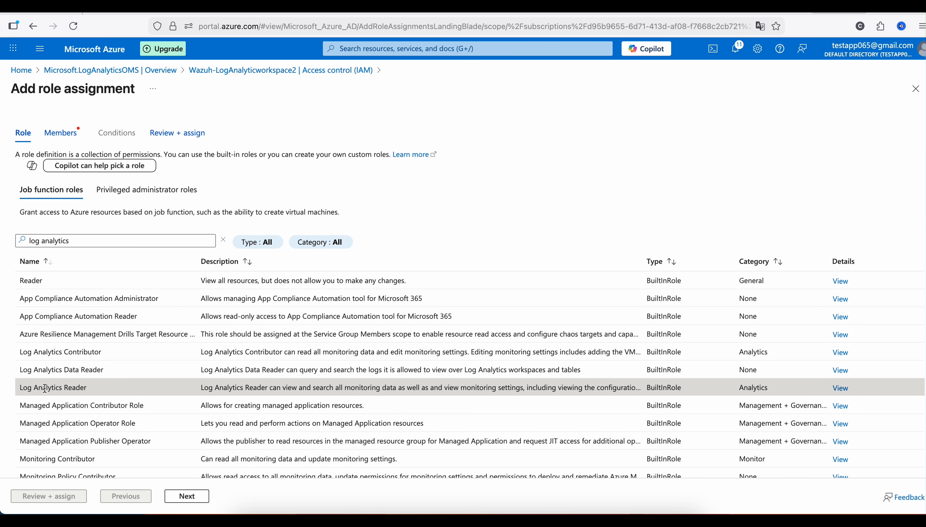
pyautogui.scroll(-3, 45, 389)
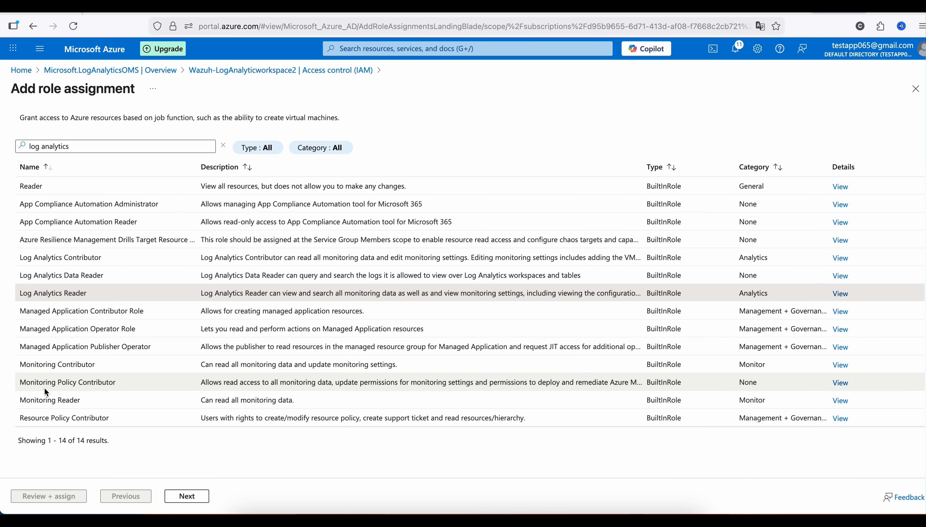
pyautogui.scroll(3, 45, 389)
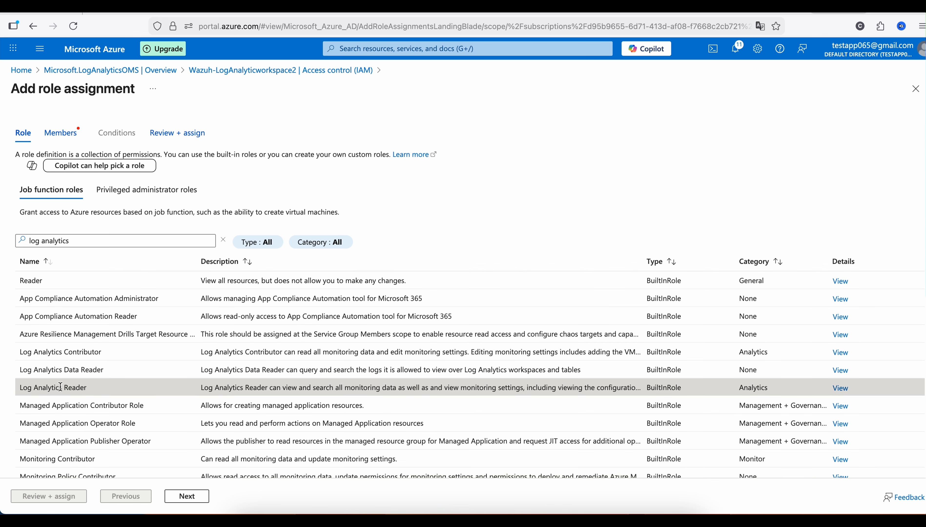
# Search the members for "wazuh" and add the Wazuh-APP-2 application to the role assignment
pyautogui.click(188, 497)
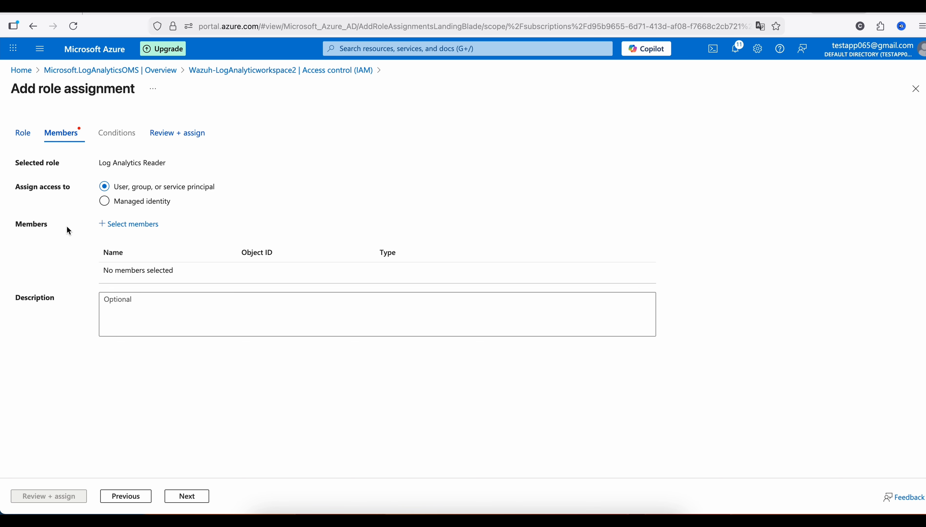
pyautogui.click(132, 226)
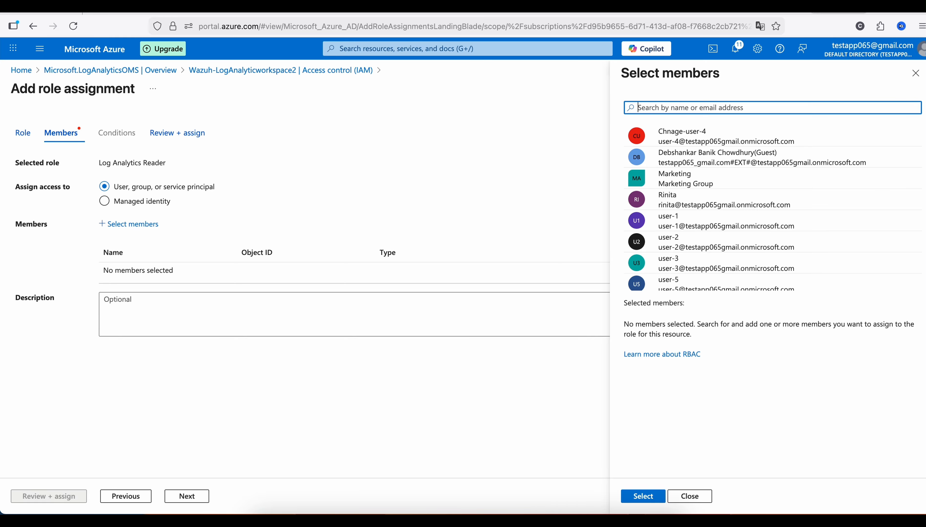
pyautogui.write('wazuh')
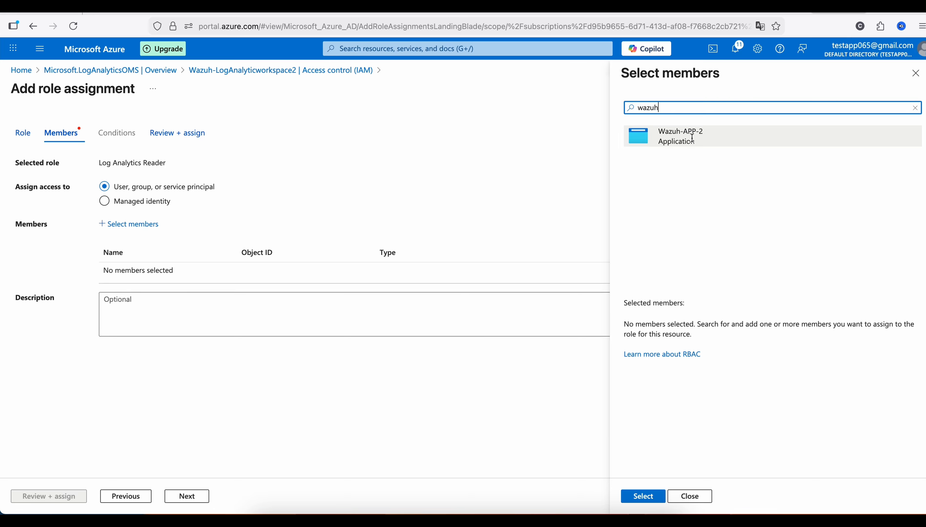
pyautogui.doubleClick(692, 138)
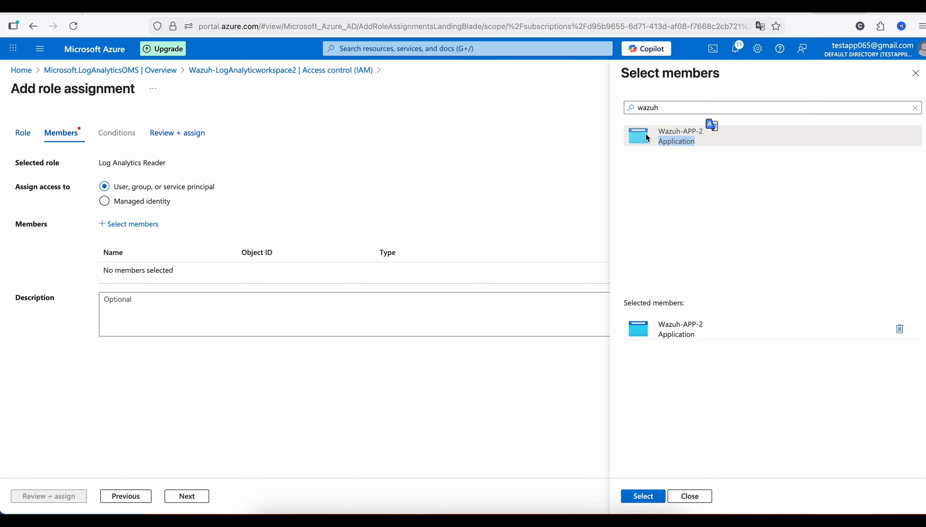
pyautogui.click(643, 496)
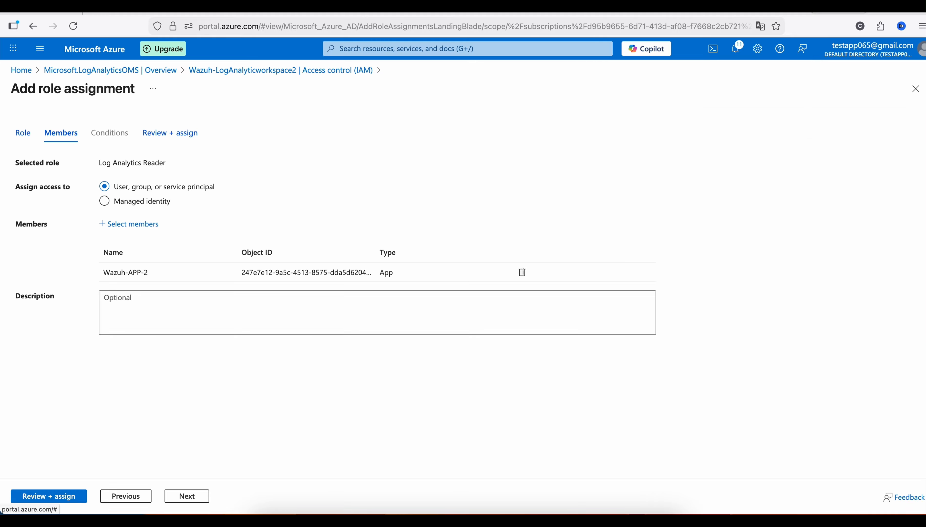
# Review and submit the Log Analytics Reader assignment for Wazuh-APP-2, and check it in the workspace's role assignments list
pyautogui.click(79, 501)
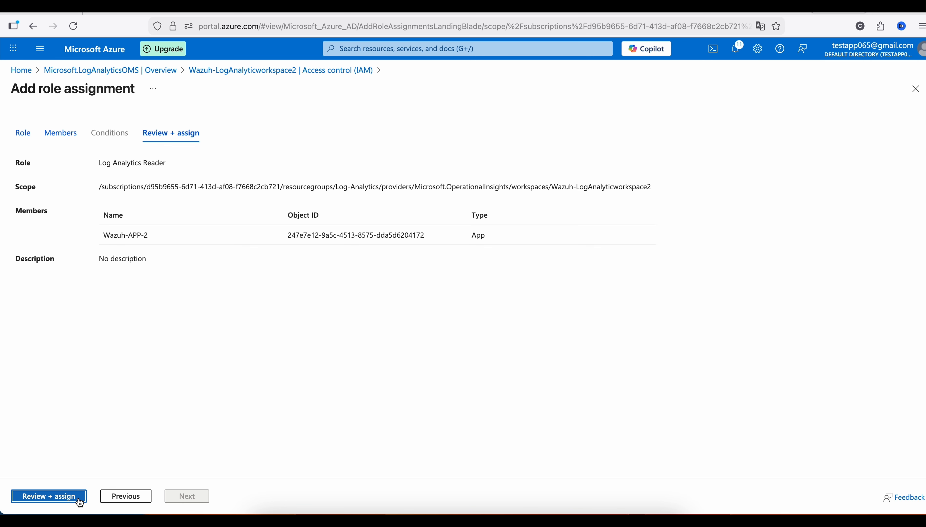
pyautogui.click(79, 501)
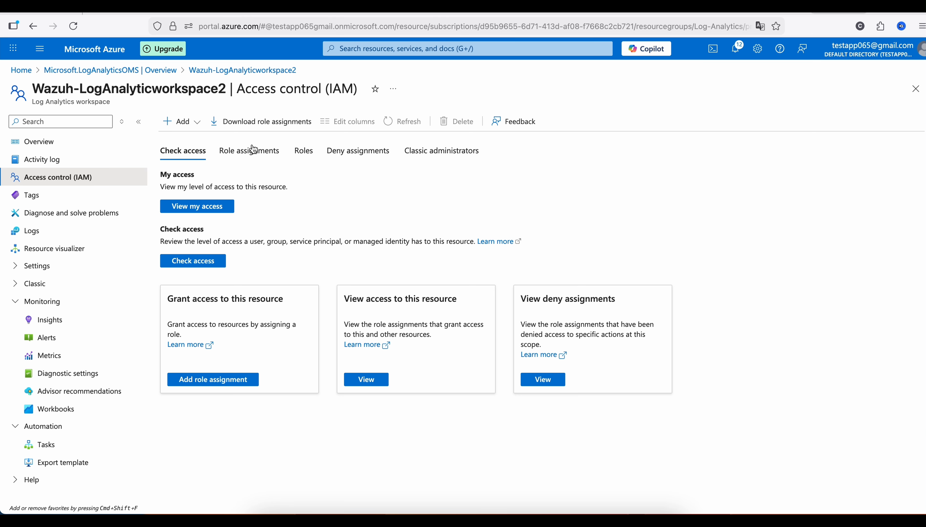
pyautogui.click(256, 163)
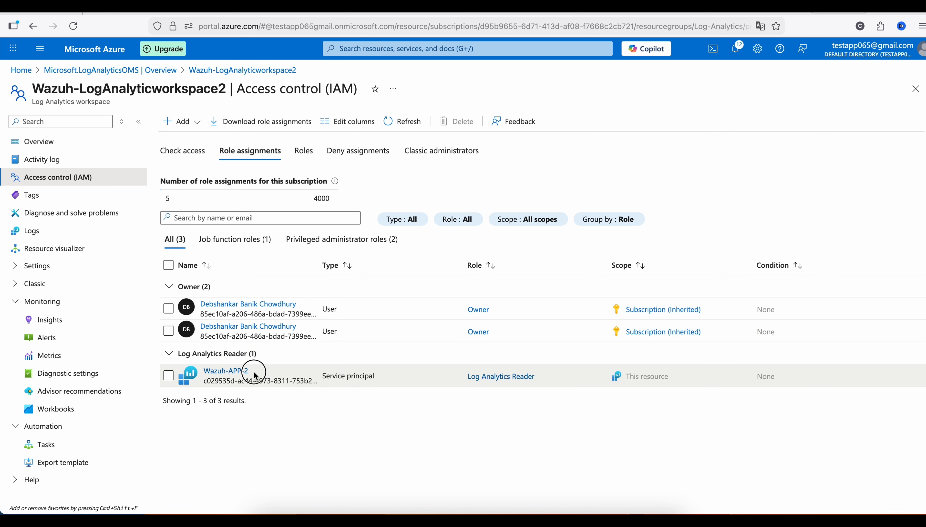
pyautogui.moveTo(256, 375)
pyautogui.mouseDown()
pyautogui.moveTo(206, 368)
pyautogui.moveTo(256, 362)
pyautogui.mouseUp()
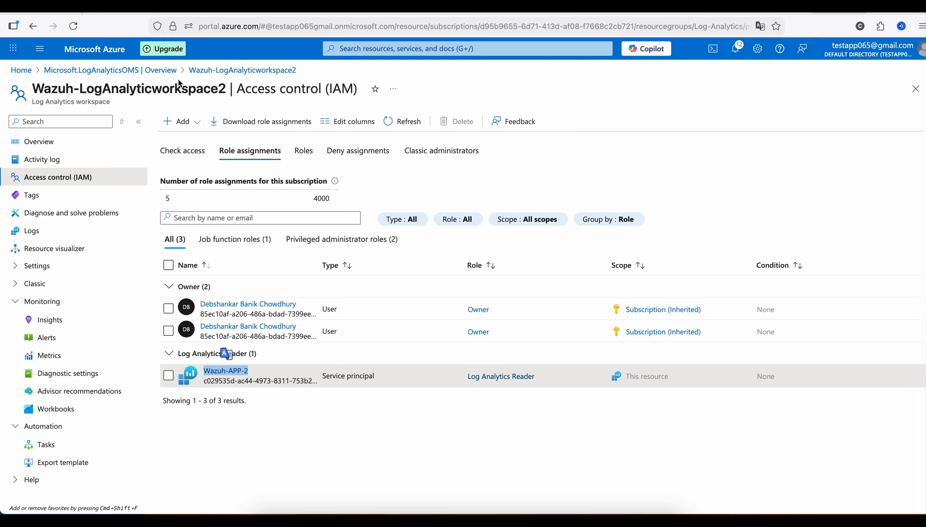
# Start another role assignment on the workspace, search the job function roles for "reader" and choose the general Reader role
pyautogui.click(182, 131)
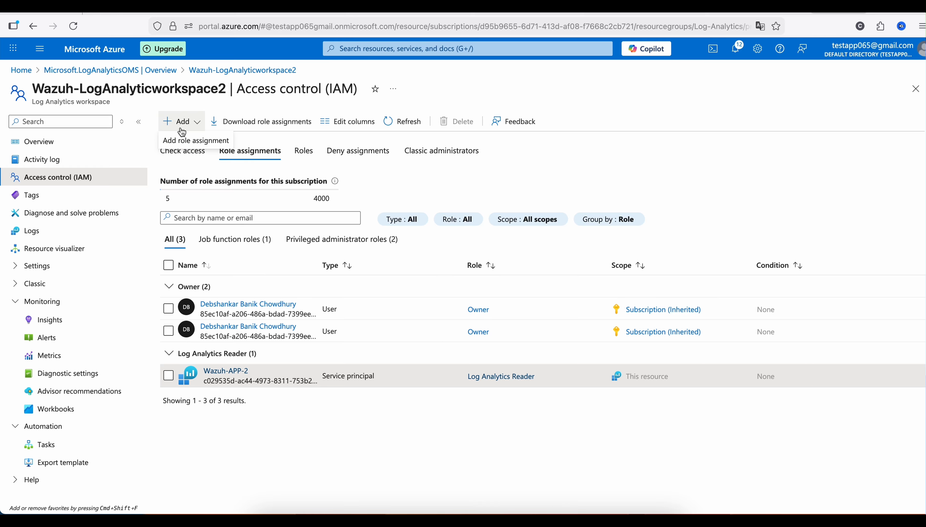
pyautogui.click(187, 142)
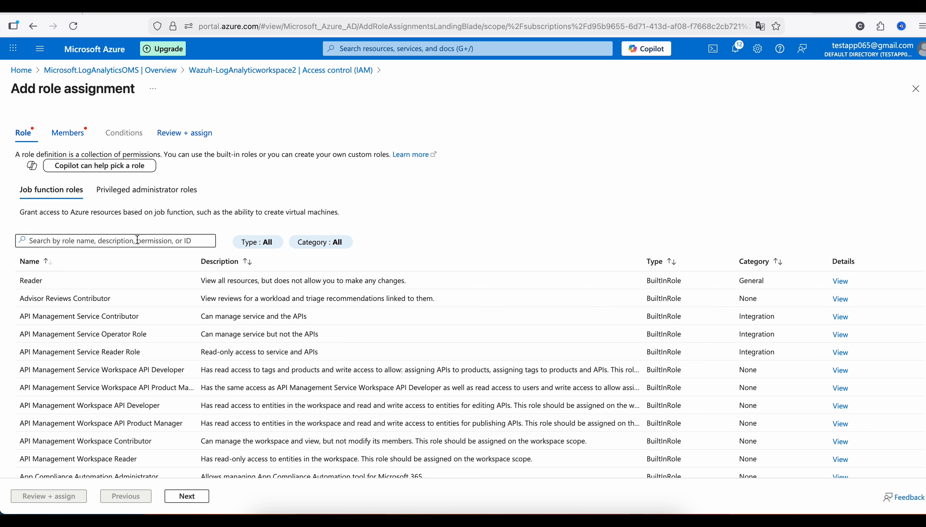
pyautogui.click(136, 240)
pyautogui.write('reader')
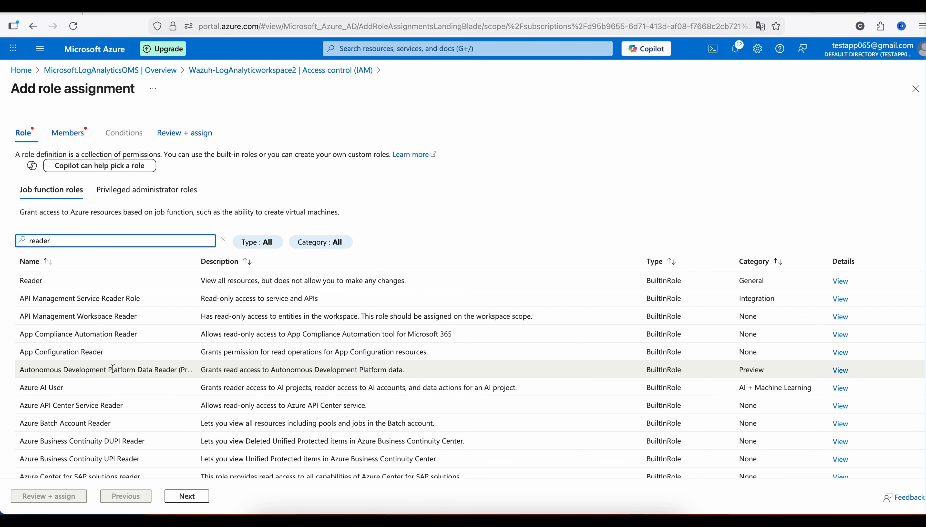
pyautogui.click(38, 284)
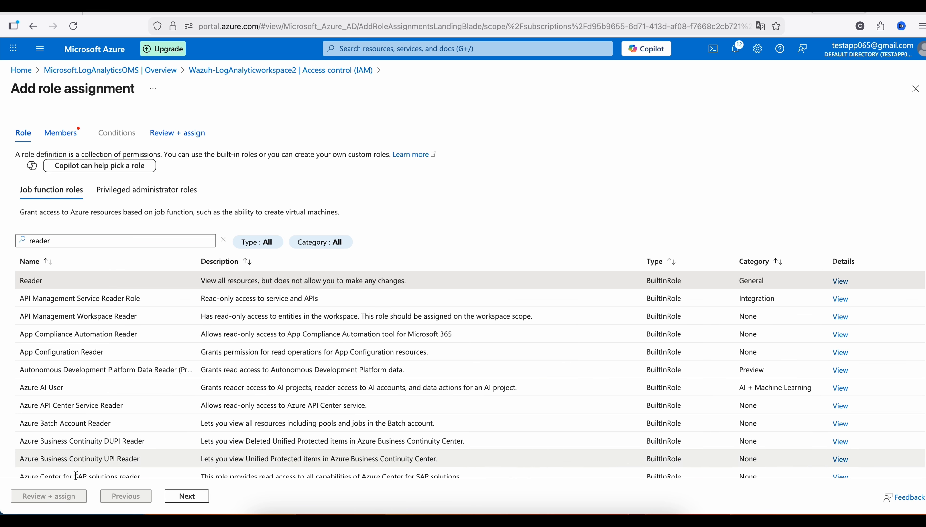
pyautogui.click(191, 498)
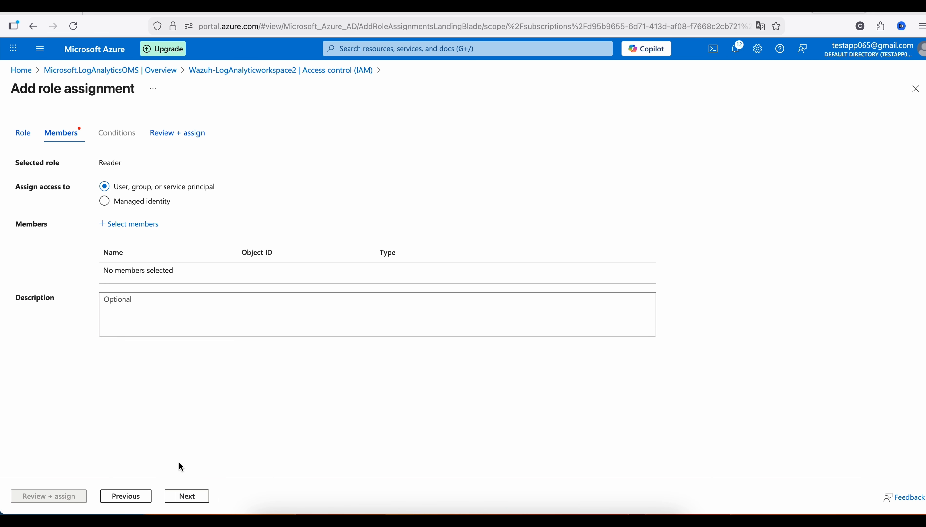
# Find Wazuh-APP-2 by searching members for "wazuh", assign it the Reader role, and check both reader roles in the assignments list
pyautogui.click(130, 226)
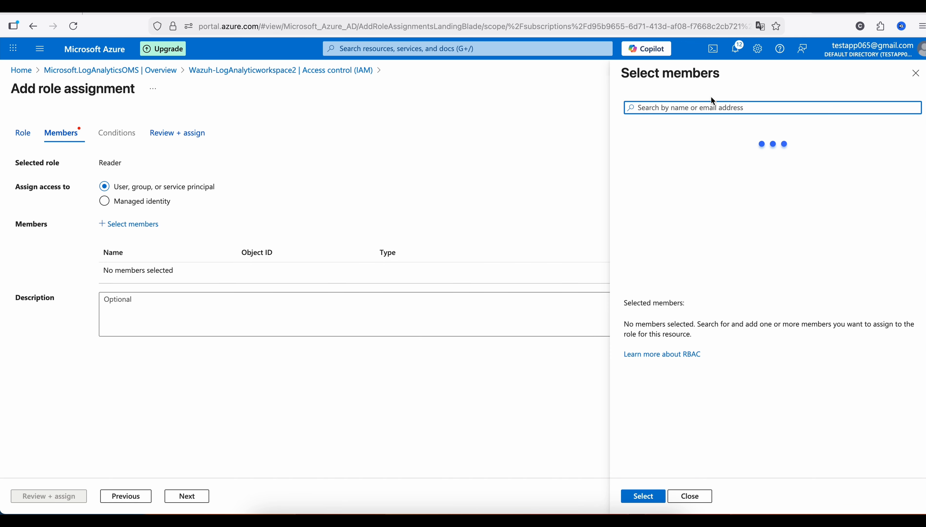
pyautogui.write('wazuh')
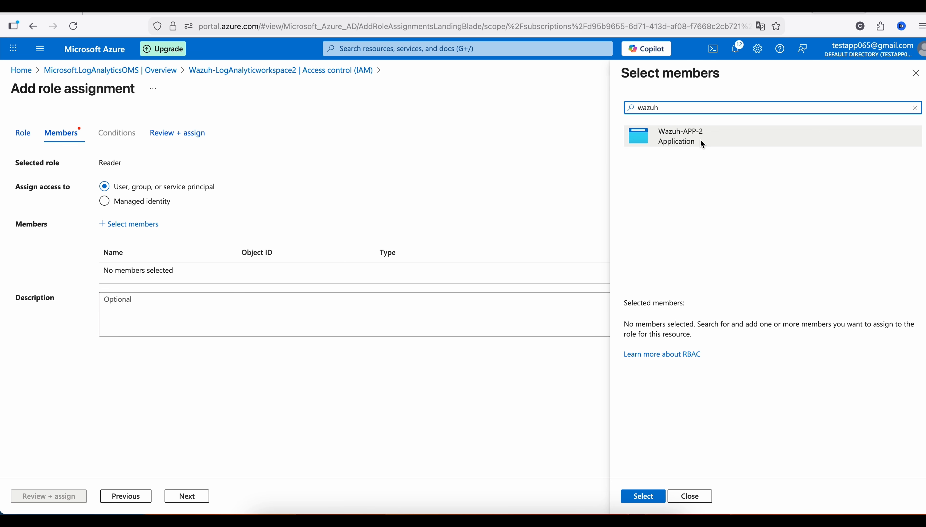
pyautogui.click(701, 143)
pyautogui.click(643, 497)
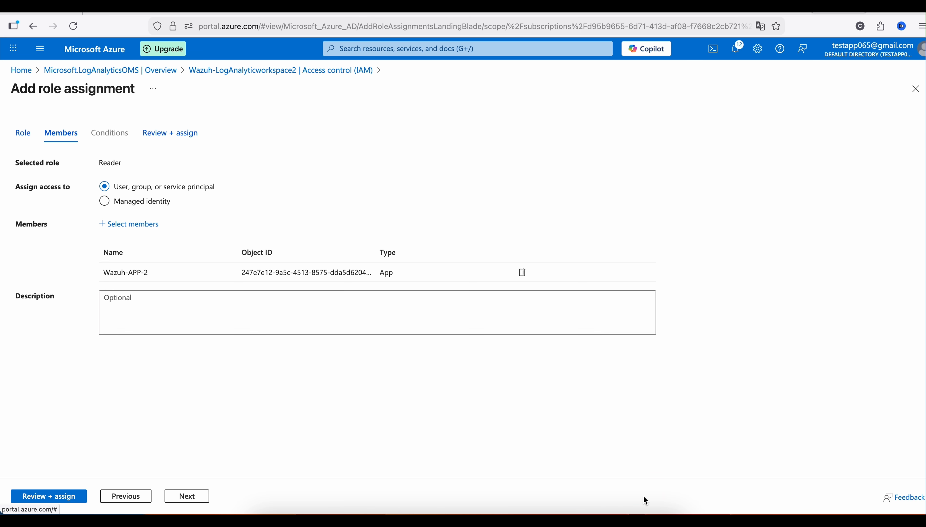
pyautogui.click(64, 498)
pyautogui.click(63, 499)
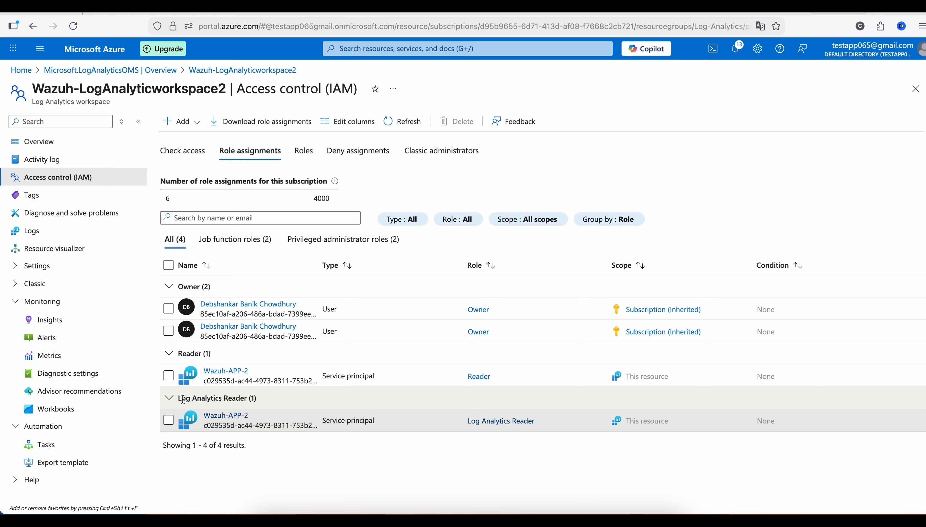
pyautogui.moveTo(182, 398); pyautogui.dragTo(249, 396)
pyautogui.moveTo(186, 353); pyautogui.dragTo(211, 351)
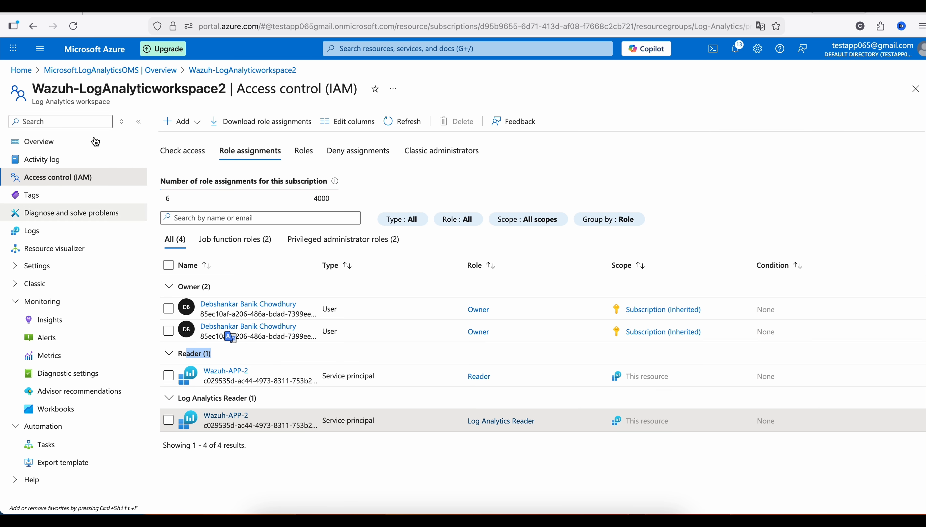
# Go to Microsoft Entra ID, list all applications under App registrations and open Wazuh-APP-2
pyautogui.click(37, 54)
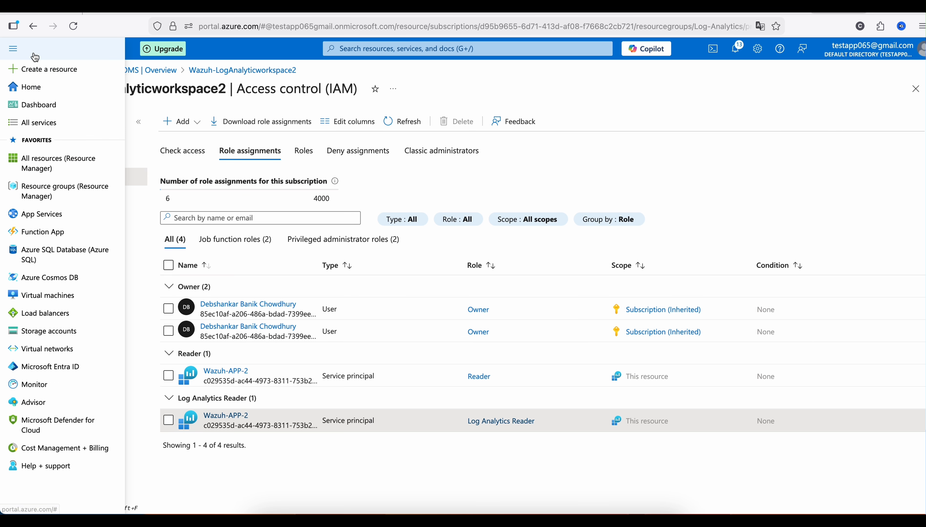
pyautogui.click(56, 371)
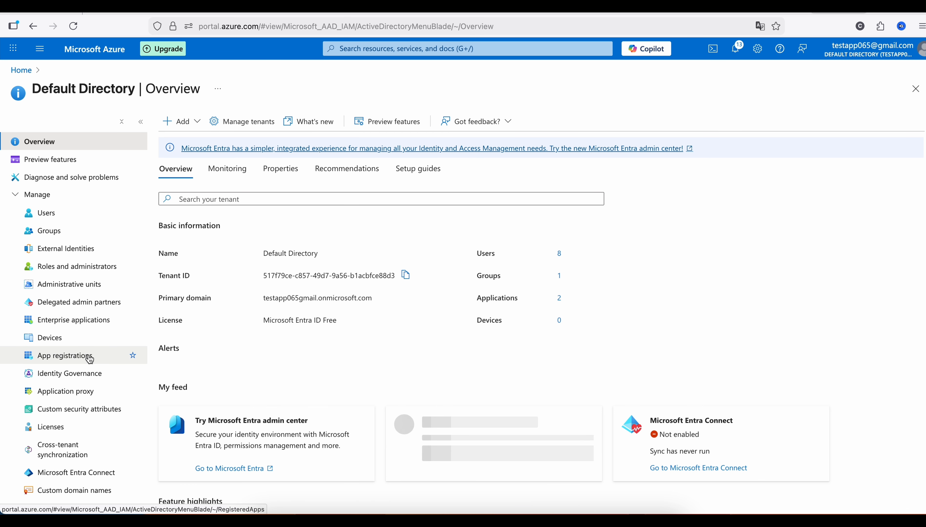
pyautogui.click(90, 358)
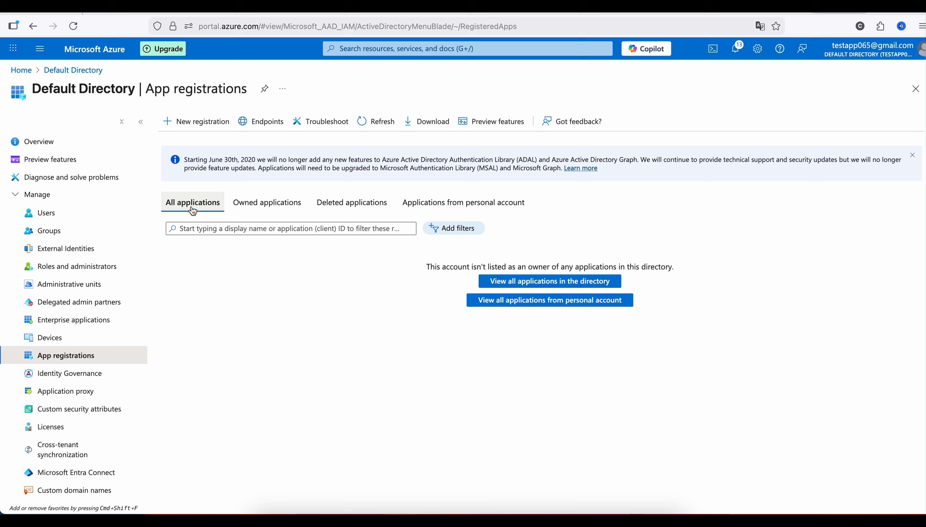
pyautogui.click(192, 202)
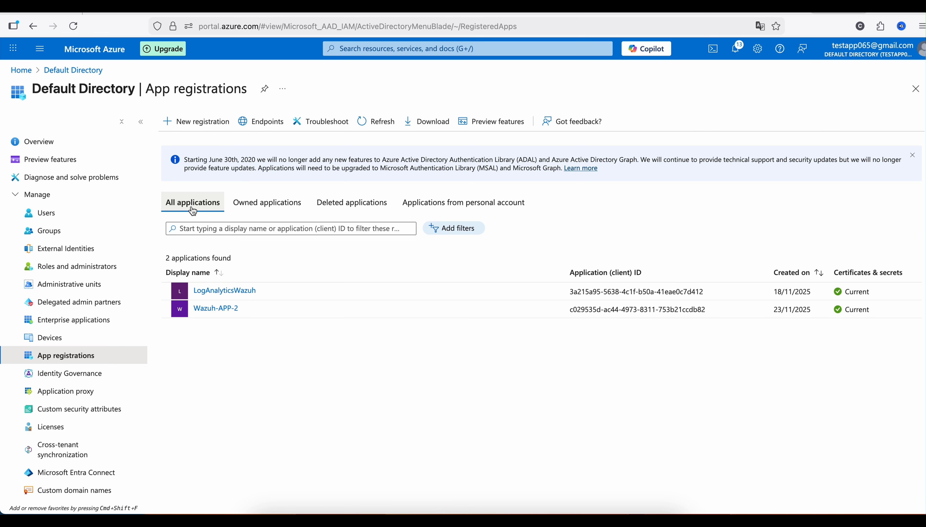
pyautogui.click(218, 311)
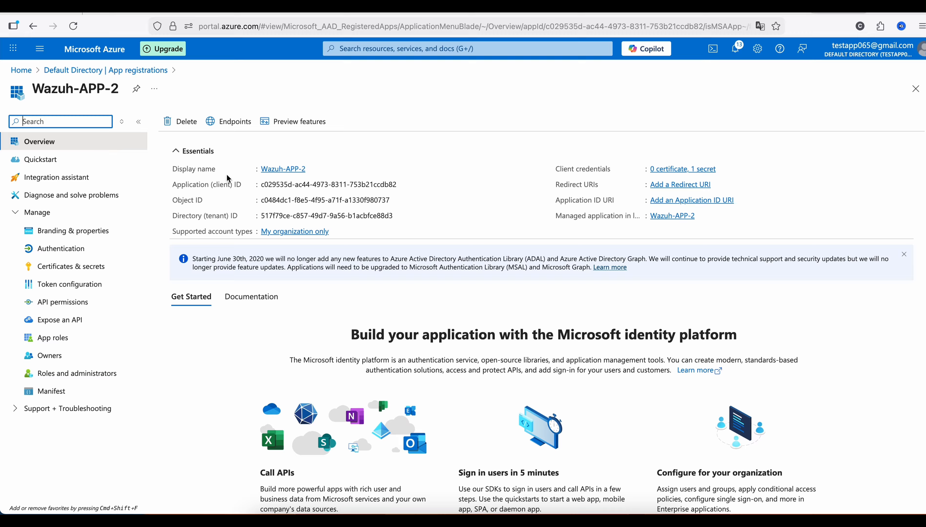
# Copy the app's client ID into the notes document on a new line labelled "Application (client) ID:"
pyautogui.moveTo(173, 185); pyautogui.dragTo(240, 185)
pyautogui.press('super+c')
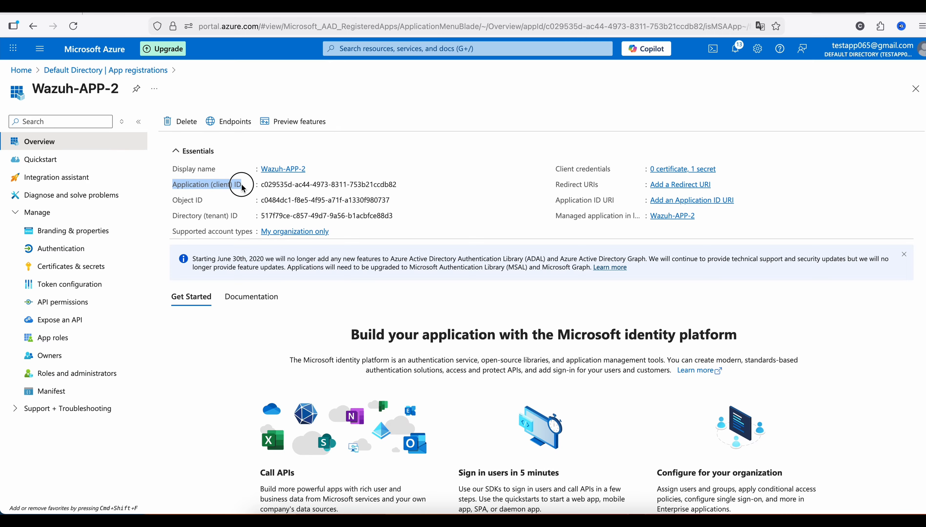
pyautogui.press('super+Tab')
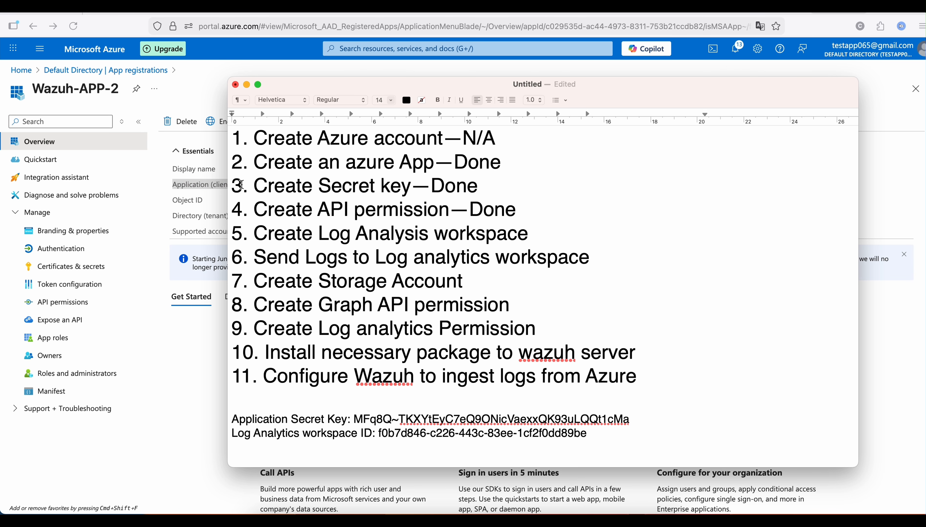
pyautogui.press('Return')
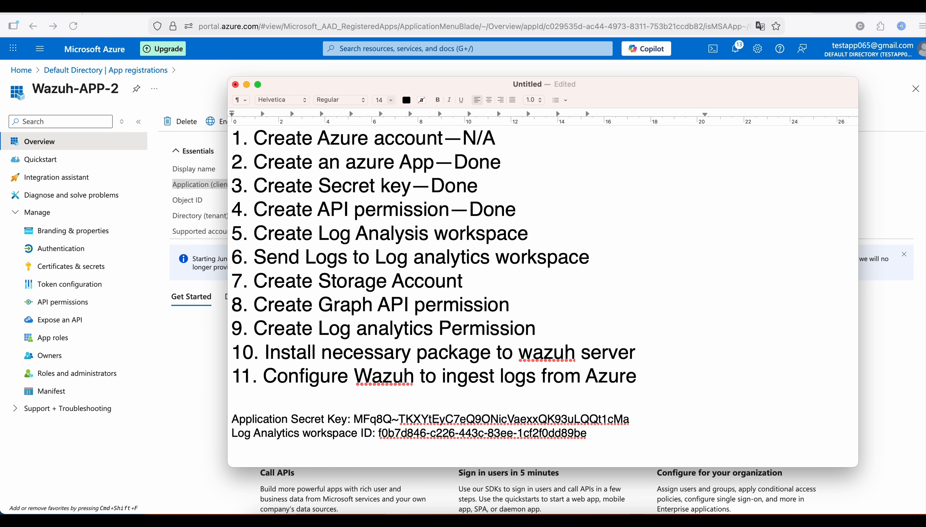
pyautogui.press('super+v')
pyautogui.write(':')
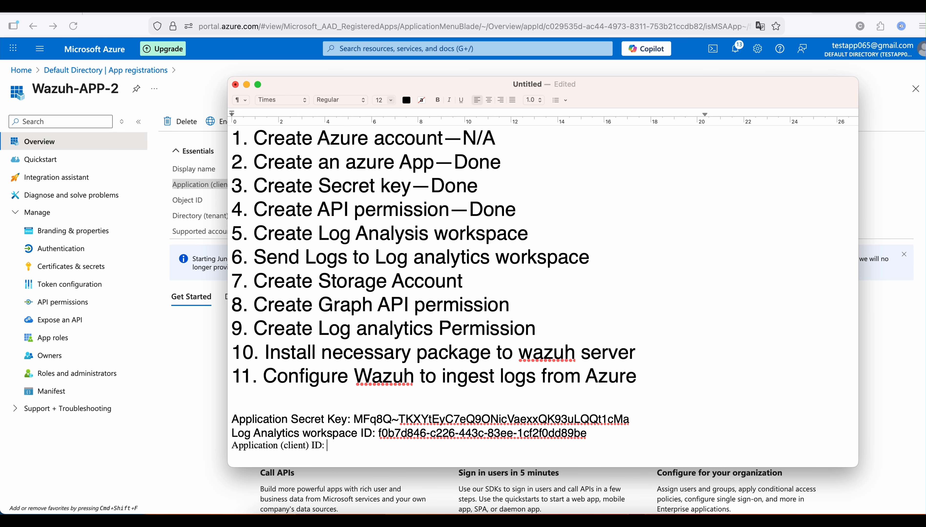
pyautogui.press('super+Tab')
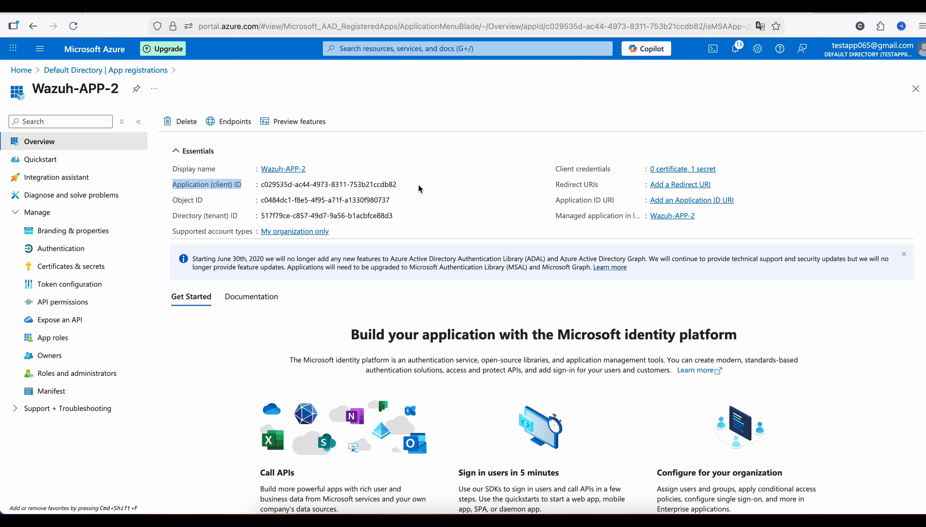
pyautogui.click(403, 185)
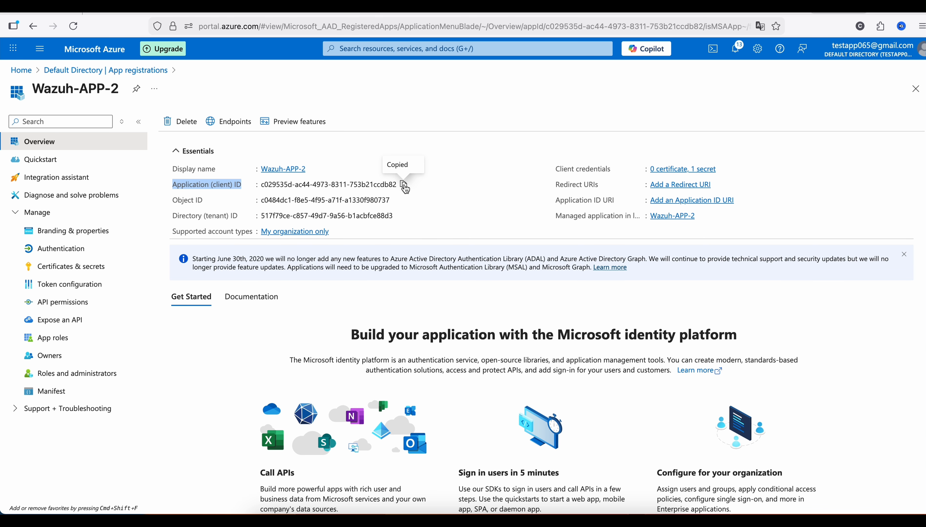
pyautogui.press('super+Tab')
pyautogui.press('super+v')
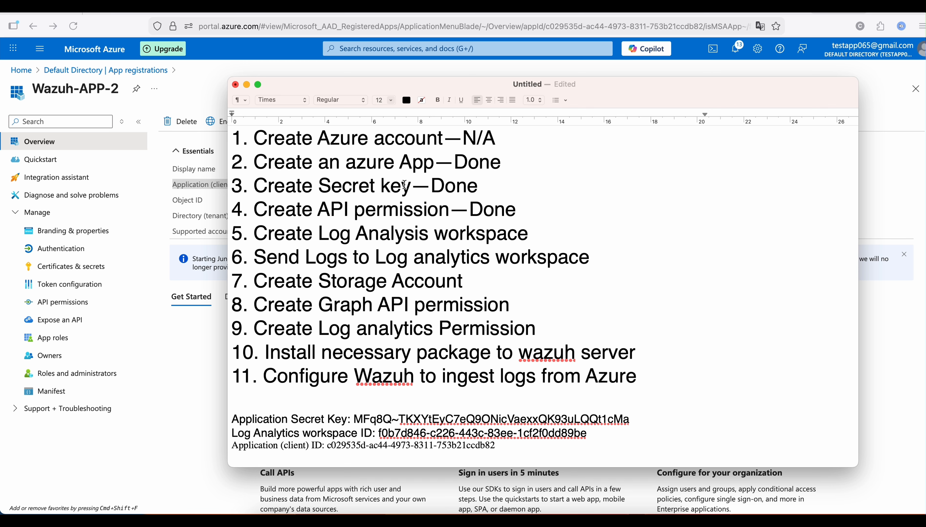
# Copy the app's tenant ID from the Azure portal into the notes document on a new line labelled "Directory (tenant) ID:"
pyautogui.press('super+Tab')
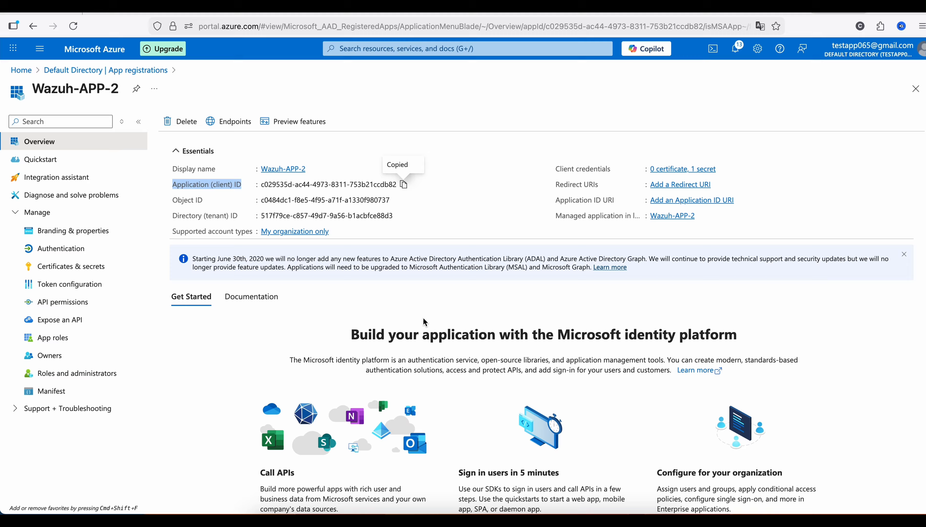
pyautogui.click(468, 237)
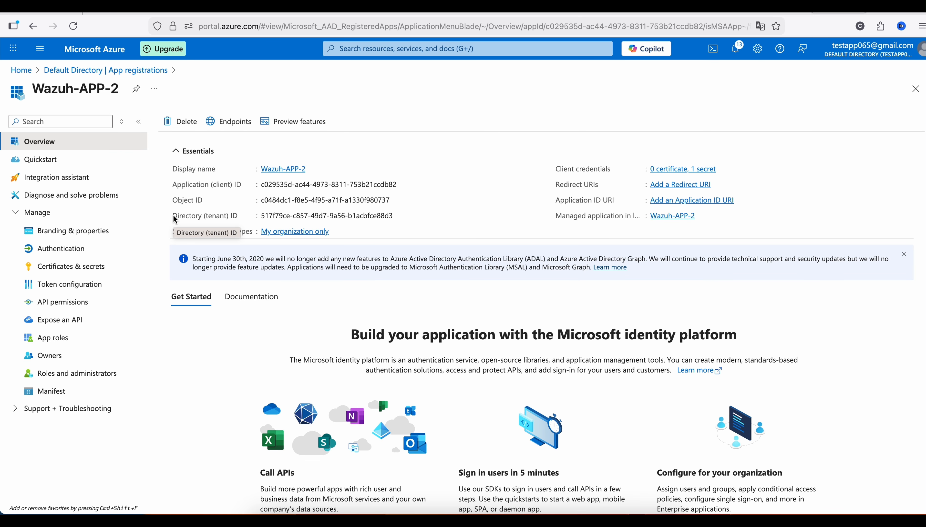
pyautogui.moveTo(174, 219); pyautogui.dragTo(241, 218)
pyautogui.press('super+Tab')
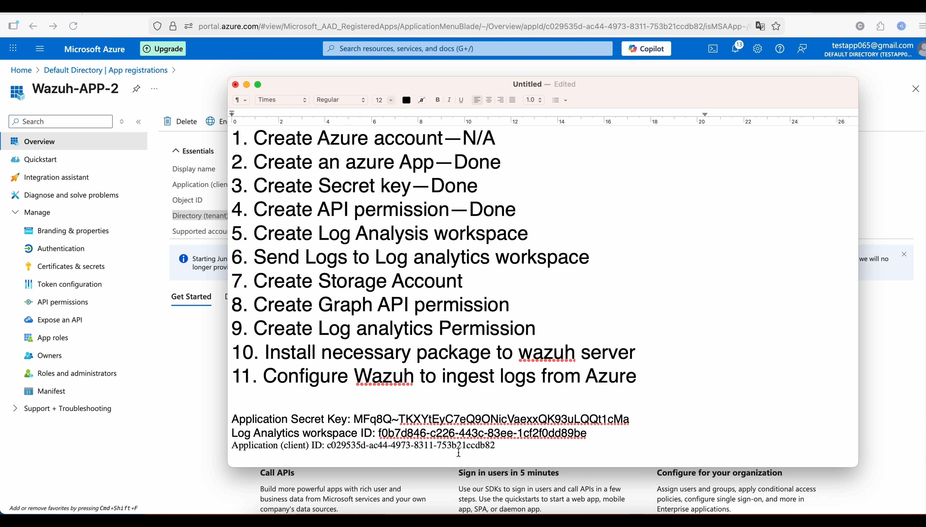
pyautogui.press('Return')
pyautogui.press('super+v')
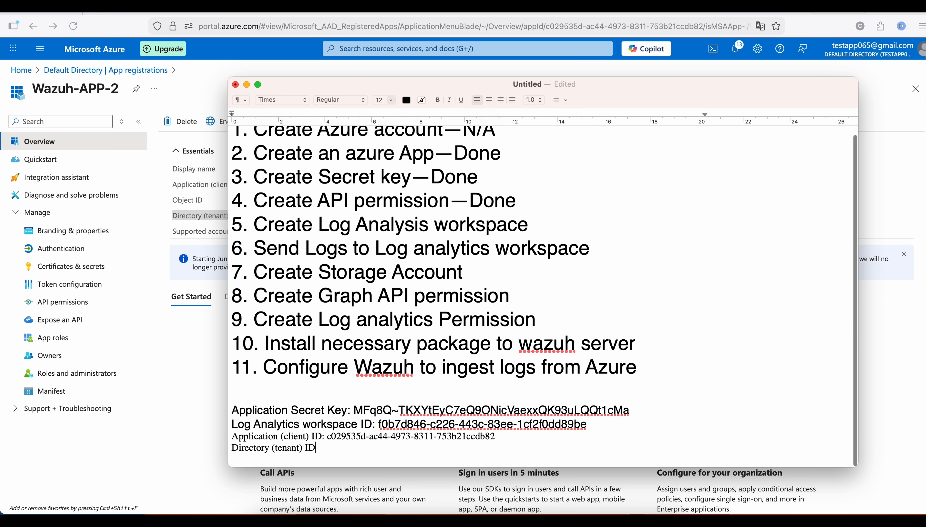
pyautogui.press('super+Tab')
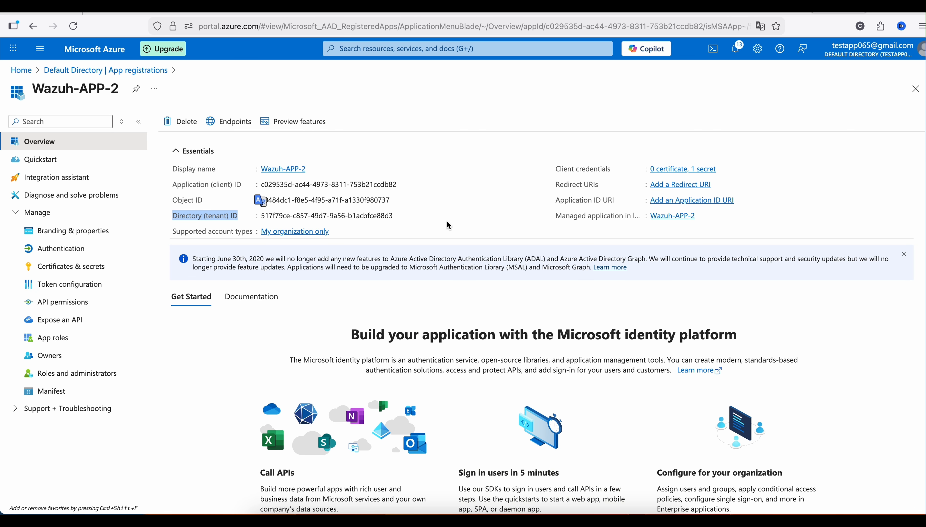
pyautogui.click(399, 216)
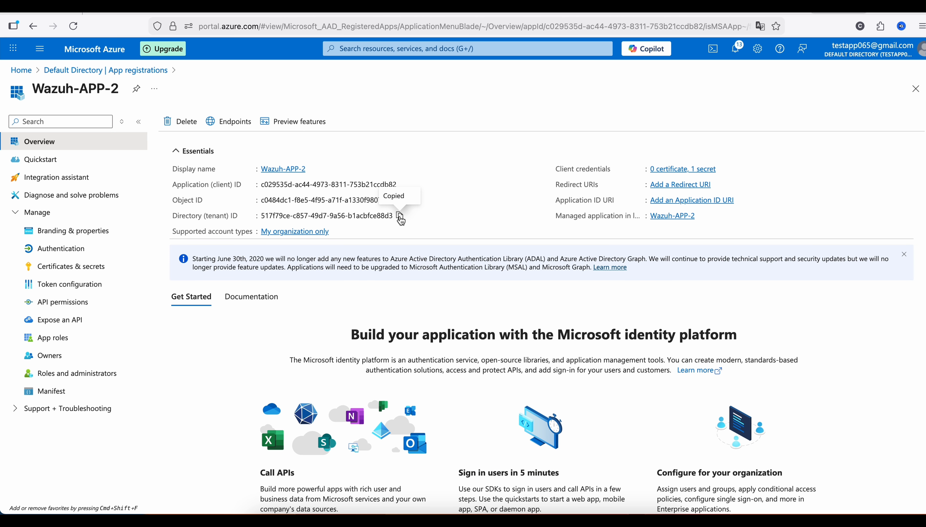
pyautogui.press('super+Tab')
pyautogui.write(':')
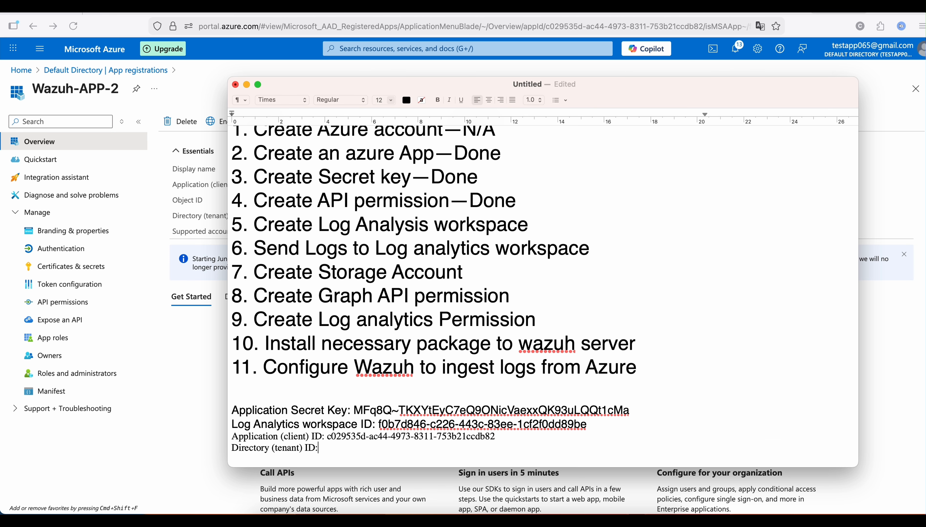
pyautogui.press('super+v')
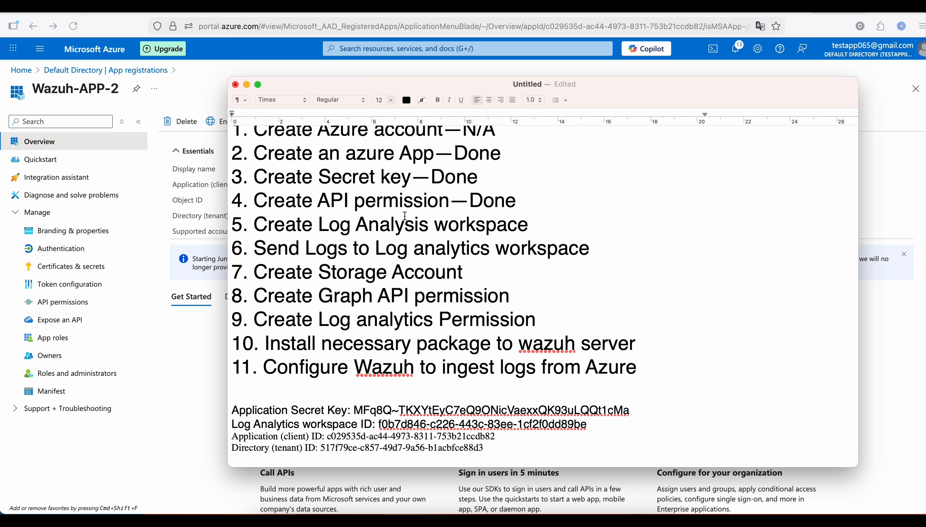
pyautogui.scroll(1, 489, 242)
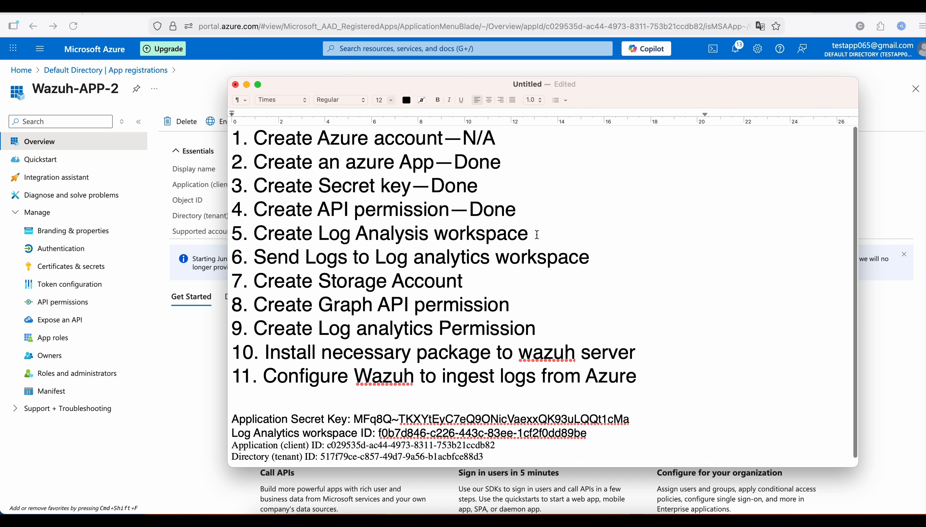
# Mark checklist items 5, 8 and 9 as "Done" in the notes document: Log Analysis workspace, Graph API permission and Log analytics Permission
pyautogui.click(546, 232)
pyautogui.write('--')
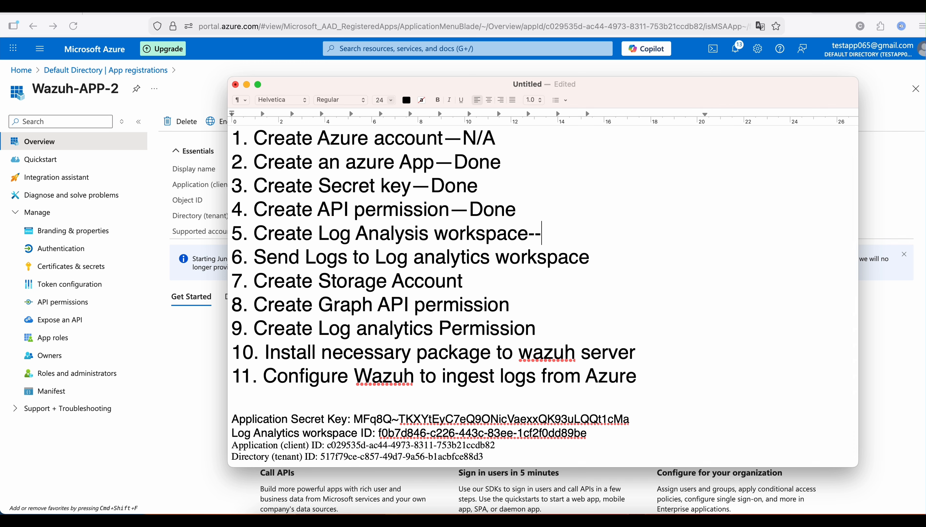
pyautogui.write('Done')
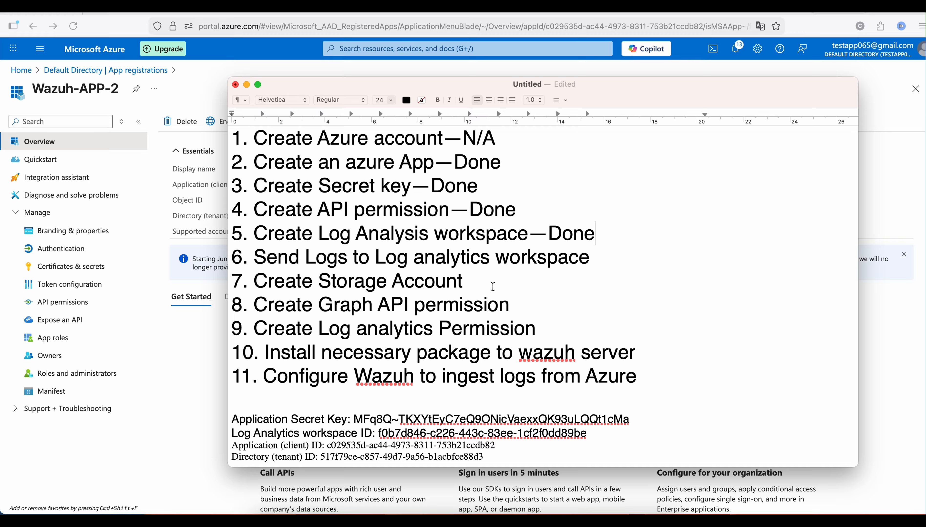
pyautogui.click(530, 309)
pyautogui.write('--Done')
pyautogui.click(569, 320)
pyautogui.write('--Done')
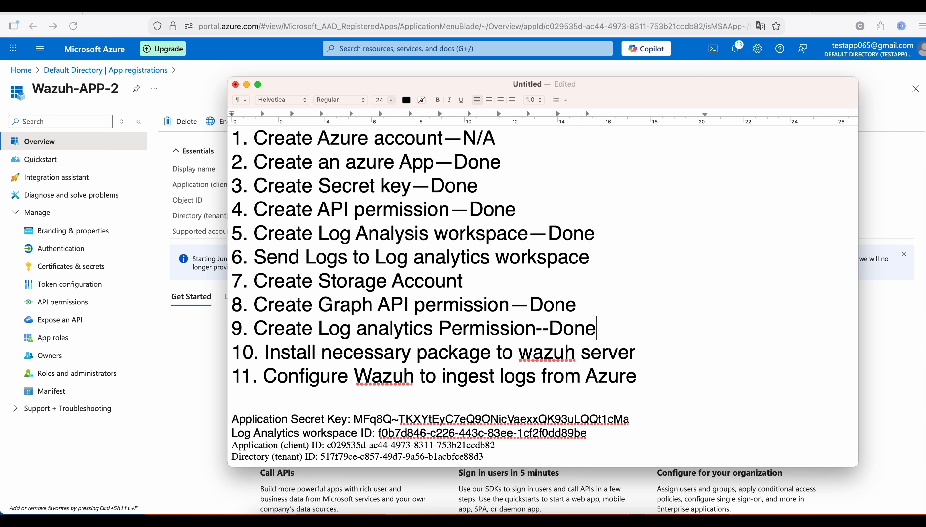
pyautogui.click(465, 287)
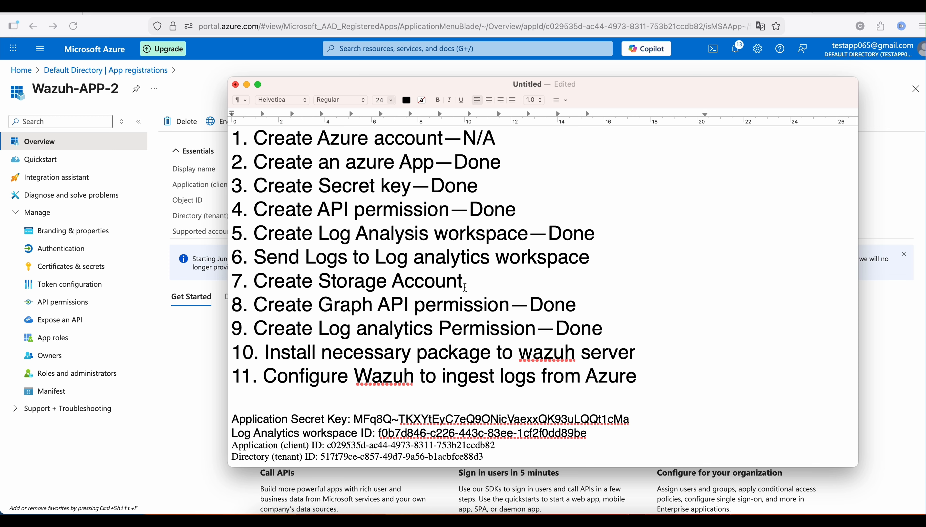
# Switch to the Azure portal, search for "storage", go to Storage accounts and start creating a new storage account
pyautogui.press('super+Tab')
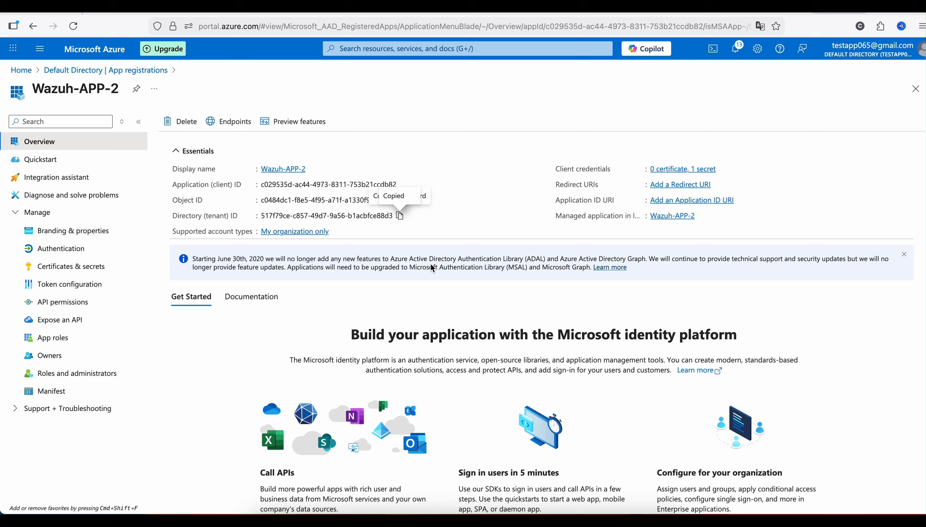
pyautogui.click(410, 53)
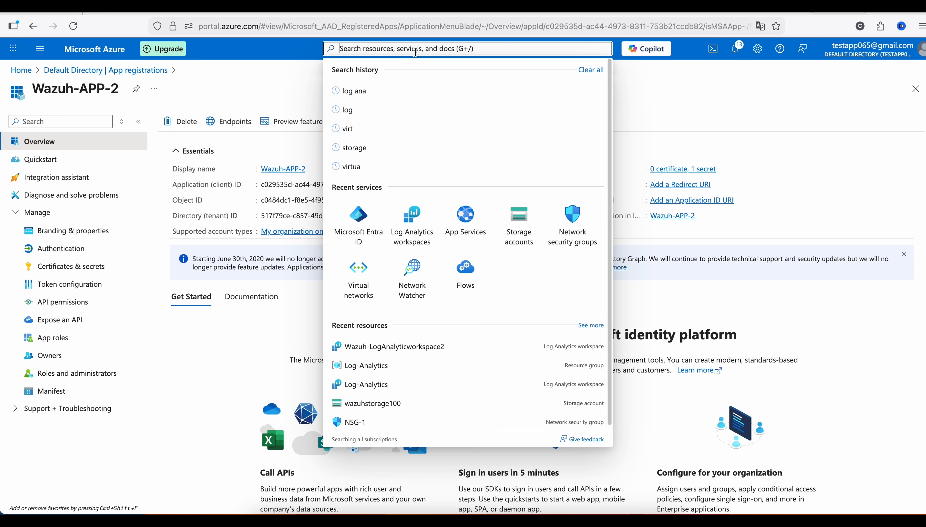
pyautogui.write('storage')
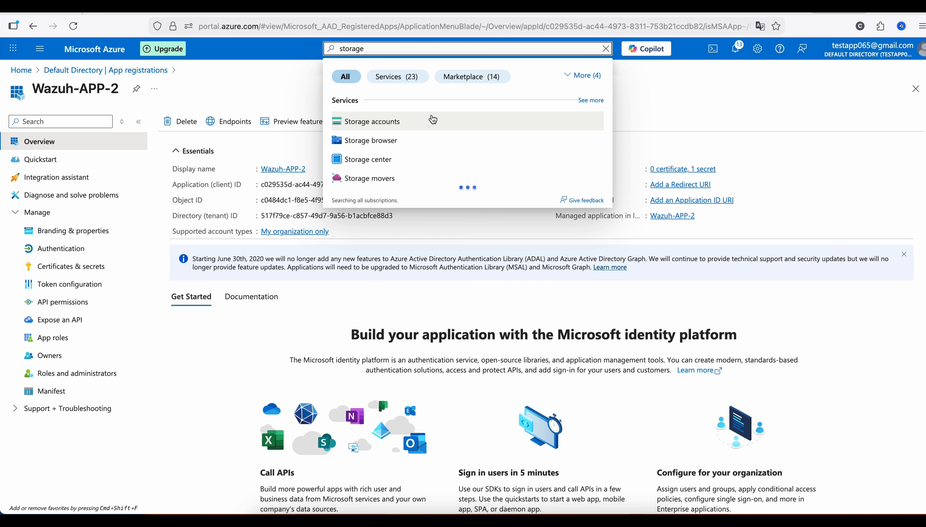
pyautogui.click(417, 124)
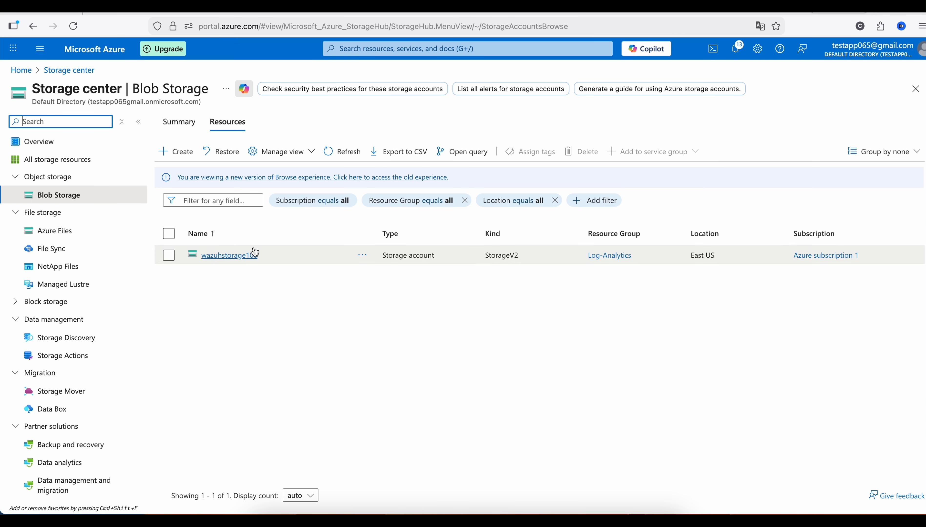
pyautogui.click(184, 159)
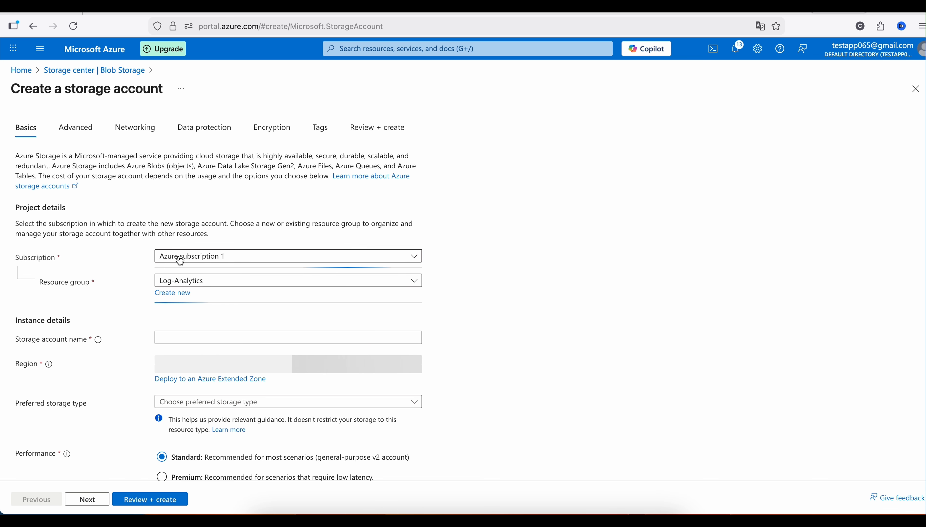
# Choose Azure subscription 1 and keep Log-Analytics as the resource group for the new storage account
pyautogui.click(180, 260)
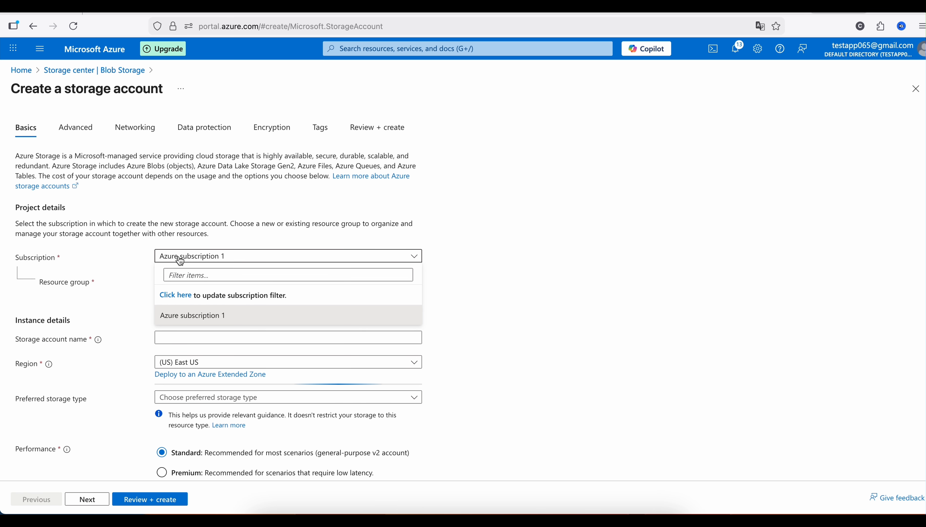
pyautogui.click(192, 323)
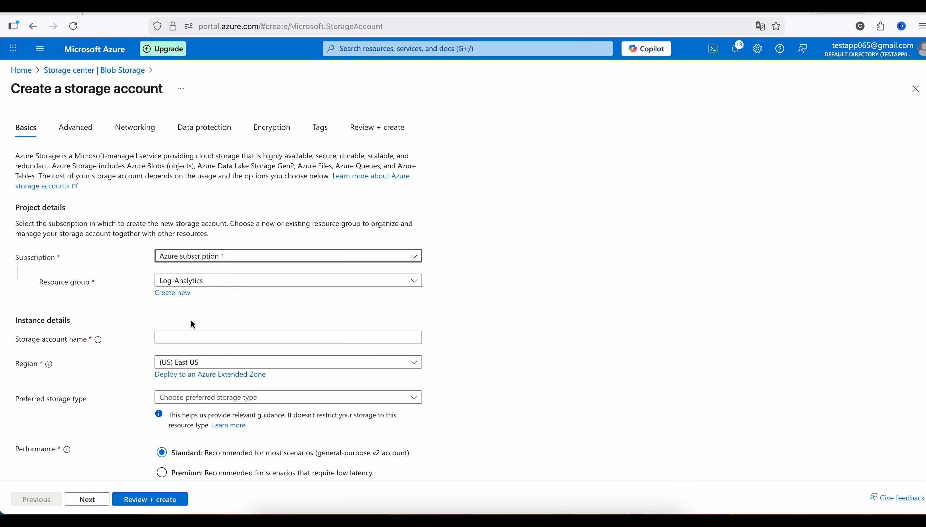
pyautogui.click(202, 284)
pyautogui.click(204, 288)
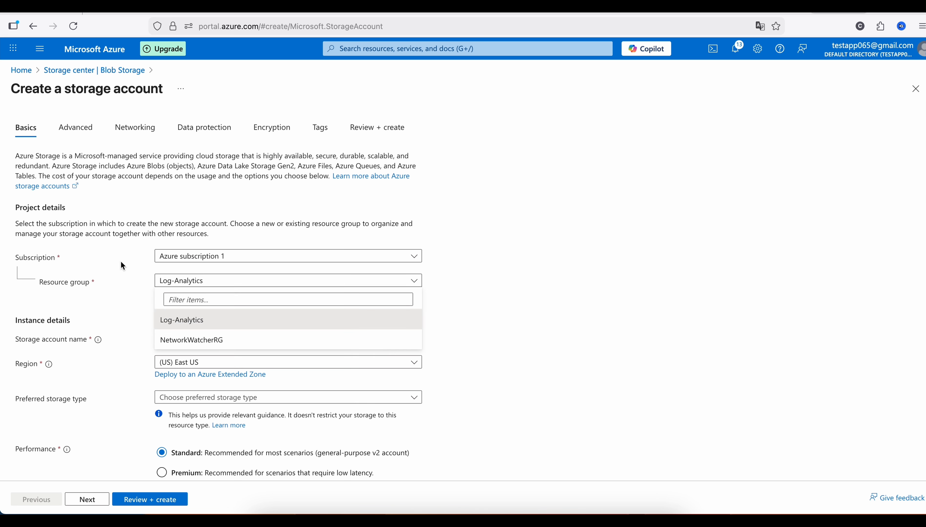
pyautogui.press('Escape')
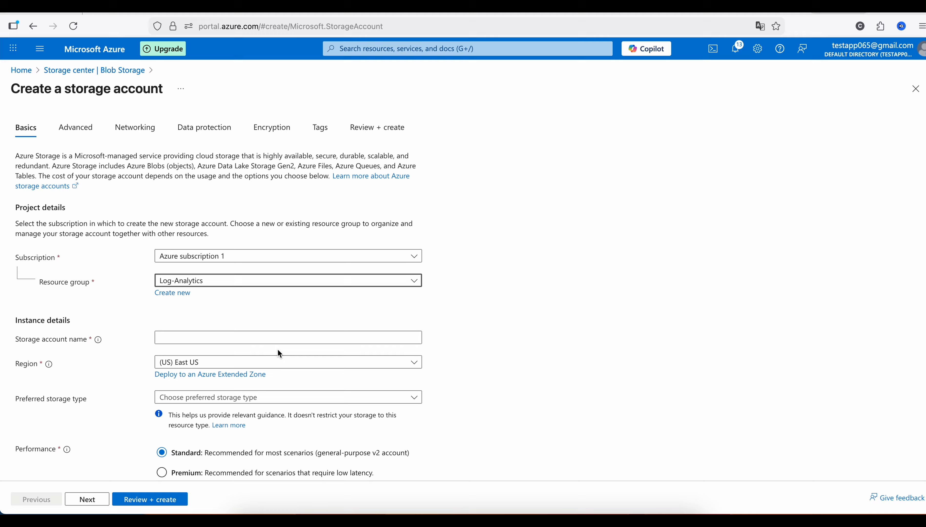
# Name the new storage account wazuhstorage200
pyautogui.scroll(-3, 335, 363)
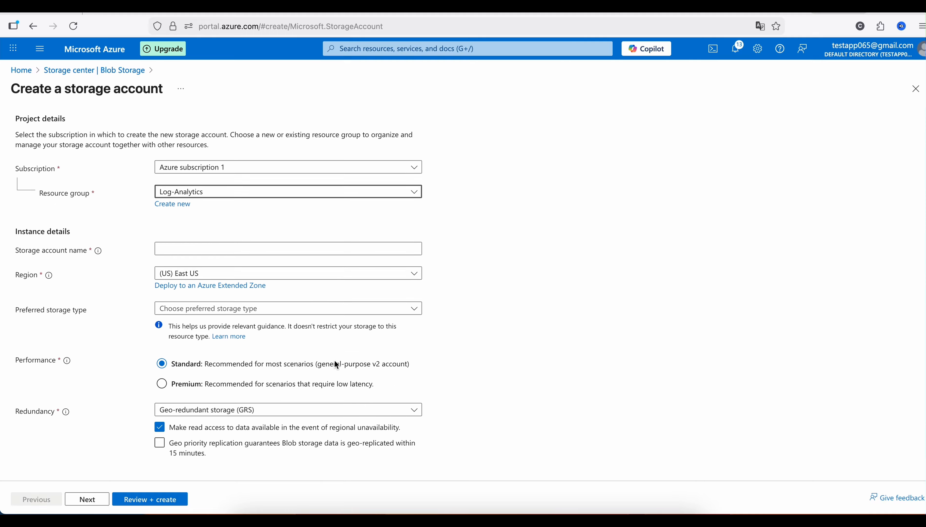
pyautogui.click(222, 248)
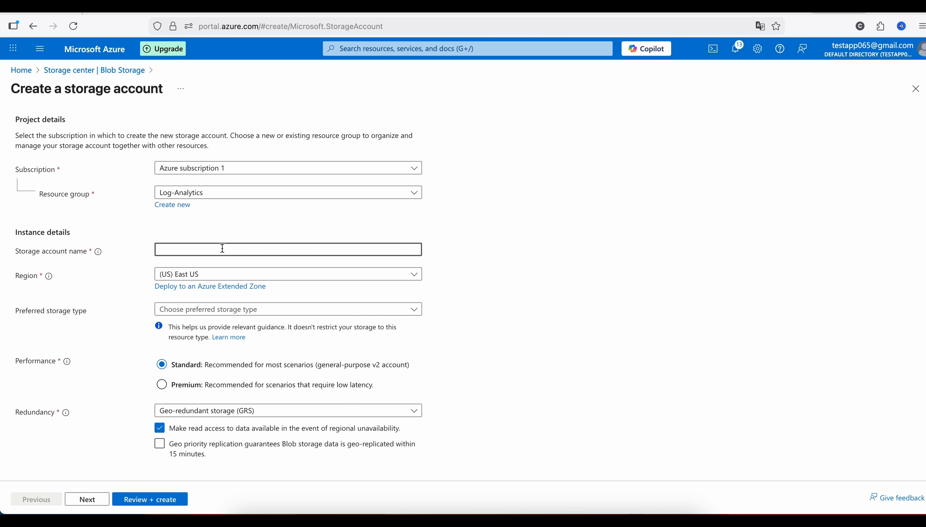
pyautogui.write('wauh')
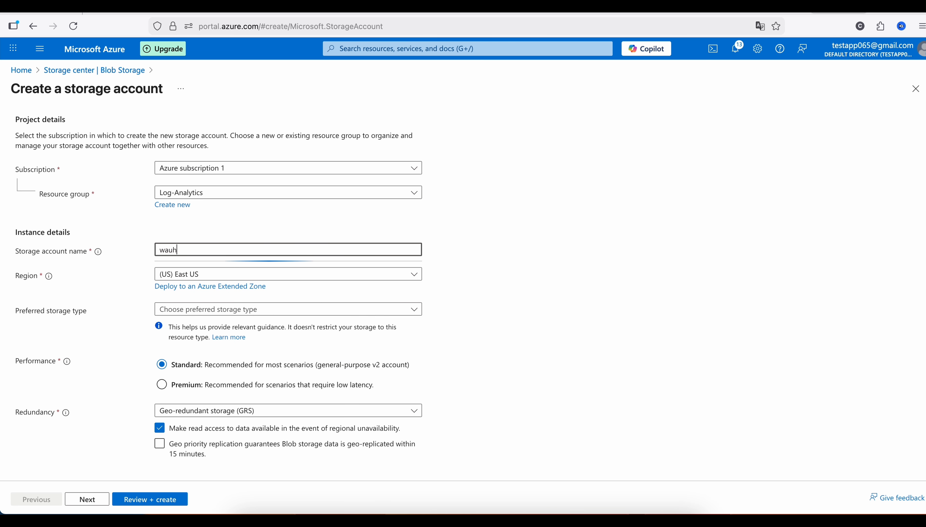
pyautogui.press('BackSpace')
pyautogui.press('BackSpace')
pyautogui.press('BackSpace')
pyautogui.write('azuhstorage')
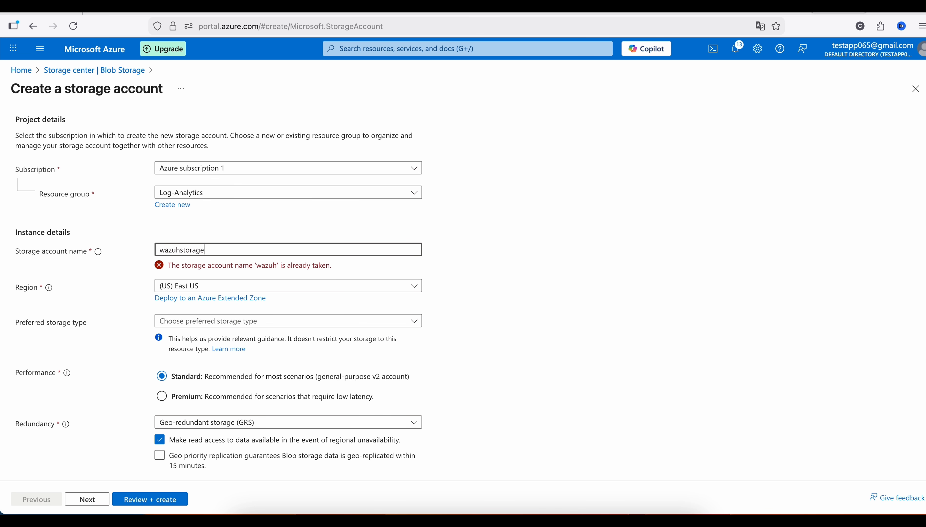
pyautogui.write('200')
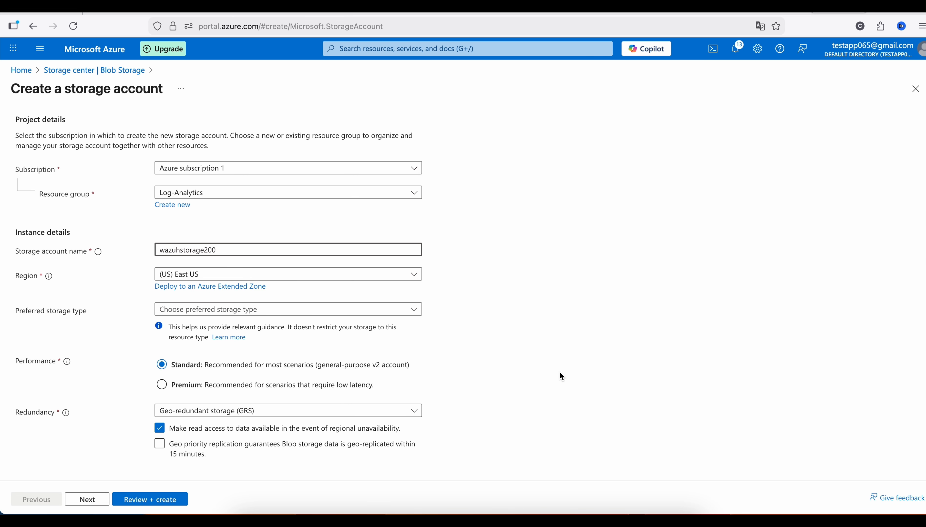
# Set the preferred storage type to Azure Blob Storage or Azure Data Lake Storage Gen 2
pyautogui.click(250, 310)
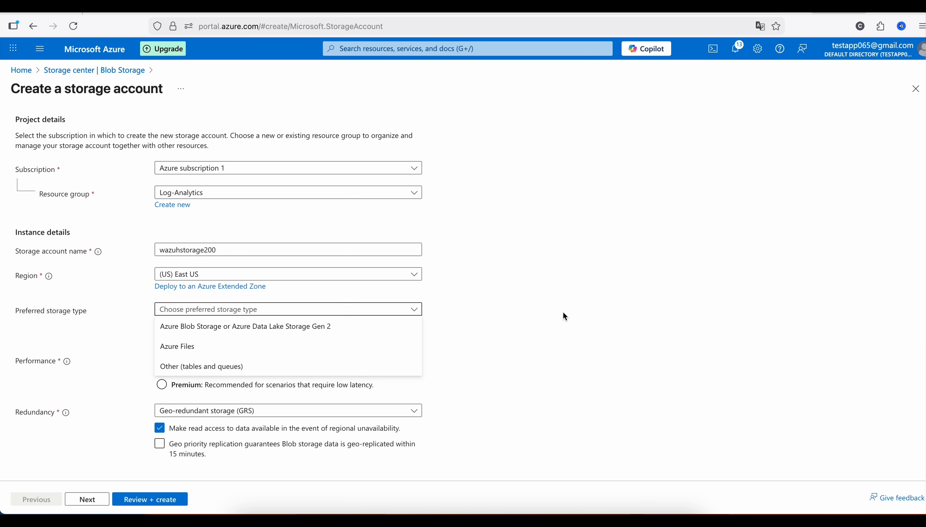
pyautogui.click(327, 337)
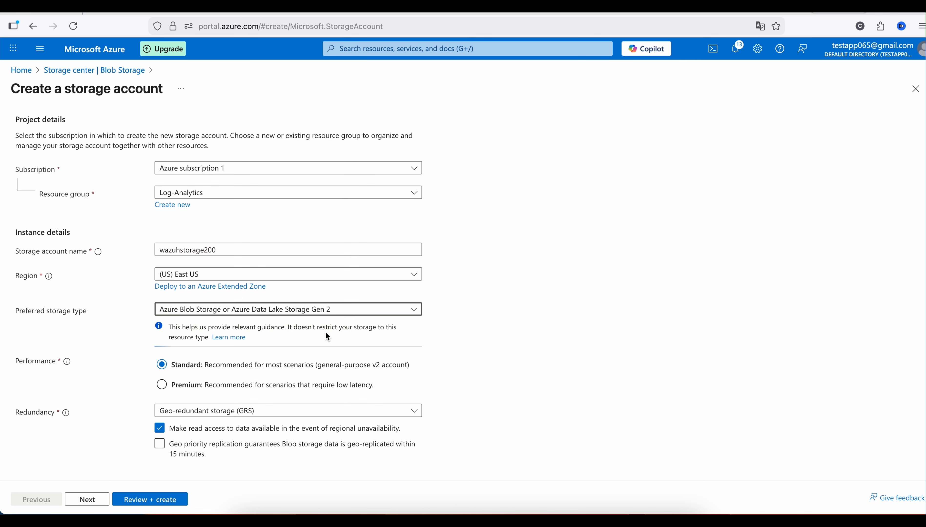
pyautogui.click(306, 314)
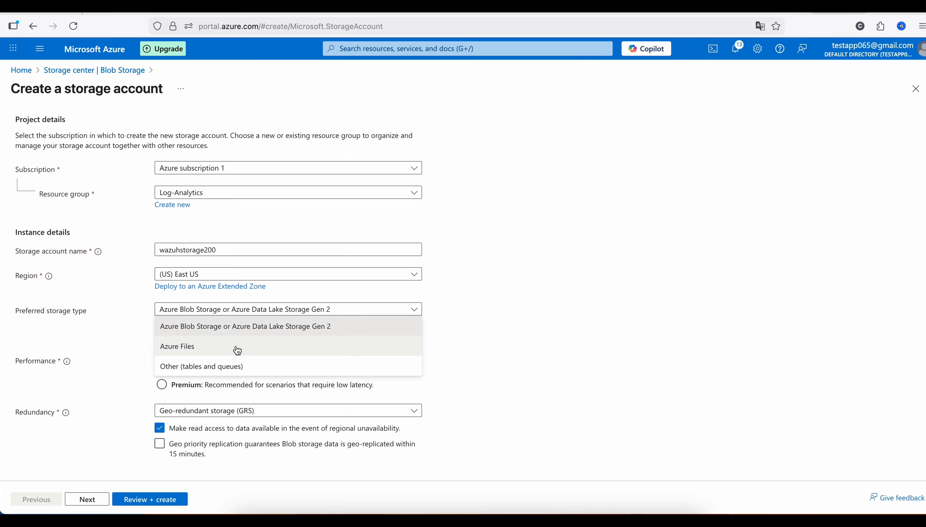
pyautogui.click(347, 324)
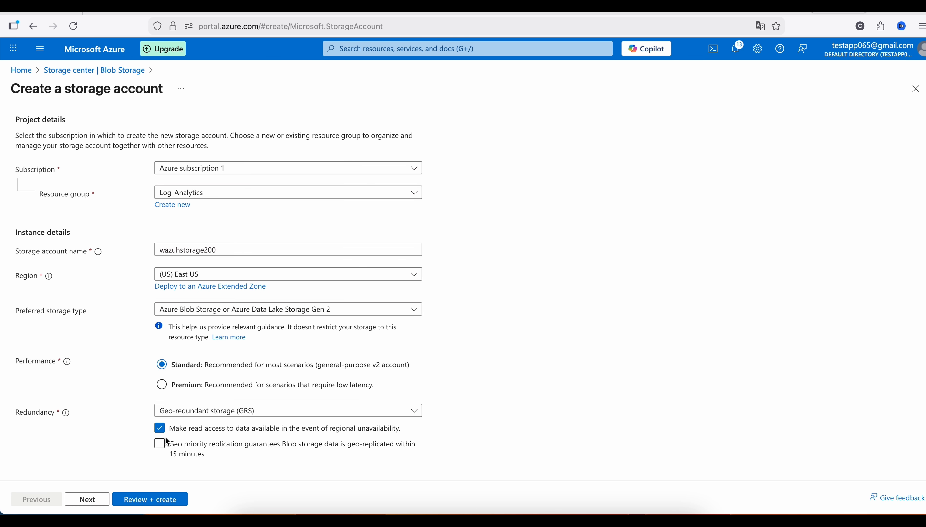
# Review the storage account's configuration summary and create the account
pyautogui.click(156, 503)
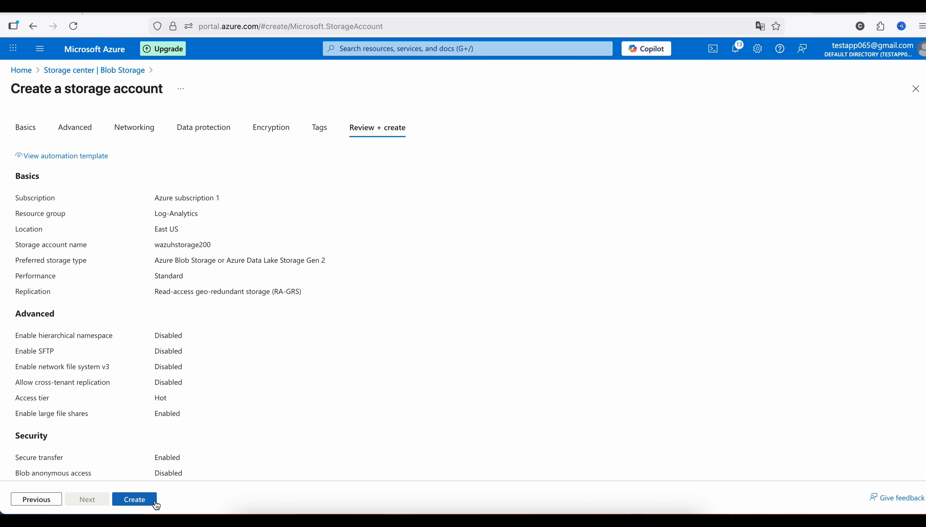
pyautogui.scroll(-10, 166, 402)
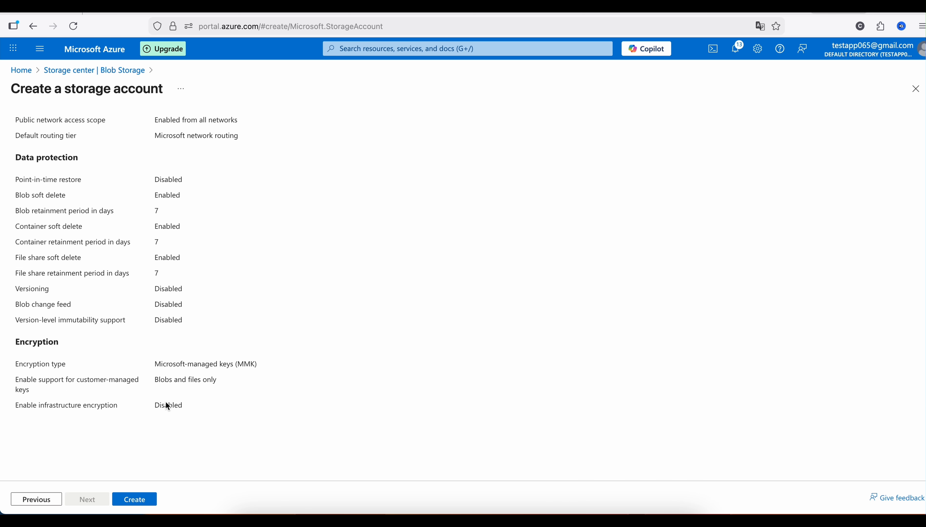
pyautogui.scroll(2, 166, 401)
pyautogui.click(136, 504)
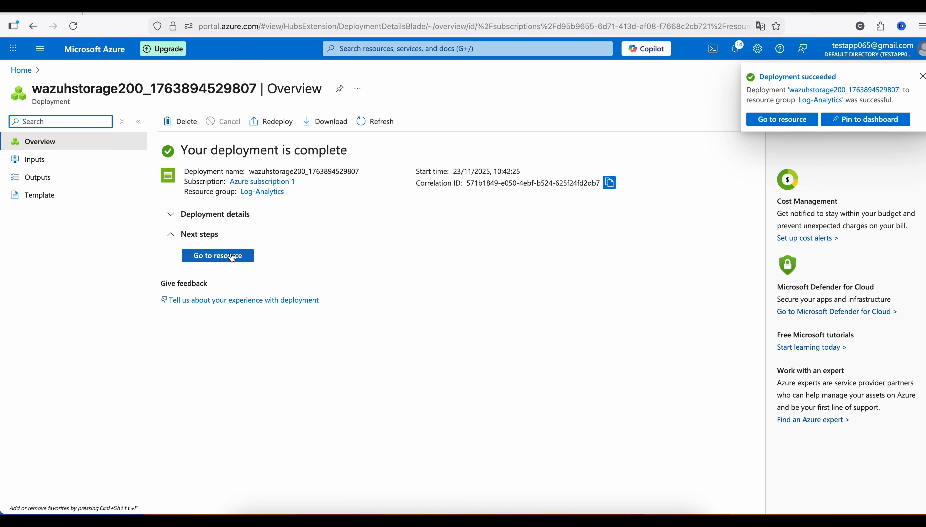
# Go to the deployed wazuhstorage200 resource and open its Access keys page under Security + networking
pyautogui.click(231, 256)
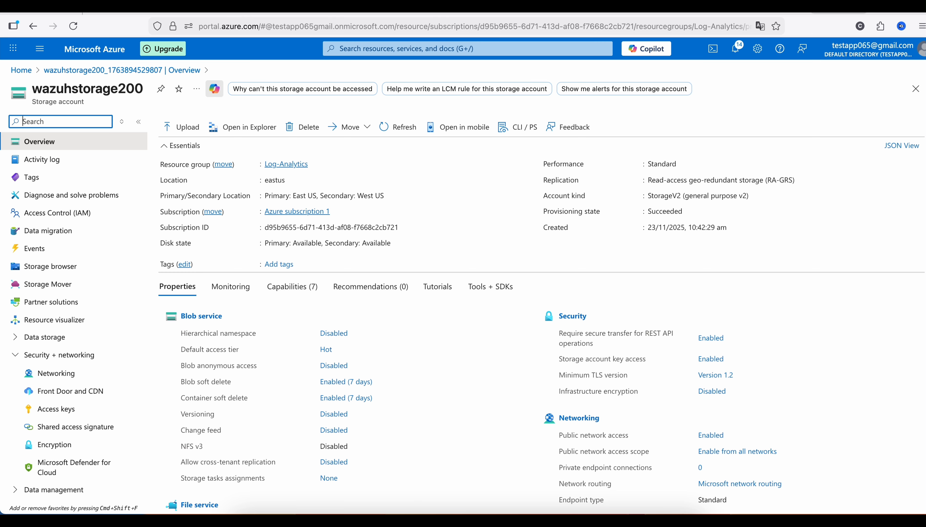
pyautogui.write('access')
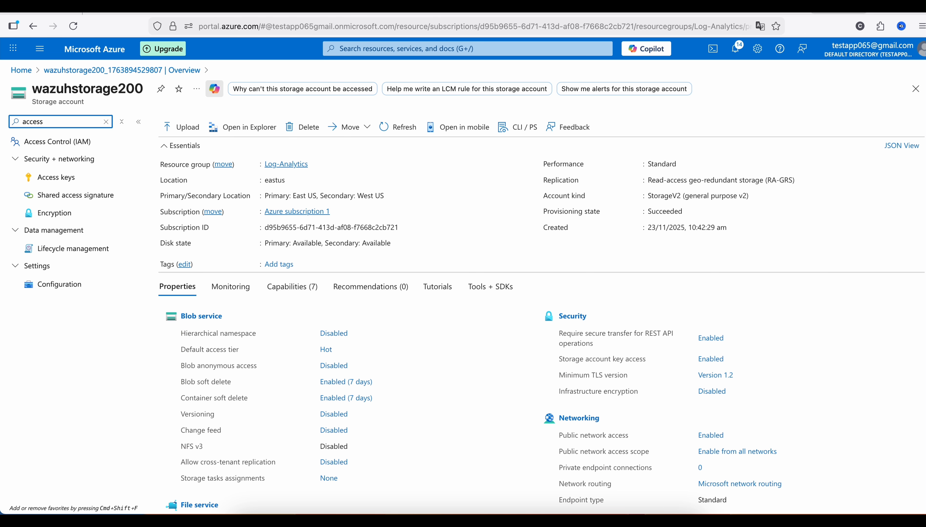
pyautogui.press('BackSpace')
pyautogui.press('BackSpace')
pyautogui.press('BackSpace')
pyautogui.press('BackSpace')
pyautogui.press('BackSpace')
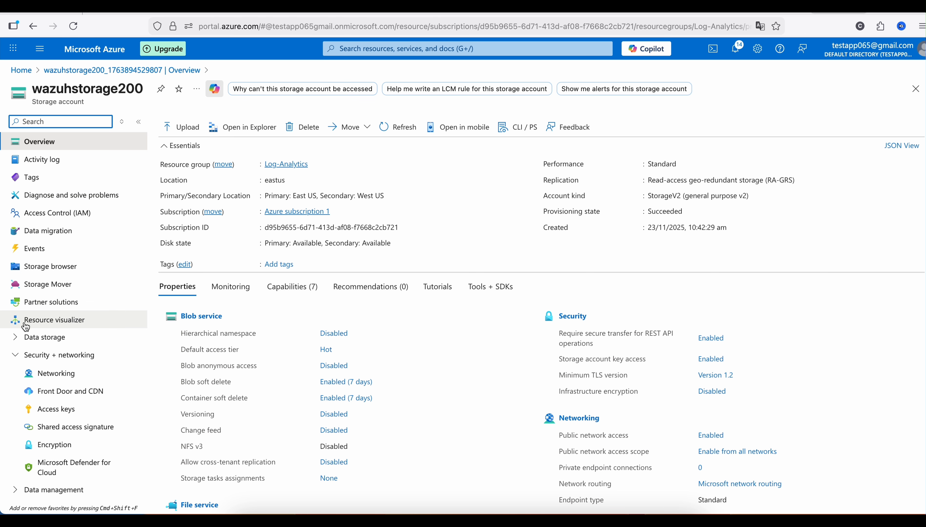
pyautogui.click(16, 359)
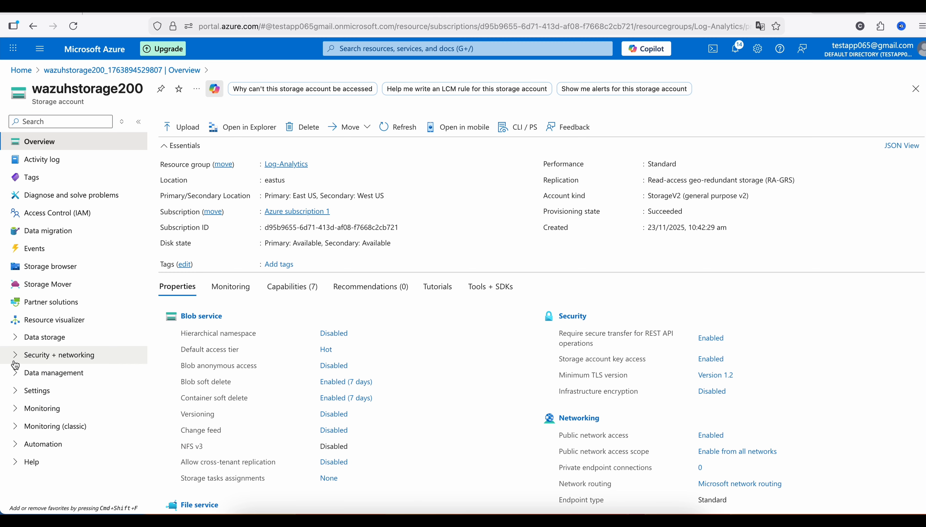
pyautogui.click(19, 362)
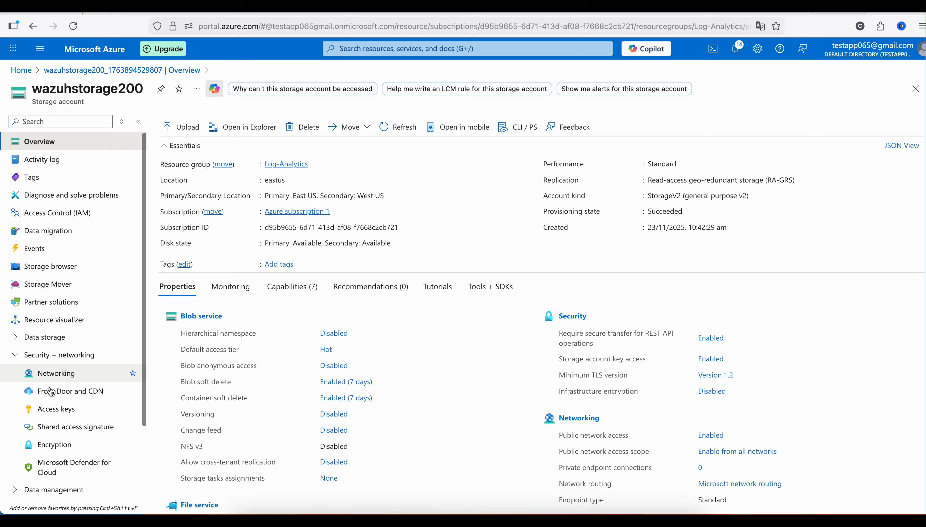
pyautogui.click(64, 417)
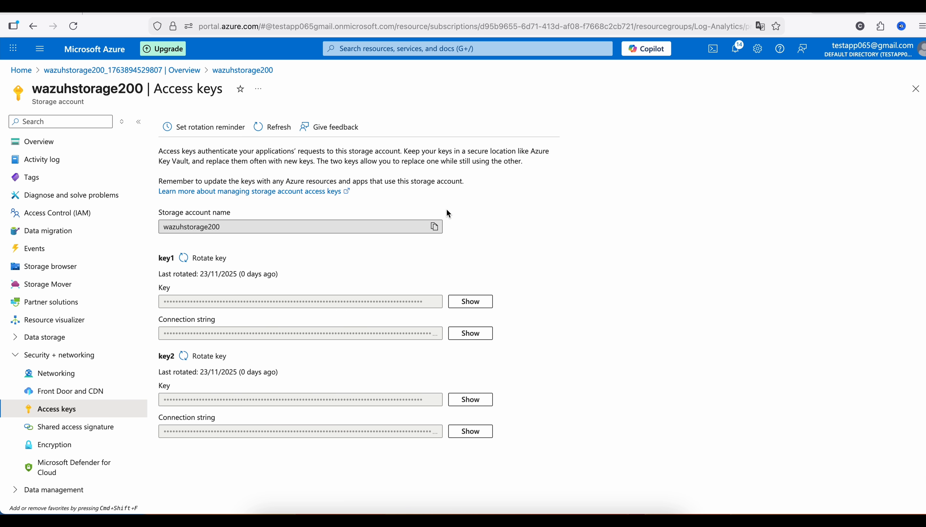
# Copy the storage account name into the notes document on a new line labelled "Storage account name:"
pyautogui.click(435, 227)
pyautogui.press('super+Tab')
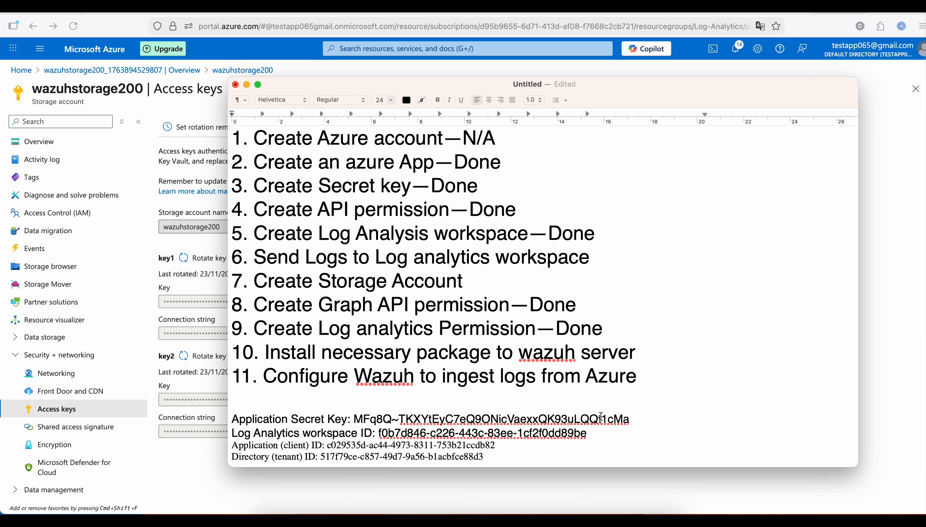
pyautogui.click(499, 456)
pyautogui.press('Return')
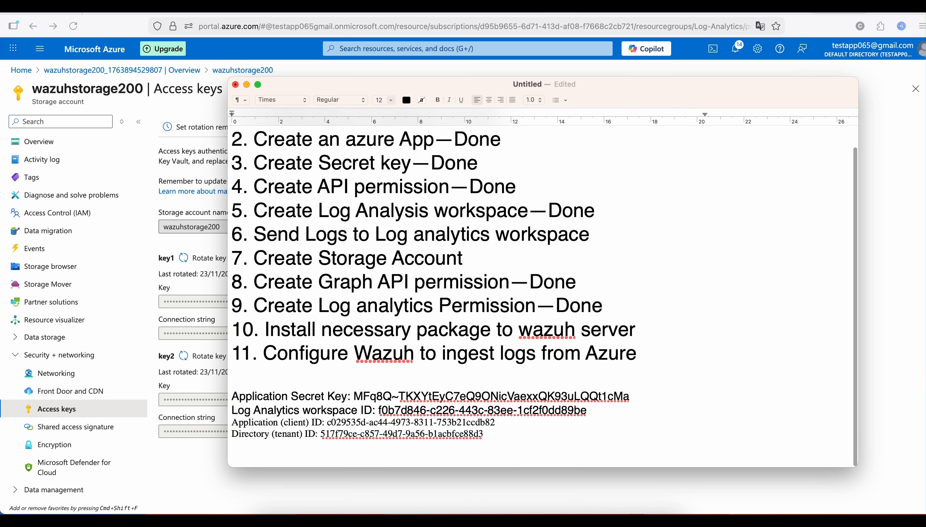
pyautogui.write('S')
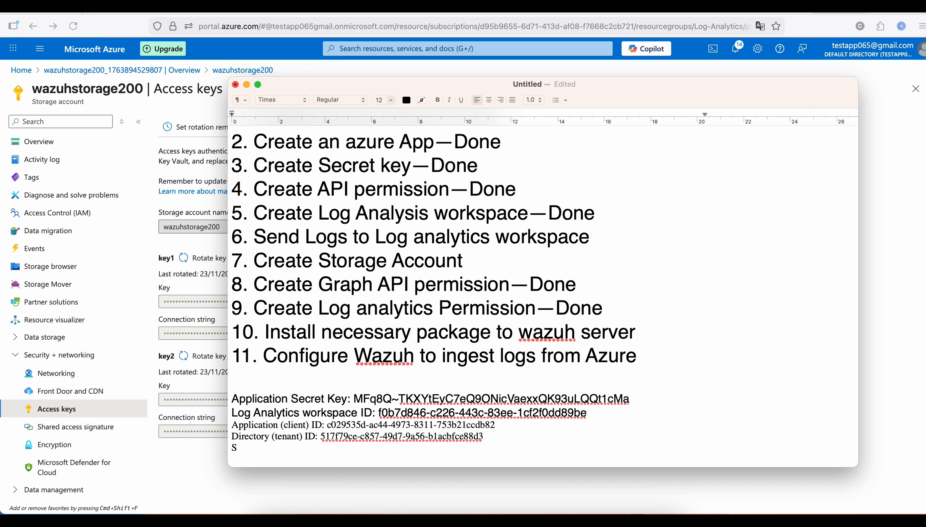
pyautogui.write('torage account name:')
pyautogui.press('super+v')
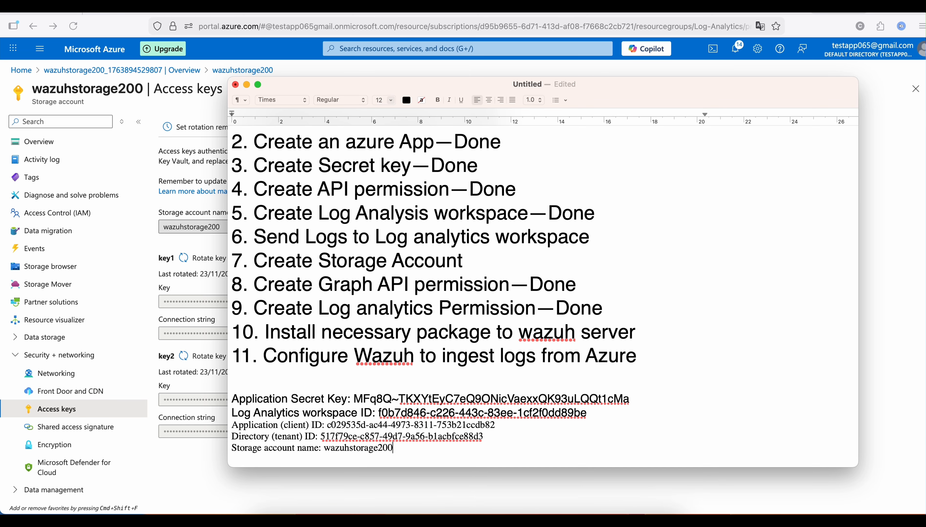
# Reveal and copy the storage account's key1 key into the notes document on a new line labelled "Storage account key:"
pyautogui.press('Return')
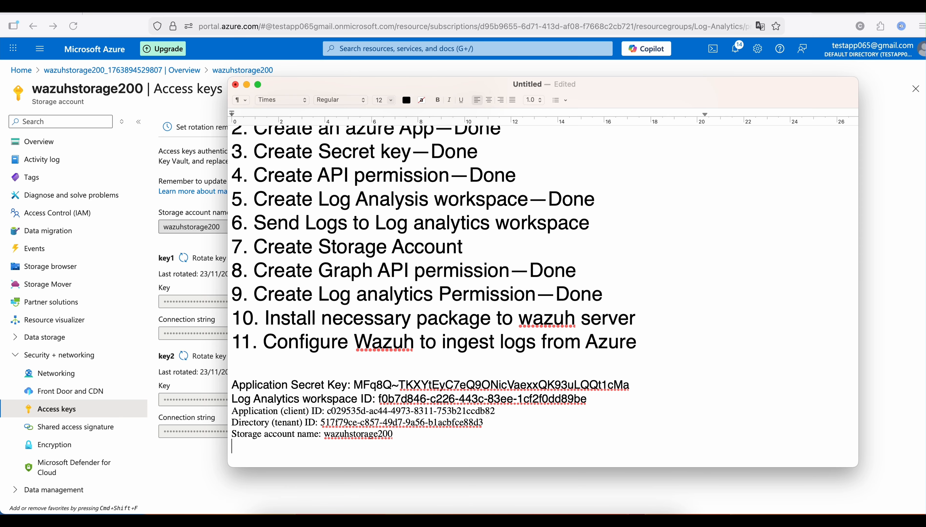
pyautogui.press('super+Tab')
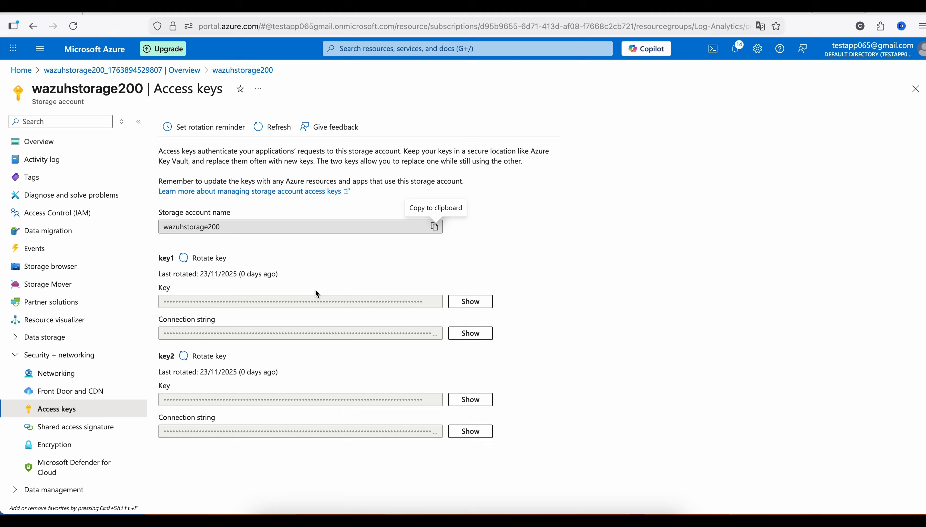
pyautogui.click(479, 308)
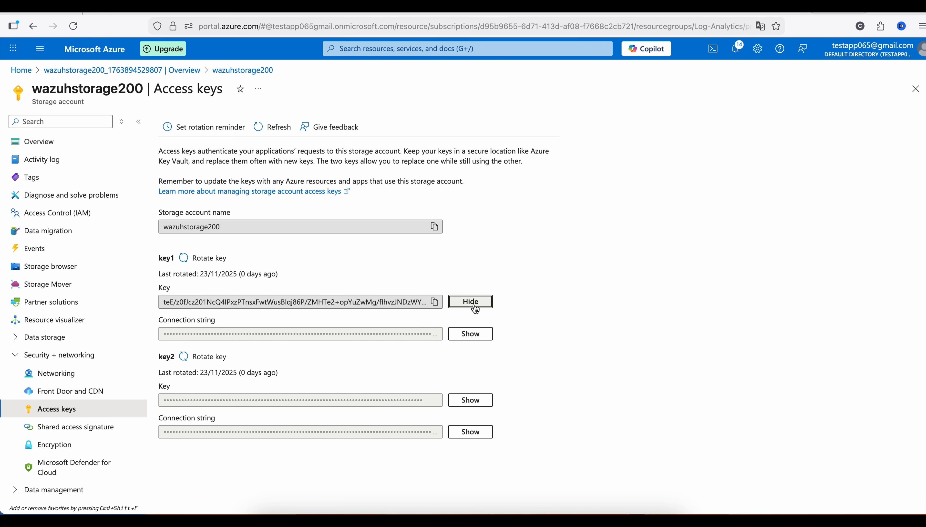
pyautogui.click(435, 302)
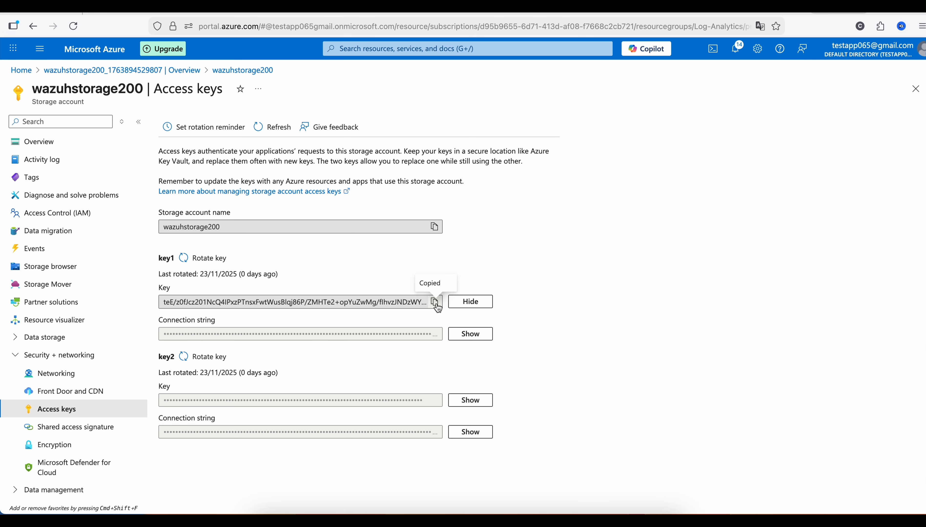
pyautogui.press('super+Tab')
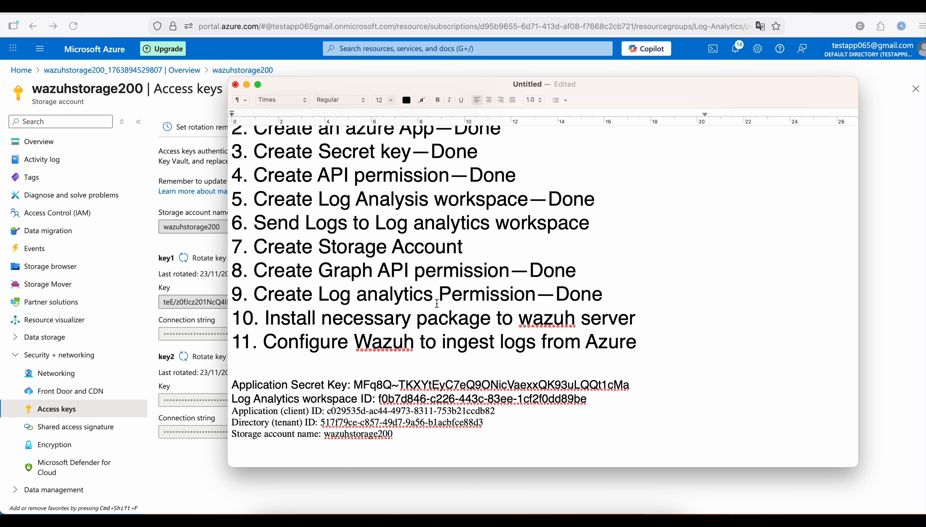
pyautogui.write('Storage')
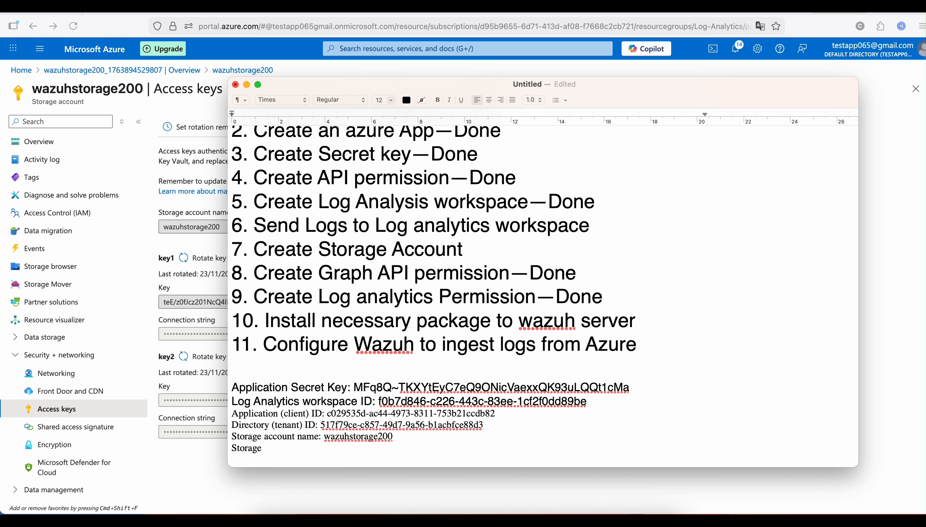
pyautogui.write(' account key:')
pyautogui.press('cmd+v')
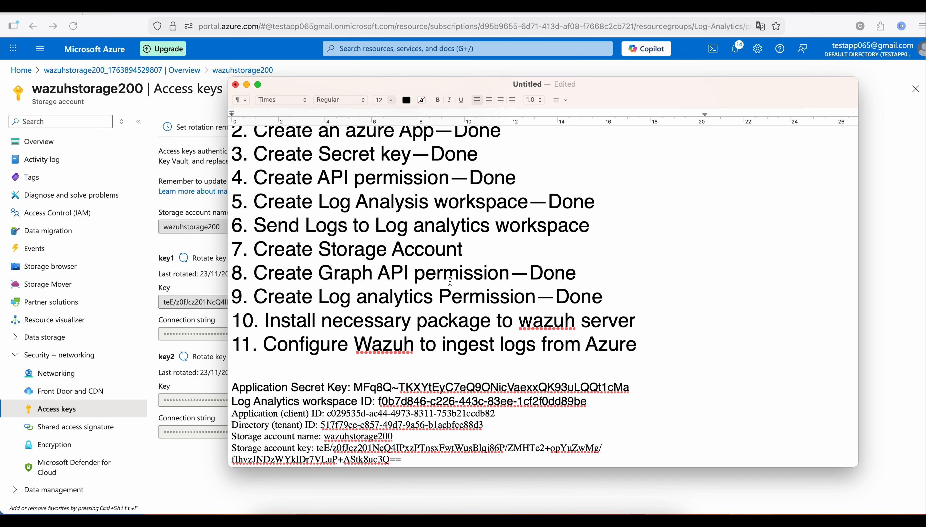
pyautogui.scroll(-1, 533, 363)
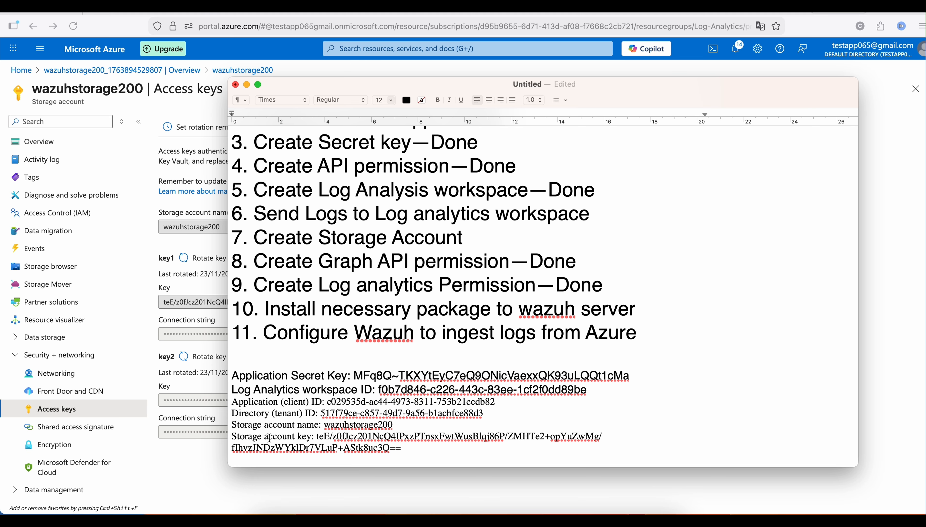
# Switch back to the Azure portal and start adding a new diagnostic setting under Microsoft Entra ID's Diagnostic settings
pyautogui.press('super+Tab')
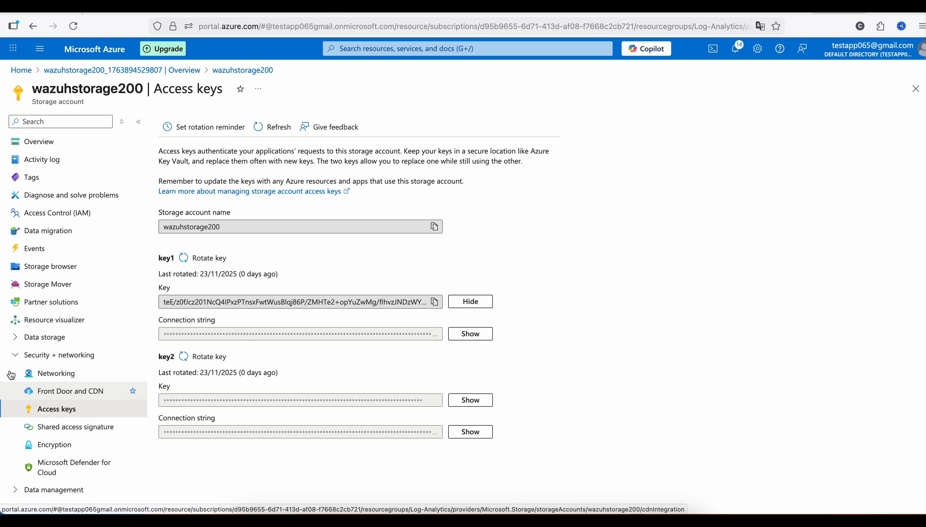
pyautogui.click(15, 356)
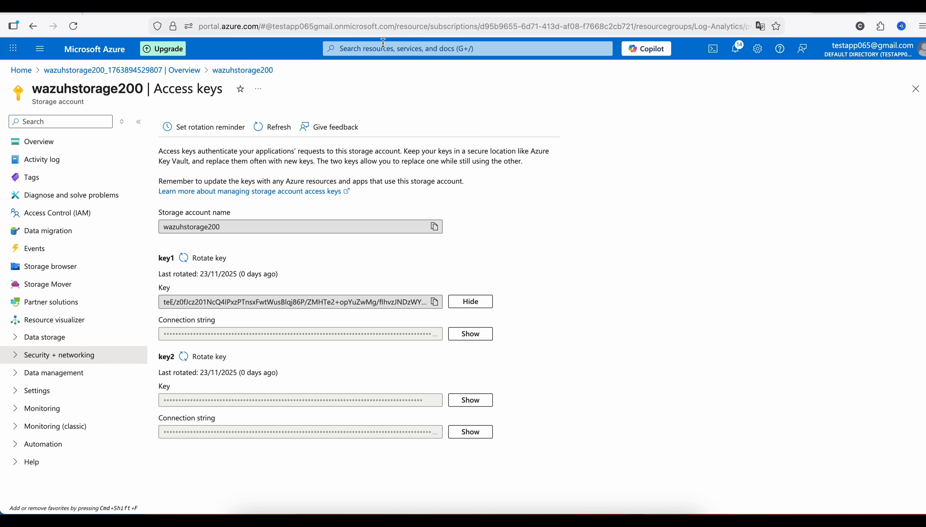
pyautogui.click(43, 58)
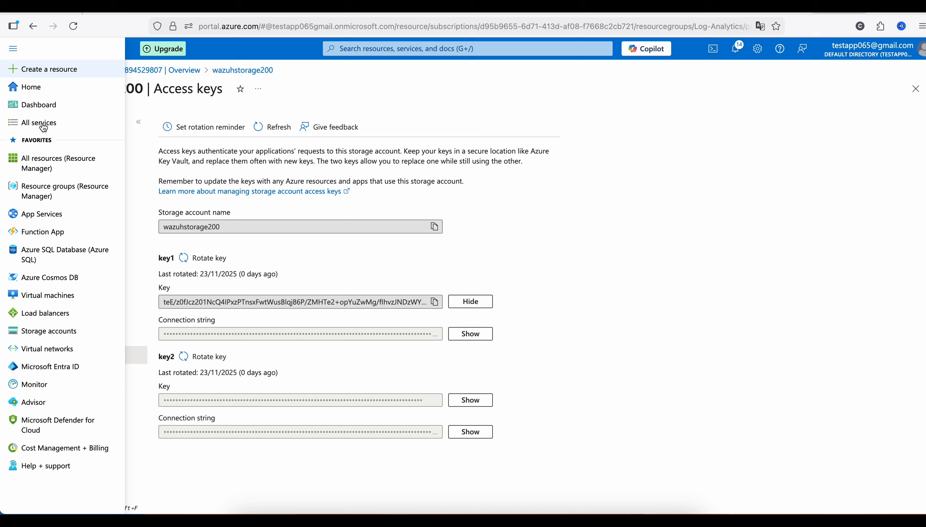
pyautogui.click(76, 367)
pyautogui.scroll(-8, 75, 404)
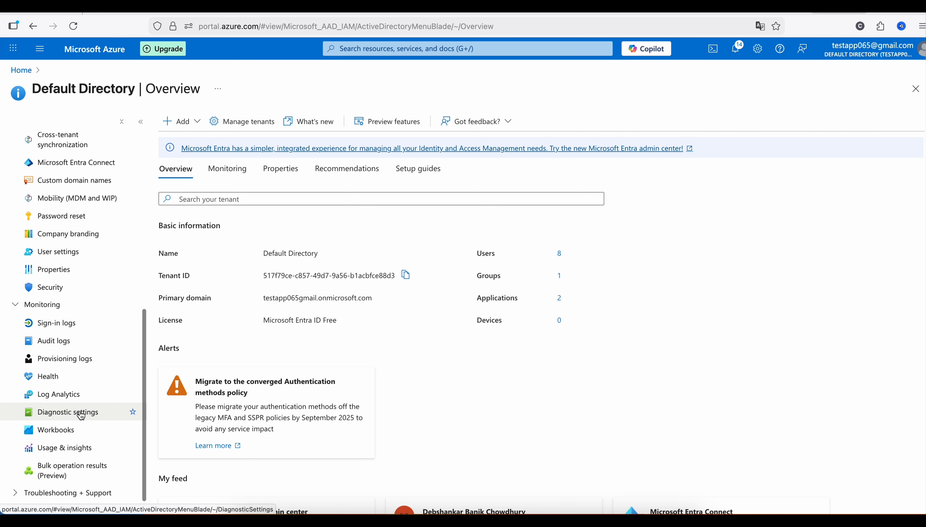
pyautogui.click(78, 413)
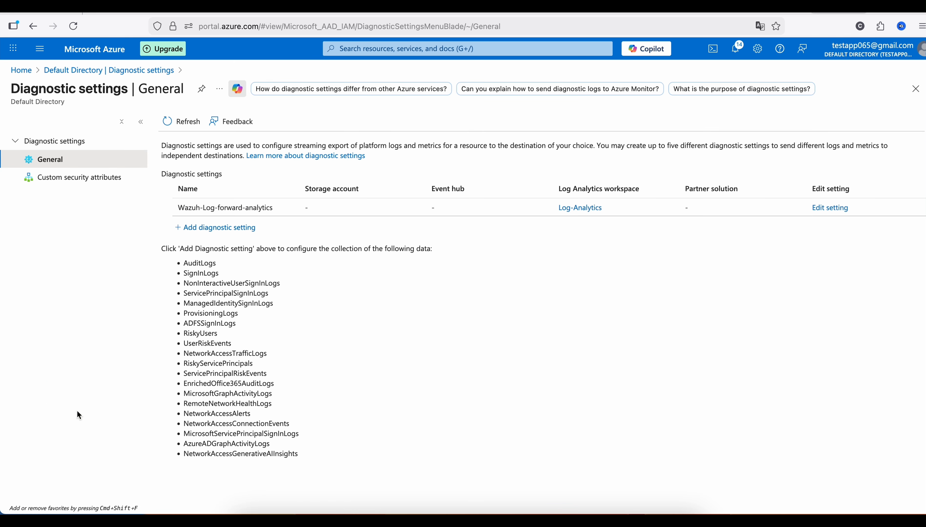
pyautogui.click(229, 228)
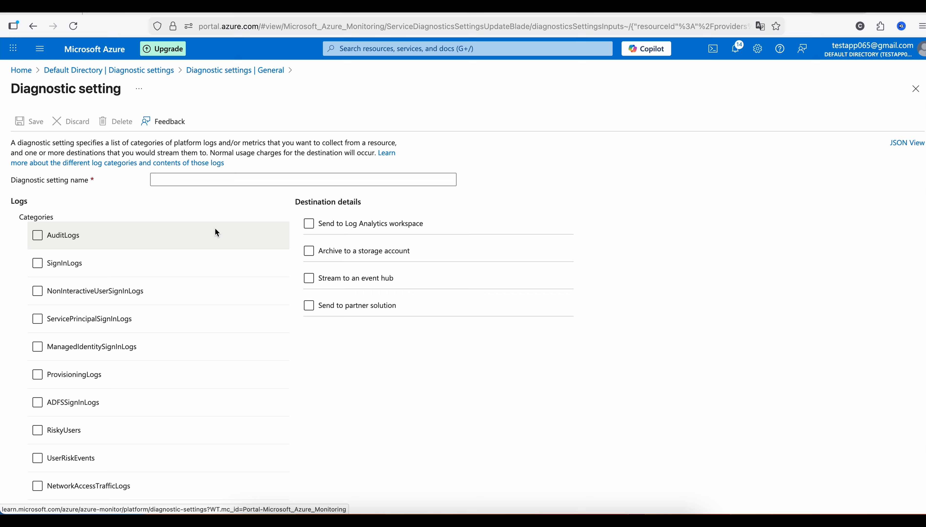
# Select the AuditLogs, SignInLogs and ProvisioningLogs categories for the new diagnostic setting
pyautogui.click(39, 242)
pyautogui.click(40, 242)
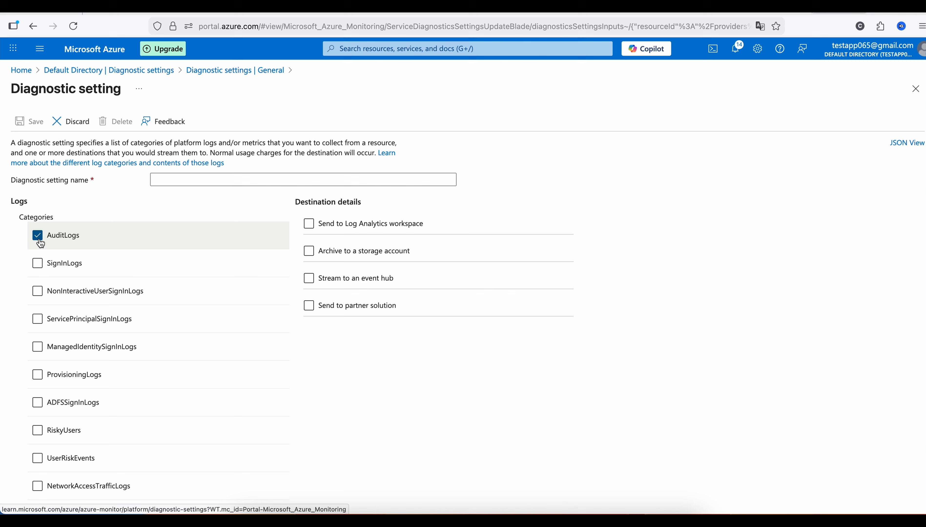
pyautogui.click(39, 264)
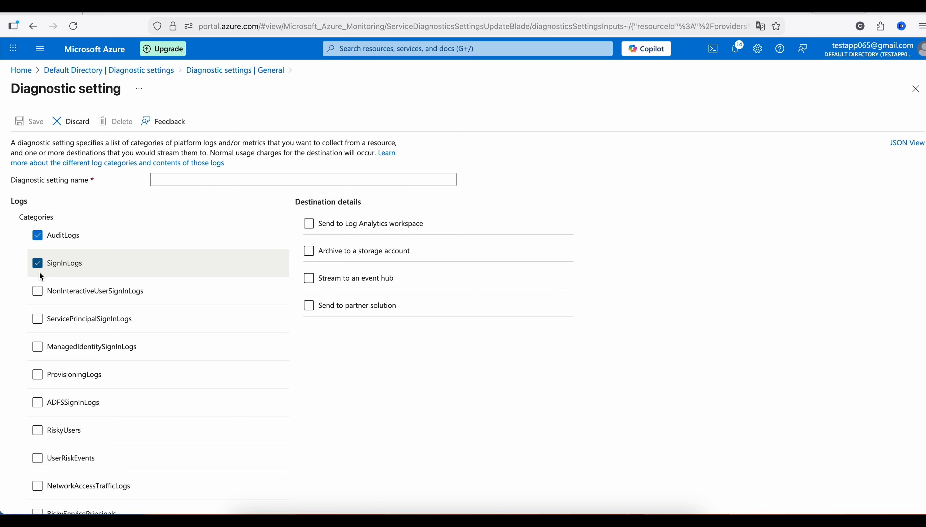
pyautogui.scroll(-5, 39, 399)
pyautogui.scroll(-3, 39, 398)
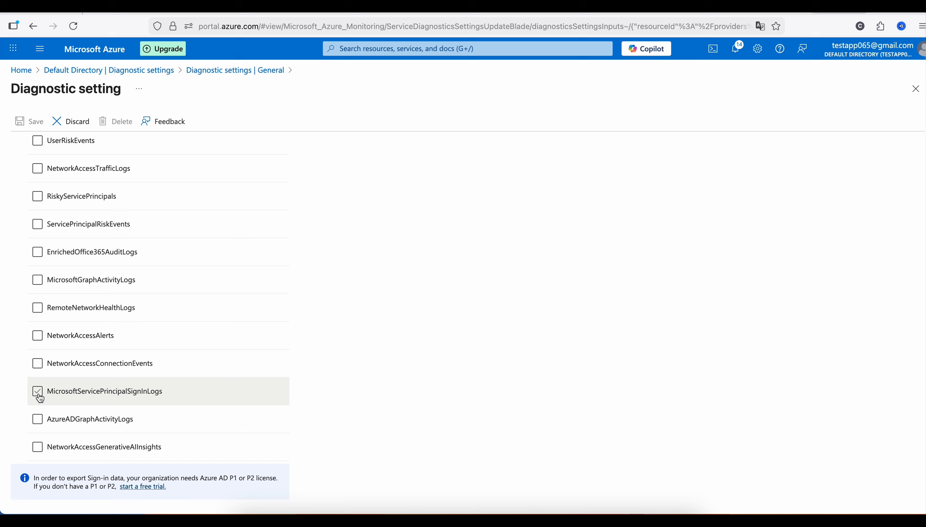
pyautogui.scroll(6, 39, 399)
pyautogui.scroll(-7, 40, 398)
pyautogui.scroll(5, 40, 398)
pyautogui.scroll(3, 40, 398)
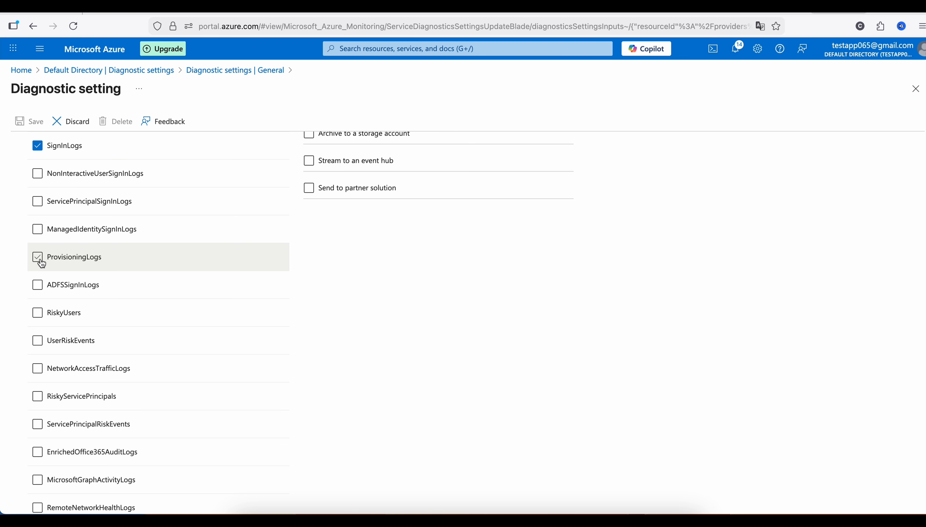
pyautogui.click(40, 261)
pyautogui.scroll(3, 234, 271)
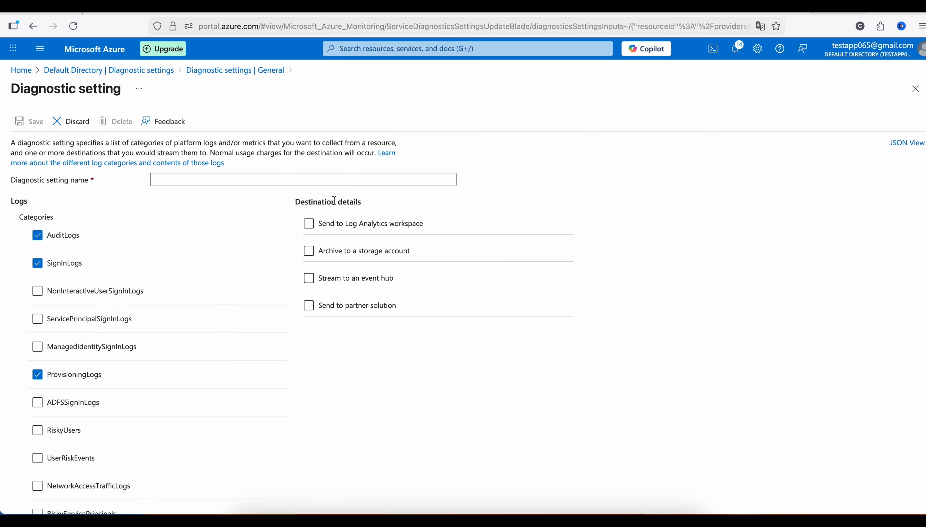
# Set the logs to be sent to the Log Analytics workspace Wazuh-LogAnalyticworkspace2 in Azure subscription 1
pyautogui.click(309, 225)
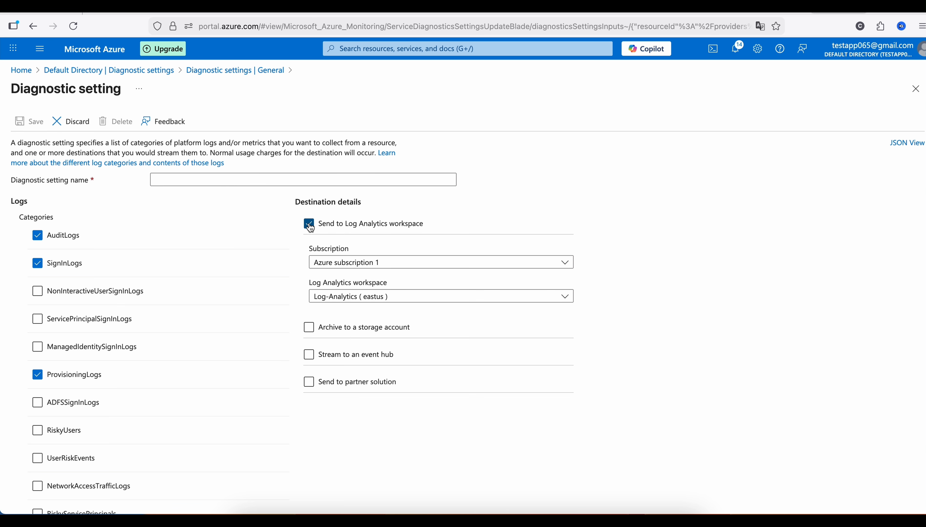
pyautogui.click(367, 263)
pyautogui.click(366, 265)
pyautogui.click(367, 299)
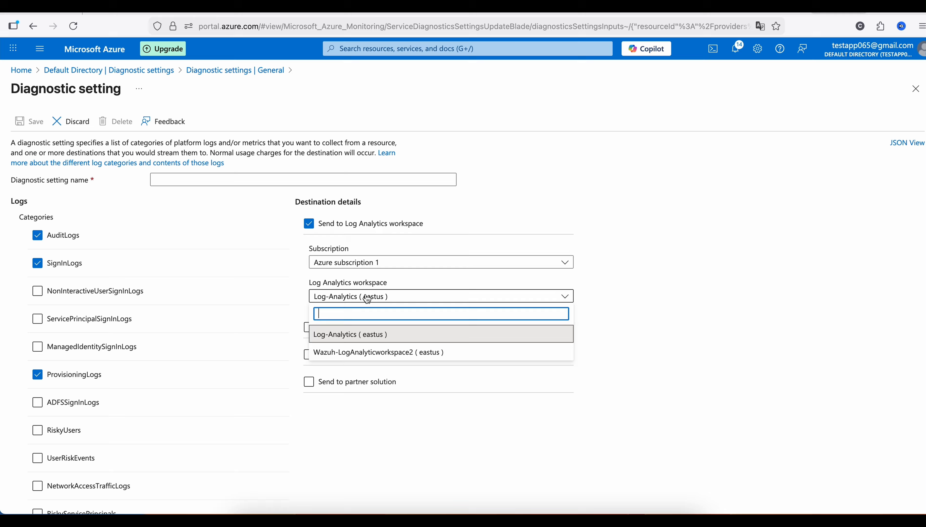
pyautogui.click(397, 360)
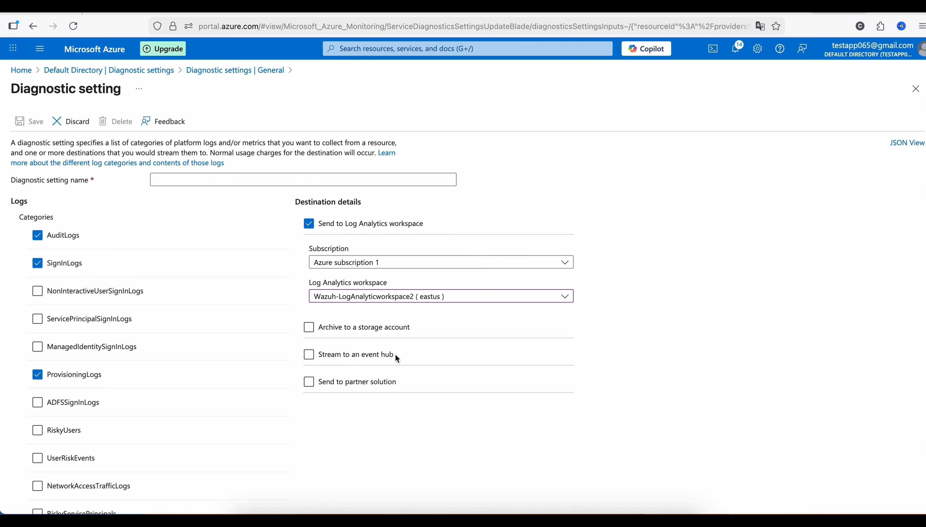
pyautogui.click(638, 155)
pyautogui.click(309, 328)
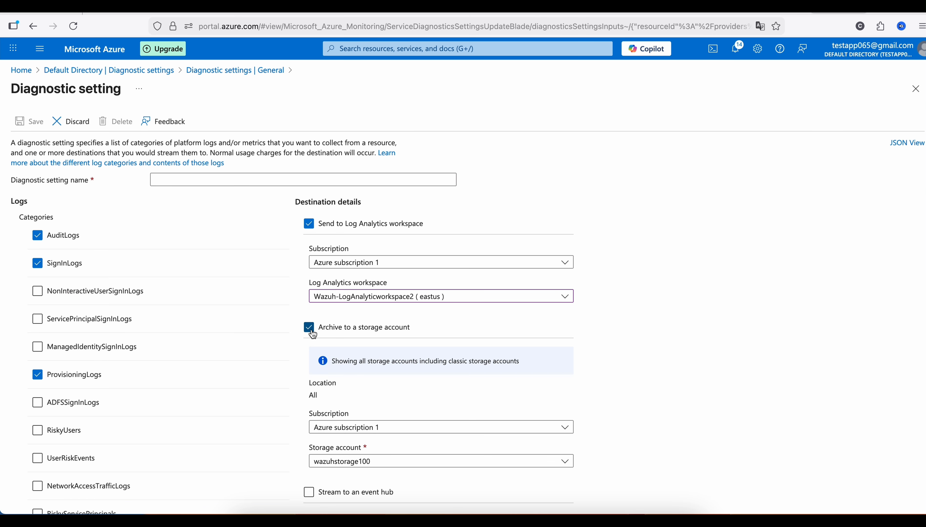
pyautogui.click(351, 462)
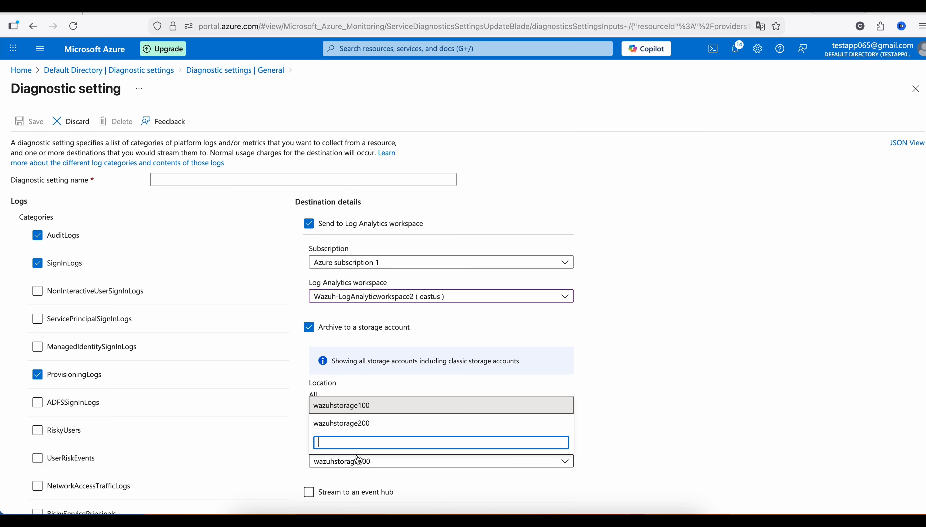
pyautogui.click(639, 363)
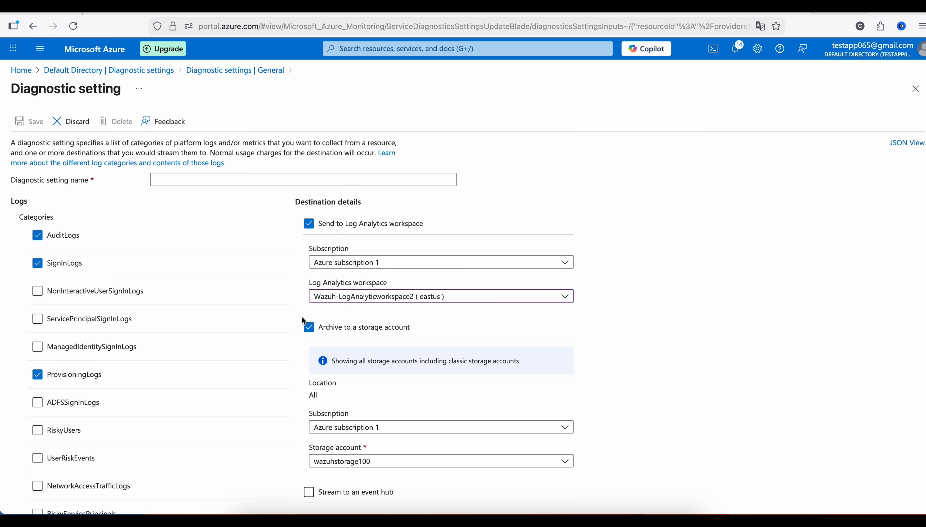
pyautogui.click(310, 328)
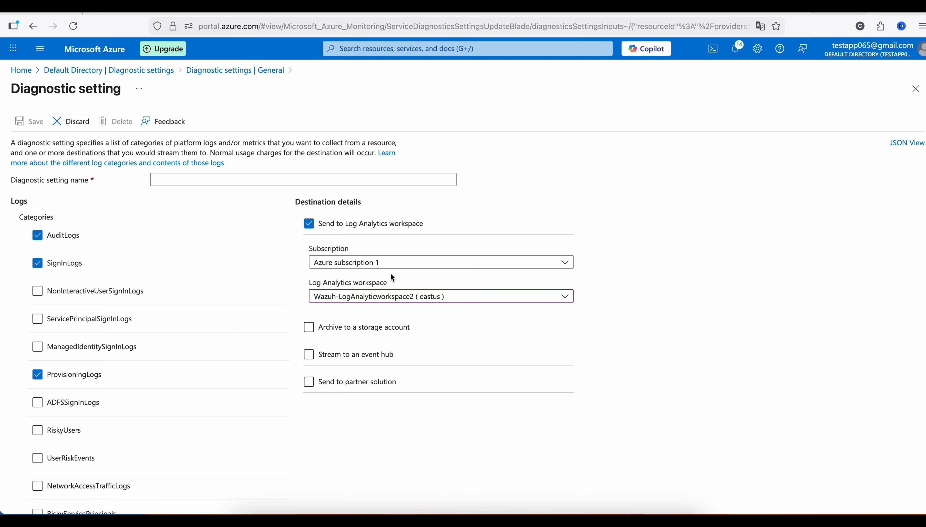
# Name the diagnostic setting "Diagnostic setting-2" and save it
pyautogui.scroll(-8, 391, 274)
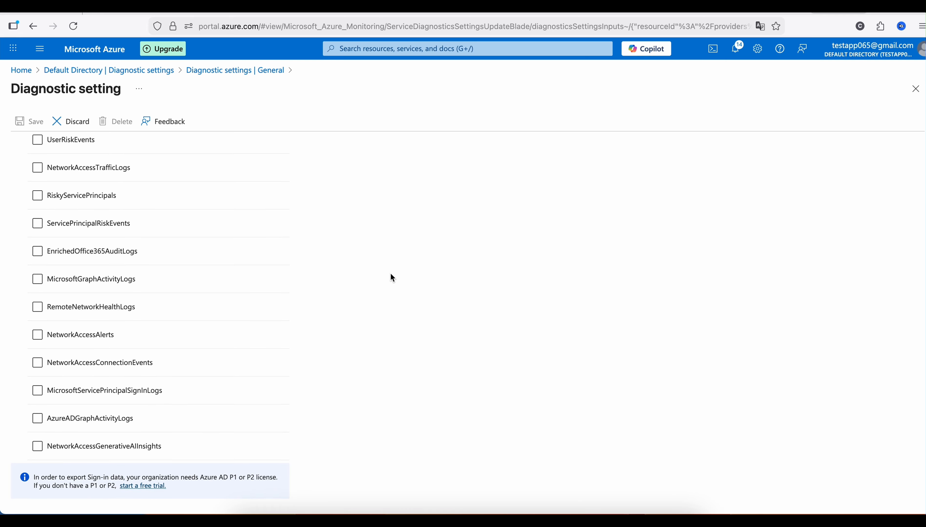
pyautogui.scroll(9, 390, 274)
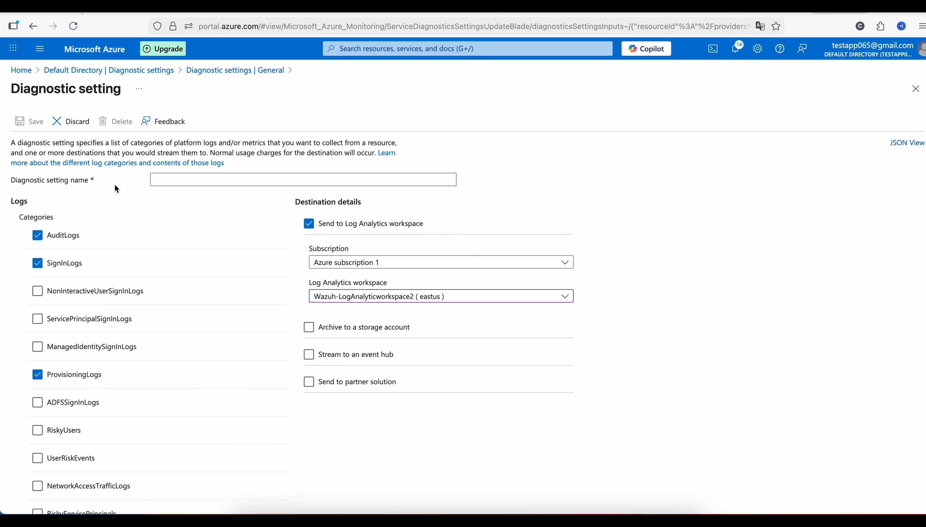
pyautogui.click(174, 181)
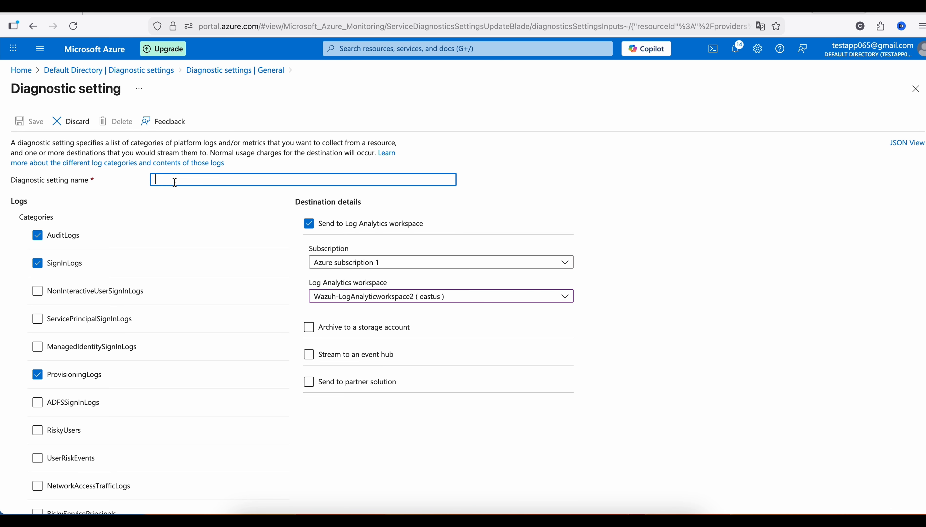
pyautogui.write('Diagnostic setting-2')
pyautogui.click(27, 123)
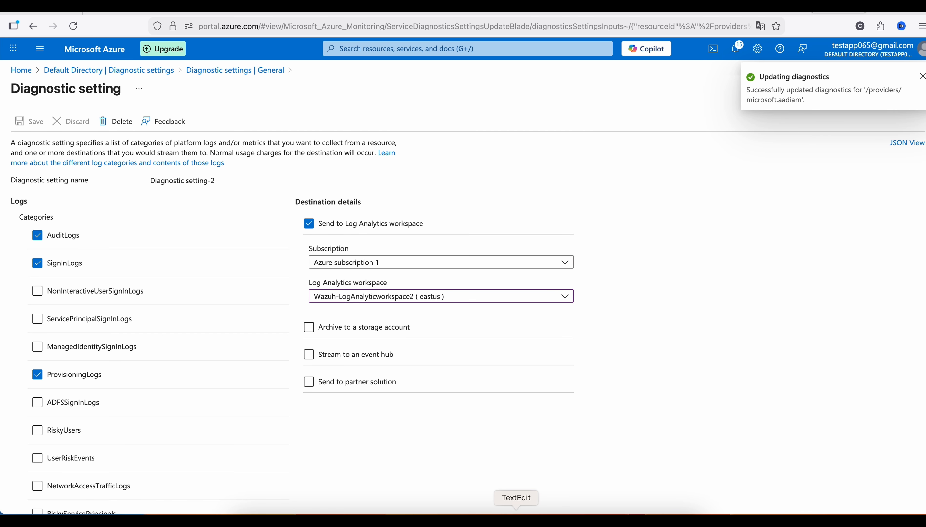
# Mark checklist item 7, Create Storage Account, as Done in the TextEdit notes document
pyautogui.click(516, 520)
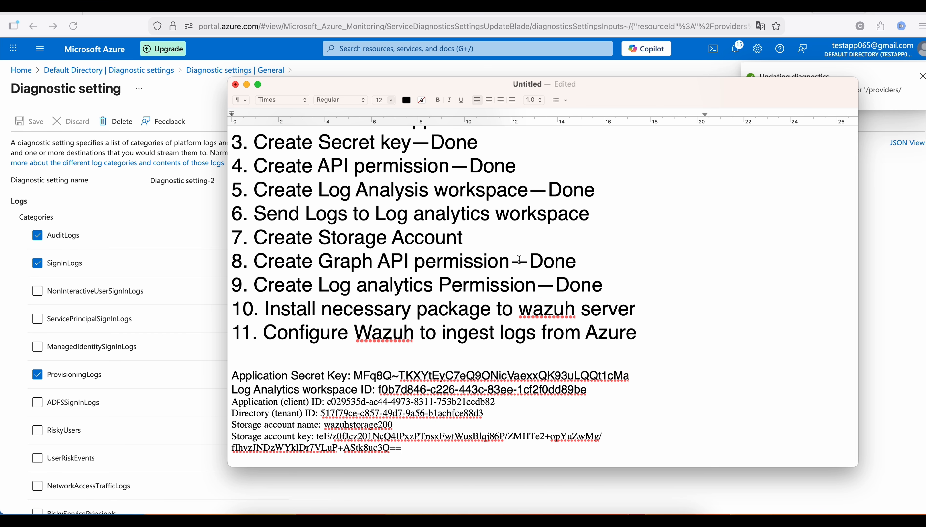
pyautogui.click(511, 236)
pyautogui.write('--Do')
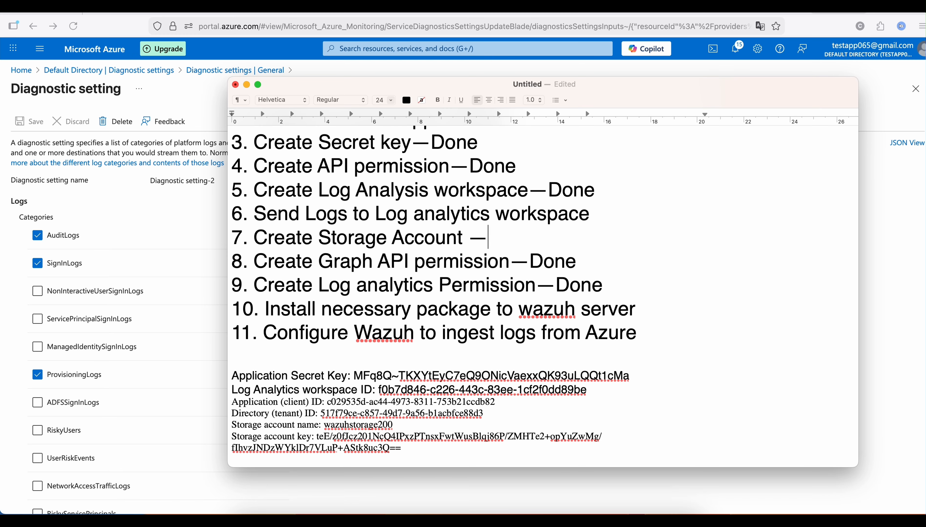
pyautogui.write('ne')
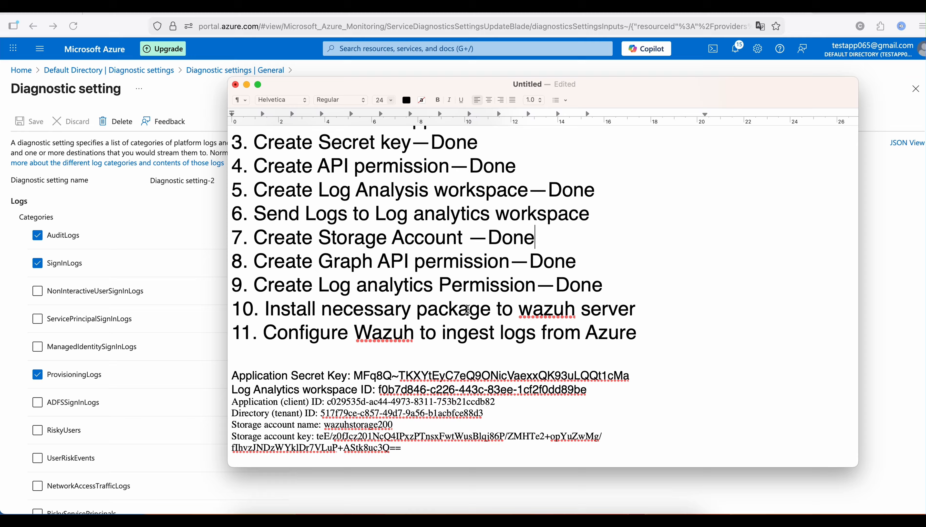
# Return to the Azure portal and go back to the General list of diagnostic settings to check the saved entry
pyautogui.click(901, 277)
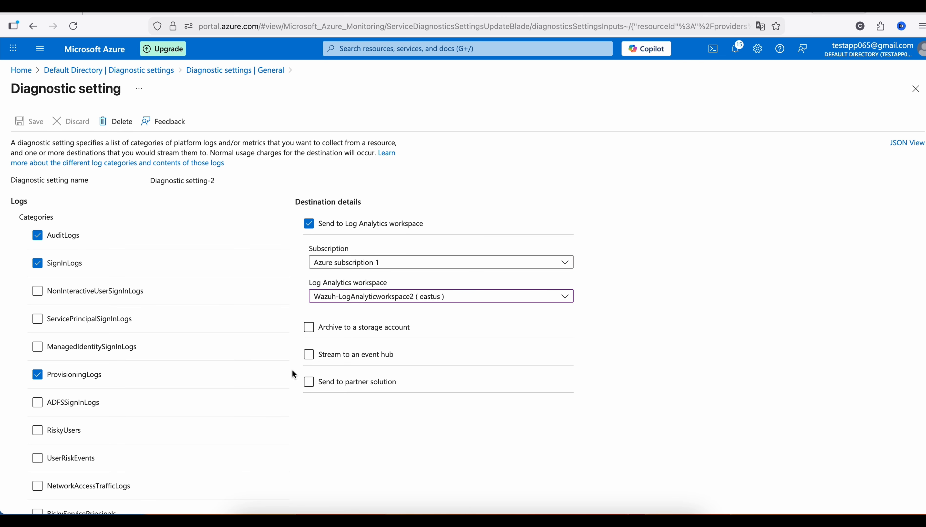
pyautogui.click(223, 73)
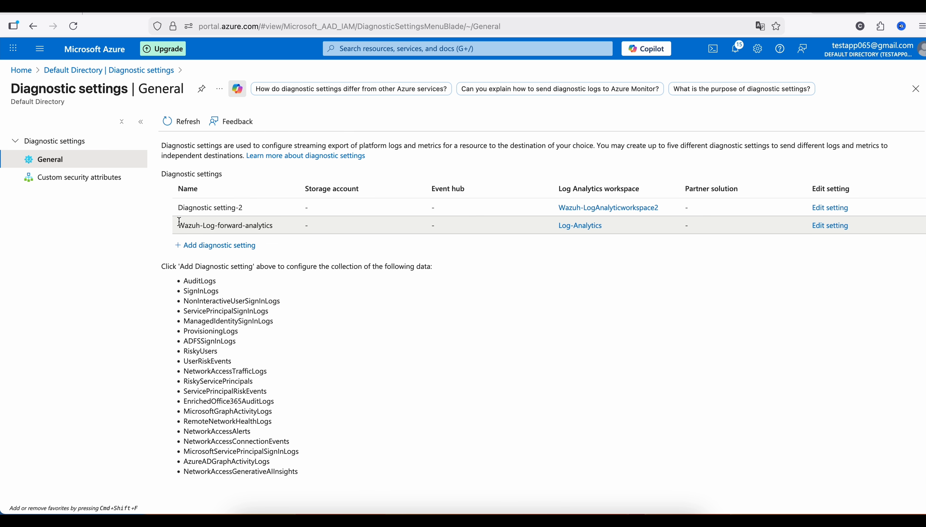
# Open the Logs page of the Log Analytics workspace Wazuh-LogAnalyticworkspace2 and dismiss the Queries hub
pyautogui.moveTo(178, 208); pyautogui.dragTo(236, 208)
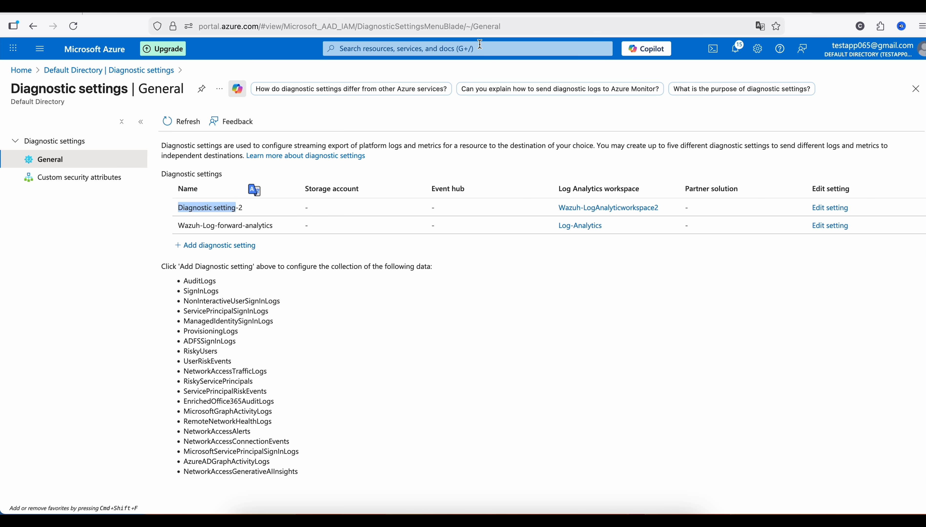
pyautogui.click(480, 43)
pyautogui.write('log')
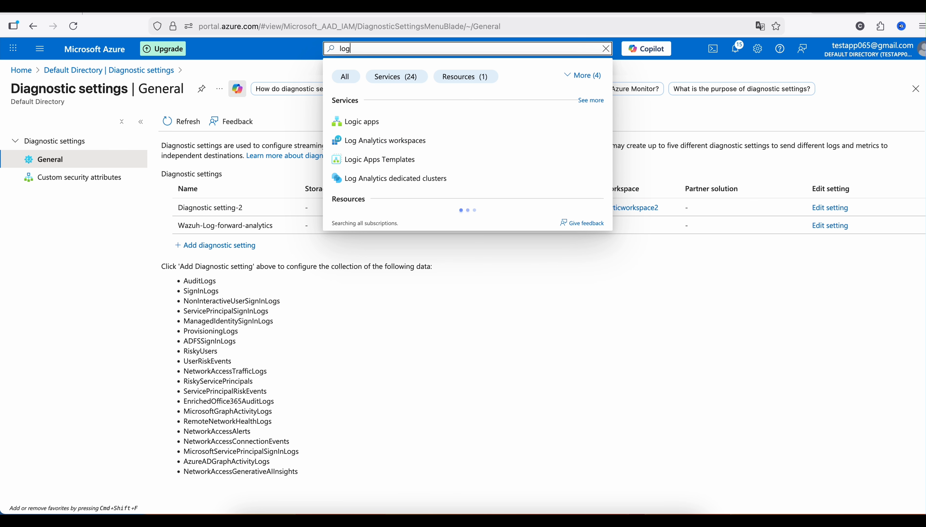
pyautogui.click(434, 140)
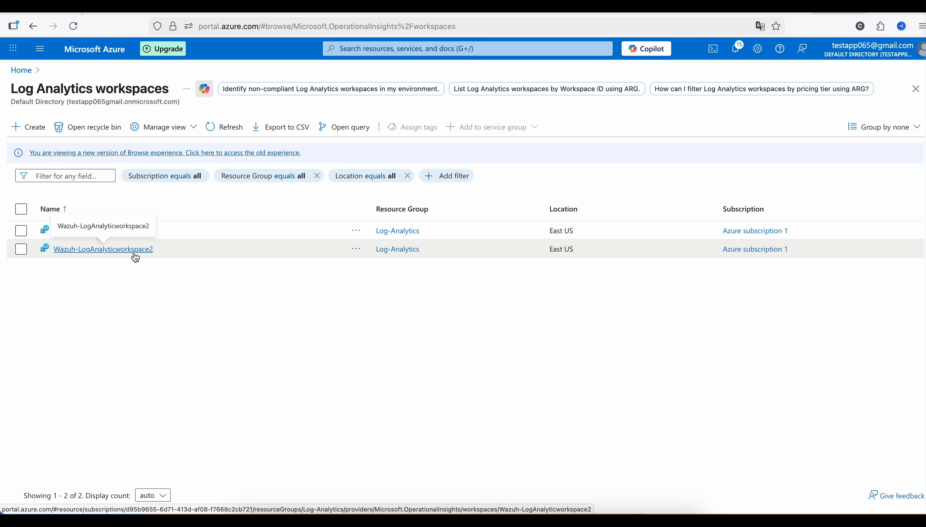
pyautogui.click(139, 254)
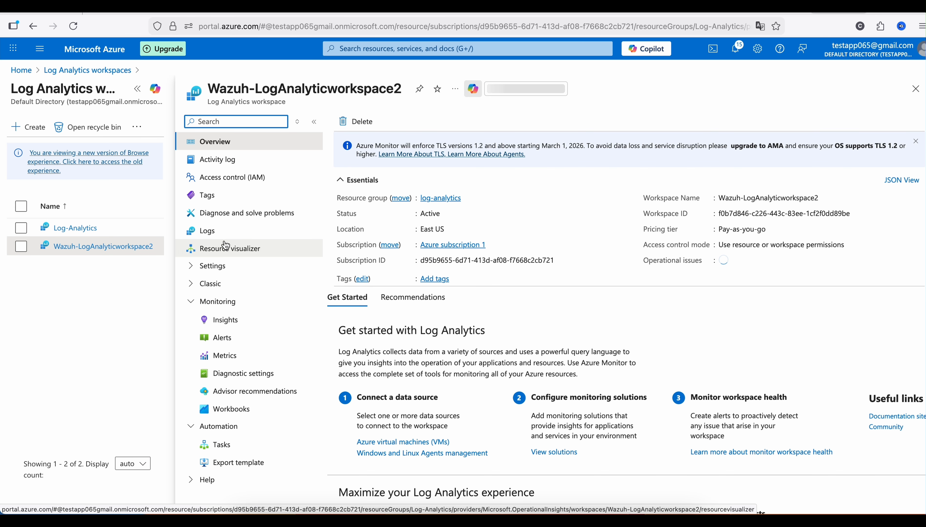
pyautogui.click(218, 235)
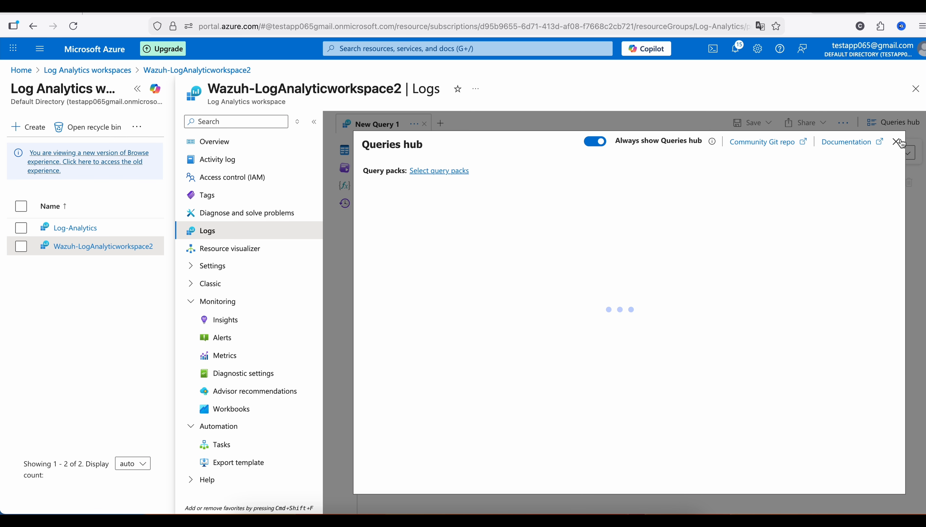
pyautogui.click(896, 142)
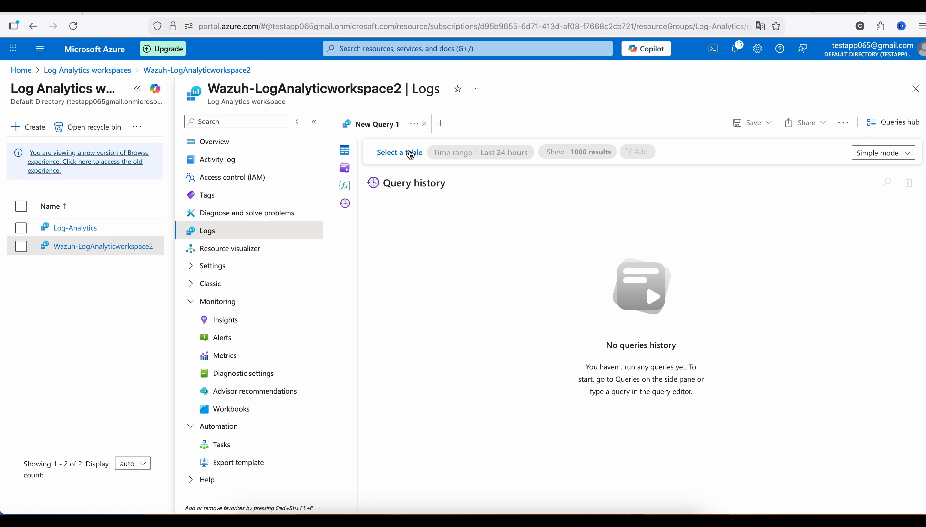
# Look through the workspace's available tables and its predefined queries, including the Applications group
pyautogui.click(401, 153)
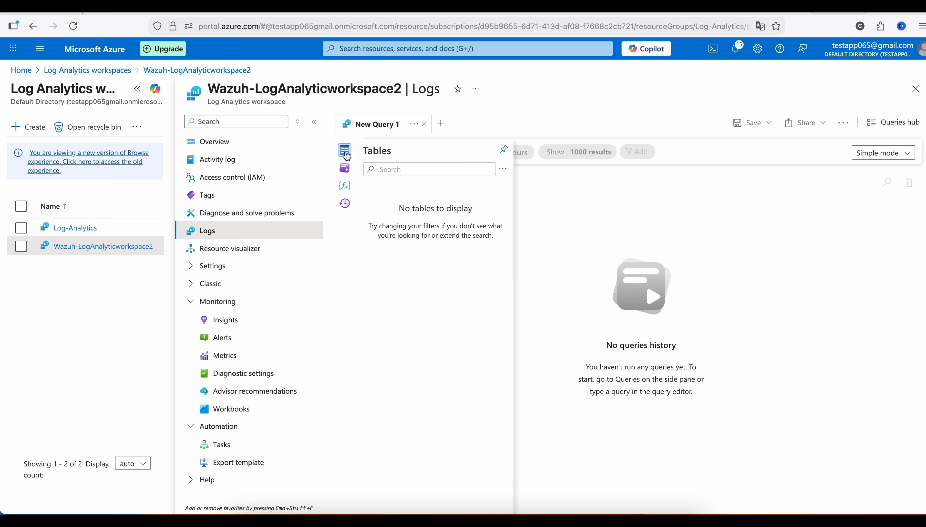
pyautogui.click(549, 229)
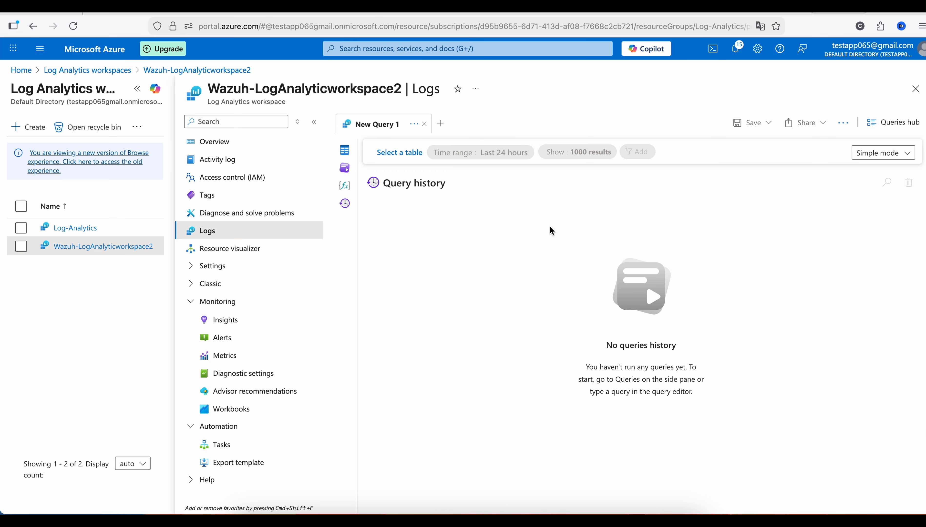
pyautogui.click(345, 170)
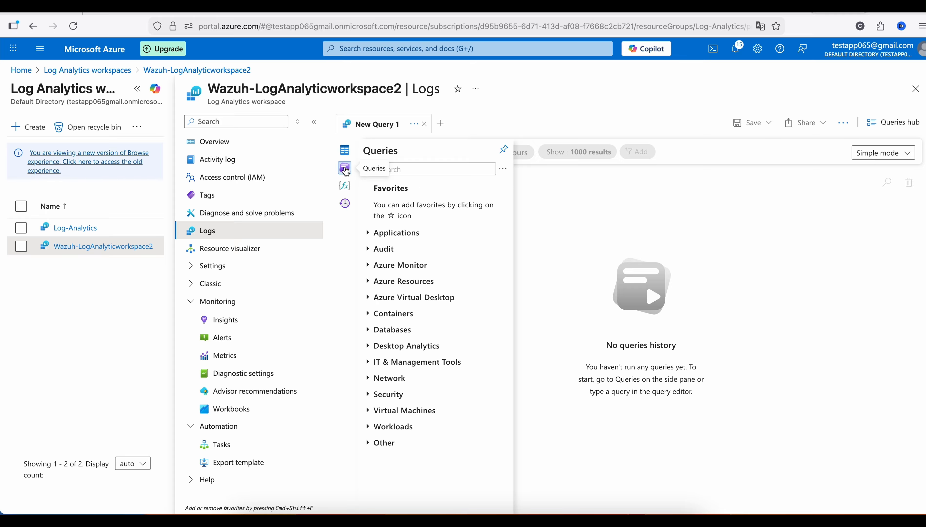
pyautogui.click(371, 235)
pyautogui.click(375, 234)
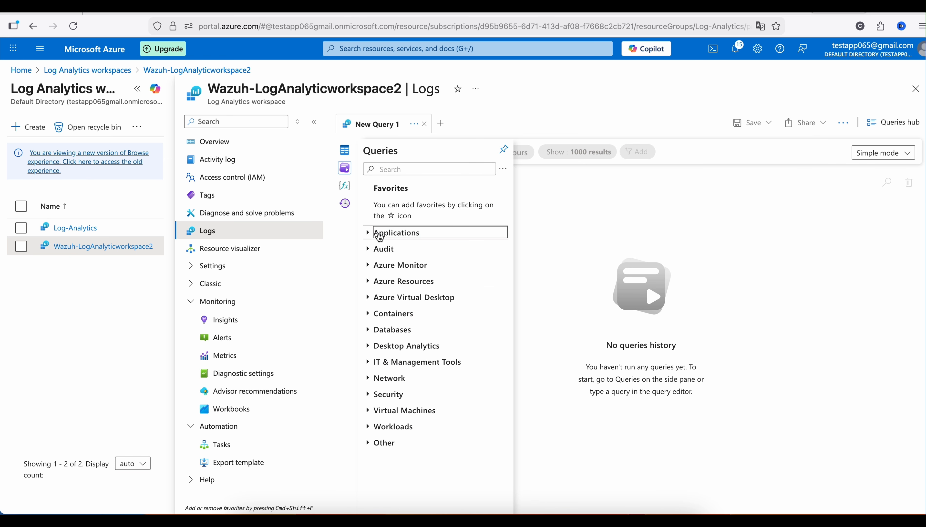
pyautogui.click(406, 234)
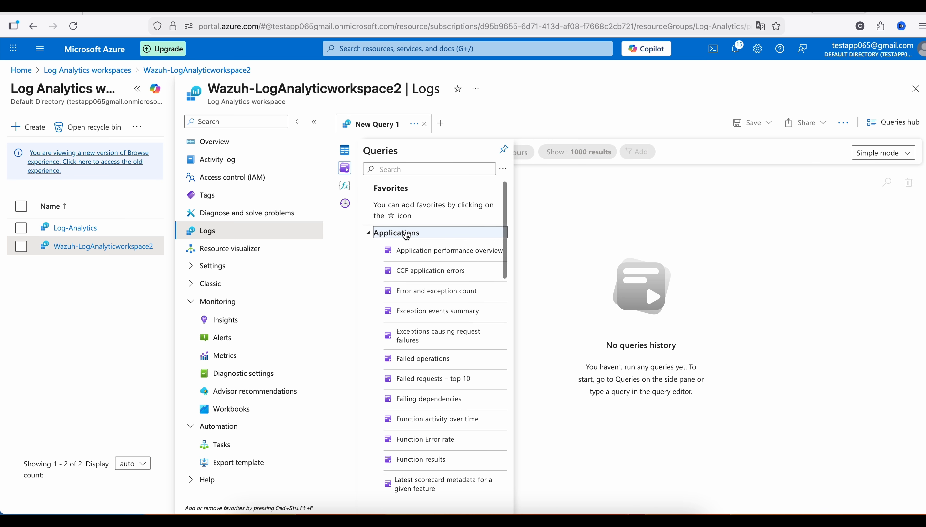
pyautogui.click(369, 234)
pyautogui.click(598, 224)
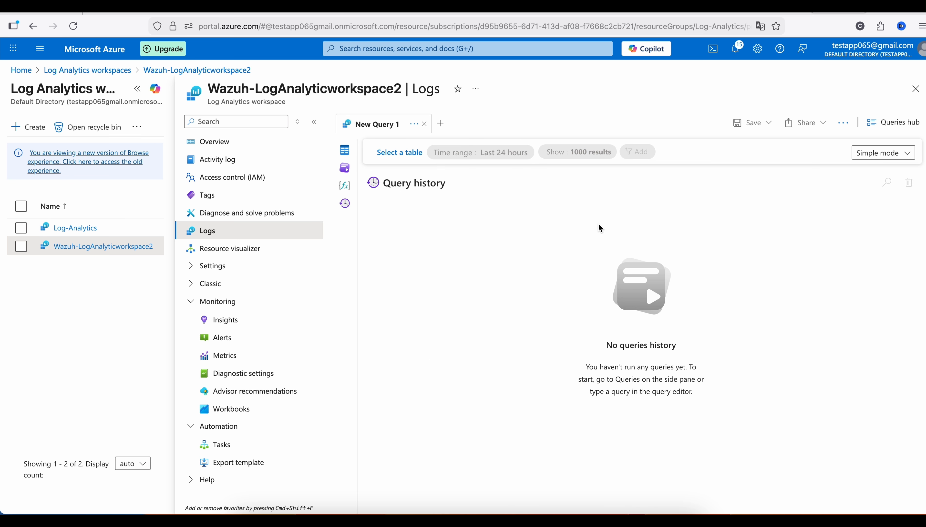
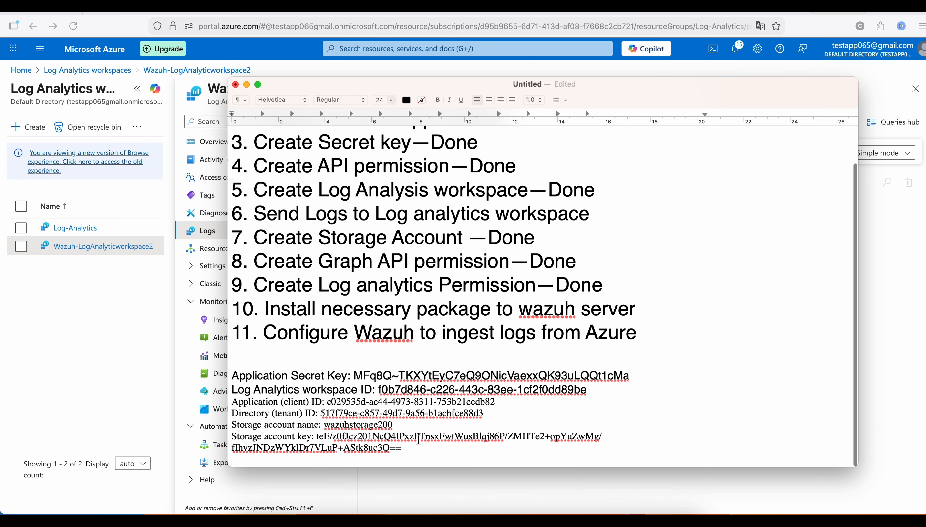
# In the TextEdit notes, start the configuration block below the storage account key with the line <wodle name="azure-logs">
pyautogui.click(415, 454)
pyautogui.scroll(-5, 415, 454)
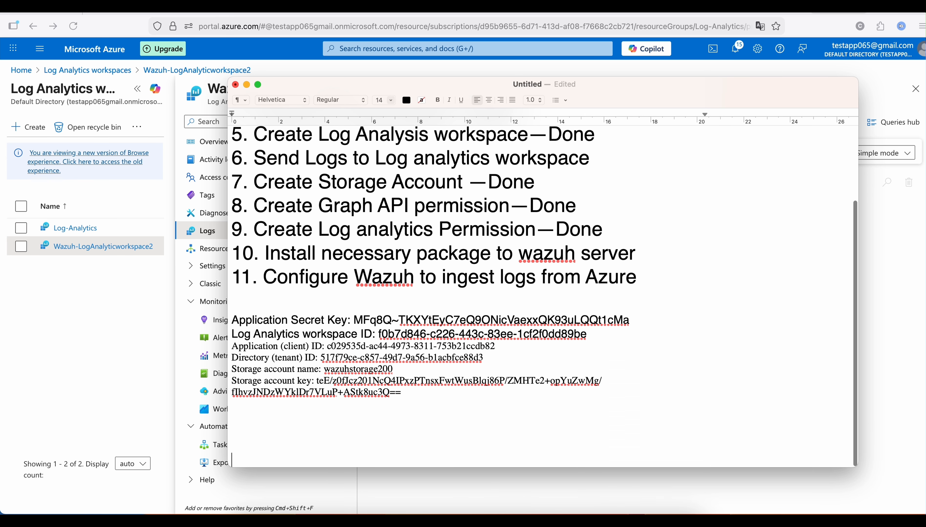
pyautogui.press('BackSpace')
pyautogui.press('BackSpace')
pyautogui.write('<')
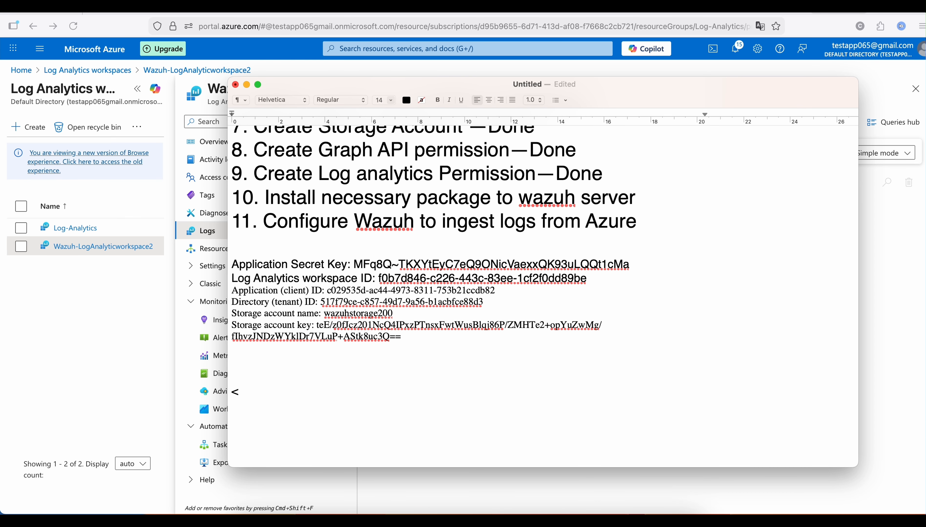
pyautogui.write('wodle name=@')
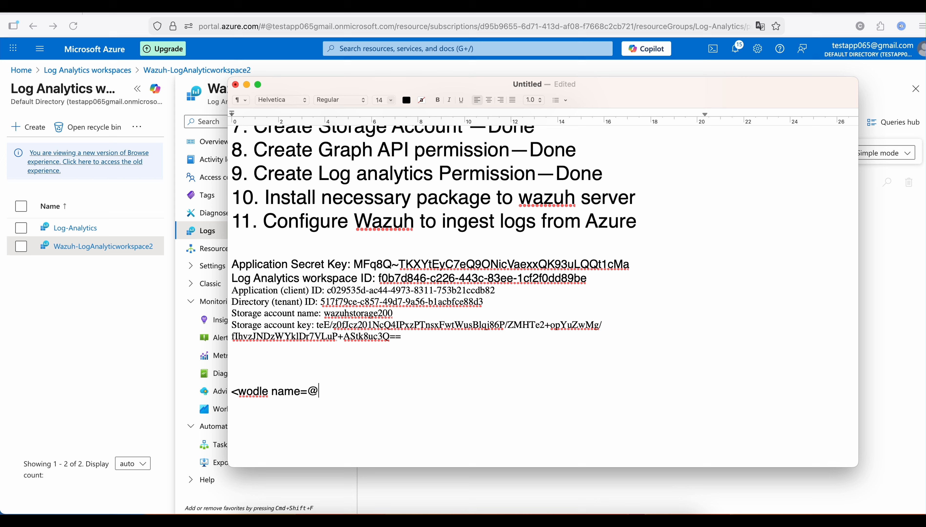
pyautogui.press('BackSpace')
pyautogui.write('"')
pyautogui.write('azur')
pyautogui.write('e-logs')
pyautogui.write('"')
pyautogui.write('>')
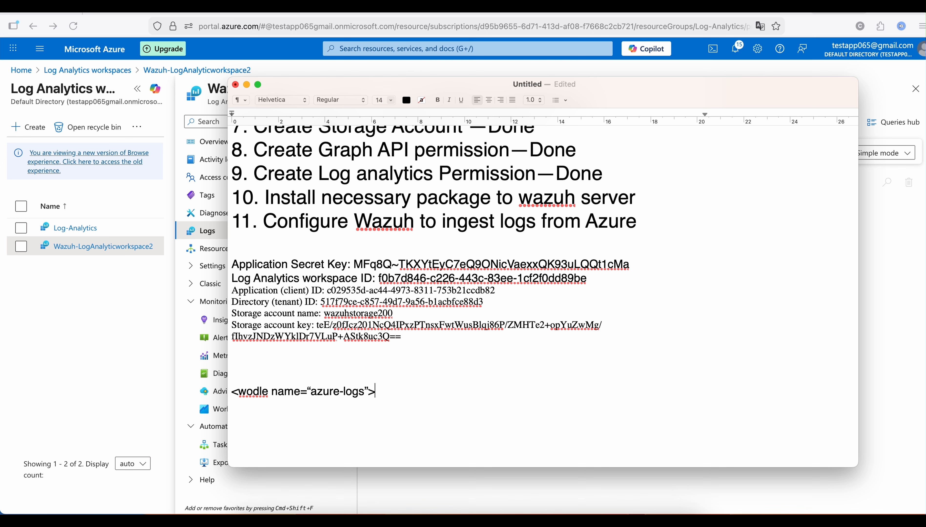
# Add the line <disabled>no</disabled> under the opening wodle tag, with matching opening and closing tags
pyautogui.press('Return')
pyautogui.write('<disables>no')
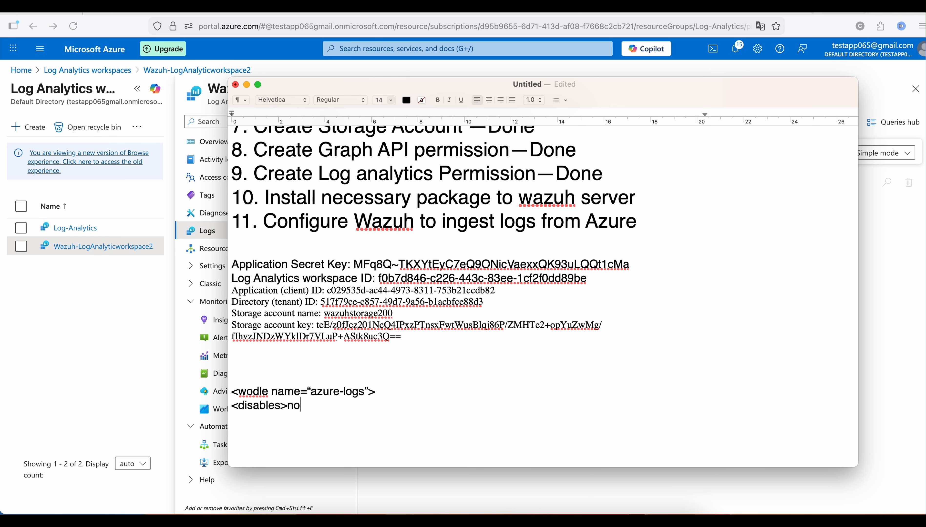
pyautogui.write('</disabled>')
pyautogui.press('Return')
pyautogui.click(281, 405)
pyautogui.press('BackSpace')
pyautogui.write('d')
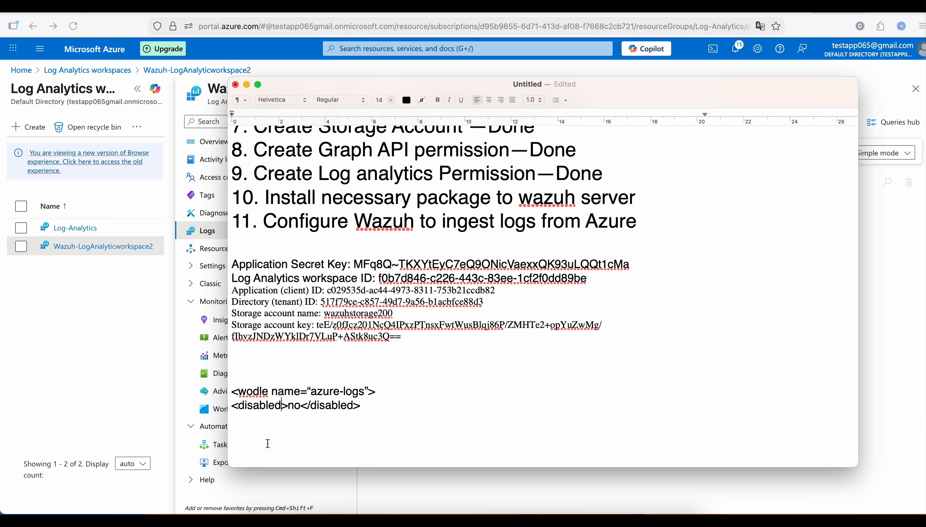
# Add the line <run_on_start>yes</run_on_start> below the disabled setting
pyautogui.click(267, 421)
pyautogui.write('<run_on_start>')
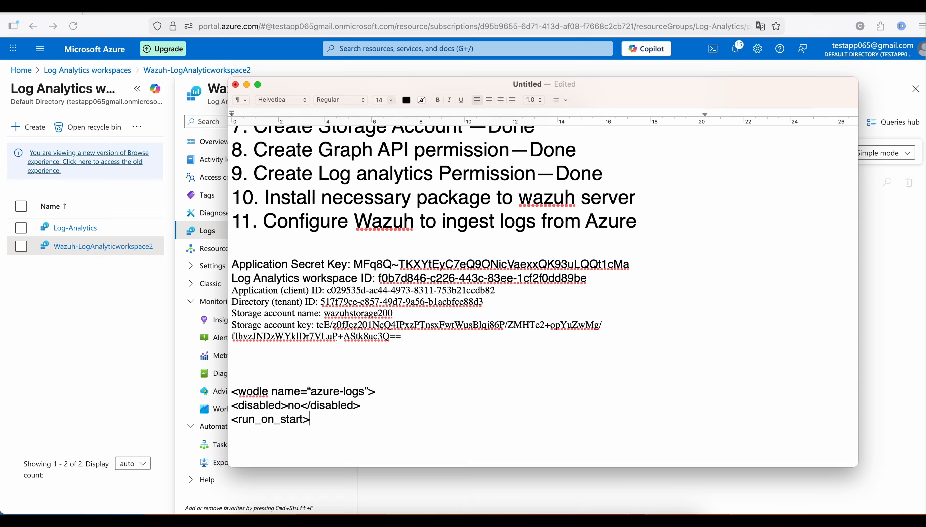
pyautogui.write('yes</run_on_start>')
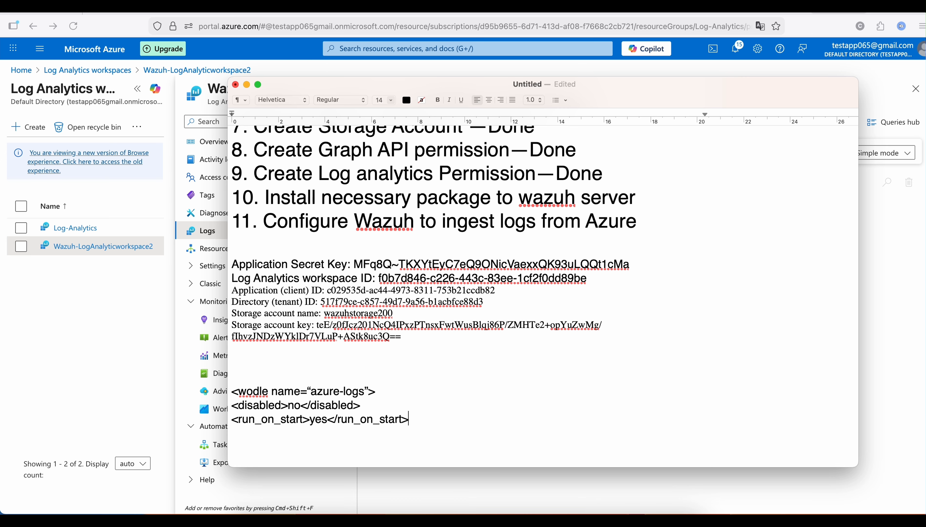
pyautogui.moveTo(299, 392); pyautogui.dragTo(265, 392)
pyautogui.click(270, 391)
# Close the configuration block with </wodle>, leaving blank space above it for further settings
pyautogui.click(263, 434)
pyautogui.press('Return')
pyautogui.press('Return')
pyautogui.write('</wodle>')
# Inside the wodle block, add an indented <log_analytics> opening tag followed by an empty <auth_path></auth_path> element
pyautogui.click(232, 446)
pyautogui.click(232, 432)
pyautogui.press('Return')
pyautogui.press('Tab')
pyautogui.scroll(-5, 427, 346)
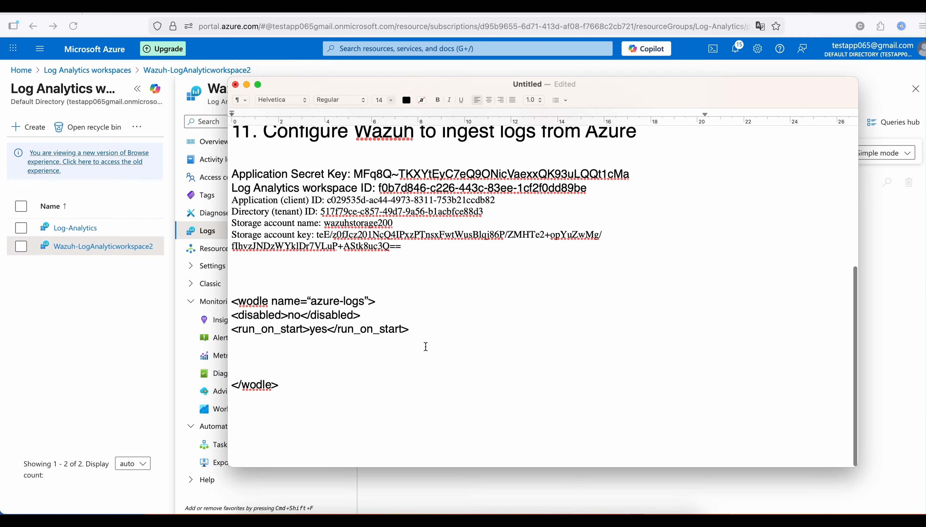
pyautogui.write('<')
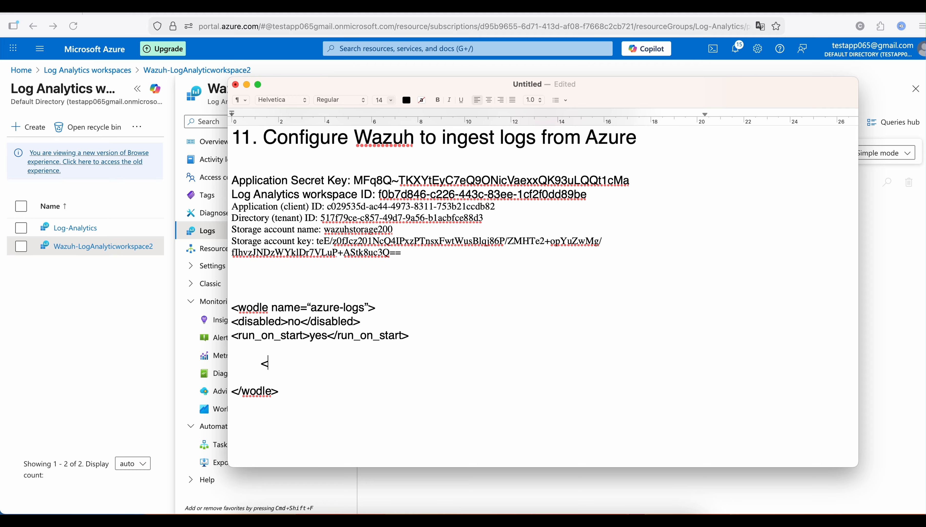
pyautogui.write('log_analytics')
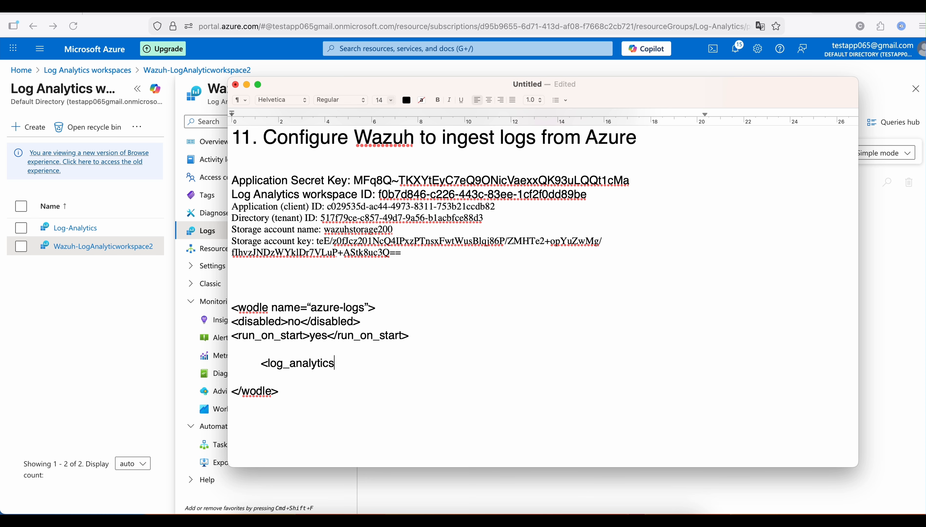
pyautogui.write('>')
pyautogui.press('Return')
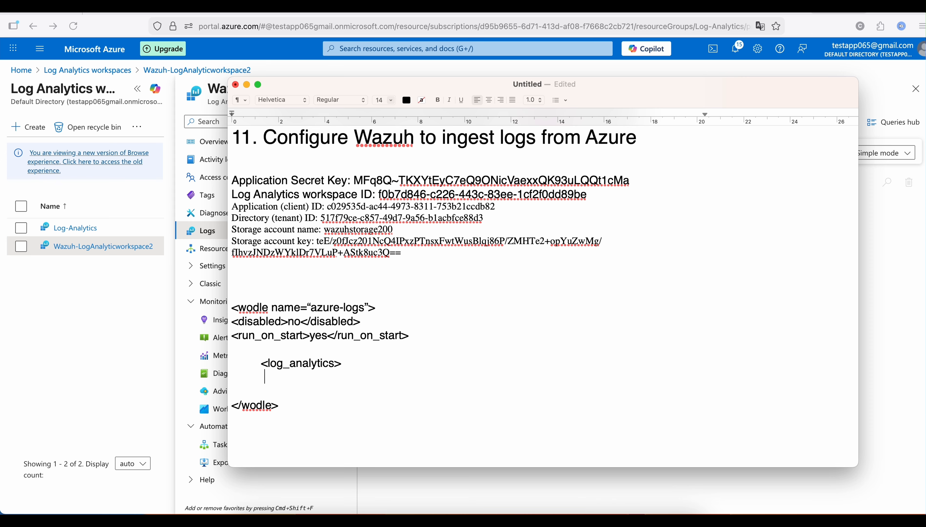
pyautogui.write('<auth_path></auth_')
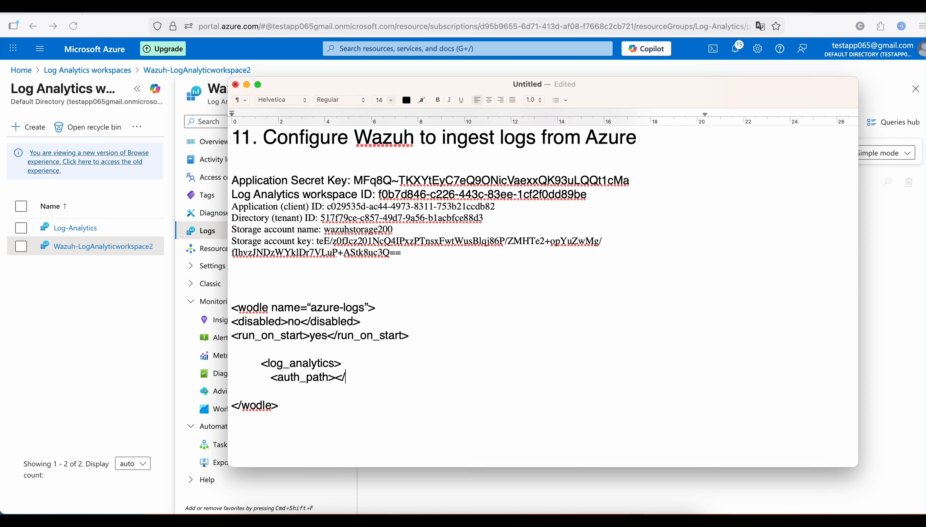
pyautogui.write('path>')
# Fill the auth_path element with the path /var/ossec/wodle/credentials/log_analytics
pyautogui.press('Left')
pyautogui.press('Left')
pyautogui.press('Left')
pyautogui.press('Left')
pyautogui.press('Left')
pyautogui.press('Left')
pyautogui.press('Left')
pyautogui.press('Left')
pyautogui.press('Left')
pyautogui.press('Left')
pyautogui.write('/var/')
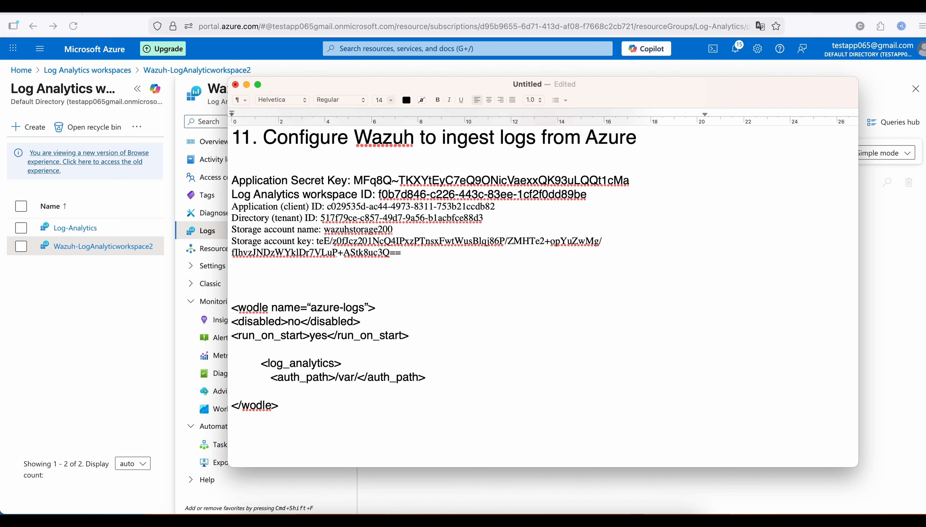
pyautogui.write('osse')
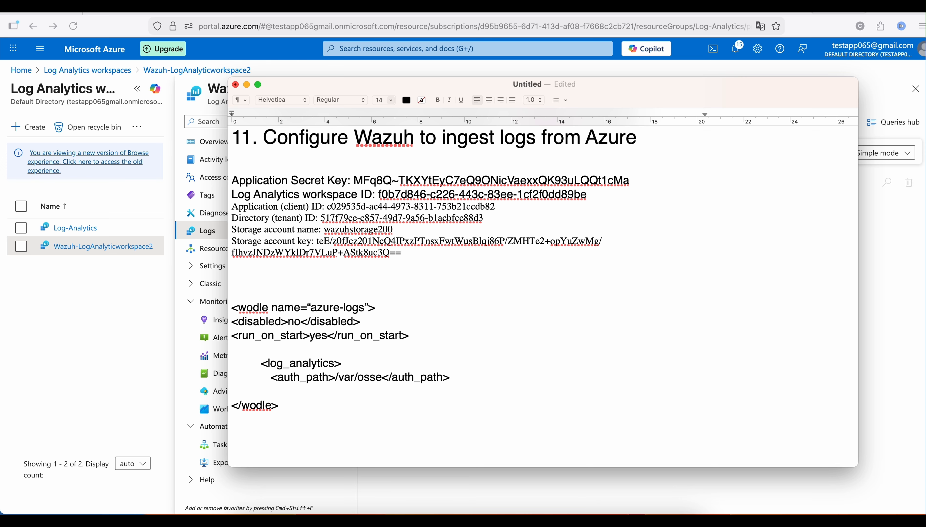
pyautogui.write('c/')
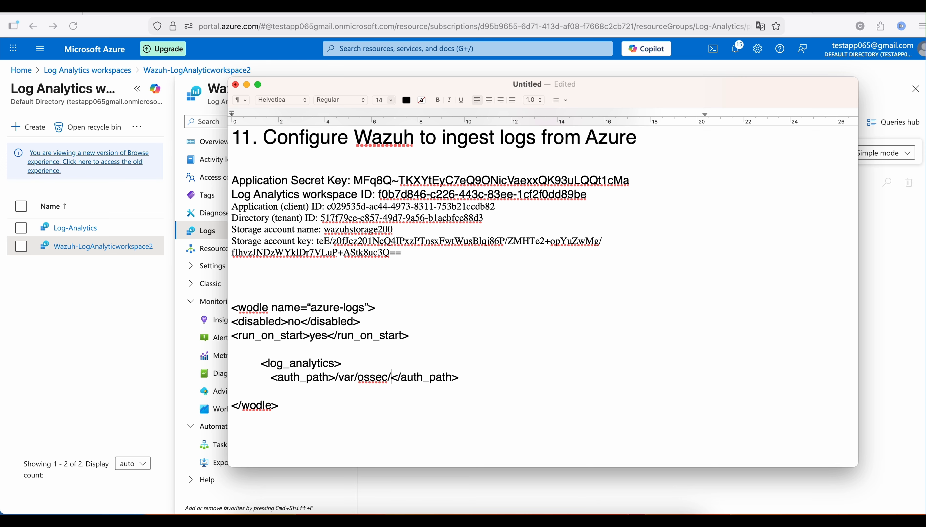
pyautogui.write('wodle')
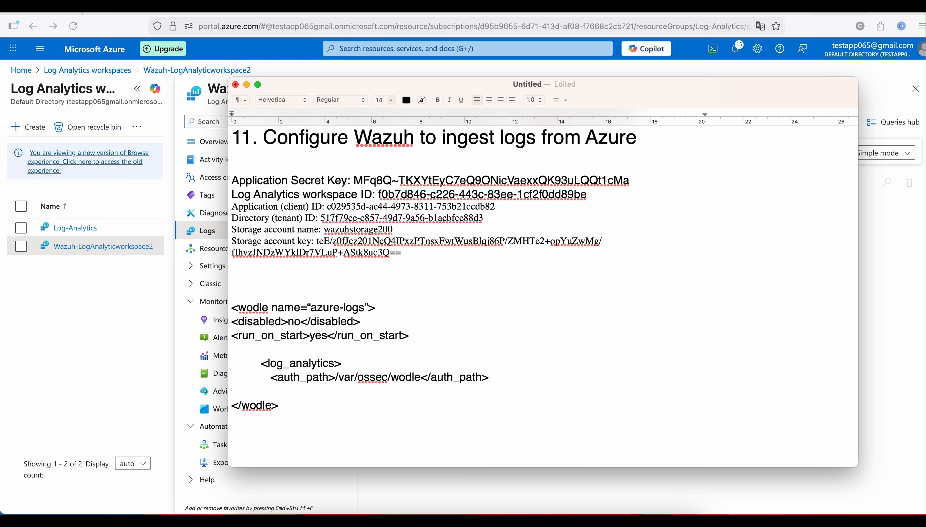
pyautogui.write('/creden')
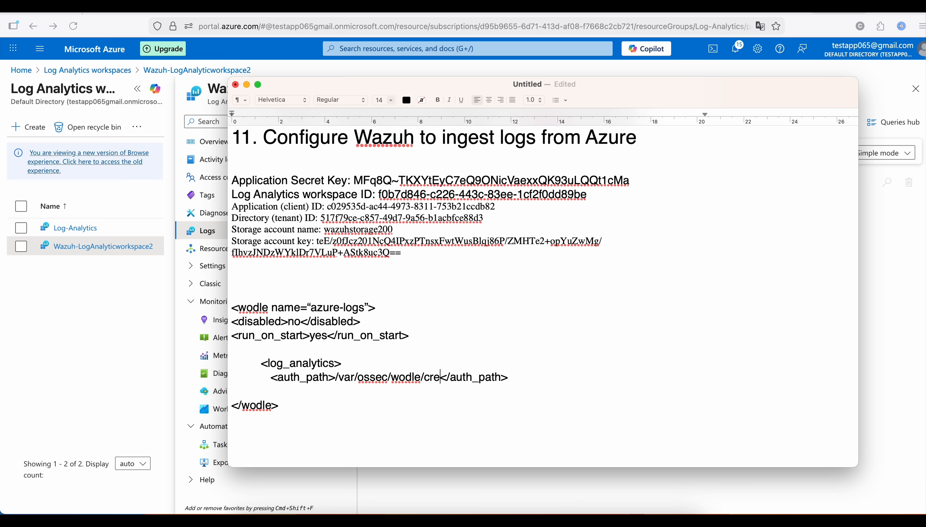
pyautogui.write('tials')
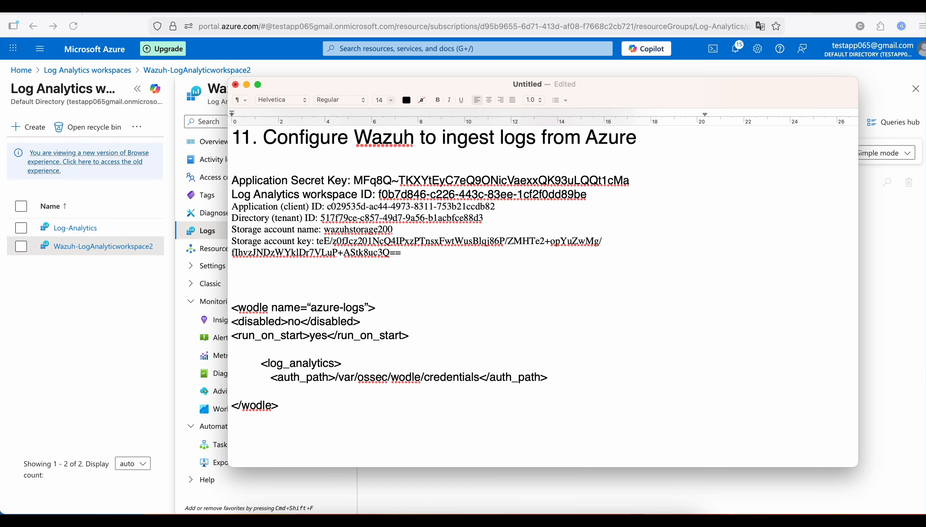
pyautogui.write('/log')
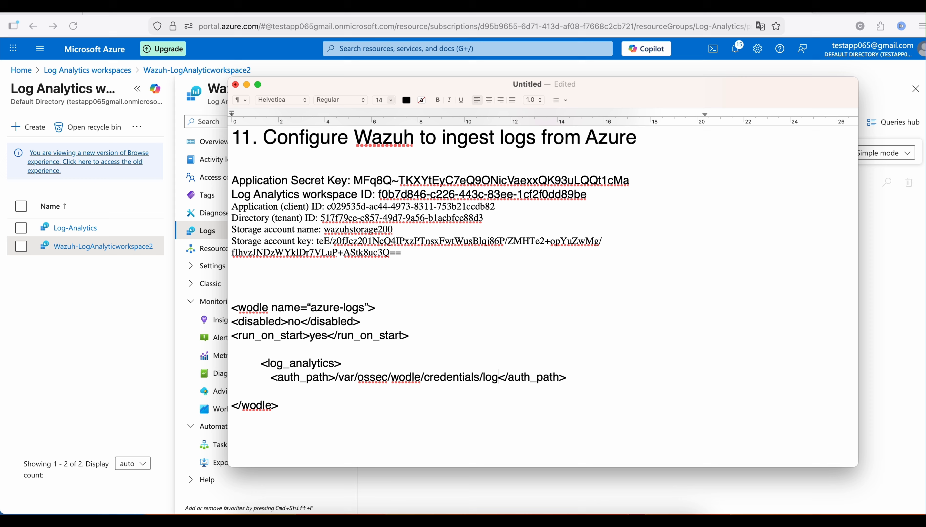
pyautogui.write('_ana')
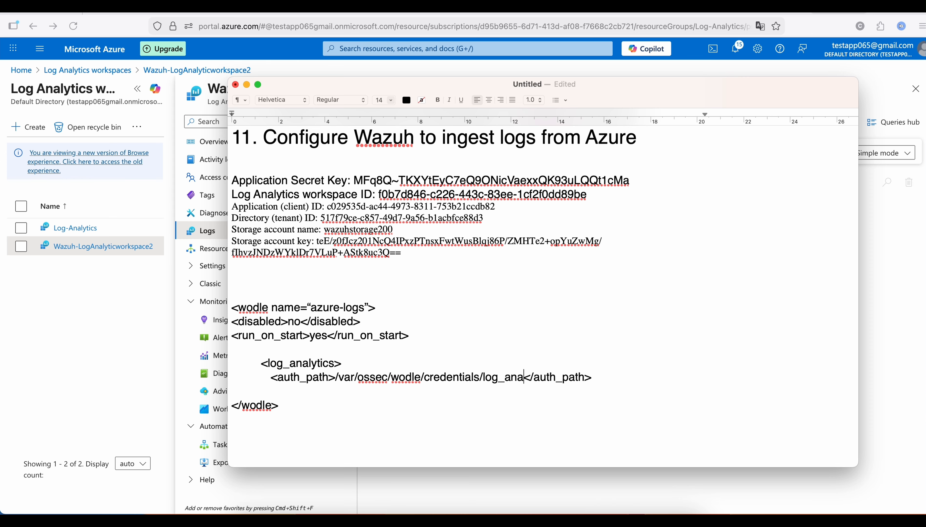
pyautogui.write('lytics')
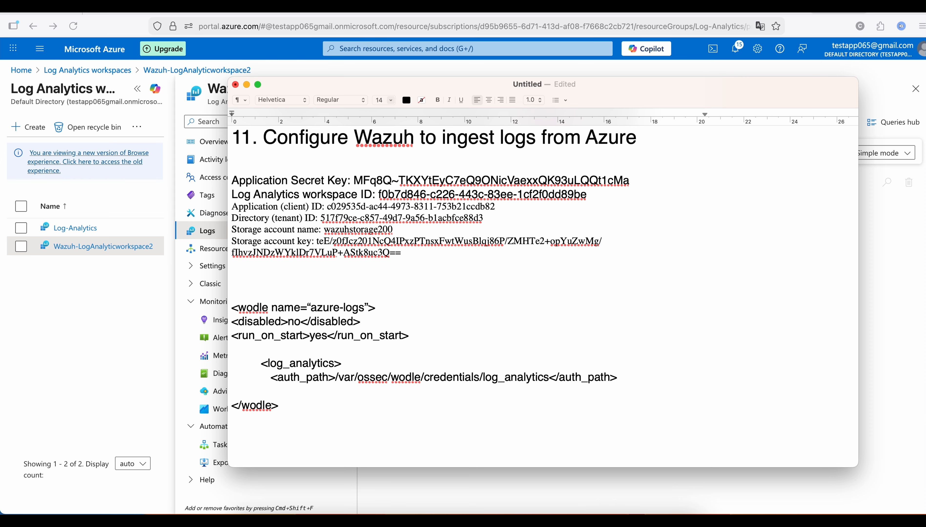
# Append _credentials to the log_analytics file name at the end of the auth_path value
pyautogui.write('_cr')
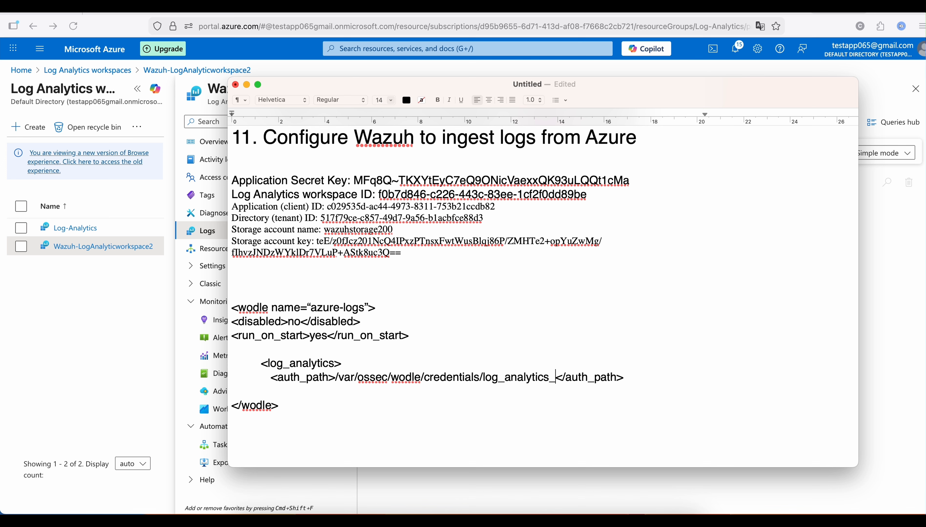
pyautogui.write('edential')
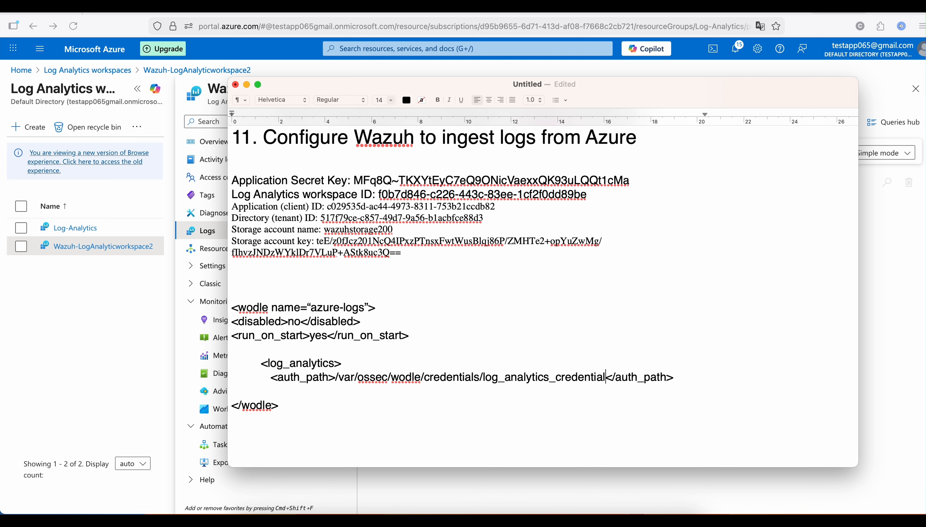
pyautogui.write('s')
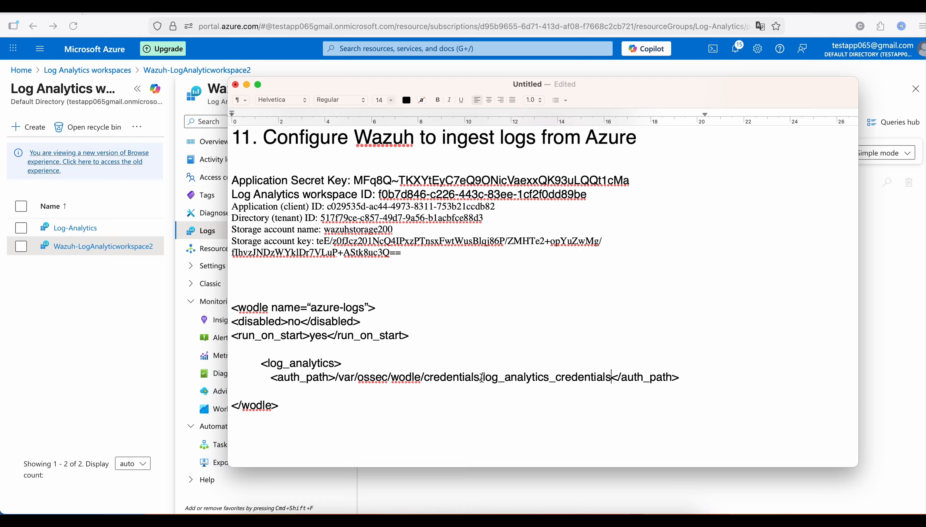
pyautogui.moveTo(483, 379); pyautogui.dragTo(611, 381)
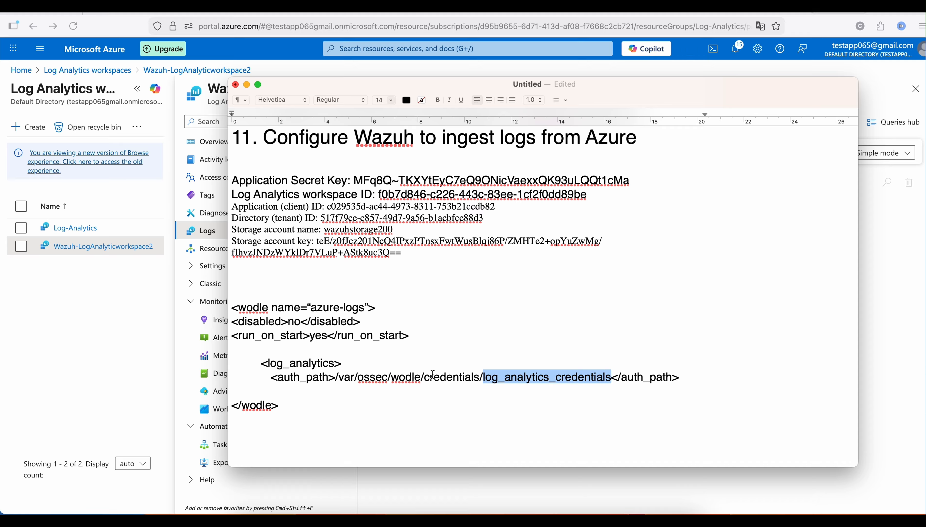
pyautogui.moveTo(336, 377); pyautogui.dragTo(481, 378)
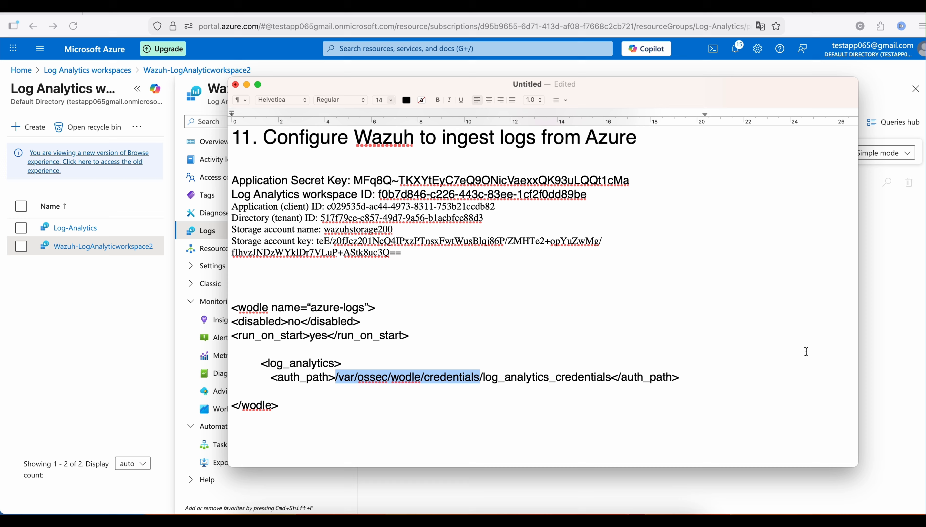
pyautogui.press('Return')
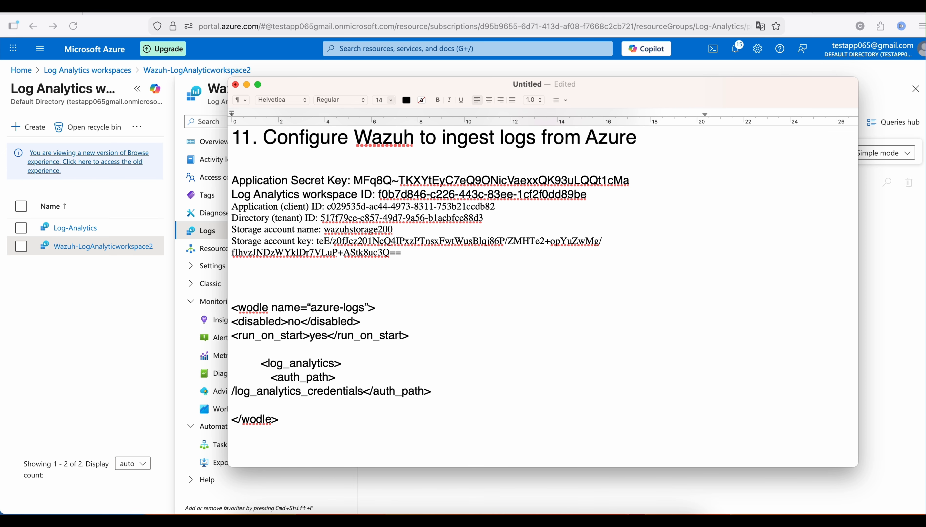
pyautogui.press('BackSpace')
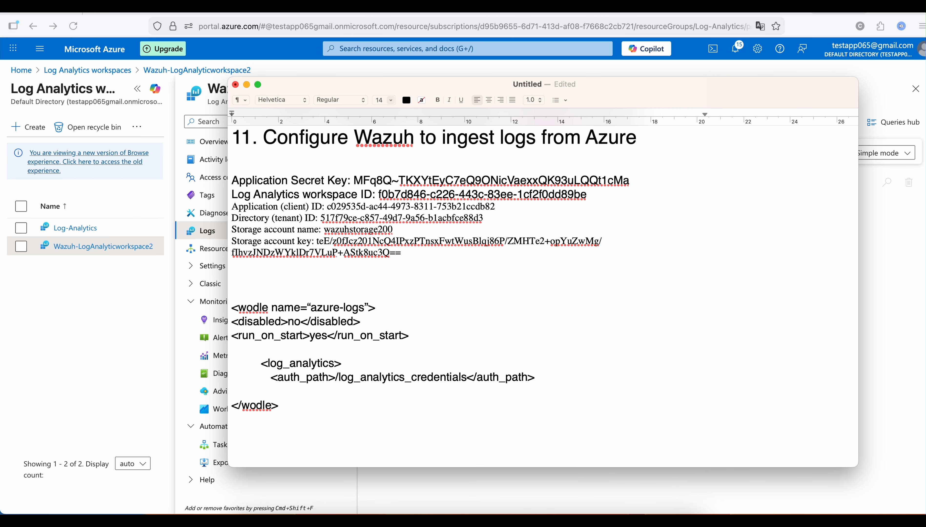
pyautogui.press('super+z')
# Add an indented, empty tenant_id element on a new line below the auth_path element
pyautogui.click(692, 376)
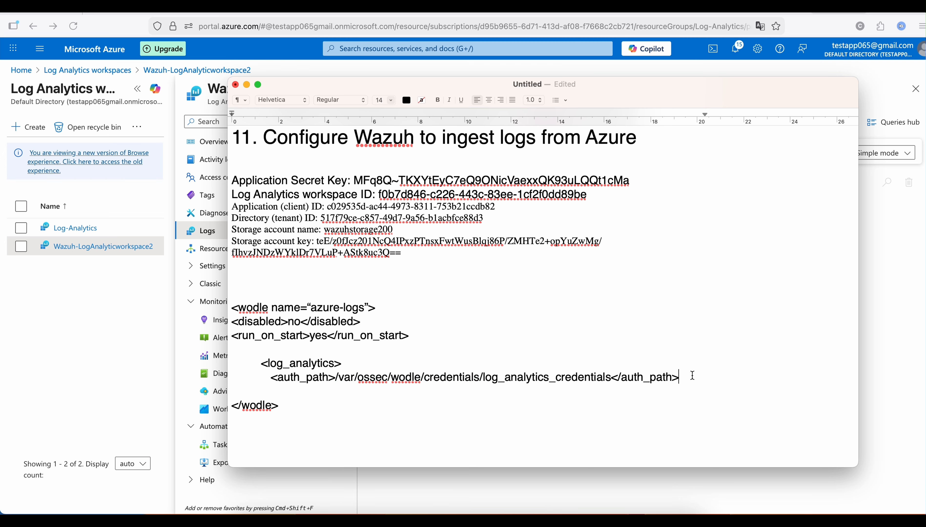
pyautogui.press('Return')
pyautogui.press('Tab')
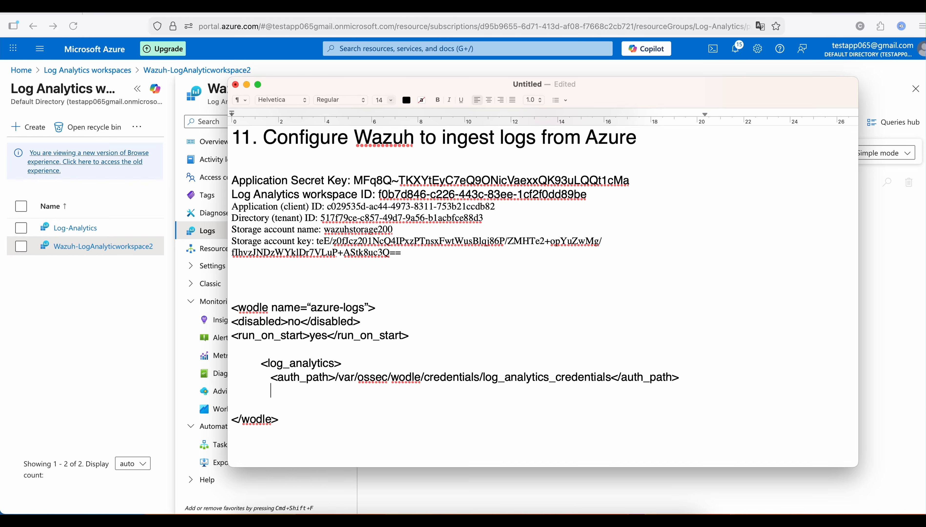
pyautogui.write('<tenant_id></tena')
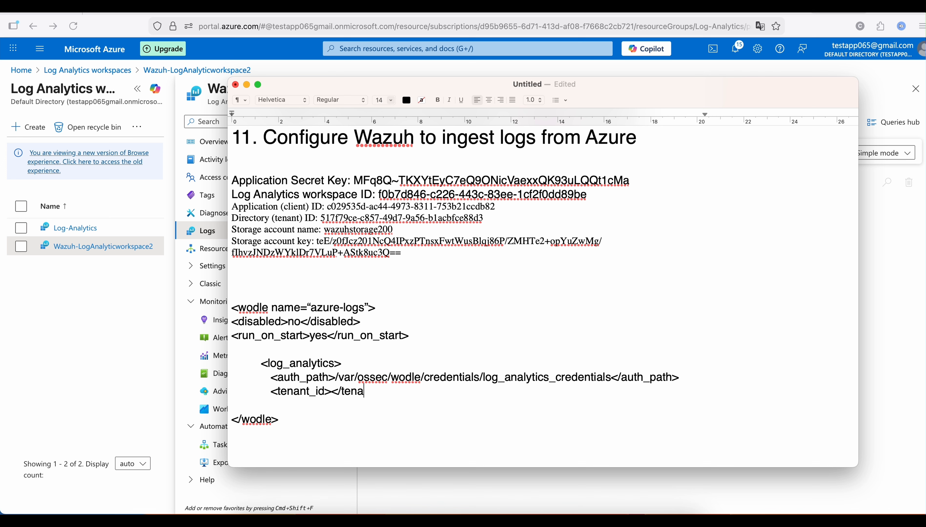
pyautogui.write('nat_id>')
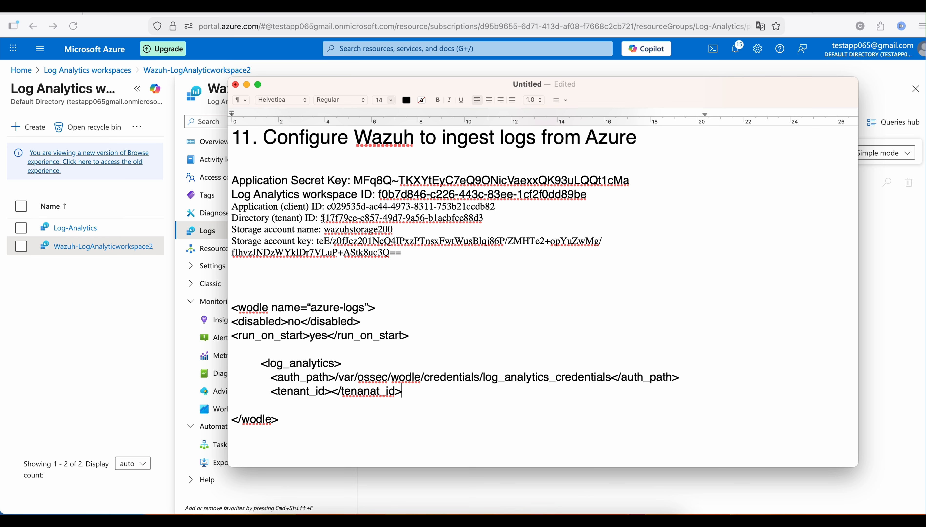
# Copy the directory (tenant) ID from the recorded credentials into the tenant_id element
pyautogui.moveTo(323, 218); pyautogui.dragTo(481, 220)
pyautogui.press('super+c')
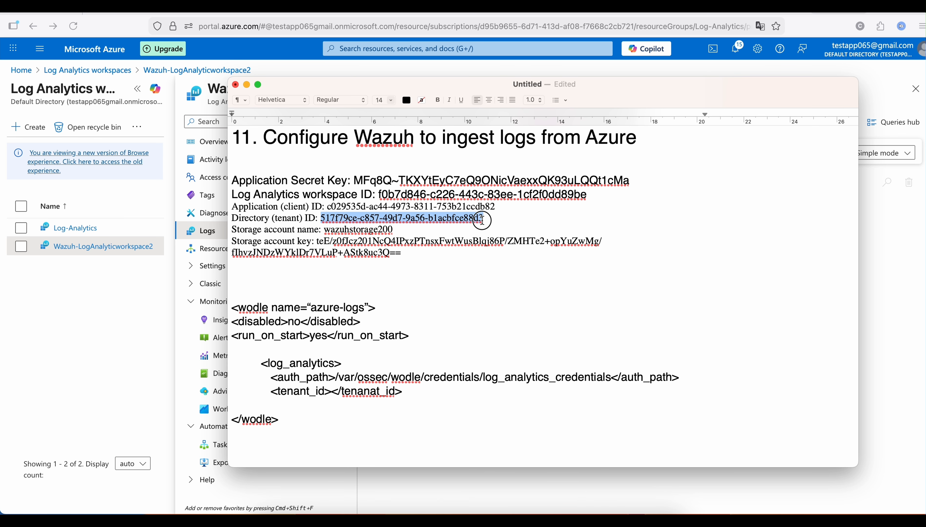
pyautogui.click(333, 391)
pyautogui.press('super+v')
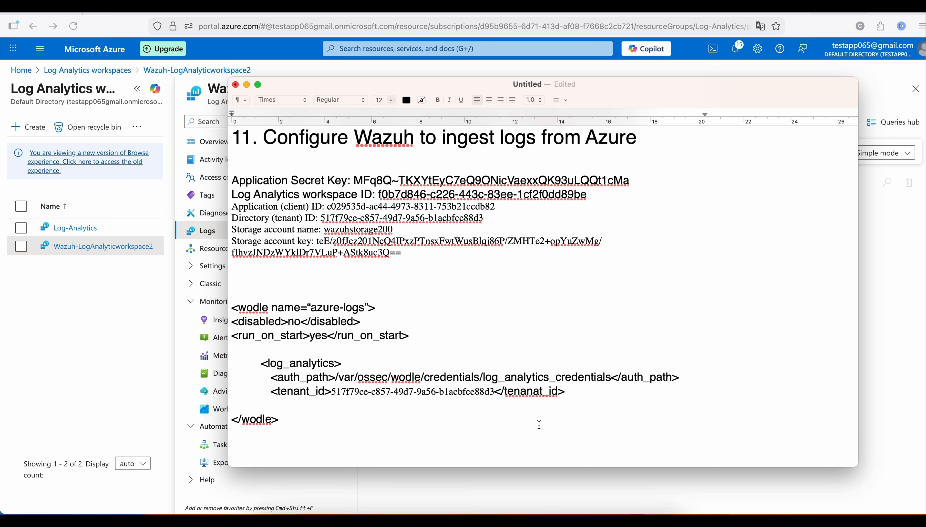
# Add an interval element with the value 10m on a new line below the tenant_id element
pyautogui.click(577, 386)
pyautogui.press('Return')
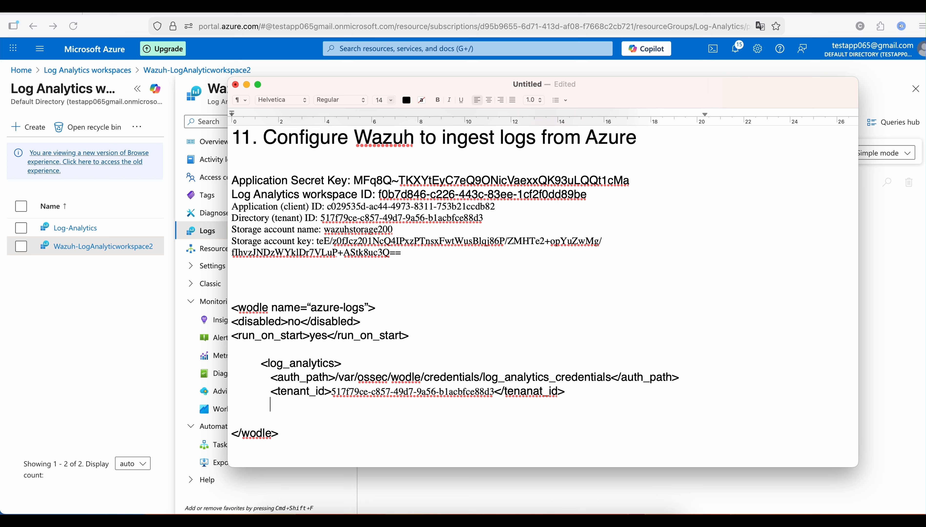
pyautogui.write('<interval>10m</i')
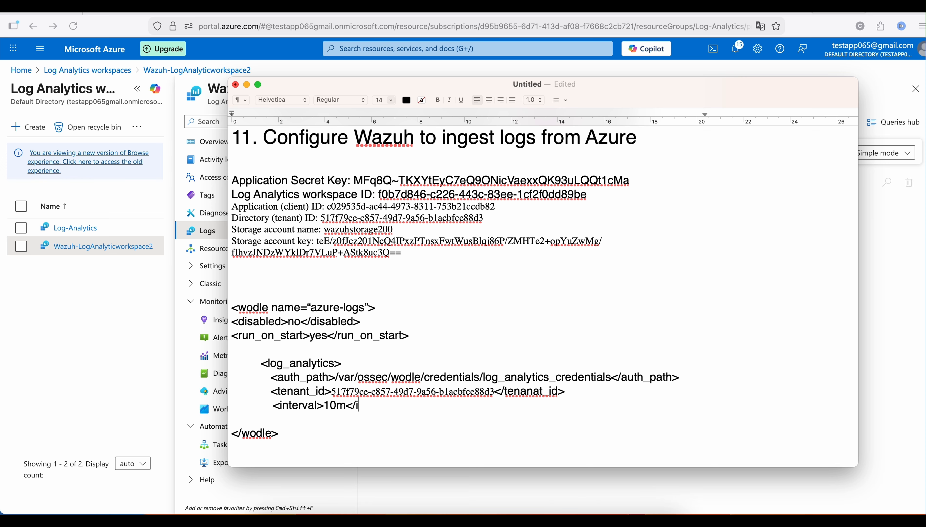
# Complete the 10m interval element with its closing tag and add an empty <request></request> block beneath it
pyautogui.write('nterval>')
pyautogui.press('Return')
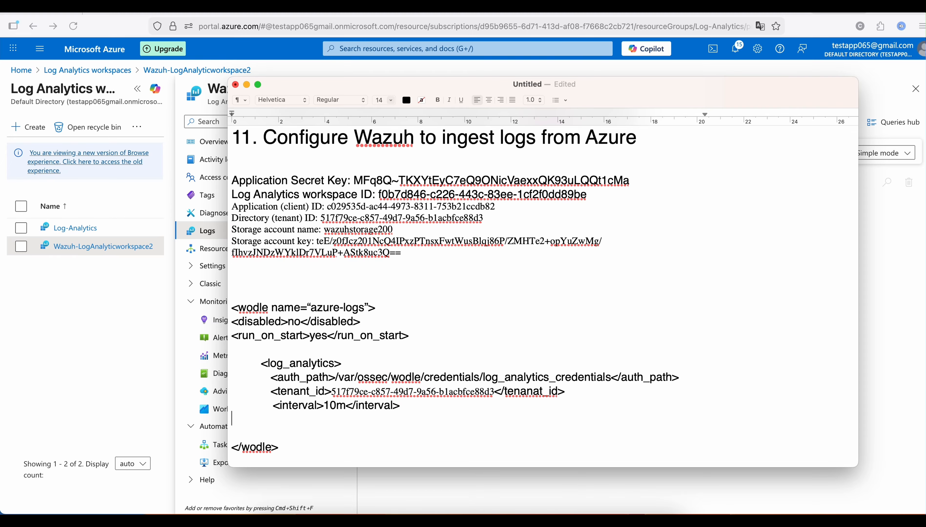
pyautogui.press('Return')
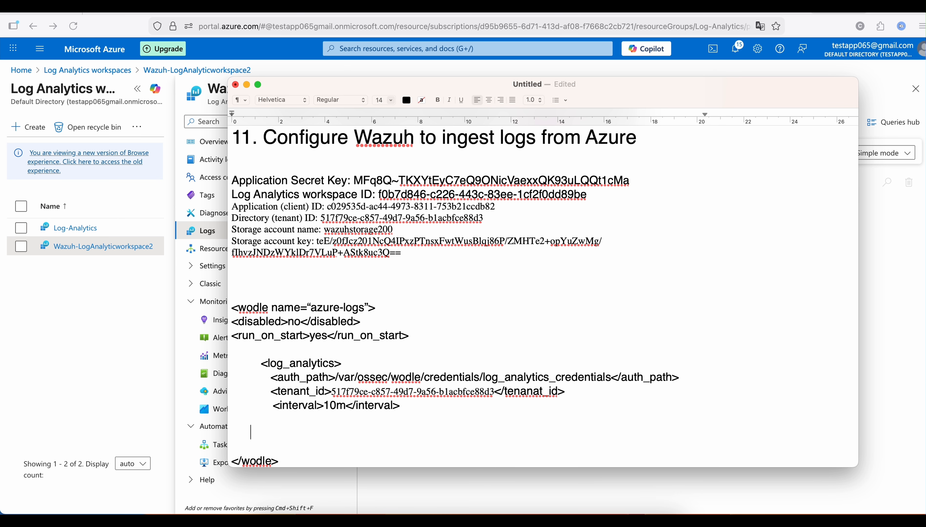
pyautogui.write('<request>')
pyautogui.press('Return')
pyautogui.write('</re')
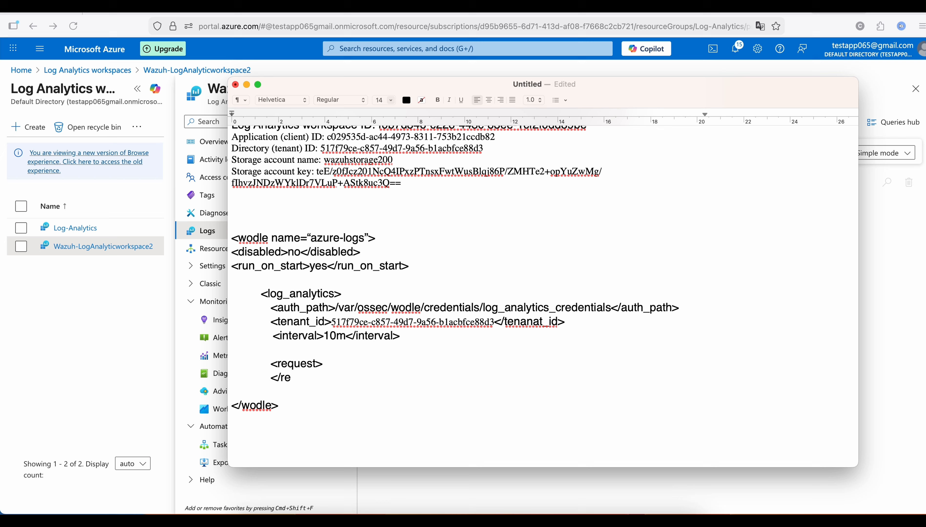
pyautogui.write('quest>')
pyautogui.press('Up')
pyautogui.press('Return')
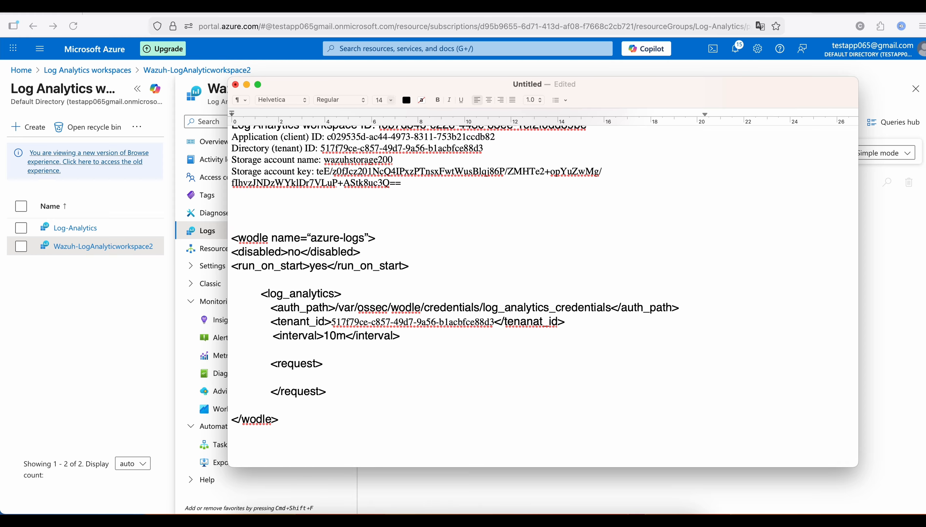
# Add a query element inside the request block with the value AzureActivity
pyautogui.write('<query></query>')
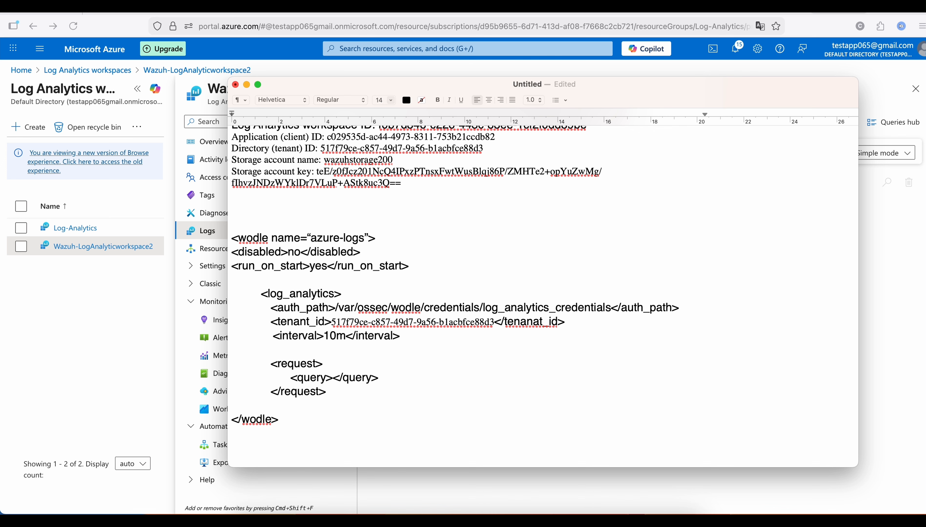
pyautogui.press('Left')
pyautogui.press('Left')
pyautogui.press('Left')
pyautogui.press('Left')
pyautogui.press('Left')
pyautogui.write('Azure')
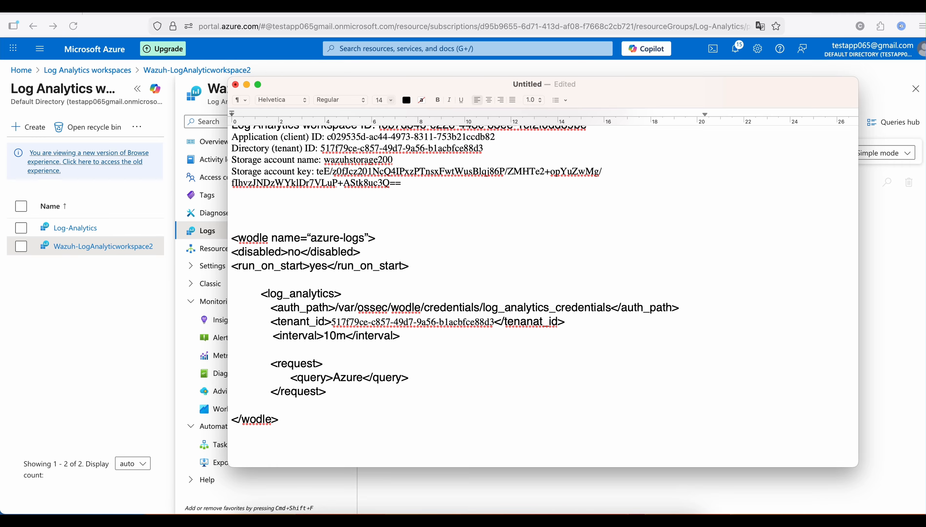
pyautogui.write('Activity')
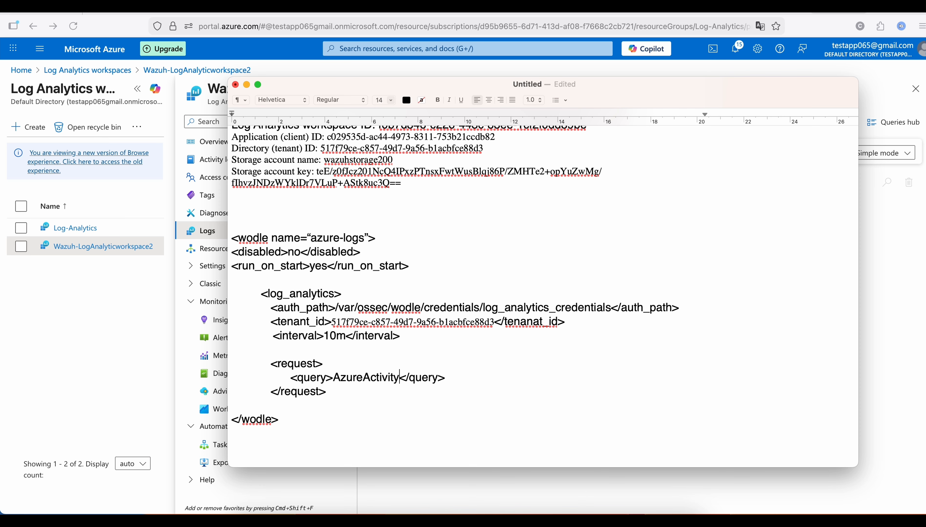
# Add an empty, indented <workspace></workspace> element below the AzureActivity query line
pyautogui.click(467, 377)
pyautogui.press('Return')
pyautogui.press('Tab')
pyautogui.press('Tab')
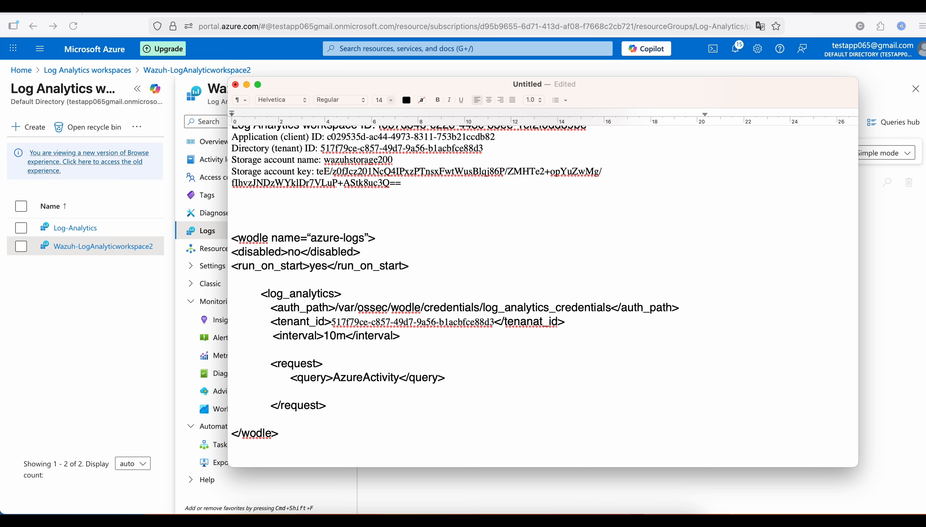
pyautogui.write('<workspace></wo')
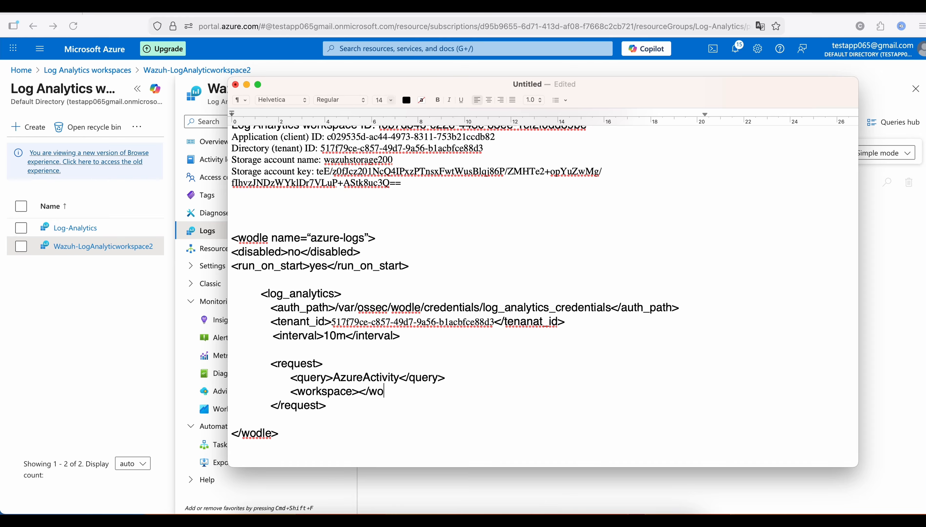
pyautogui.write('rkspace>')
pyautogui.press('Left')
pyautogui.press('Left')
pyautogui.press('Left')
pyautogui.press('Left')
pyautogui.press('Left')
pyautogui.press('Left')
pyautogui.press('Left')
pyautogui.press('Left')
pyautogui.press('Left')
pyautogui.press('Left')
pyautogui.press('Left')
pyautogui.press('Left')
# Copy the Log Analytics workspace ID from the notes above into the workspace element
pyautogui.scroll(2, 417, 235)
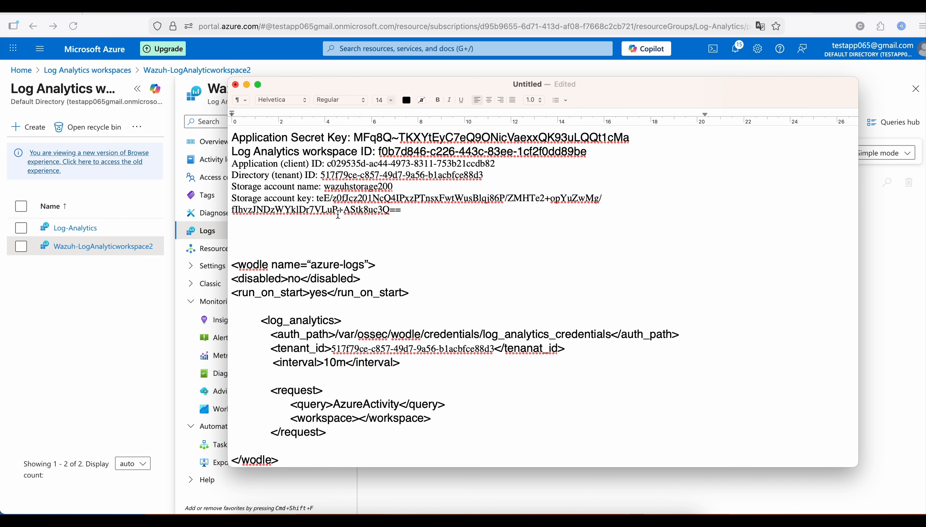
pyautogui.scroll(1, 338, 215)
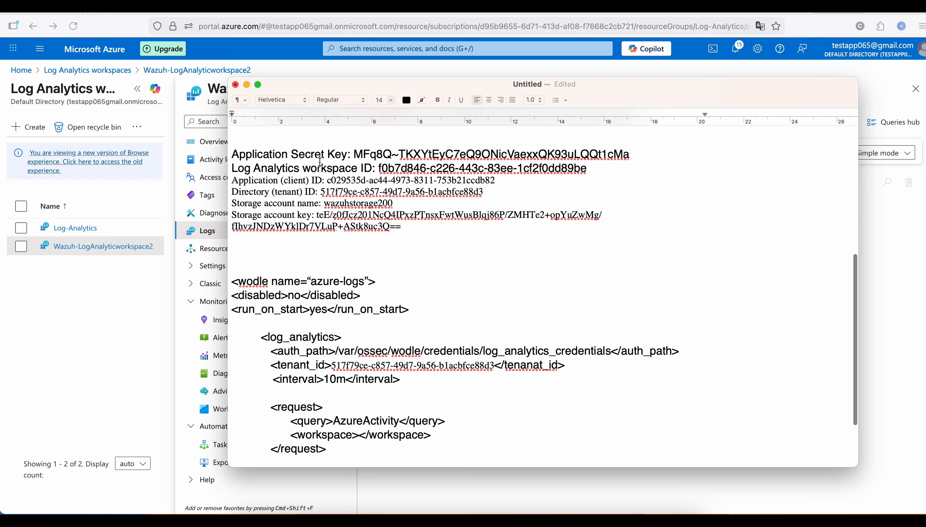
pyautogui.moveTo(378, 169); pyautogui.dragTo(589, 171)
pyautogui.press('super+c')
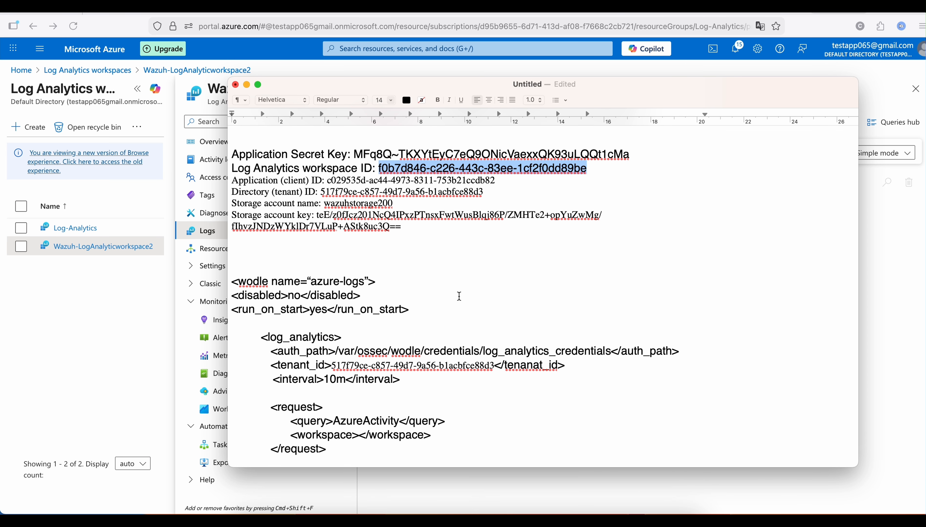
pyautogui.scroll(-5, 421, 344)
pyautogui.scroll(1, 422, 344)
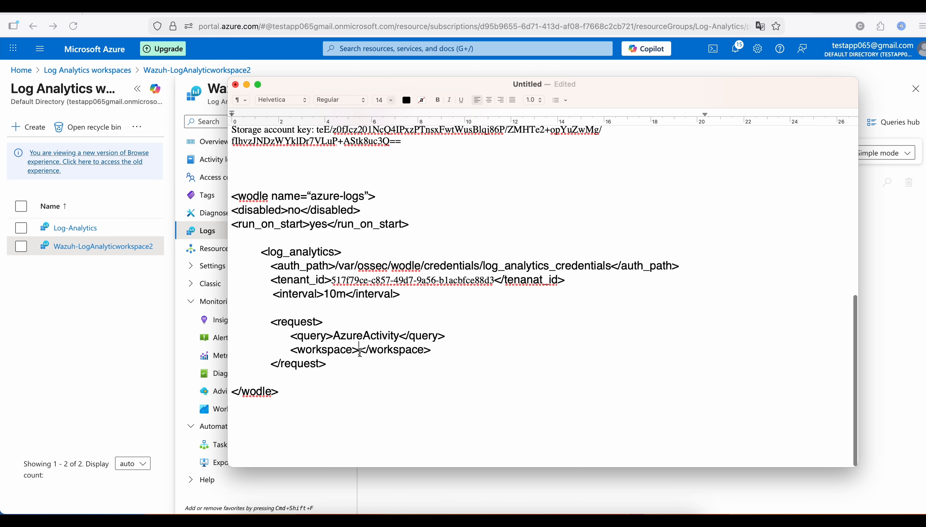
pyautogui.press('super+v')
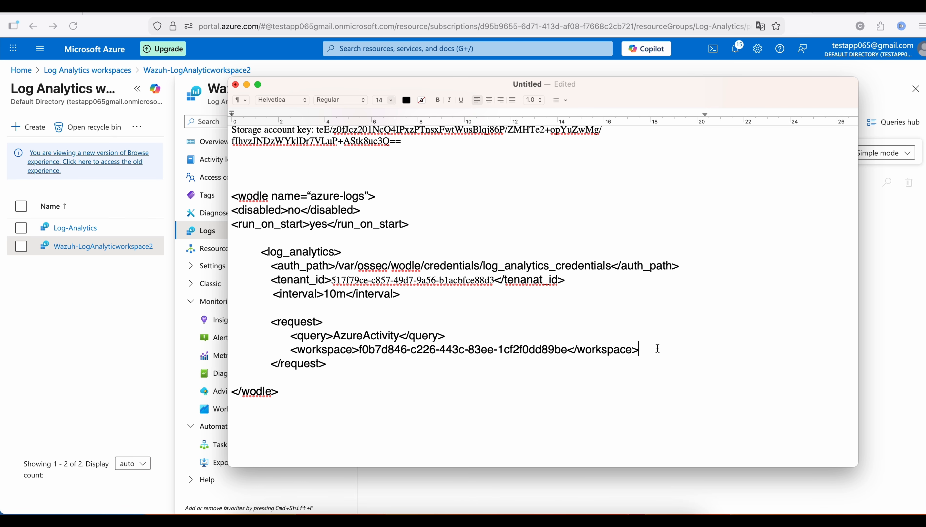
# Add an indented time_offset element with the value 1d below the workspace line
pyautogui.press('Return')
pyautogui.press('Tab')
pyautogui.press('Tab')
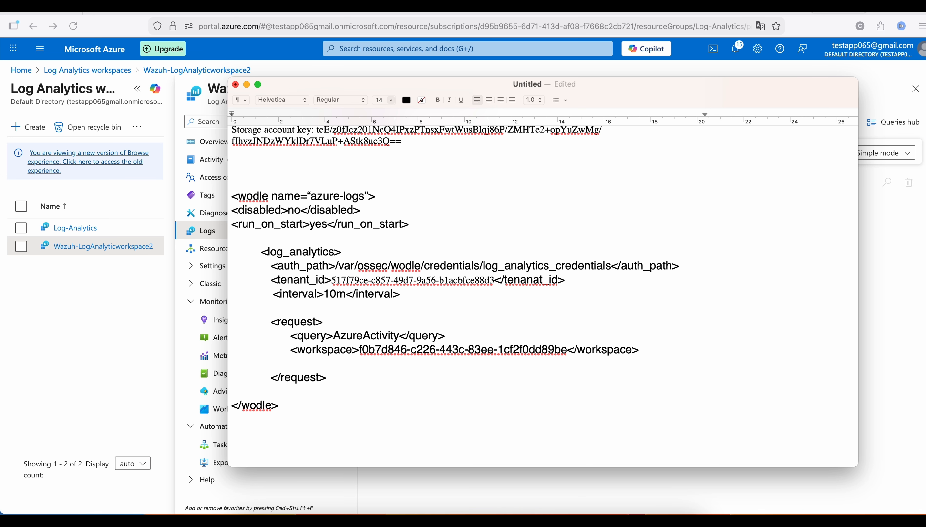
pyautogui.write('<time')
pyautogui.write('_offset>')
pyautogui.press('Left')
pyautogui.press('Right')
pyautogui.press('Right')
pyautogui.write('</ti')
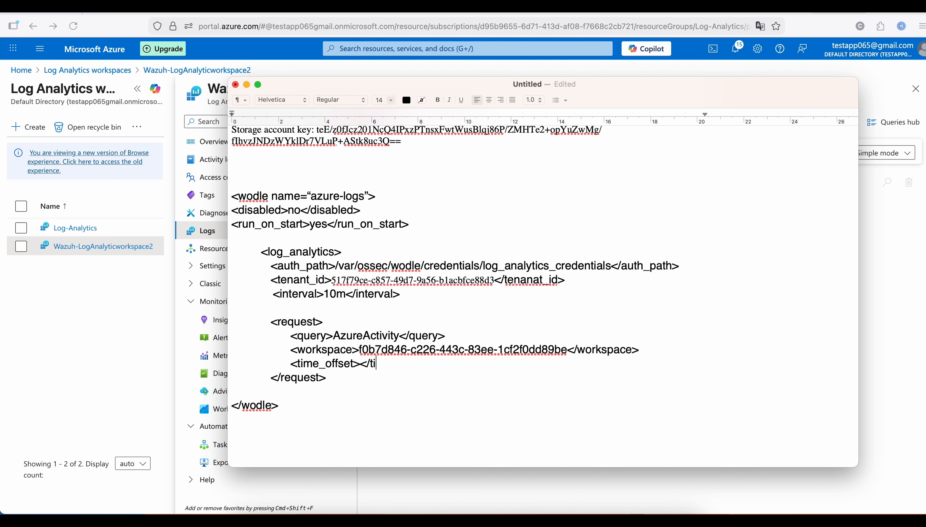
pyautogui.write('me_offset>')
pyautogui.press('Left')
pyautogui.write('1d')
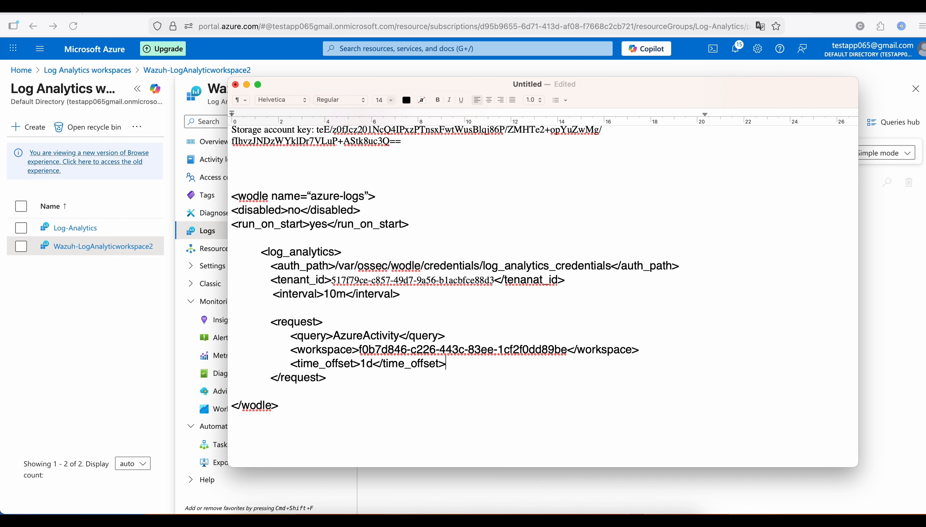
# Duplicate the whole request block below the first one and indent its opening tag to match
pyautogui.scroll(-2, 518, 353)
pyautogui.moveTo(271, 281); pyautogui.dragTo(335, 346)
pyautogui.press('super+c')
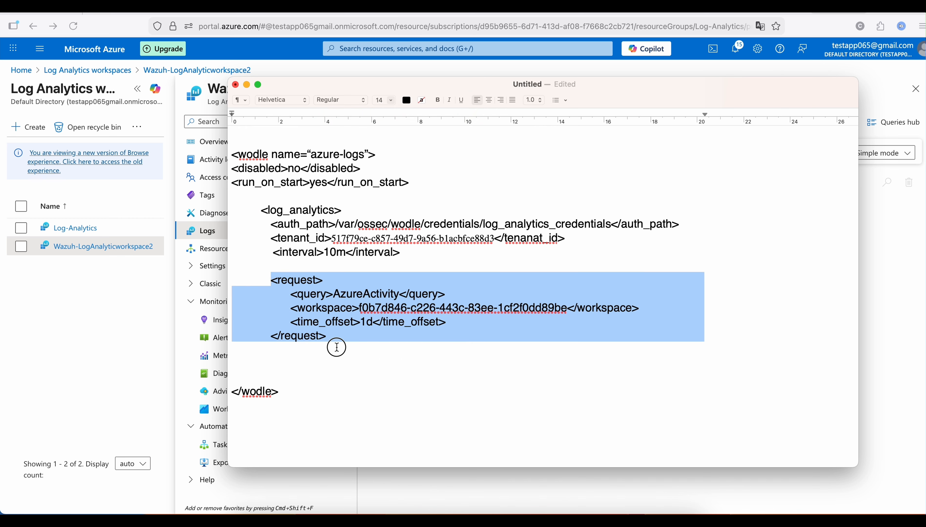
pyautogui.click(265, 357)
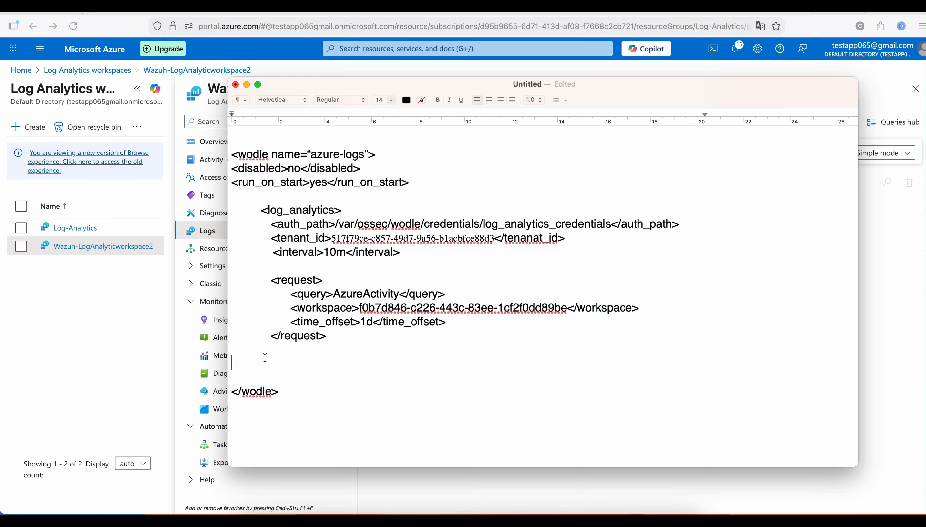
pyautogui.press('super+v')
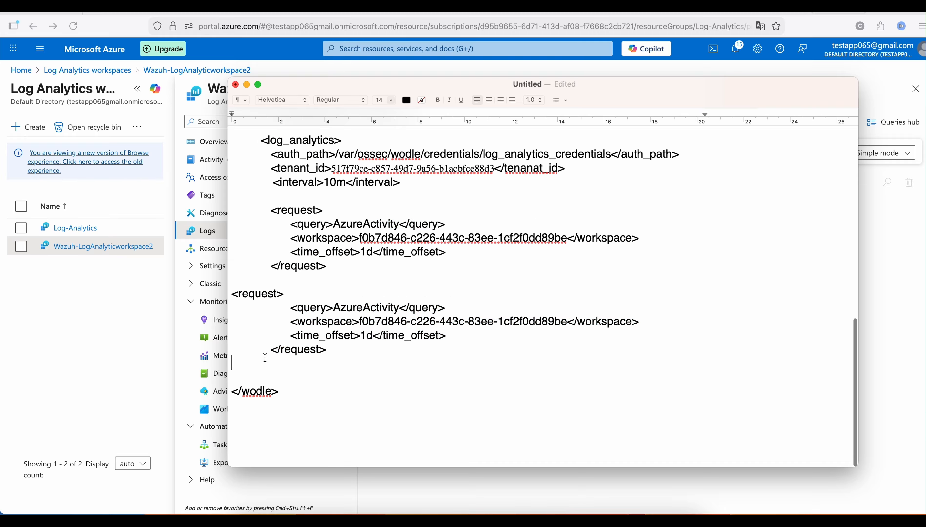
pyautogui.click(231, 297)
pyautogui.press('Tab')
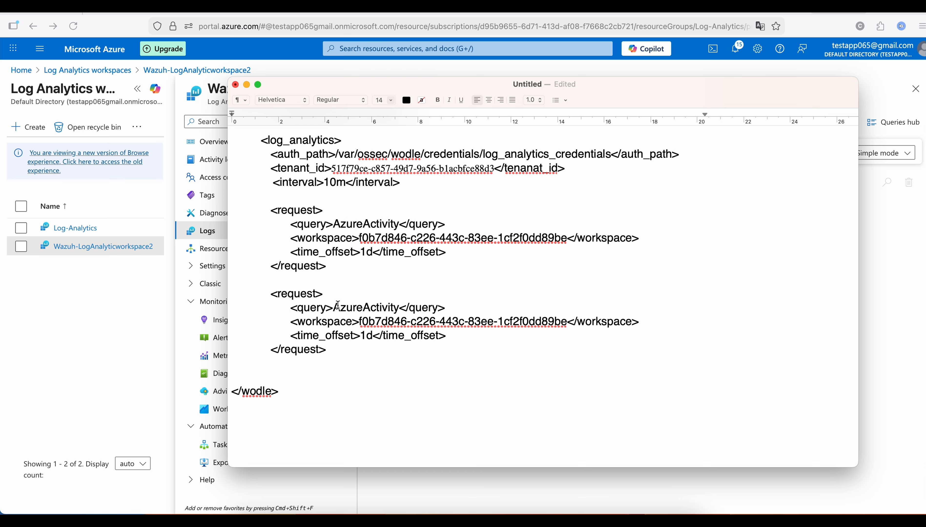
# Replace the query value in the second request block with AuditLogs
pyautogui.moveTo(334, 307); pyautogui.dragTo(402, 307)
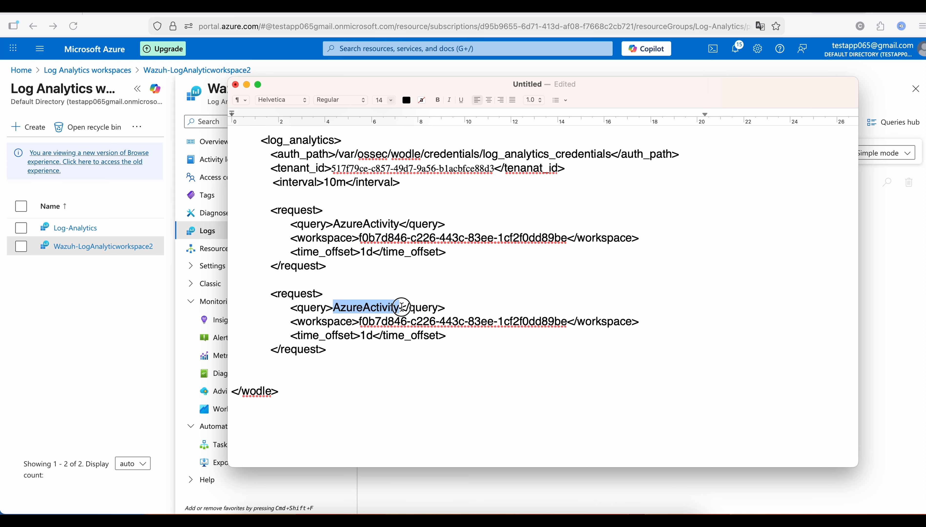
pyautogui.write('azure-audit logs')
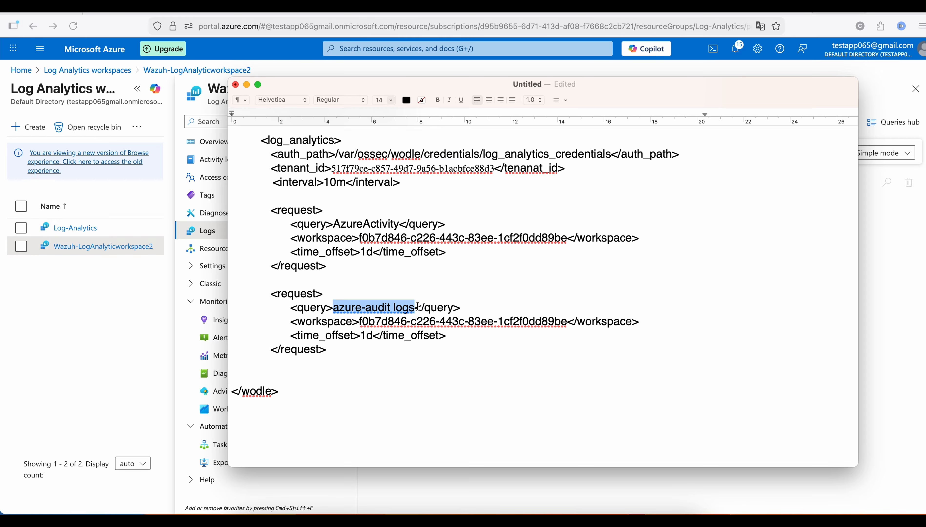
pyautogui.write('Audit')
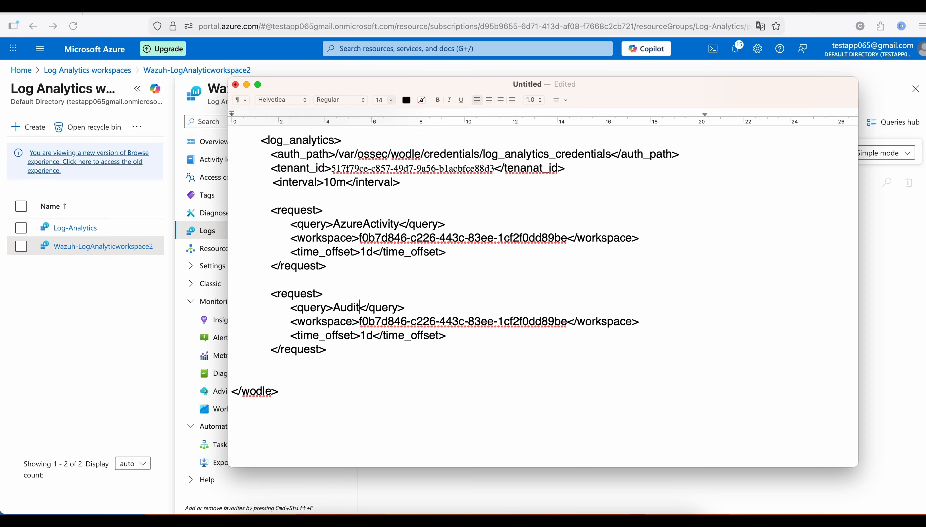
pyautogui.write('Logs')
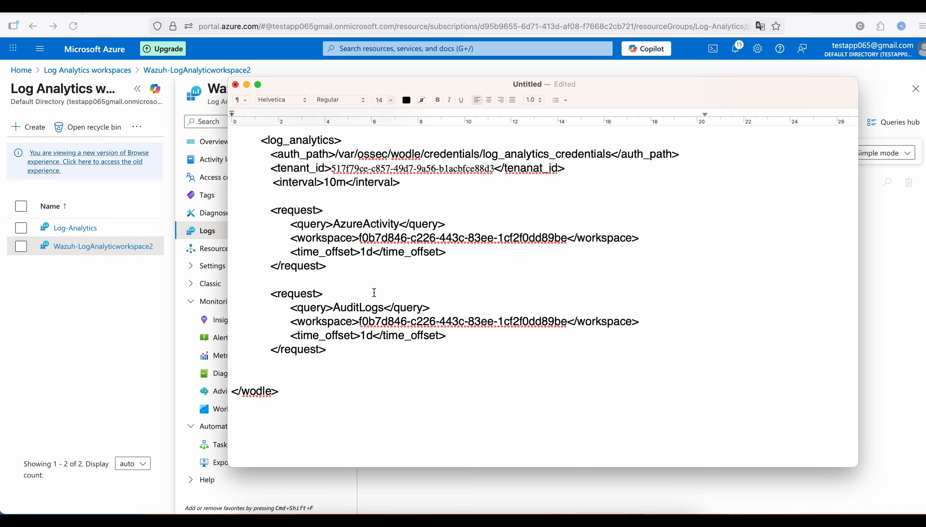
# Add a tag element with the value azure-auditlogs below the AuditLogs query line
pyautogui.click(438, 308)
pyautogui.press('Return')
pyautogui.press('Tab')
pyautogui.press('Tab')
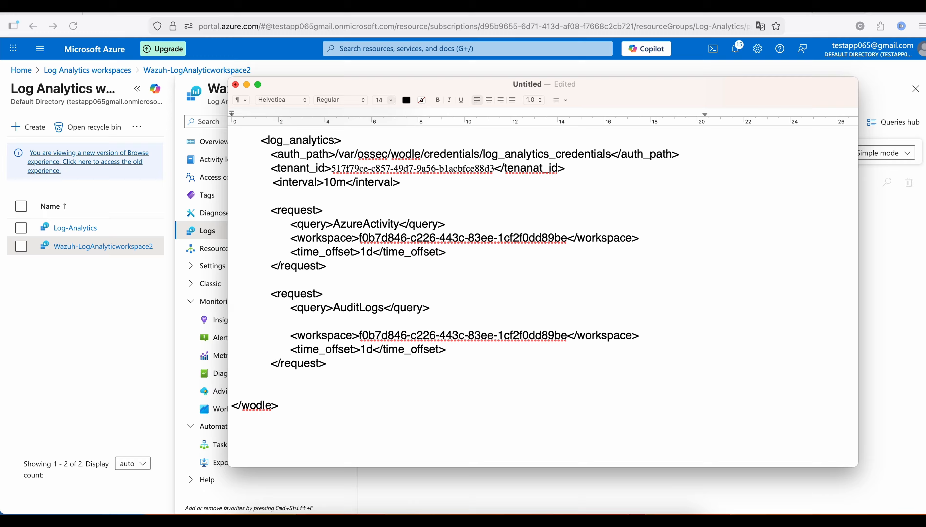
pyautogui.write('<tag>')
pyautogui.write('</tag>')
pyautogui.press('Left')
pyautogui.press('Left')
pyautogui.press('Left')
pyautogui.press('Left')
pyautogui.press('Left')
pyautogui.press('Left')
pyautogui.write('azure')
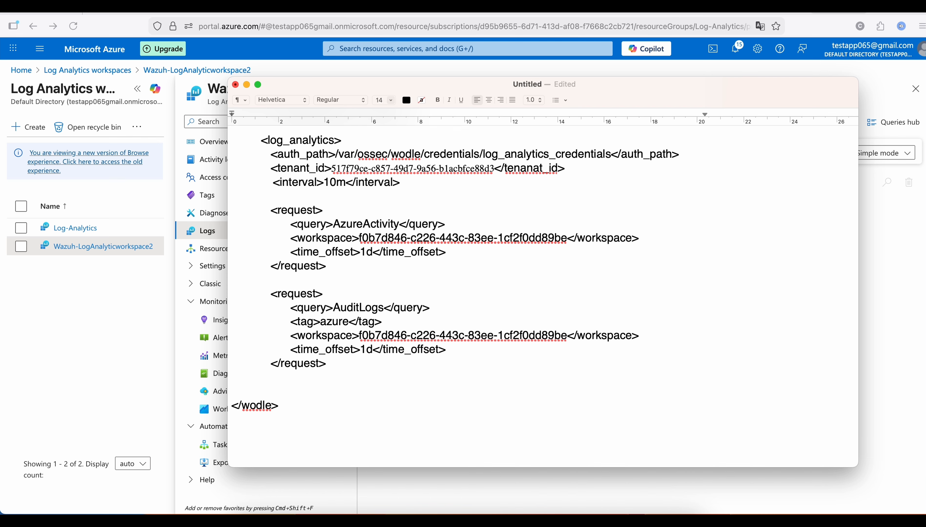
pyautogui.write('-auditlogs')
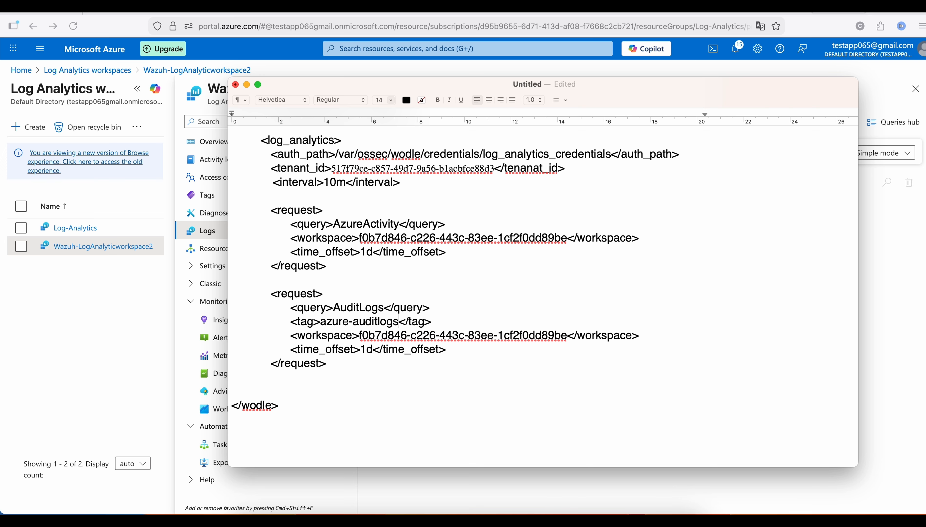
# Close the log analytics section with an indented </log_analytics> tag below the second request block
pyautogui.click(610, 361)
pyautogui.scroll(4, 610, 361)
pyautogui.scroll(-3, 610, 361)
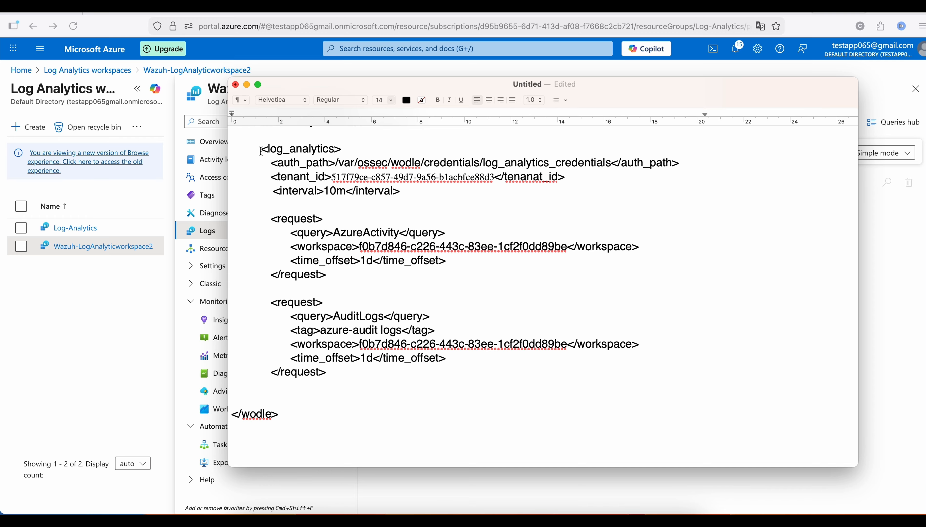
pyautogui.moveTo(260, 150); pyautogui.dragTo(349, 147)
pyautogui.press('super+c')
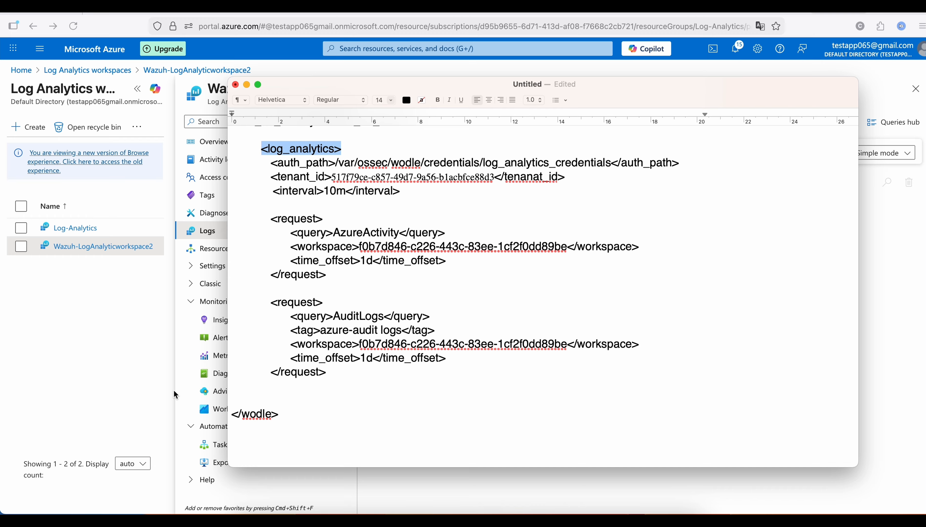
pyautogui.click(264, 385)
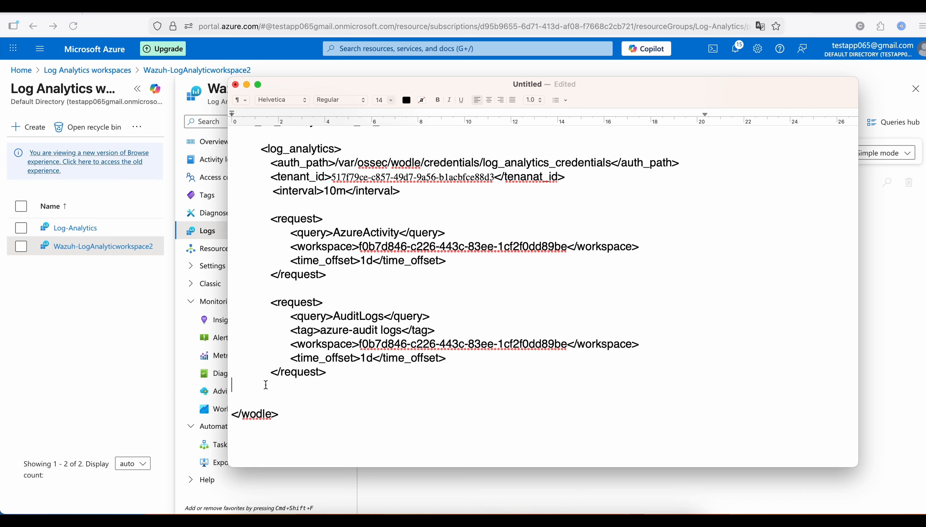
pyautogui.press('super+v')
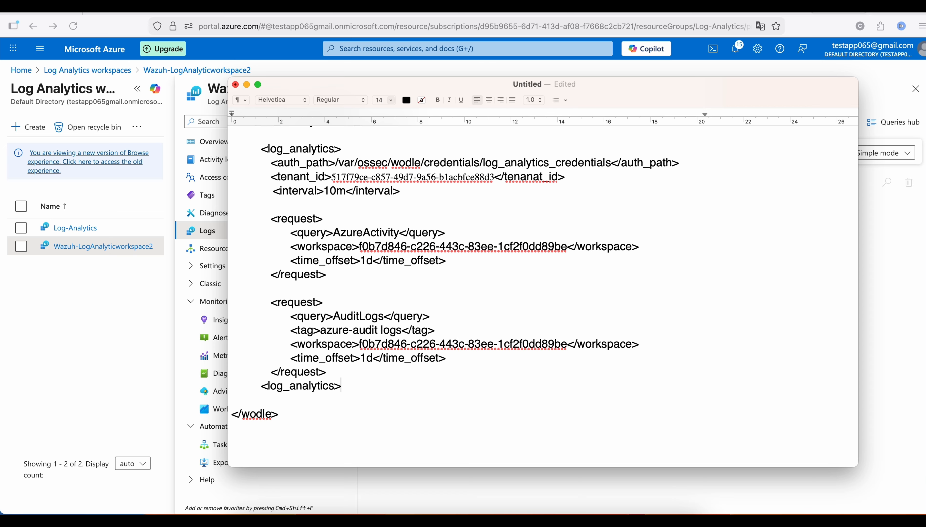
pyautogui.click(268, 385)
pyautogui.write('/')
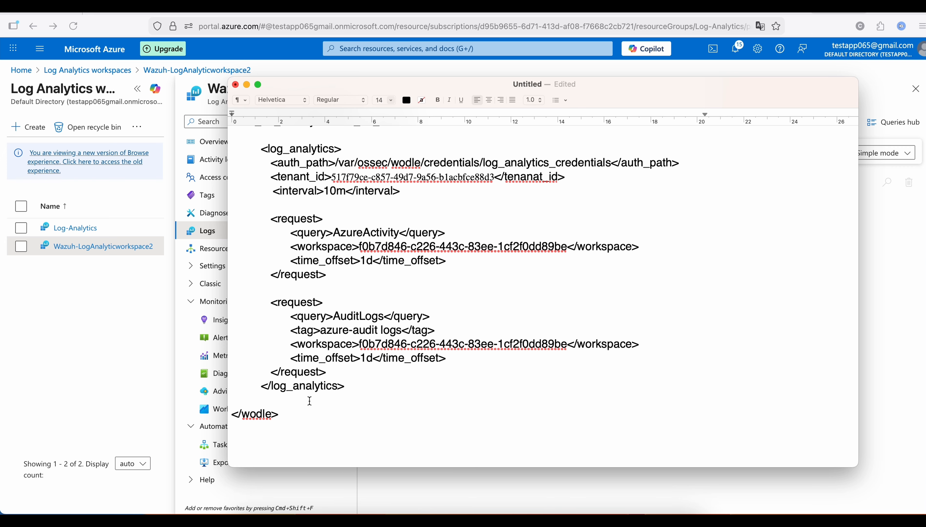
# Start a new indented section with an opening <graph> tag below the closed log_analytics block
pyautogui.click(355, 385)
pyautogui.press('Return')
pyautogui.press('Return')
pyautogui.press('Tab')
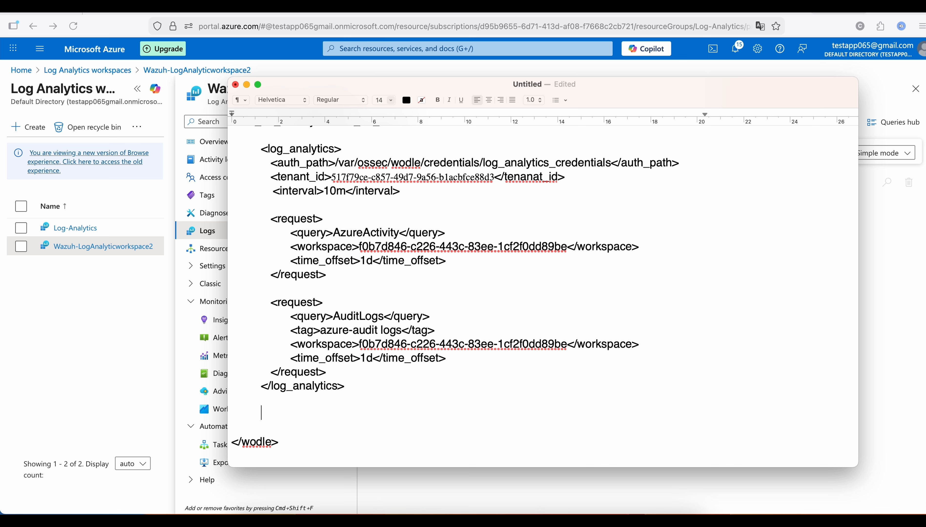
pyautogui.write('<graph>')
# Copy the auth_path line of the log_analytics section and add an indented closing </graph> tag two lines below the opening <graph> tag
pyautogui.moveTo(271, 162); pyautogui.dragTo(687, 162)
pyautogui.press('super+c')
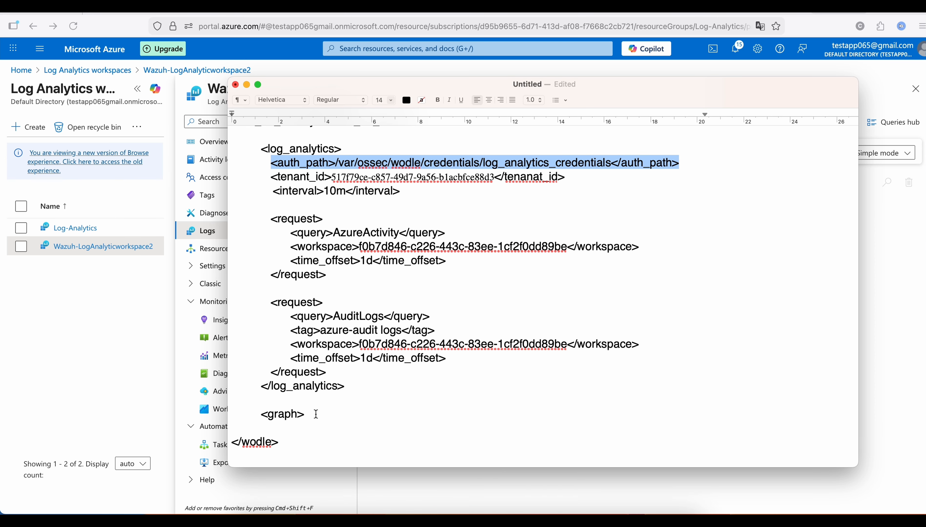
pyautogui.click(318, 414)
pyautogui.press('Return')
pyautogui.press('Return')
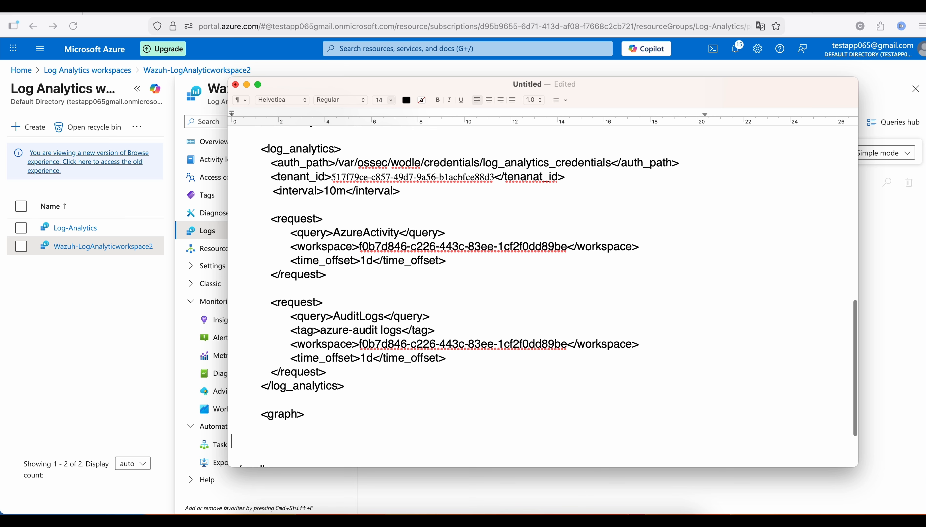
pyautogui.press('Tab')
pyautogui.write('</')
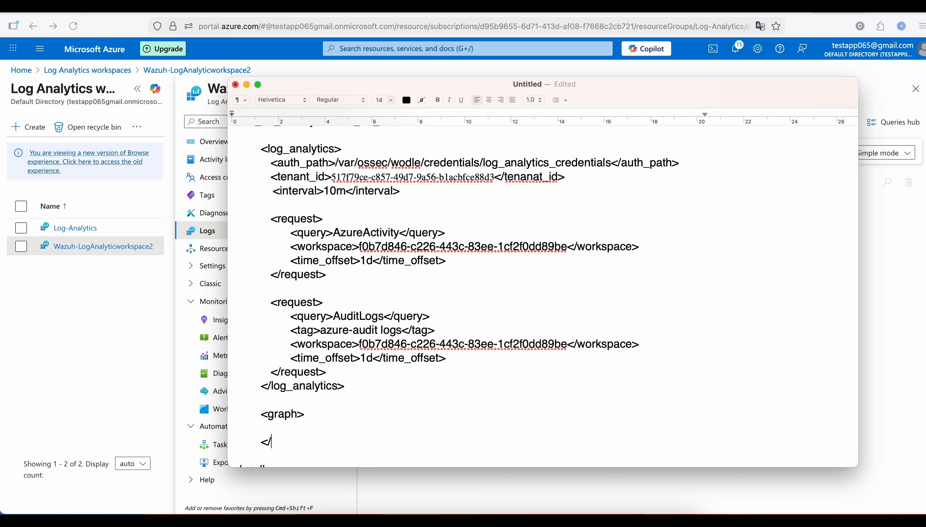
pyautogui.write('graph>')
# Paste the copied auth_path line, indented, inside the graph section and change its credentials file name to graph_credentials
pyautogui.click(280, 426)
pyautogui.press('Tab')
pyautogui.press('Tab')
pyautogui.press('super+v')
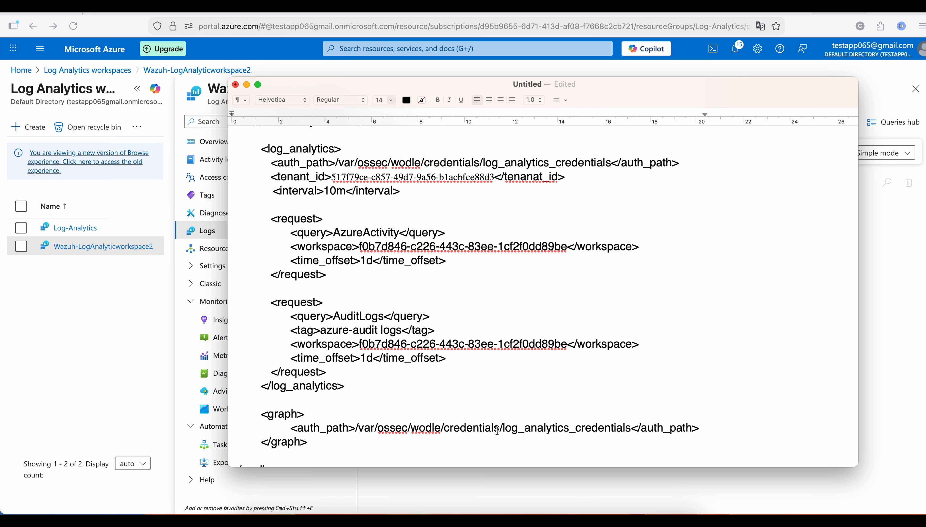
pyautogui.click(511, 428)
pyautogui.moveTo(511, 428); pyautogui.dragTo(571, 431)
pyautogui.write('graph')
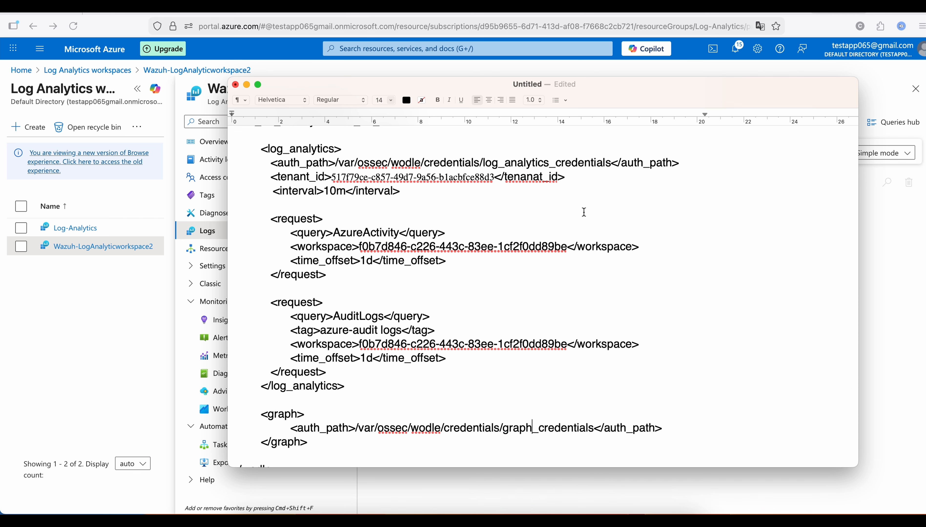
# Compare the credentials file paths in the auth_path lines of the log_analytics and graph sections
pyautogui.moveTo(435, 159); pyautogui.dragTo(595, 157)
pyautogui.scroll(-5, 398, 410)
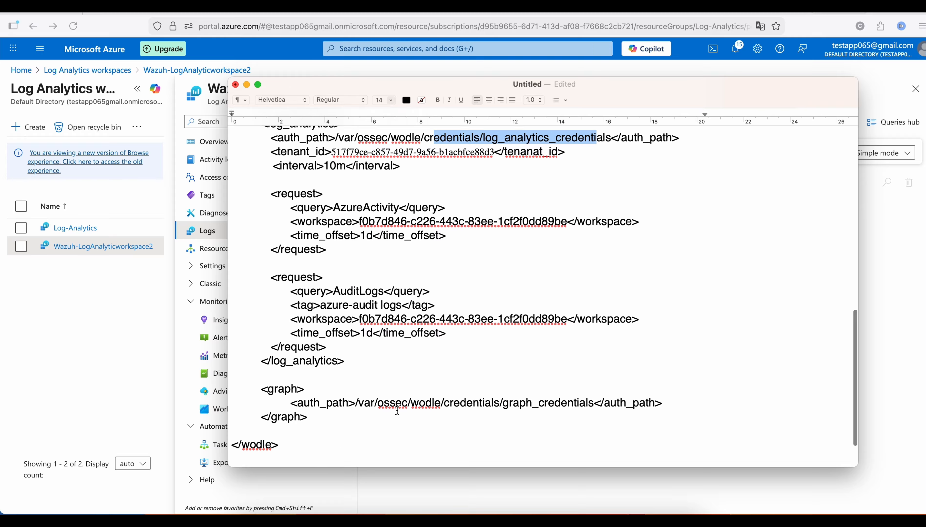
pyautogui.moveTo(421, 350); pyautogui.dragTo(593, 355)
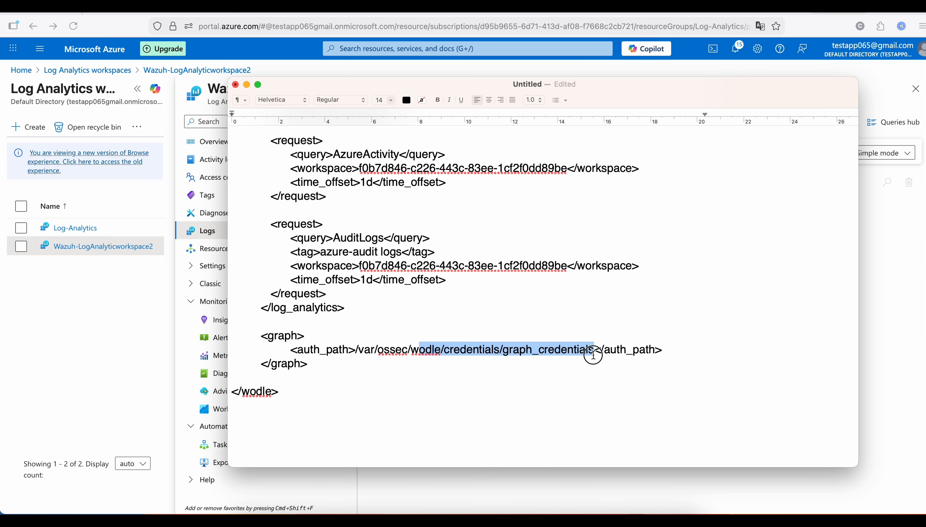
pyautogui.click(484, 390)
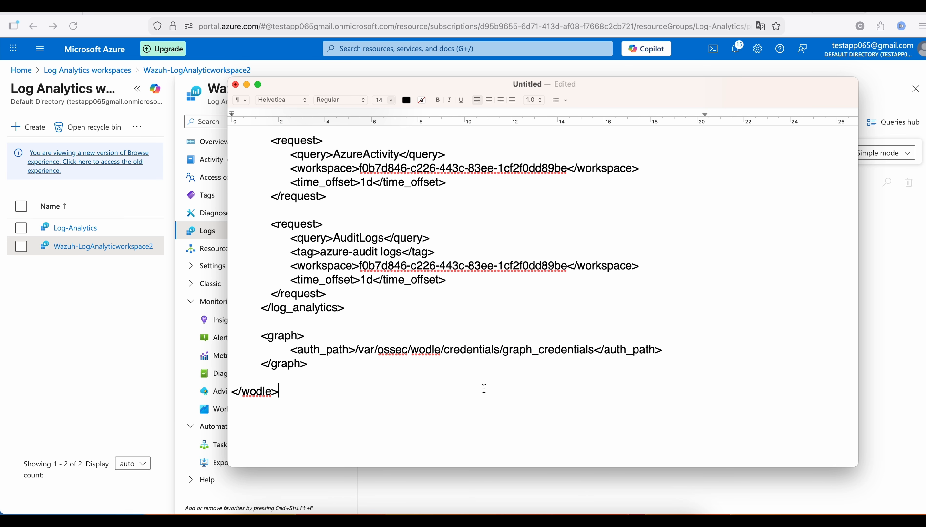
pyautogui.scroll(5, 498, 323)
pyautogui.scroll(-2, 498, 322)
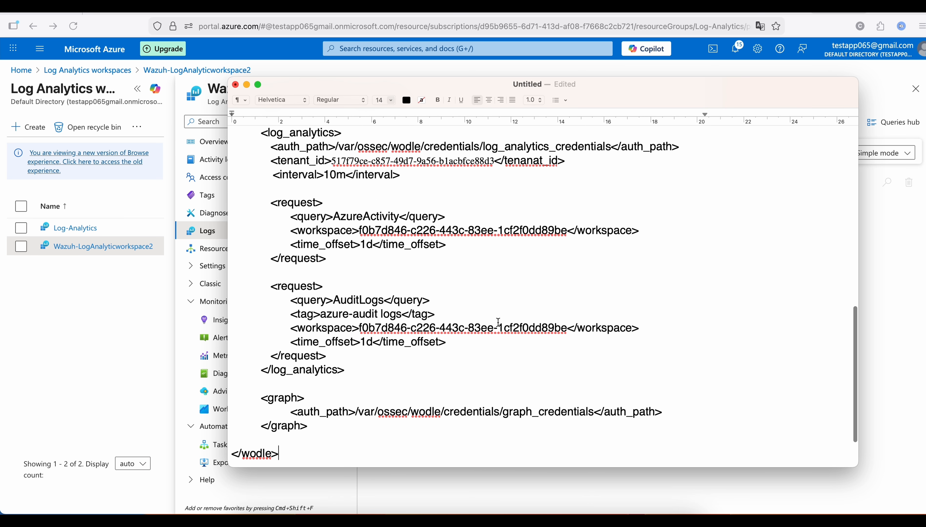
pyautogui.moveTo(483, 144); pyautogui.dragTo(549, 146)
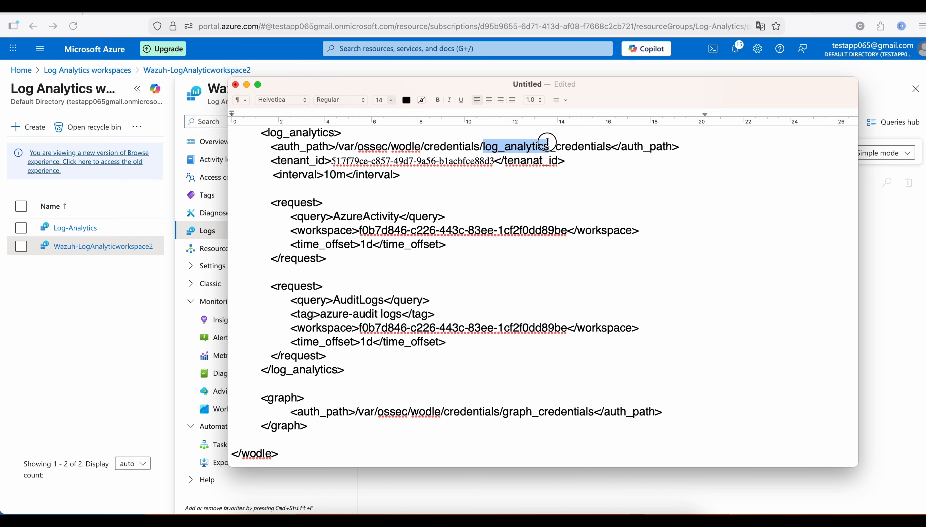
pyautogui.click(513, 423)
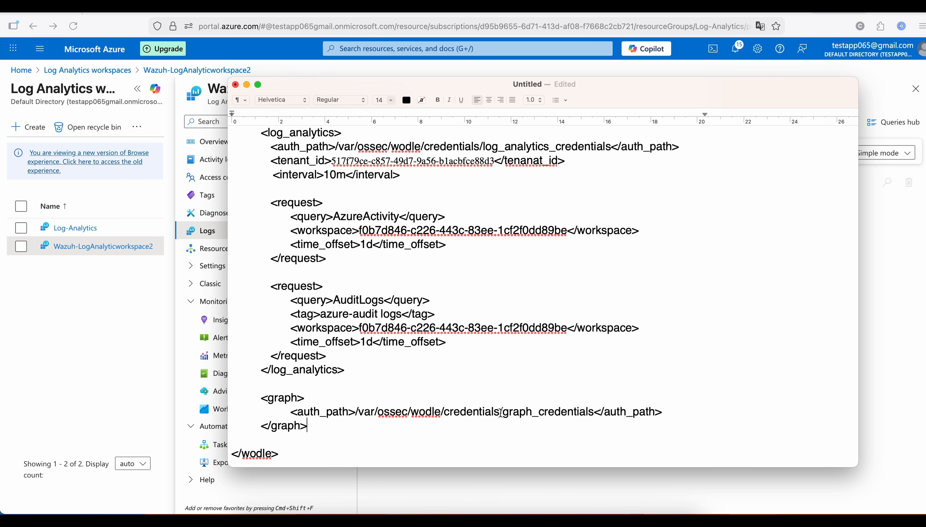
pyautogui.scroll(-4, 501, 412)
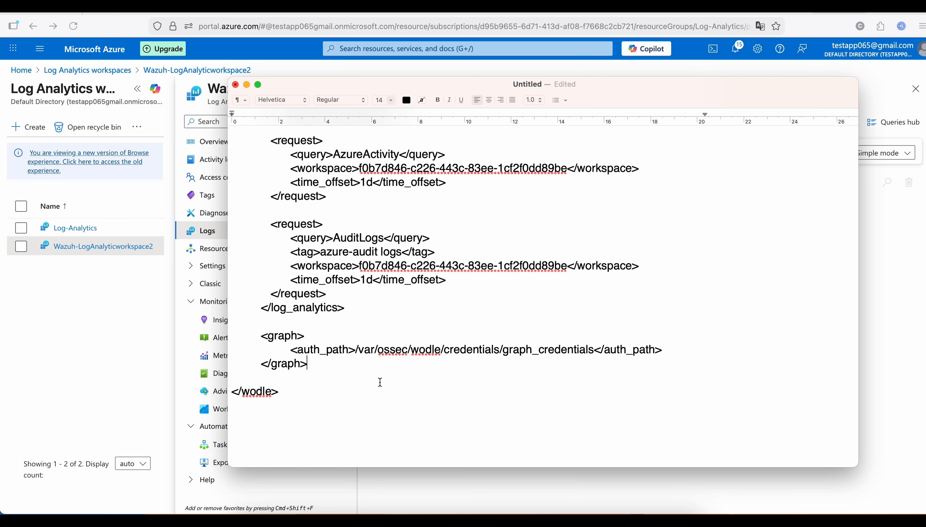
# Copy the tenant_id line from the log_analytics section onto a new indented line below the graph section's auth_path
pyautogui.click(681, 350)
pyautogui.press('Return')
pyautogui.press('Tab')
pyautogui.press('Tab')
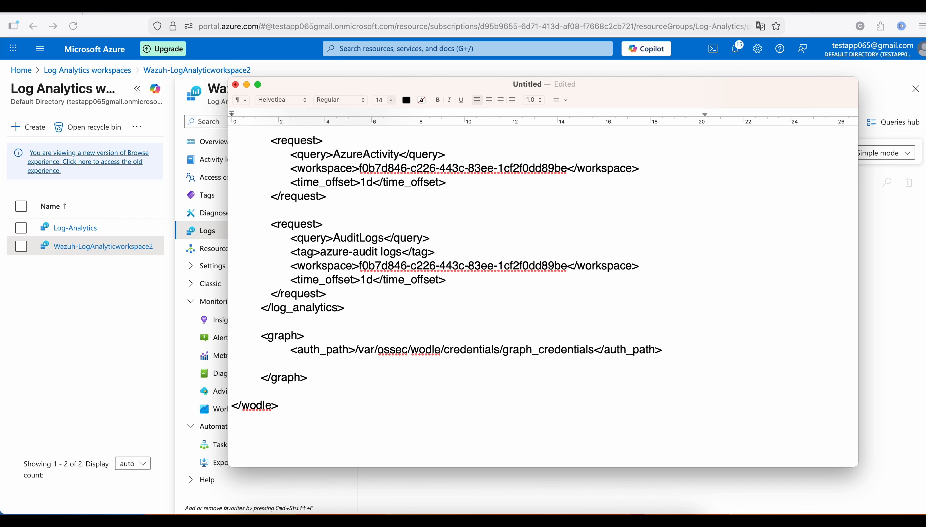
pyautogui.scroll(5, 543, 293)
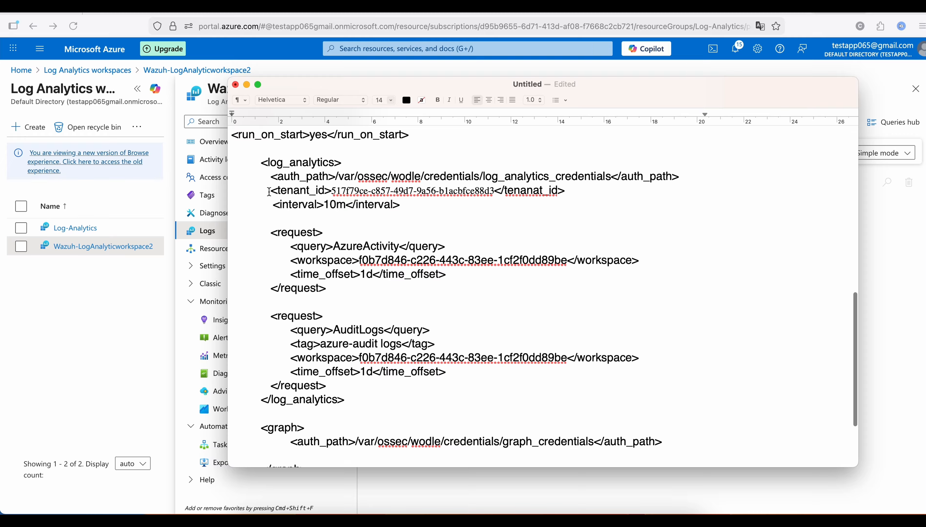
pyautogui.moveTo(271, 193); pyautogui.dragTo(568, 194)
pyautogui.press('super+c')
pyautogui.scroll(-6, 417, 305)
pyautogui.click(299, 348)
pyautogui.press('super+v')
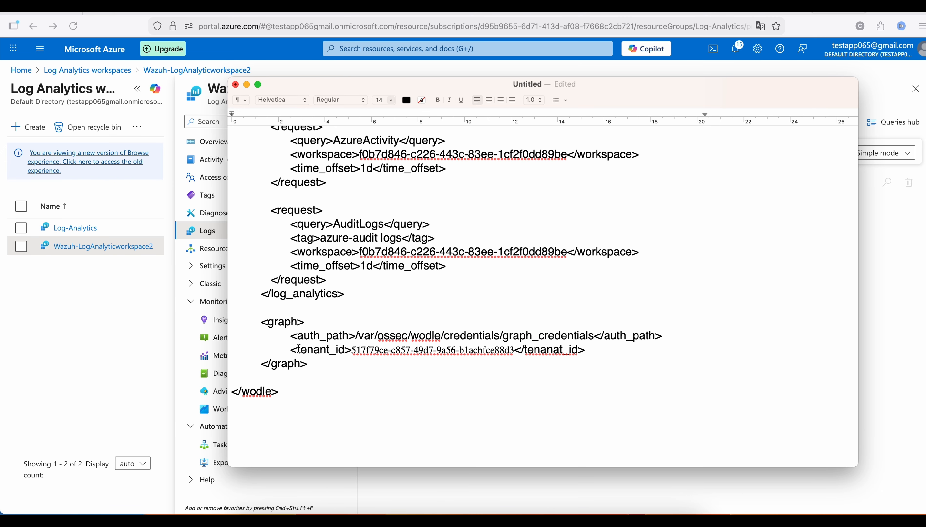
# Copy the 10m interval line from the log_analytics section onto a new line below the graph section's tenant_id
pyautogui.press('Return')
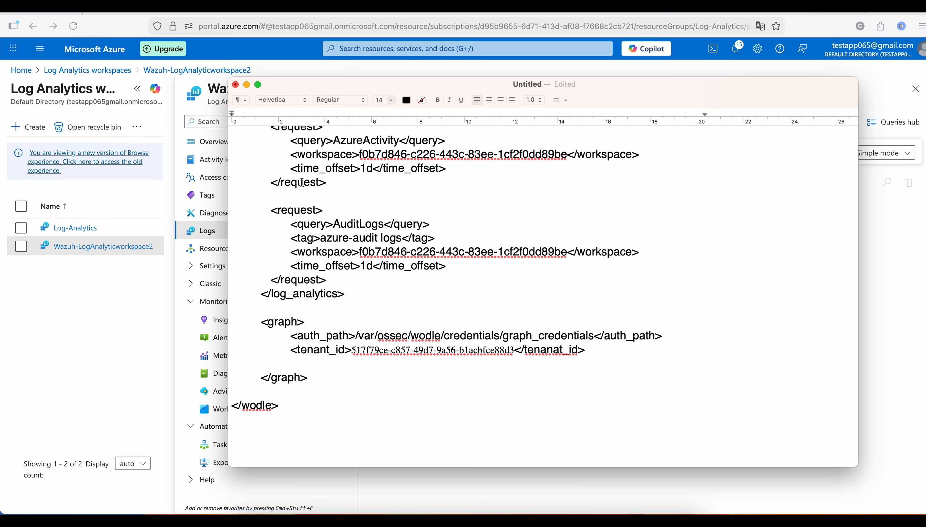
pyautogui.scroll(1, 301, 183)
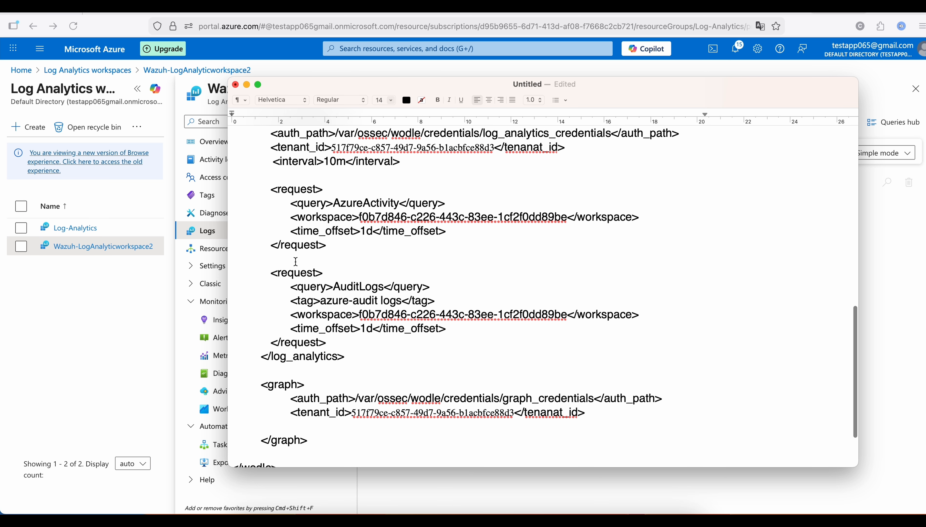
pyautogui.scroll(3, 296, 261)
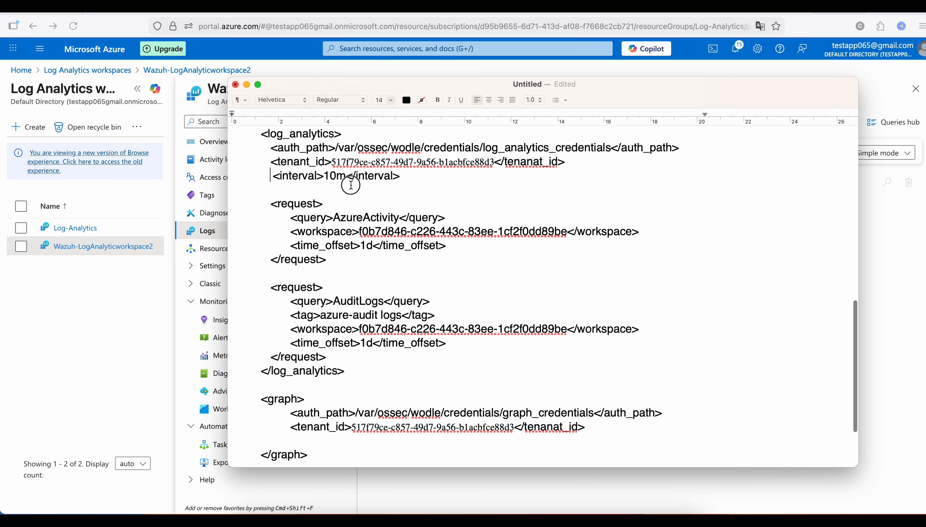
pyautogui.tripleClick(350, 179)
pyautogui.moveTo(390, 186); pyautogui.dragTo(401, 175)
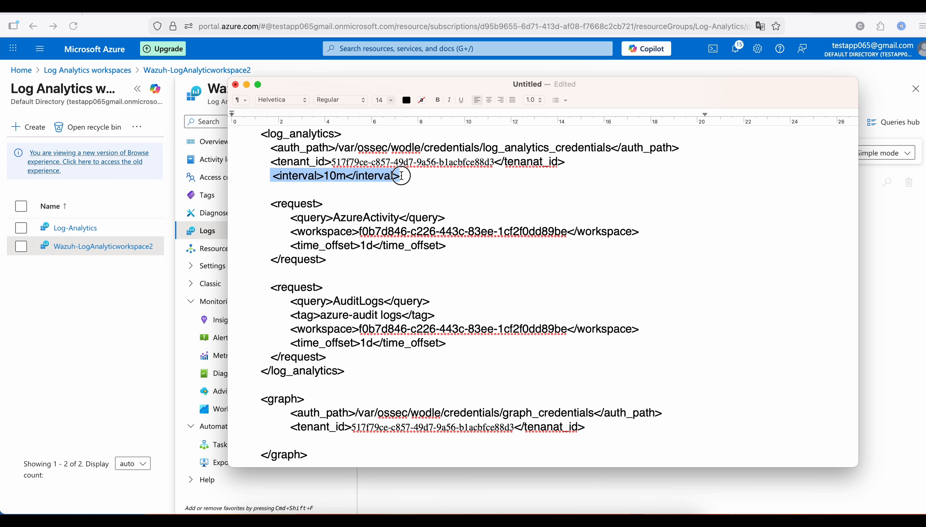
pyautogui.scroll(-5, 407, 299)
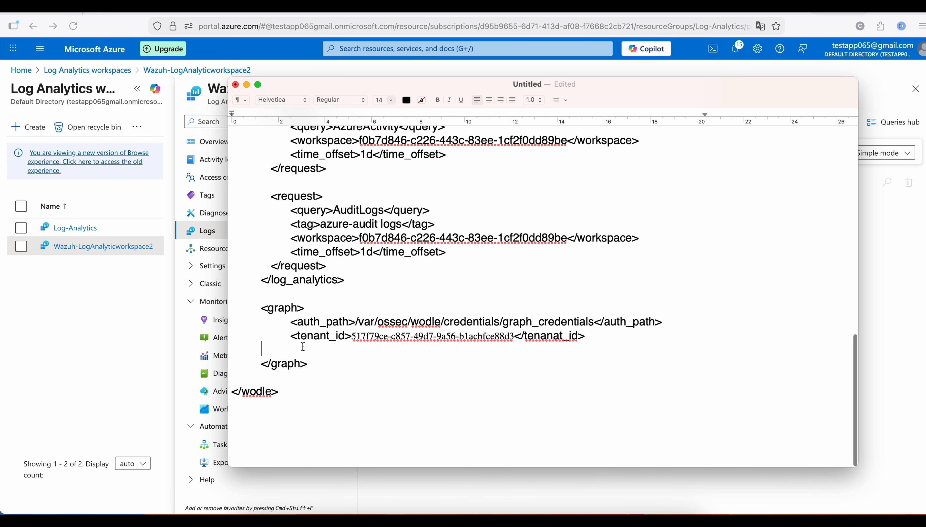
pyautogui.press('Tab')
pyautogui.press('super+v')
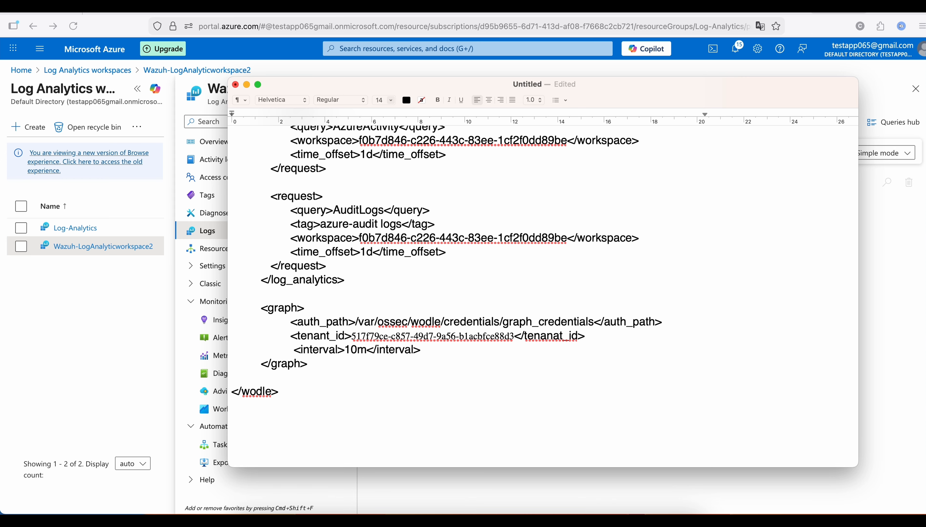
# Add an empty indented <request></request> block below the interval line of the graph section, leaving a line between its tags
pyautogui.press('Return')
pyautogui.press('Return')
pyautogui.press('Return')
pyautogui.press('Tab')
pyautogui.press('Up')
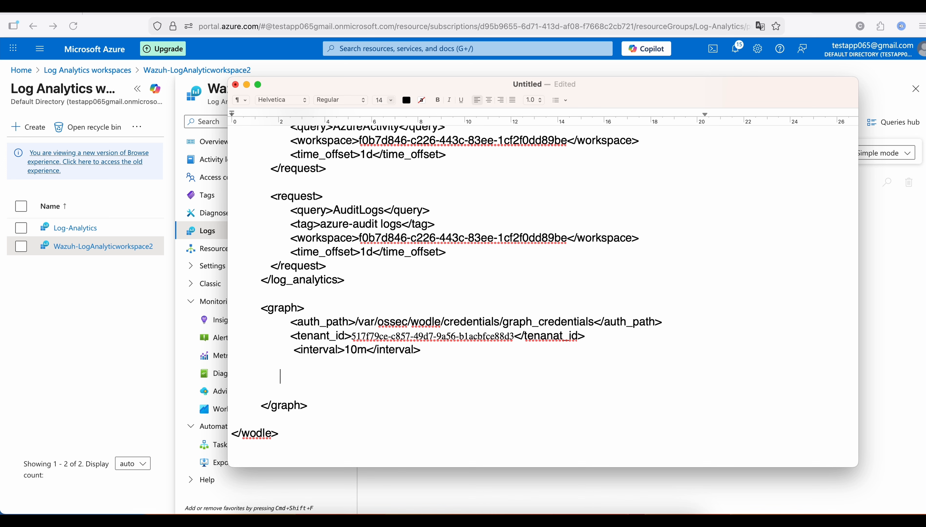
pyautogui.write('<request>')
pyautogui.press('Return')
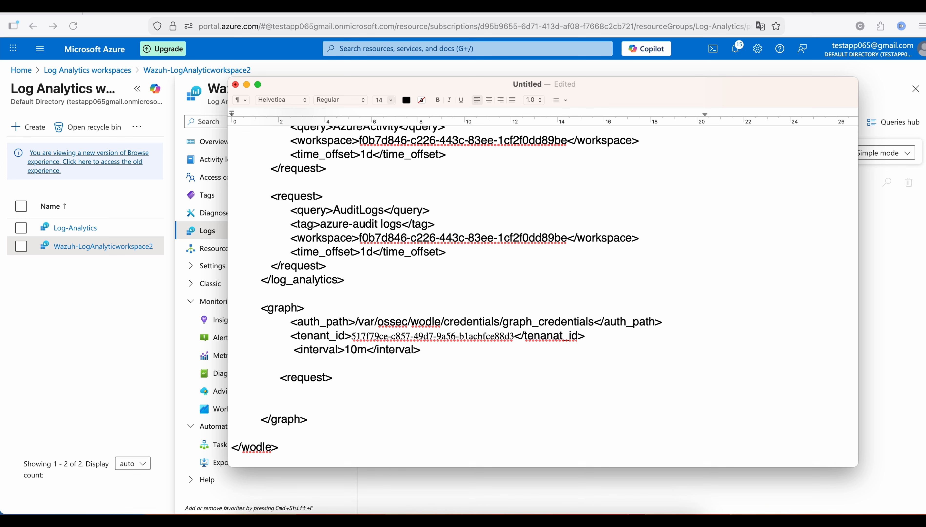
pyautogui.press('Return')
pyautogui.press('Tab')
pyautogui.press('Tab')
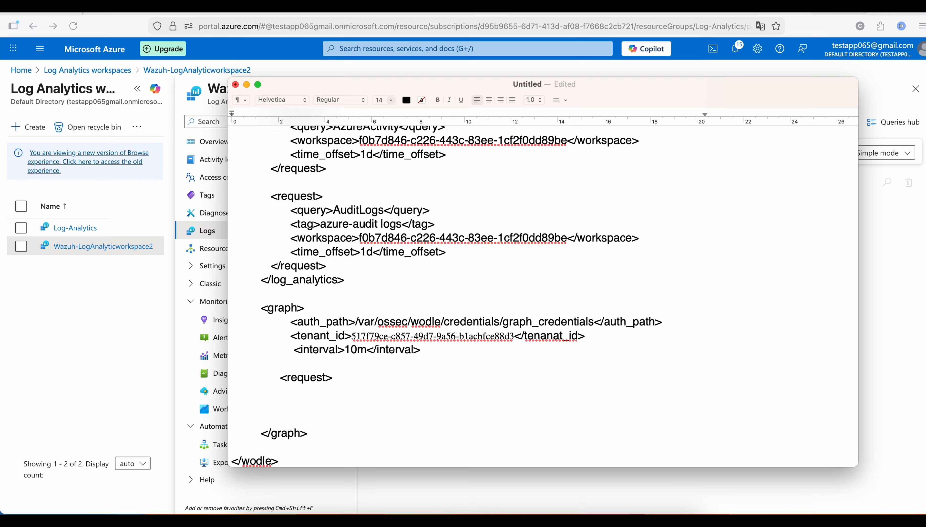
pyautogui.press('BackSpace')
pyautogui.write('</request>')
# Copy the AuditLogs query line into the graph section's request block and change its value to auditLogs/signIns
pyautogui.scroll(2, 267, 241)
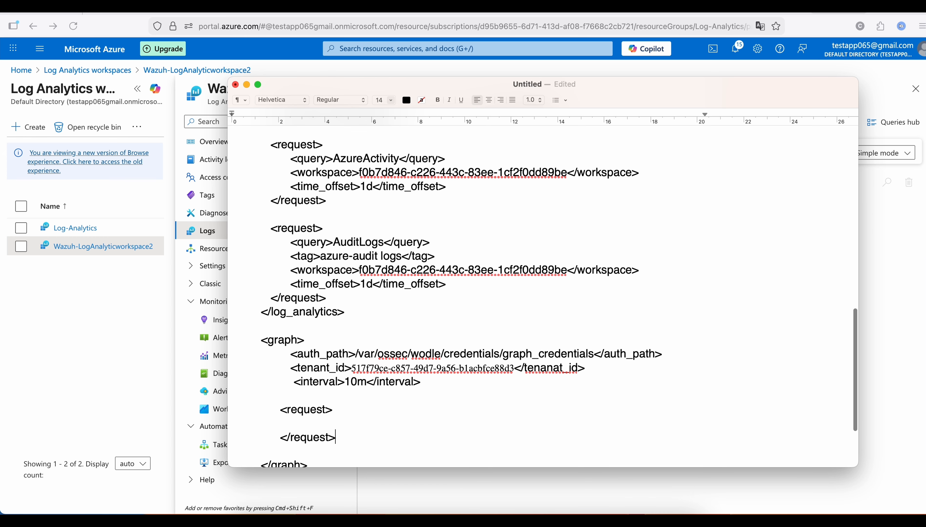
pyautogui.moveTo(292, 243); pyautogui.dragTo(428, 243)
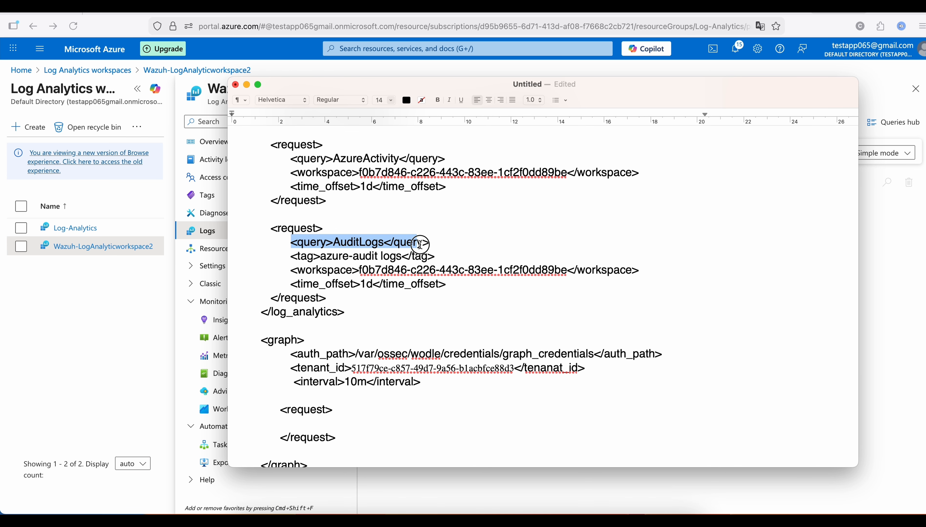
pyautogui.scroll(-3, 386, 320)
pyautogui.scroll(-3, 387, 320)
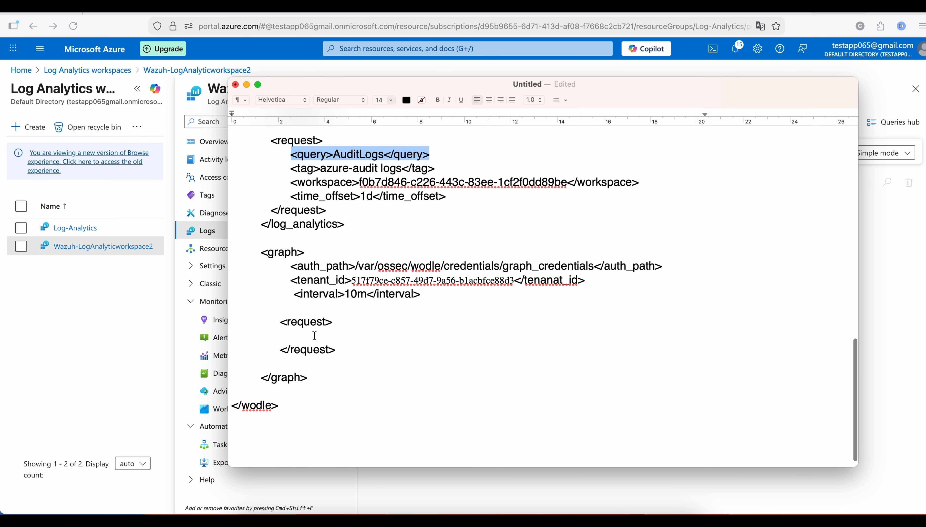
pyautogui.click(315, 336)
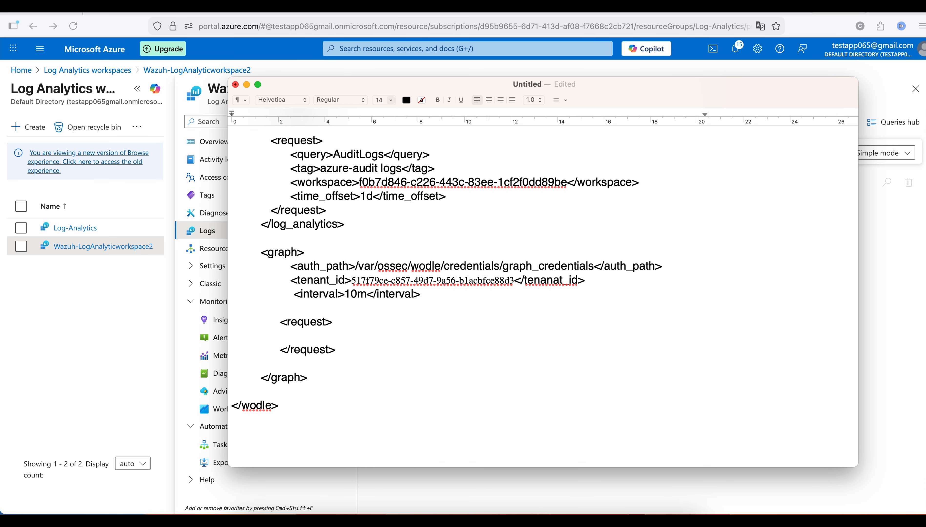
pyautogui.press('super+v')
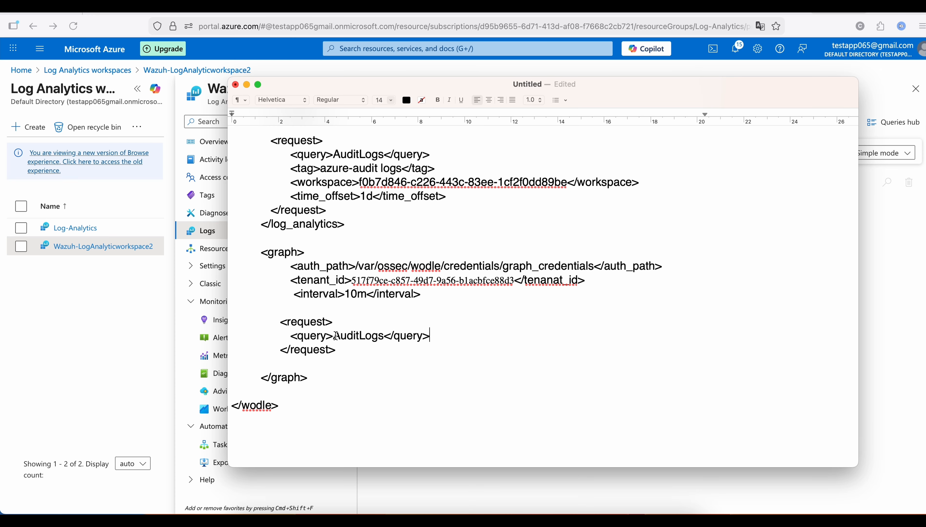
pyautogui.moveTo(337, 335); pyautogui.dragTo(389, 335)
pyautogui.press('BackSpace')
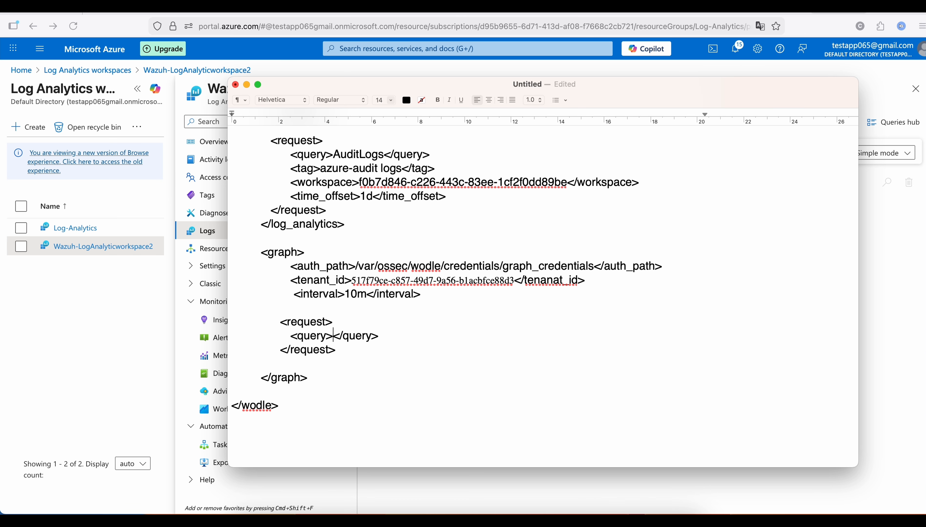
pyautogui.write('auditLogs')
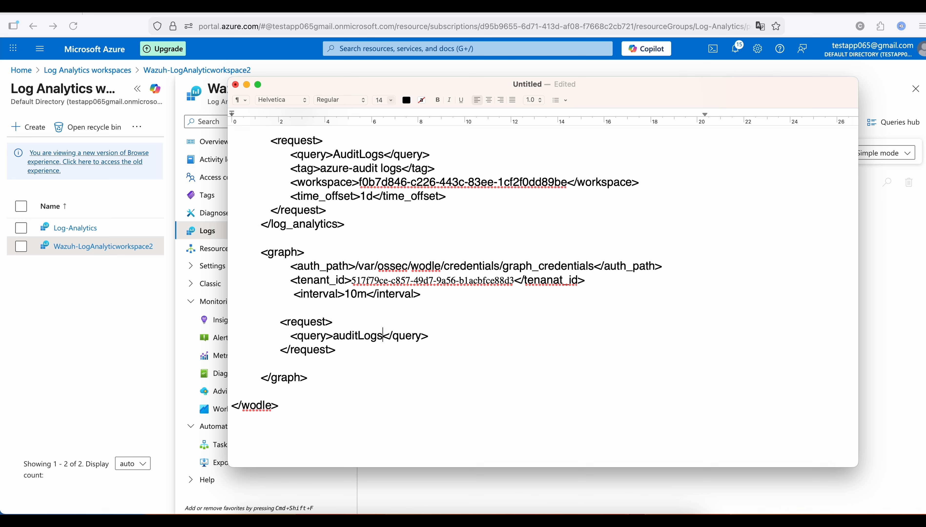
pyautogui.write('/sign')
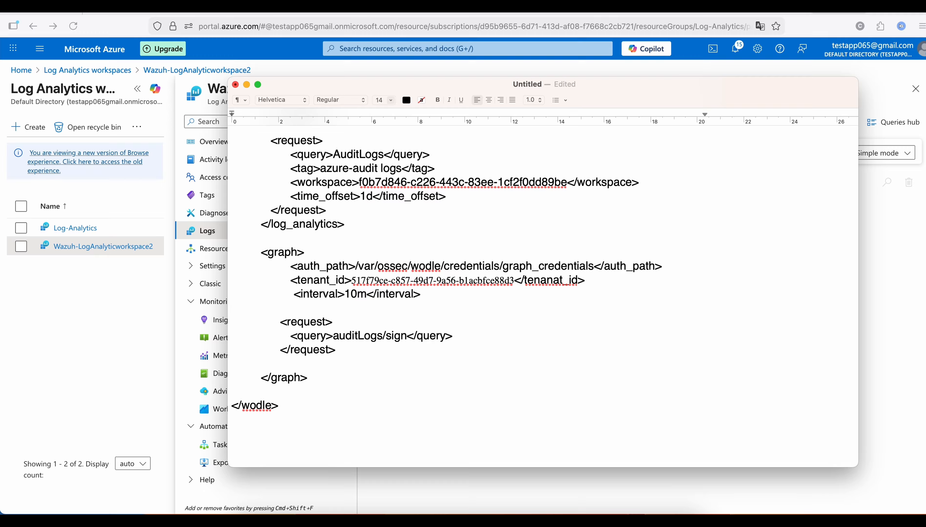
pyautogui.write('Ins')
# Copy the 1d time_offset line from the AuditLogs request onto a new indented line below the auditLogs/signIns query
pyautogui.moveTo(291, 196); pyautogui.dragTo(456, 198)
pyautogui.press('super+c')
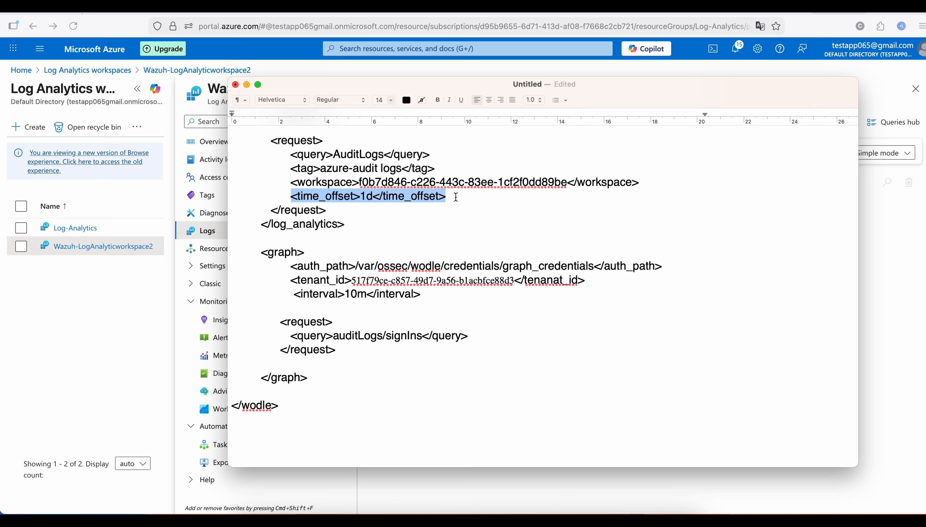
pyautogui.click(474, 336)
pyautogui.press('Return')
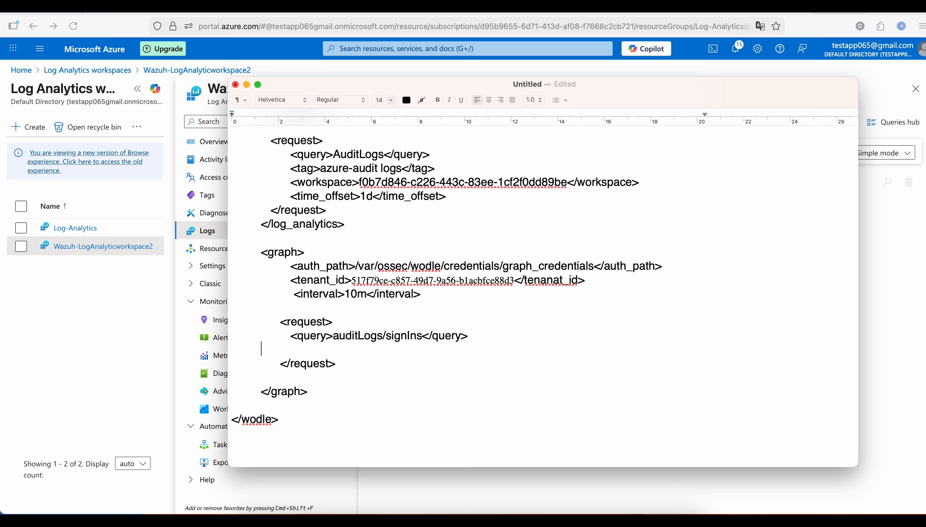
pyautogui.press('Tab')
pyautogui.press('Tab')
pyautogui.press('super+v')
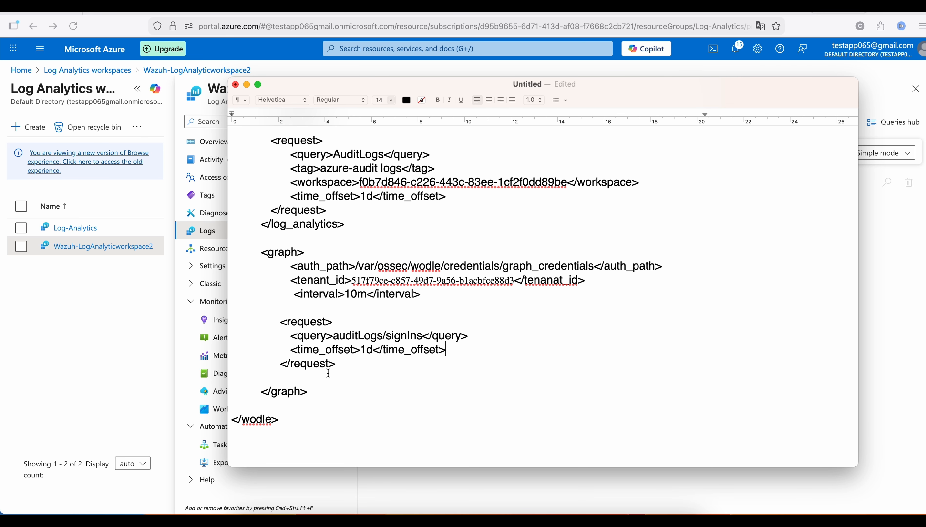
# Duplicate the auditLogs/signIns request block below itself in the graph section, leaving an empty line between the two blocks
pyautogui.scroll(-2, 328, 373)
pyautogui.moveTo(281, 302); pyautogui.dragTo(340, 342)
pyautogui.press('super+c')
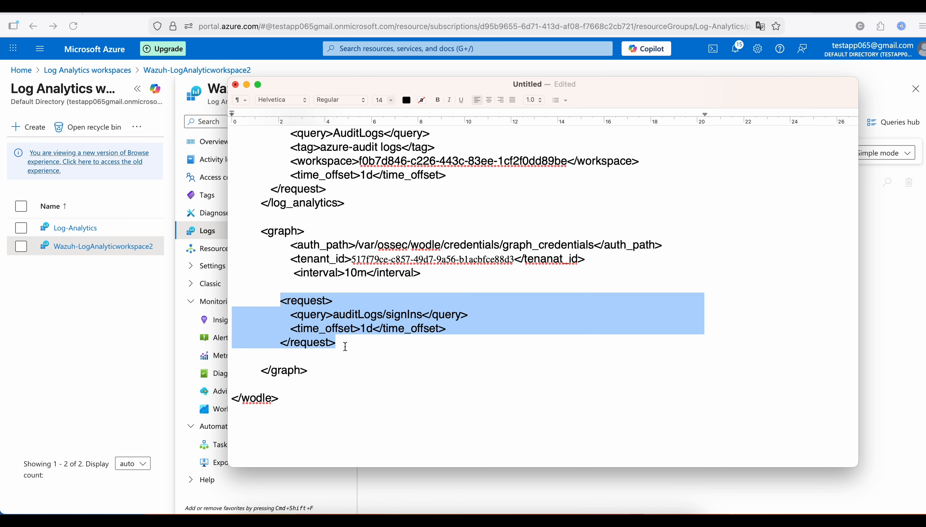
pyautogui.click(295, 358)
pyautogui.press('Return')
pyautogui.press('Return')
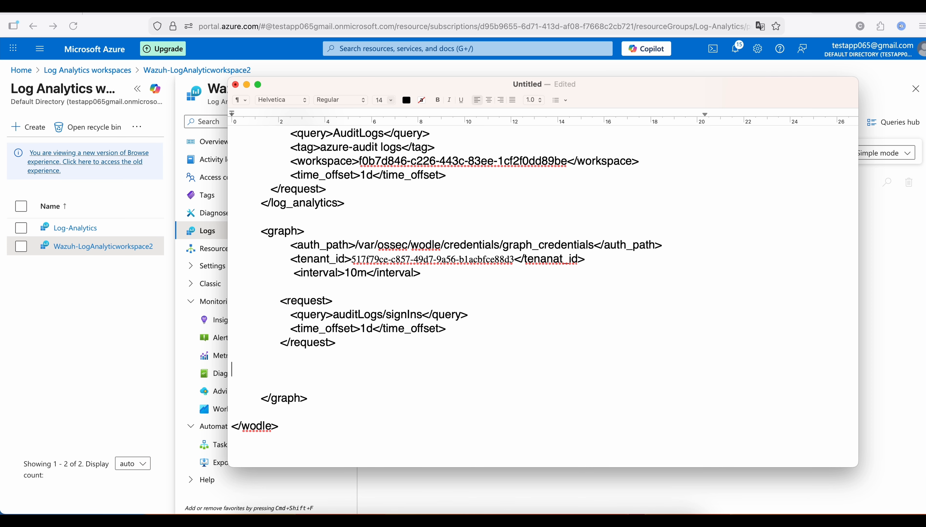
pyautogui.press('super+v')
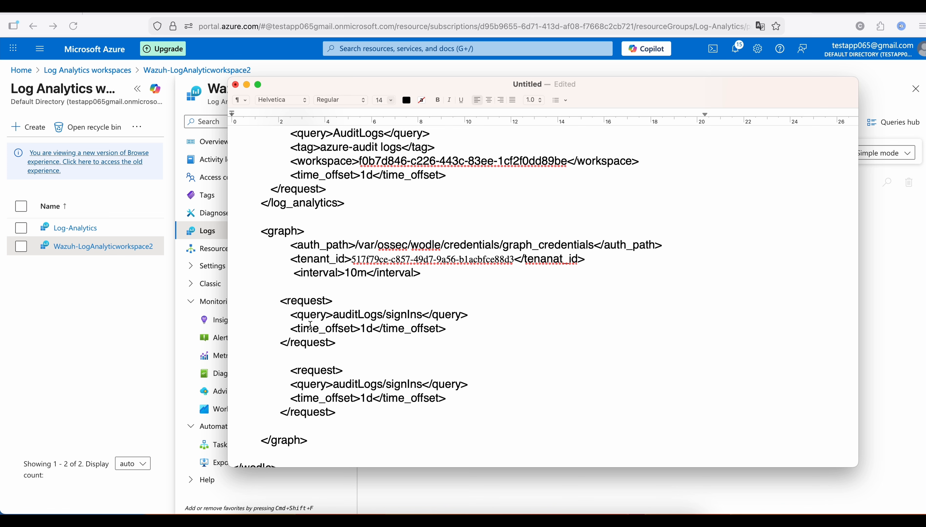
# Align the opening <request> tag of the duplicated block with the opening tag of the signIns request above it
pyautogui.click(291, 369)
pyautogui.press('BackSpace')
pyautogui.press('BackSpace')
pyautogui.press('BackSpace')
pyautogui.press('BackSpace')
pyautogui.press('BackSpace')
pyautogui.press('BackSpace')
pyautogui.press('BackSpace')
pyautogui.press('BackSpace')
pyautogui.press('BackSpace')
pyautogui.press('BackSpace')
pyautogui.press('BackSpace')
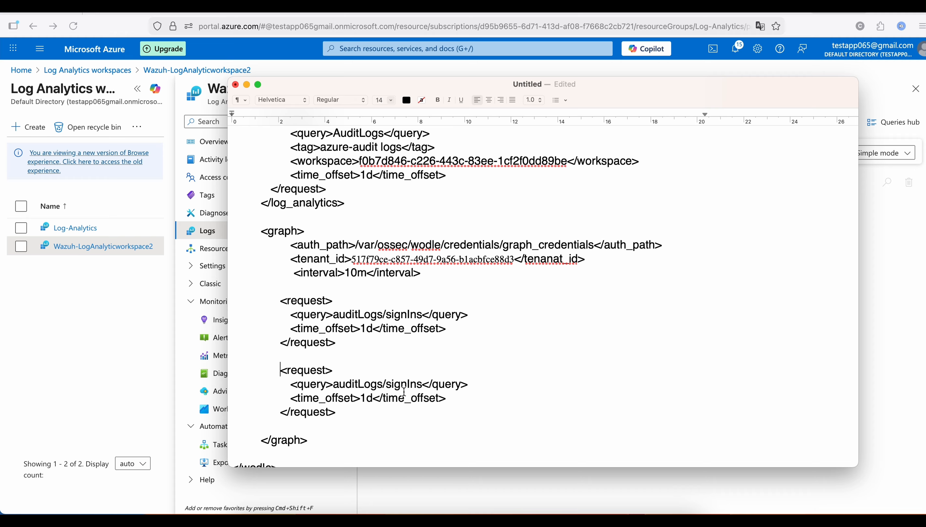
# Change the query in the second graph request to auditLogs/directoryAudits
pyautogui.moveTo(387, 384); pyautogui.dragTo(421, 383)
pyautogui.press('BackSpace')
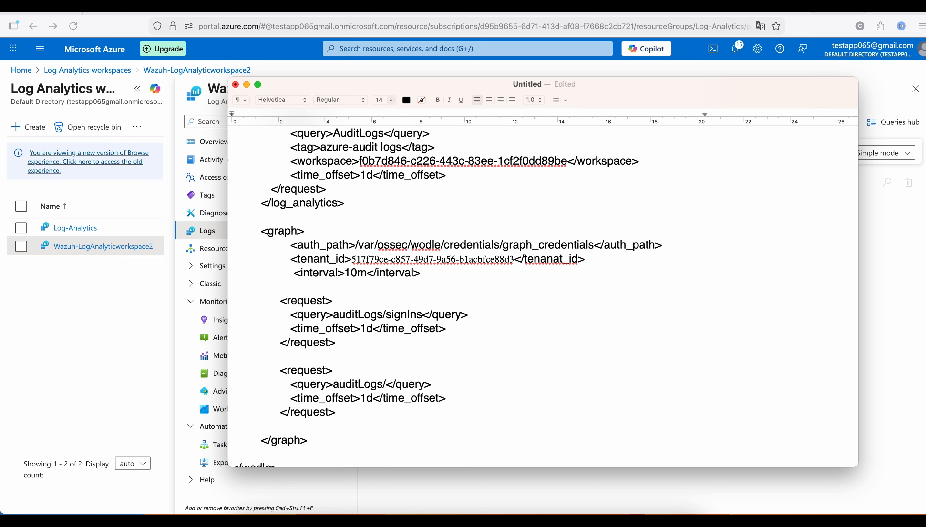
pyautogui.write('directory')
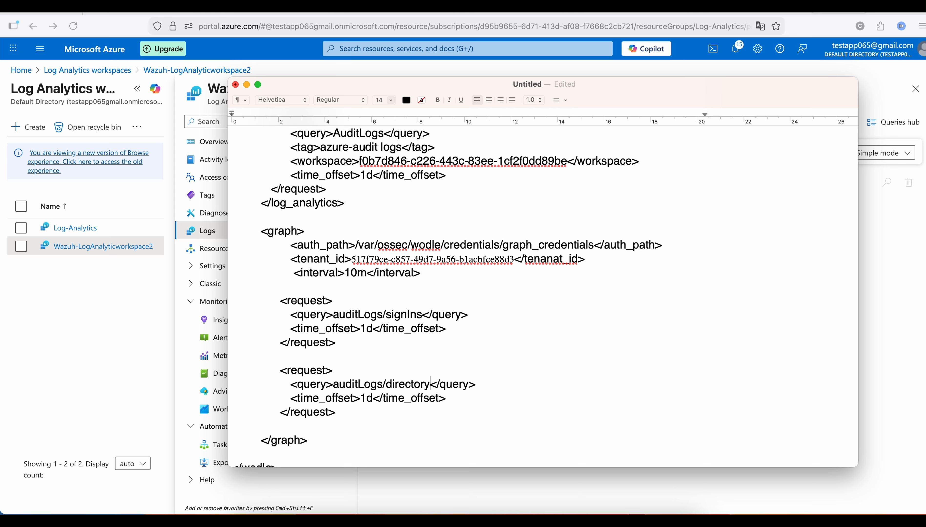
pyautogui.write('Audit')
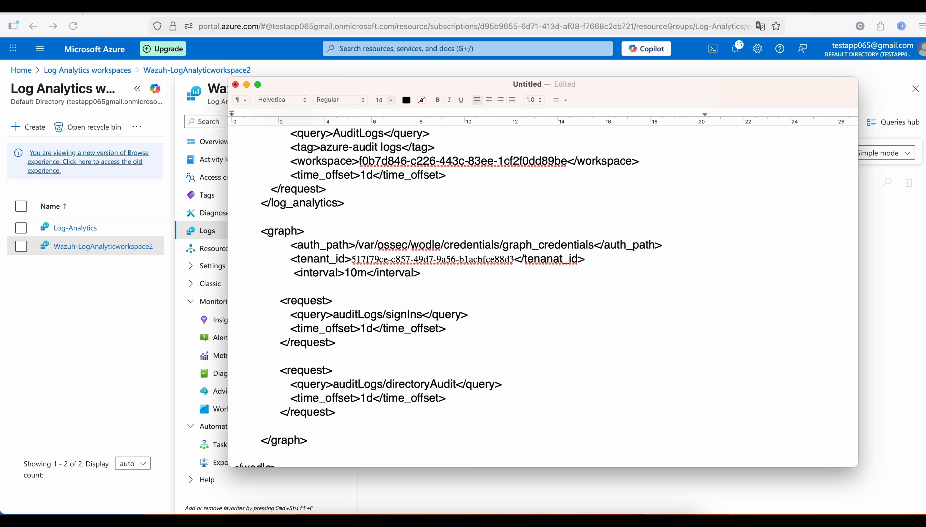
pyautogui.write('s')
# Add a third copy of the signIns request block below the directoryAudits request and change its query to auditLogs/provisioning
pyautogui.press('Return')
pyautogui.press('Return')
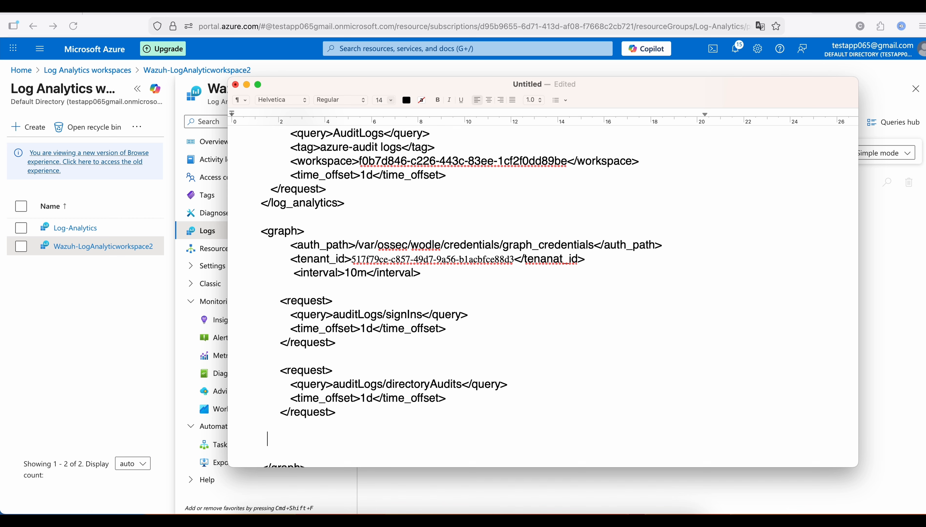
pyautogui.press('super+v')
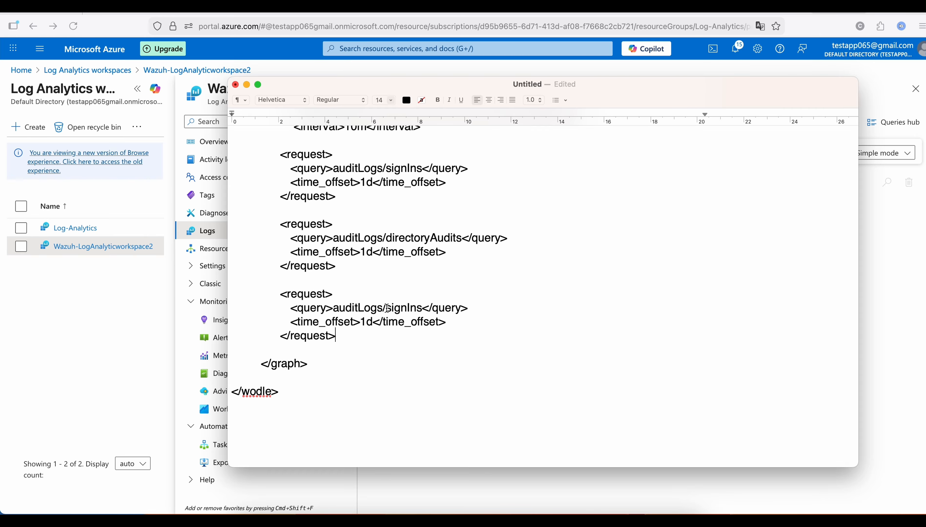
pyautogui.moveTo(386, 308); pyautogui.dragTo(421, 310)
pyautogui.press('BackSpace')
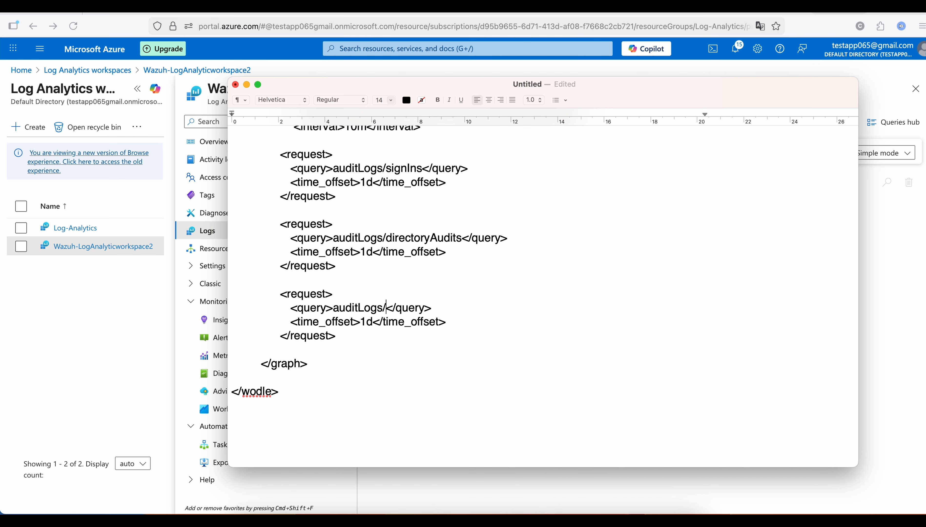
pyautogui.write('provisio')
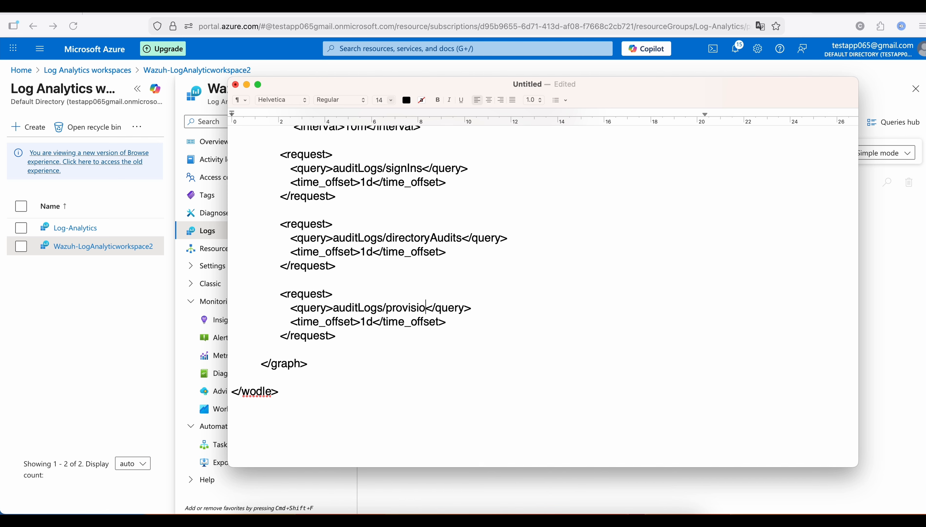
pyautogui.write('ning')
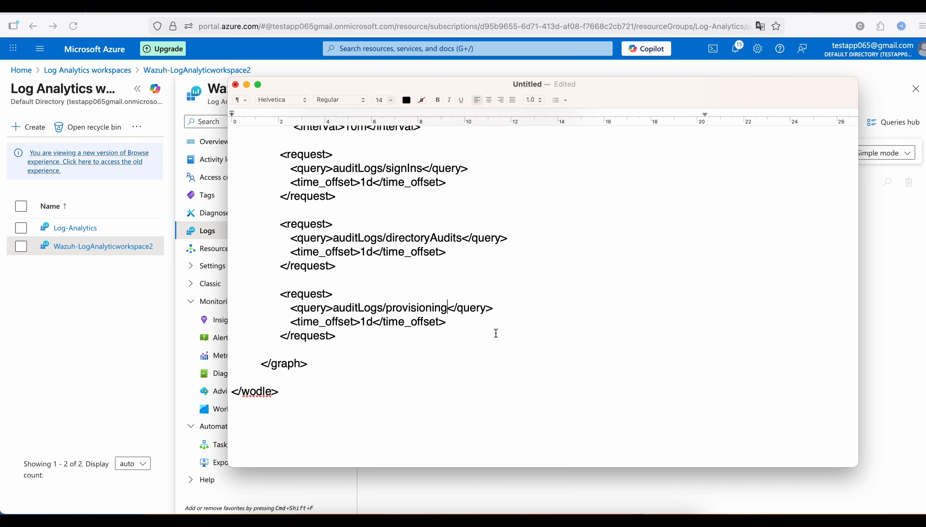
# Switch to the Azure portal and open Diagnostic setting-2 of the Default Directory to view its log categories
pyautogui.click(894, 256)
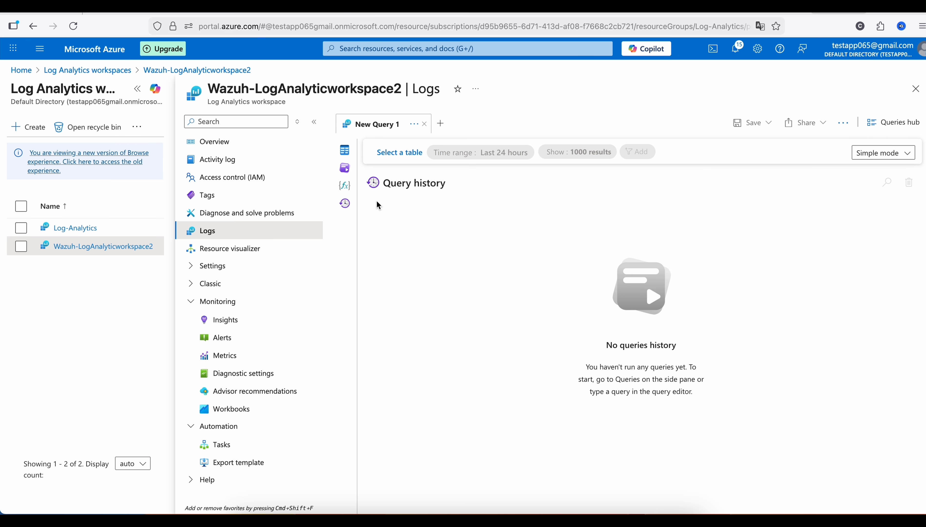
pyautogui.click(40, 49)
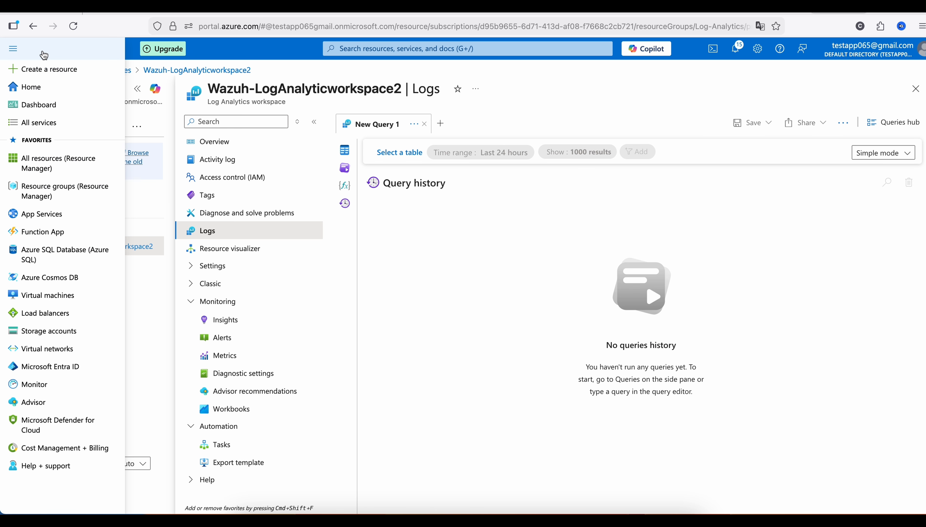
pyautogui.click(312, 74)
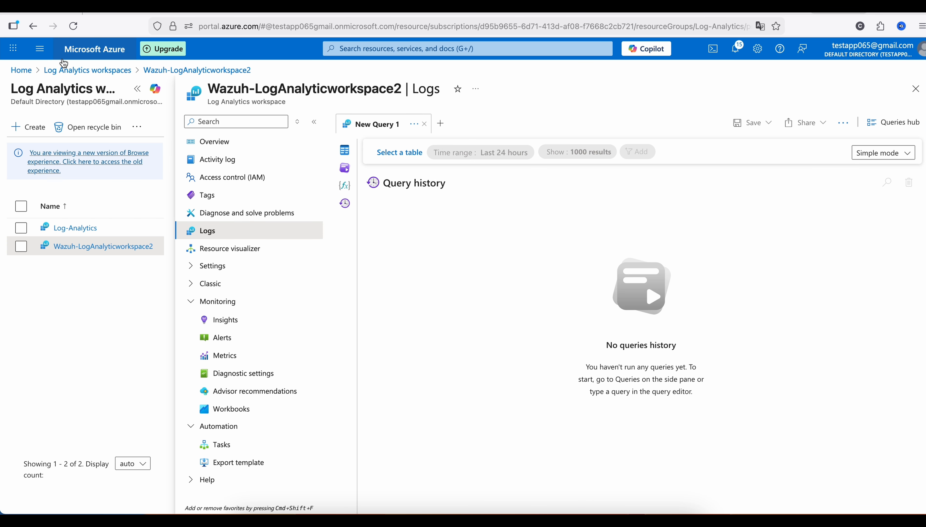
pyautogui.click(22, 70)
pyautogui.click(318, 114)
pyautogui.scroll(-10, 69, 368)
pyautogui.click(57, 411)
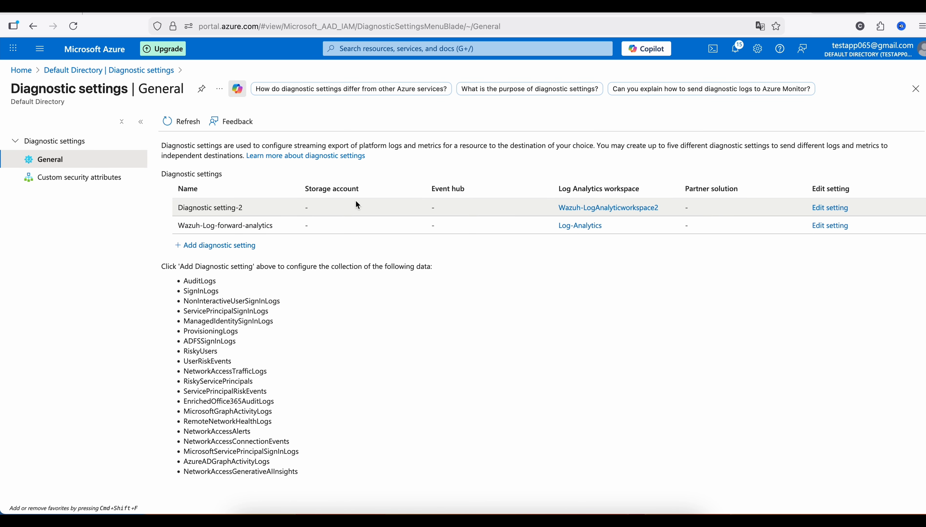
pyautogui.click(833, 208)
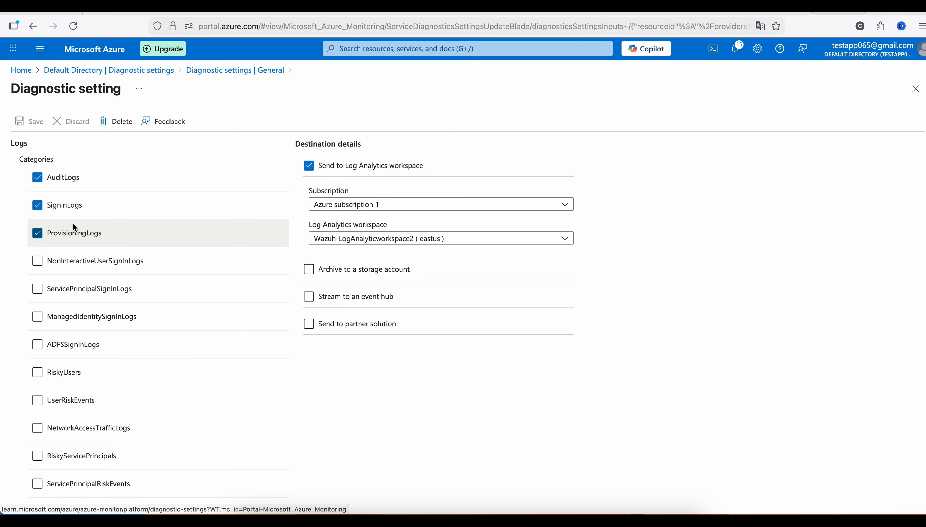
# Switch back to TextEdit and compare the signIns, provisioning and directoryAudits queries with the log categories selected in the diagnostic setting
pyautogui.click(517, 516)
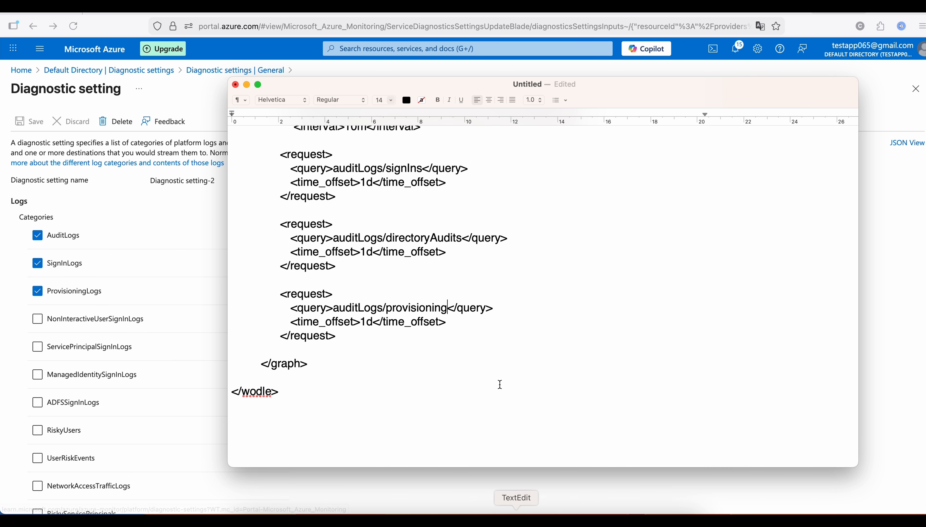
pyautogui.scroll(2, 498, 375)
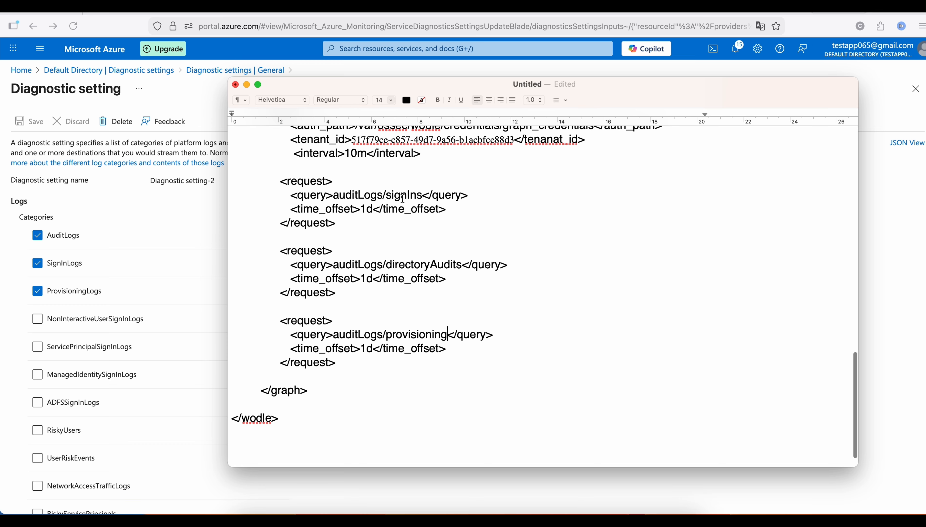
pyautogui.moveTo(401, 199); pyautogui.dragTo(422, 199)
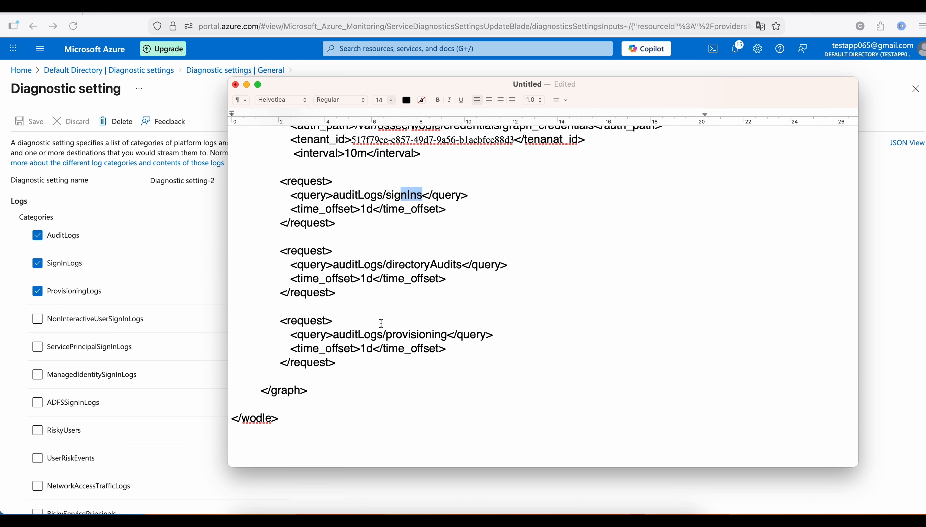
pyautogui.moveTo(386, 335); pyautogui.dragTo(433, 334)
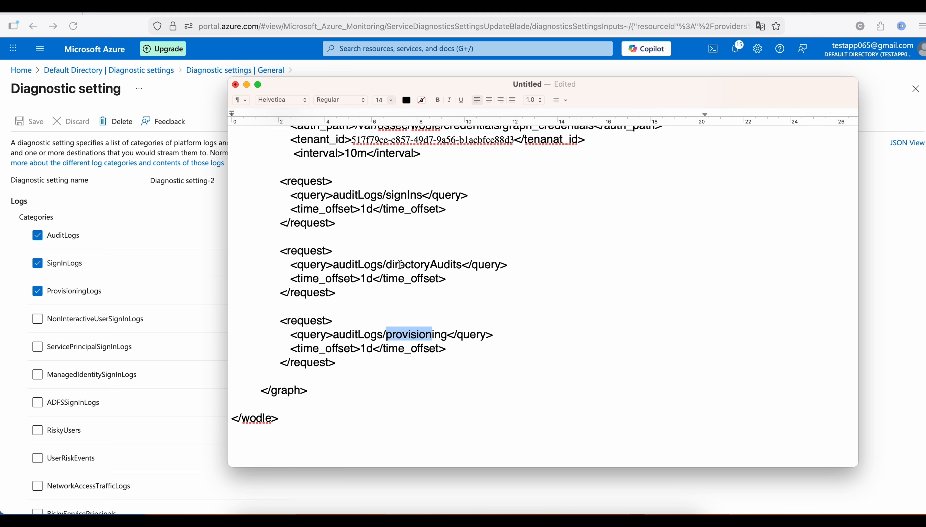
pyautogui.moveTo(400, 264); pyautogui.dragTo(452, 264)
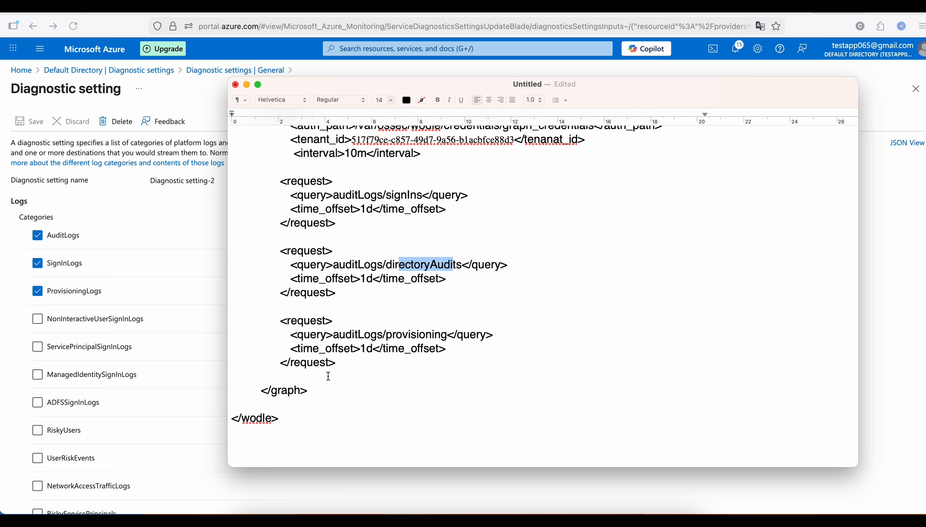
# Add an indented <storage> opening tag below the closing graph tag, followed by a further indented empty line
pyautogui.scroll(1, 328, 376)
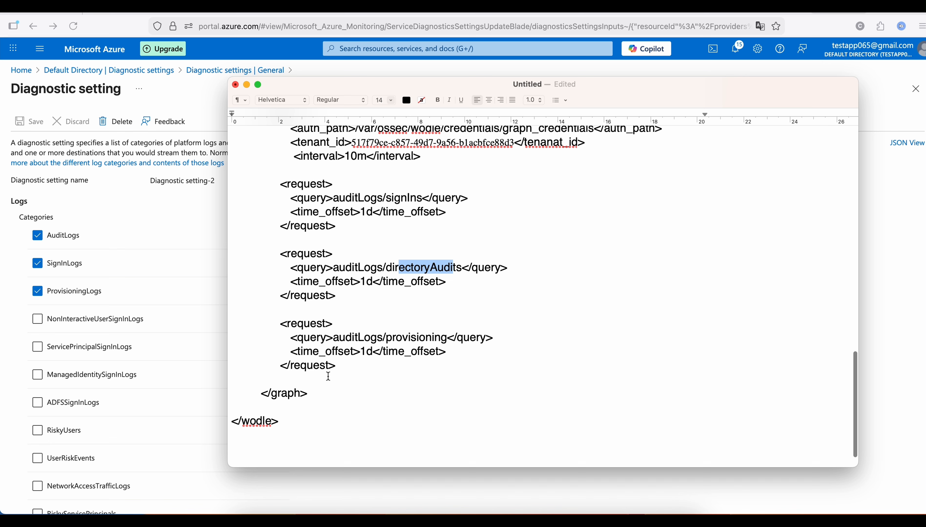
pyautogui.click(320, 393)
pyautogui.press('Return')
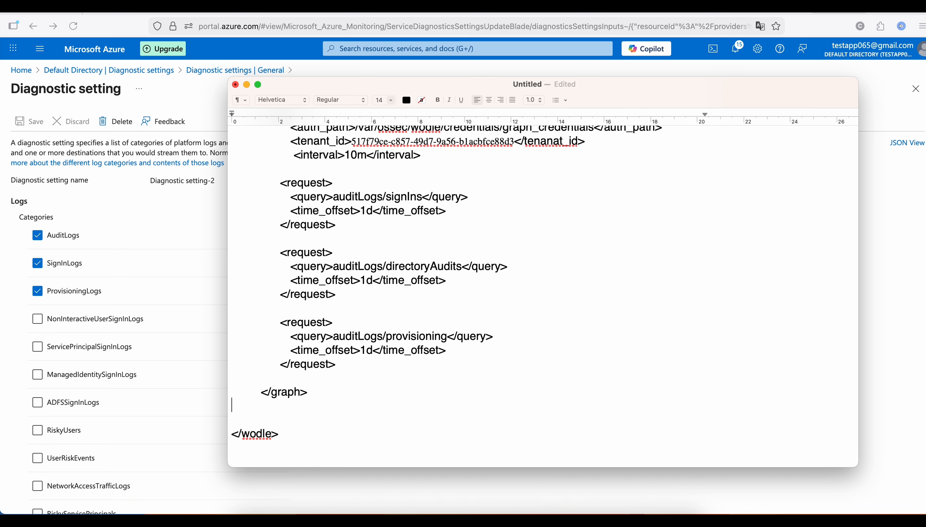
pyautogui.press('Return')
pyautogui.press('Tab')
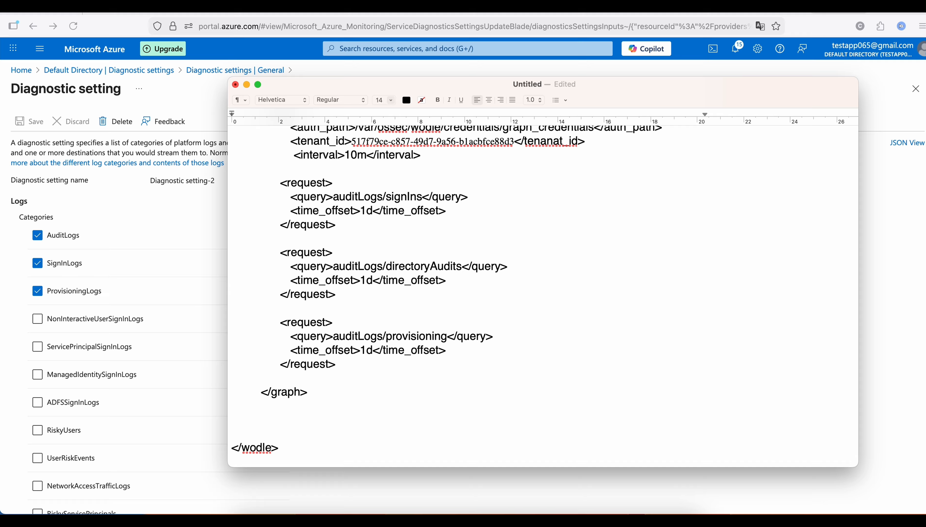
pyautogui.write('<storage>')
pyautogui.press('Return')
pyautogui.press('Tab')
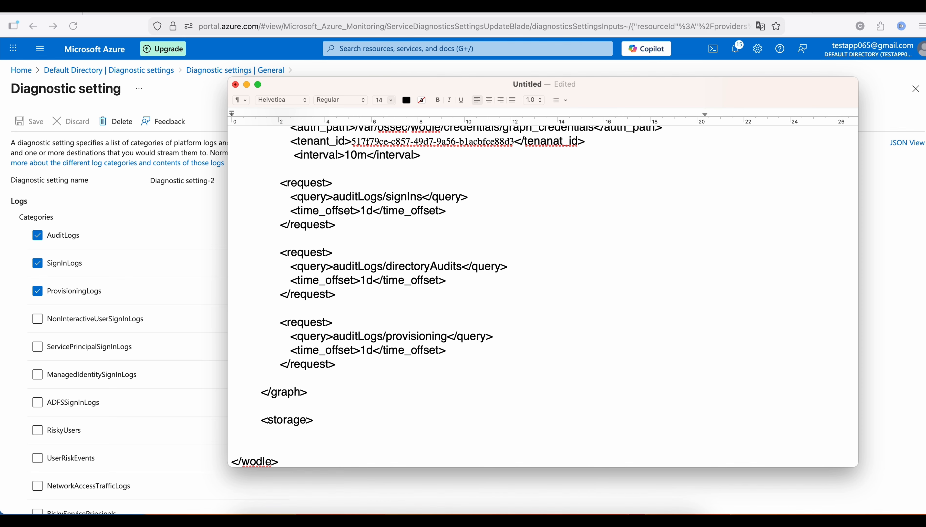
pyautogui.press('Tab')
# Copy the auth_path line from the graph section onto the indented line below <storage>
pyautogui.scroll(3, 253, 197)
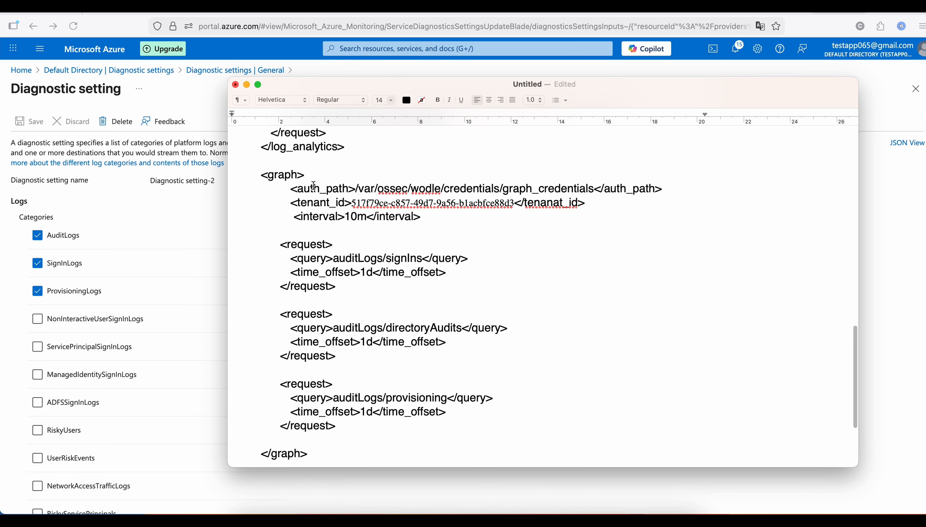
pyautogui.click(291, 189)
pyautogui.moveTo(291, 189); pyautogui.dragTo(687, 182)
pyautogui.scroll(-1, 442, 398)
pyautogui.scroll(-5, 442, 398)
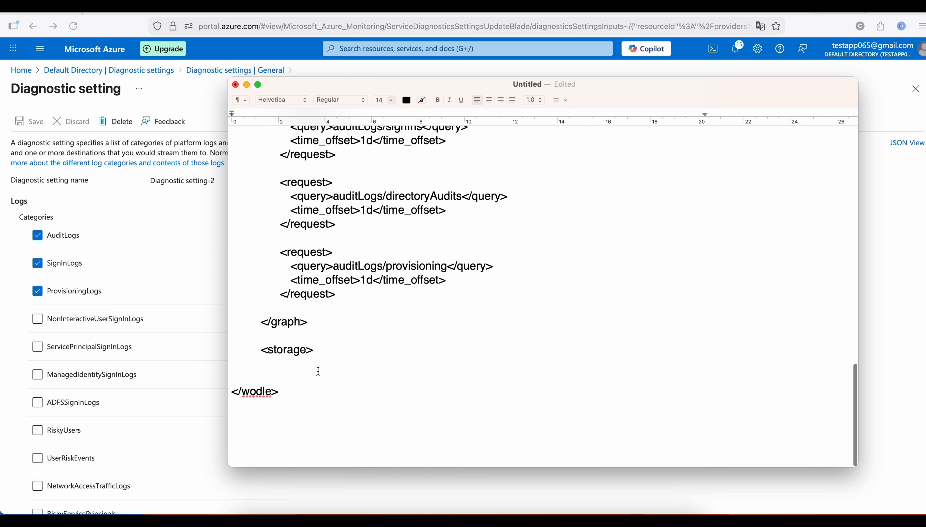
pyautogui.click(300, 369)
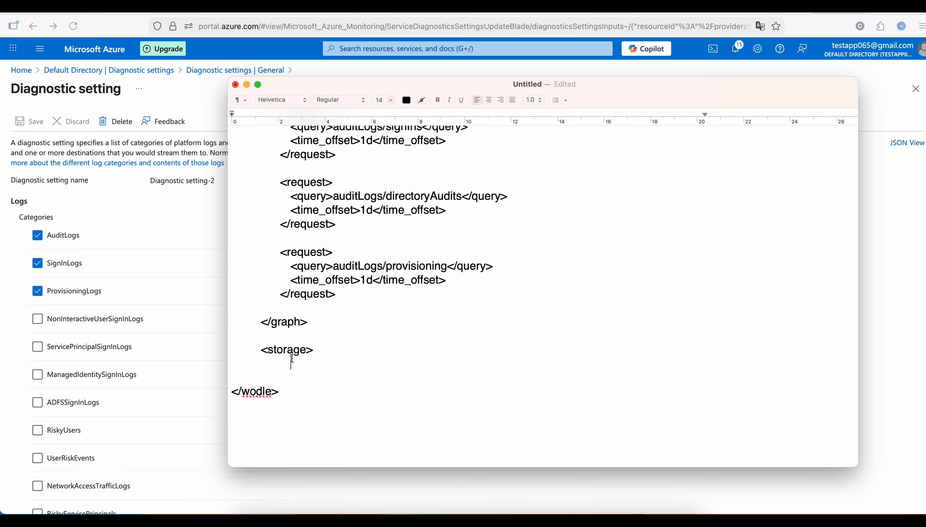
pyautogui.press('super+v')
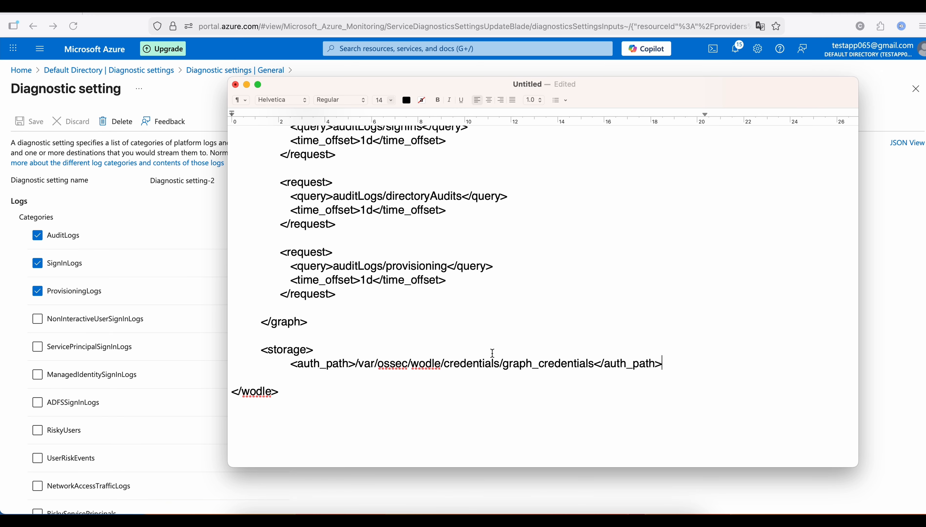
# Change the credentials file name in the storage section's auth_path to storage_credentials
pyautogui.doubleClick(516, 363)
pyautogui.click(530, 366)
pyautogui.press('BackSpace')
pyautogui.press('BackSpace')
pyautogui.press('BackSpace')
pyautogui.press('BackSpace')
pyautogui.press('BackSpace')
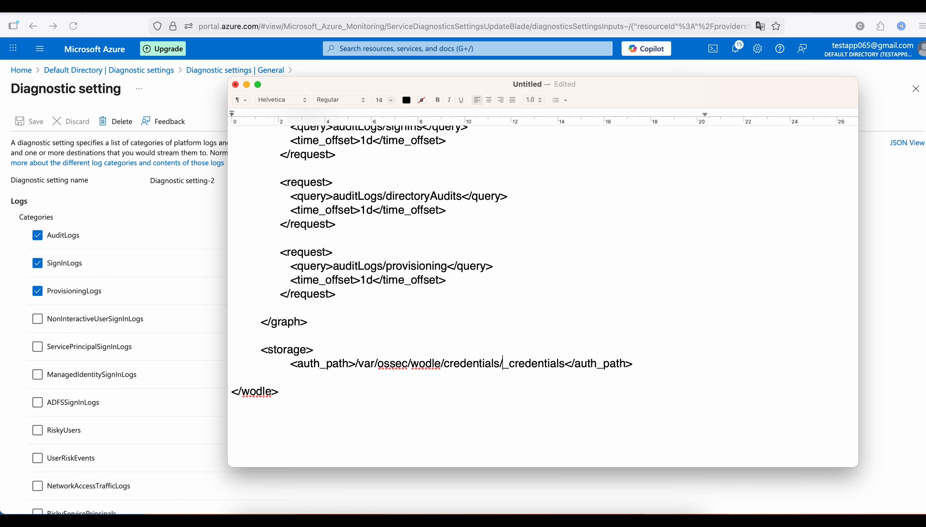
pyautogui.write('storage')
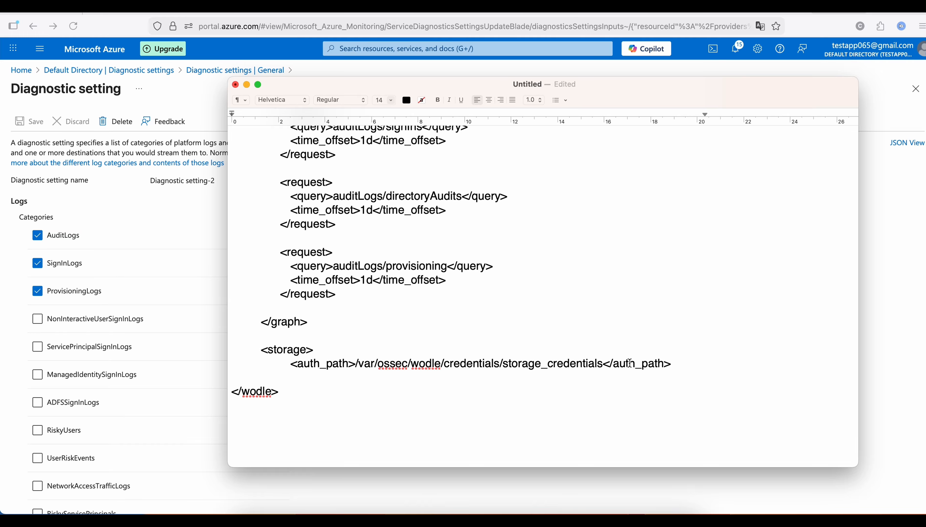
# Copy the <interval>10m</interval> line from the log_analytics section to an indented line below the storage section's auth_path, followed by a new line
pyautogui.scroll(5, 630, 362)
pyautogui.scroll(-5, 630, 363)
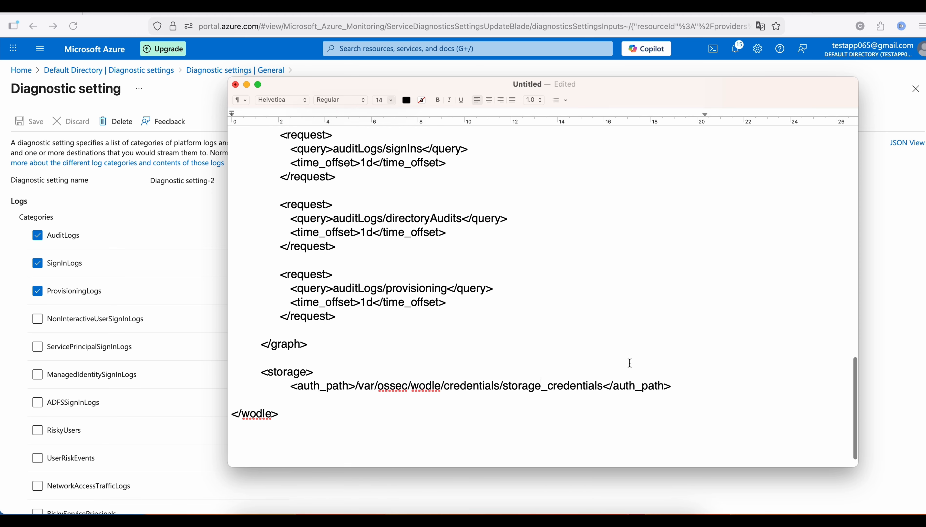
pyautogui.scroll(7, 630, 363)
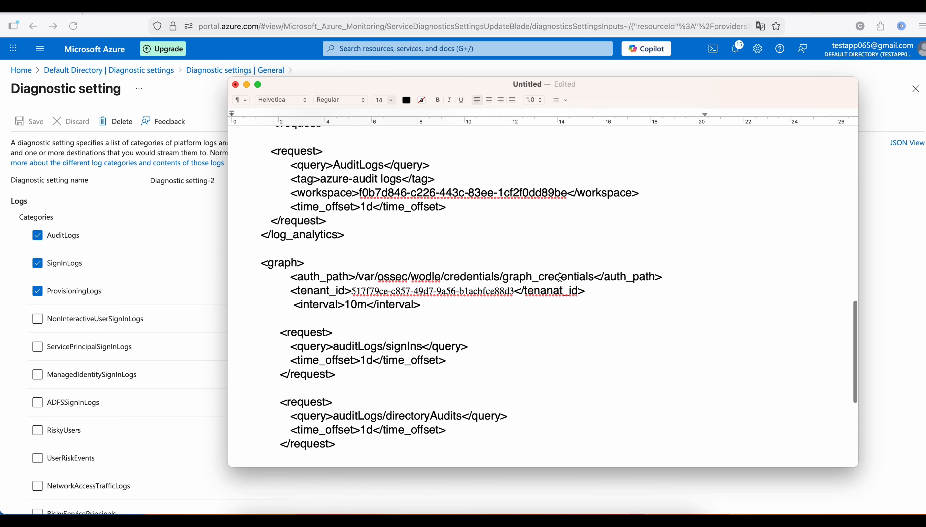
pyautogui.scroll(4, 506, 276)
pyautogui.scroll(5, 506, 277)
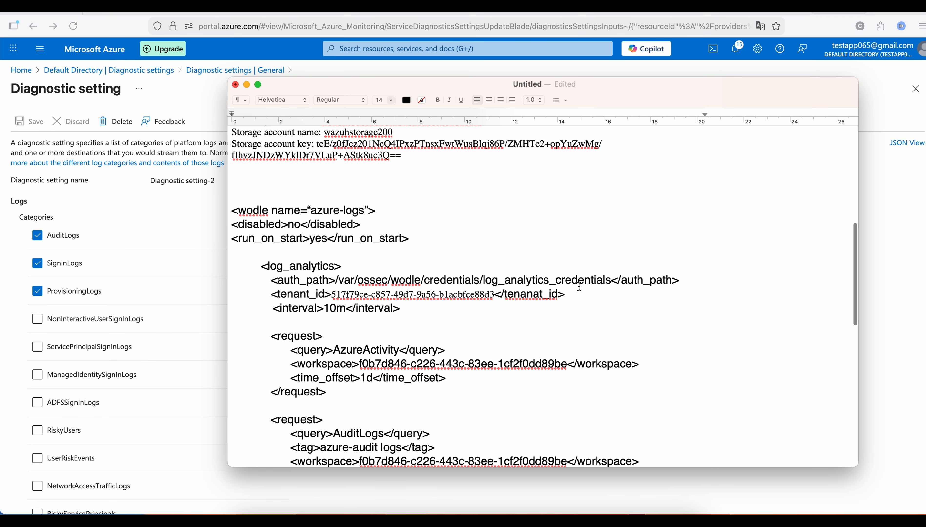
pyautogui.scroll(-9, 580, 287)
pyautogui.scroll(-7, 582, 287)
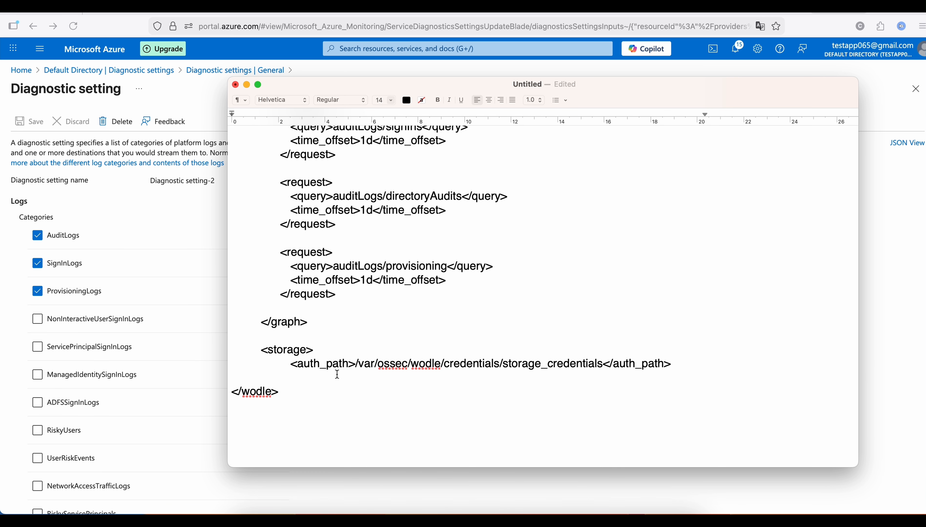
pyautogui.scroll(6, 307, 236)
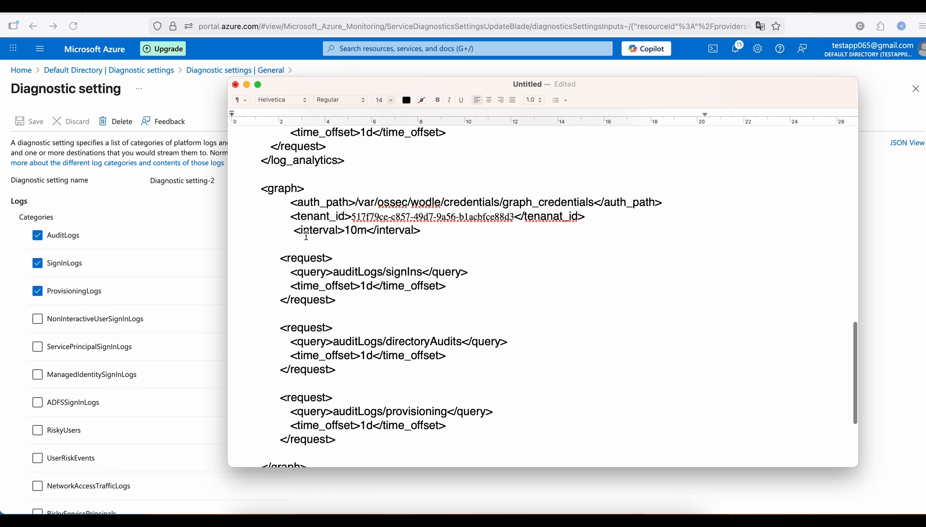
pyautogui.scroll(4, 307, 236)
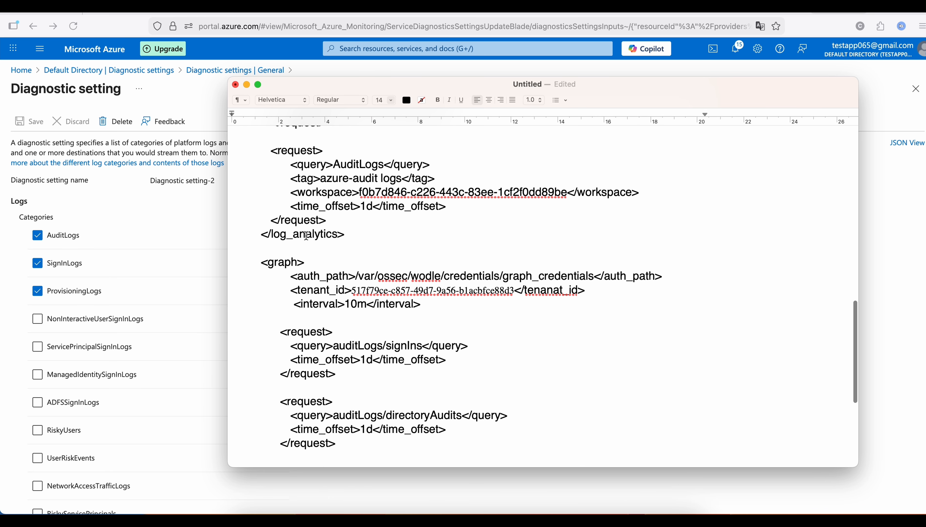
pyautogui.scroll(2, 303, 182)
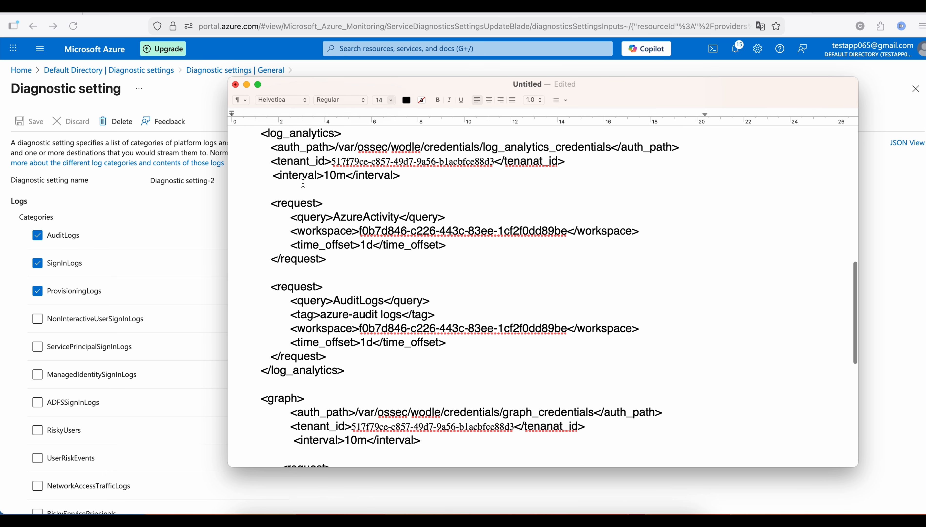
pyautogui.moveTo(273, 176); pyautogui.dragTo(399, 179)
pyautogui.press('super+c')
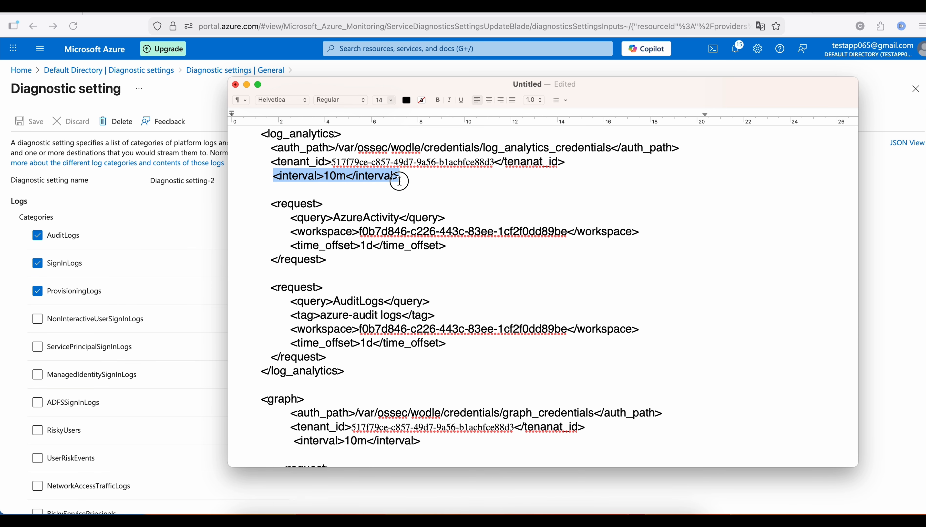
pyautogui.scroll(-10, 416, 260)
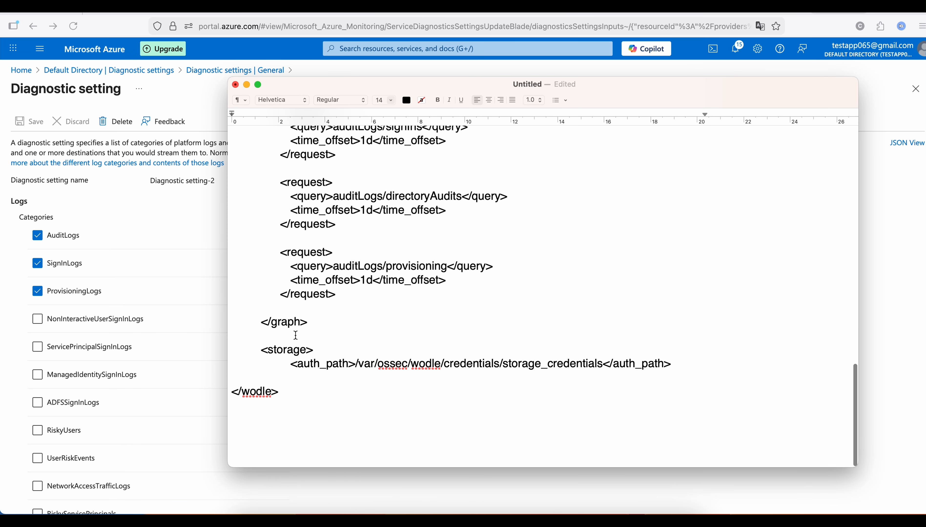
pyautogui.click(299, 375)
pyautogui.press('Tab')
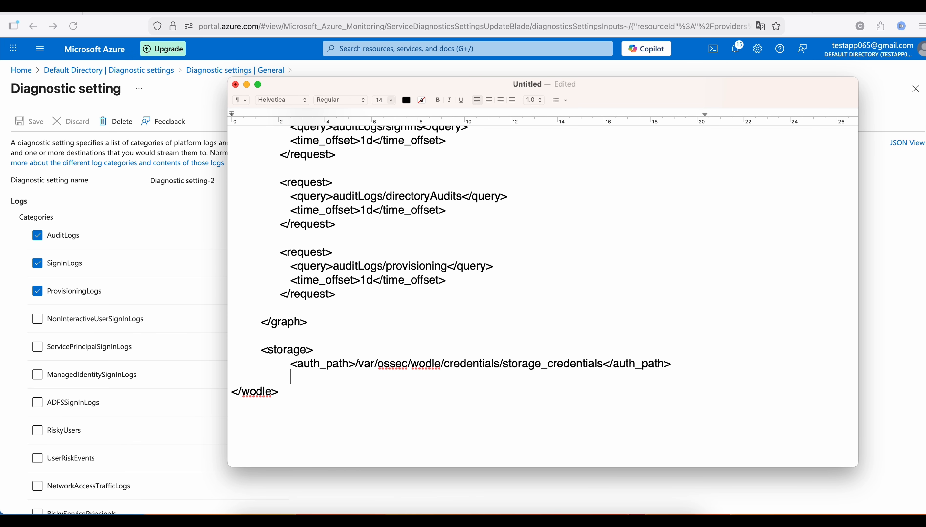
pyautogui.press('super+v')
pyautogui.press('Return')
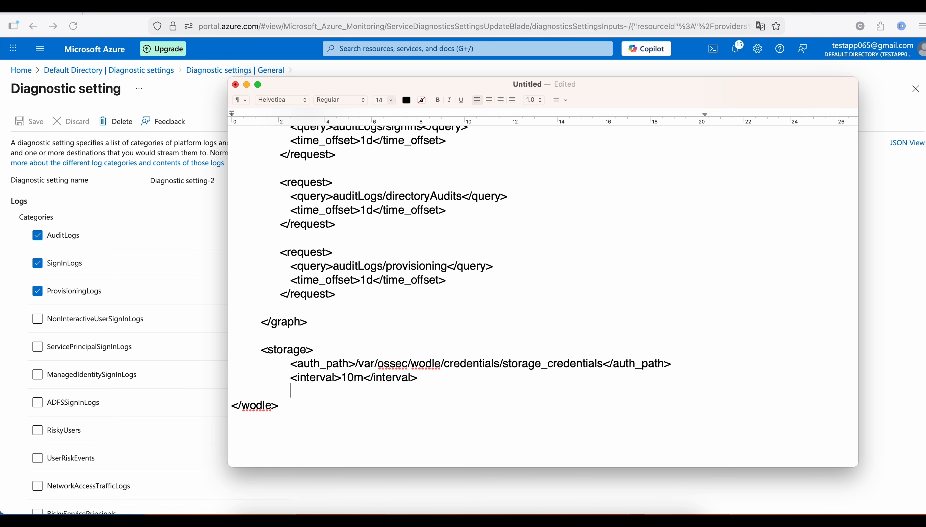
# Add the opening tag <container name="insights-activity-logs"> below the interval line in the storage section
pyautogui.write('<container name')
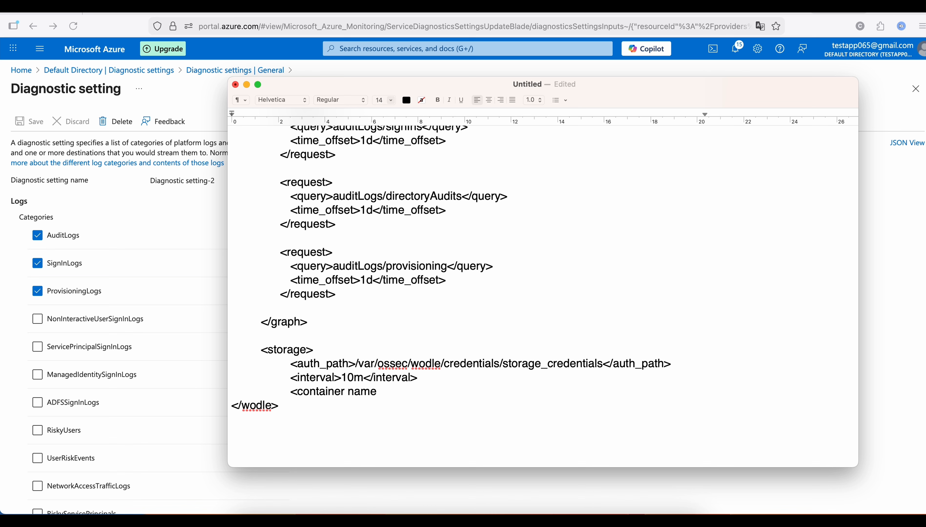
pyautogui.write('=')
pyautogui.write('"')
pyautogui.write('in')
pyautogui.write('si')
pyautogui.write('ghts-')
pyautogui.write('activity')
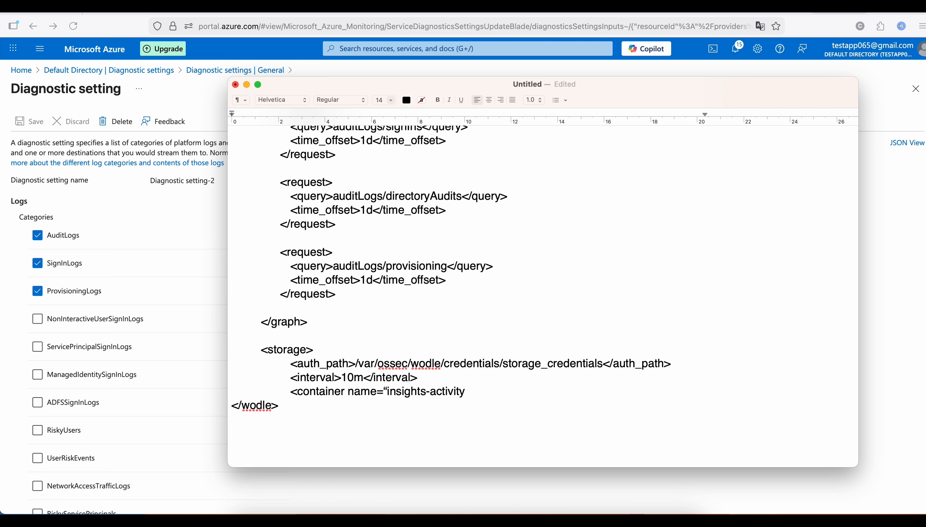
pyautogui.write('-logs')
pyautogui.write('"')
pyautogui.write('>')
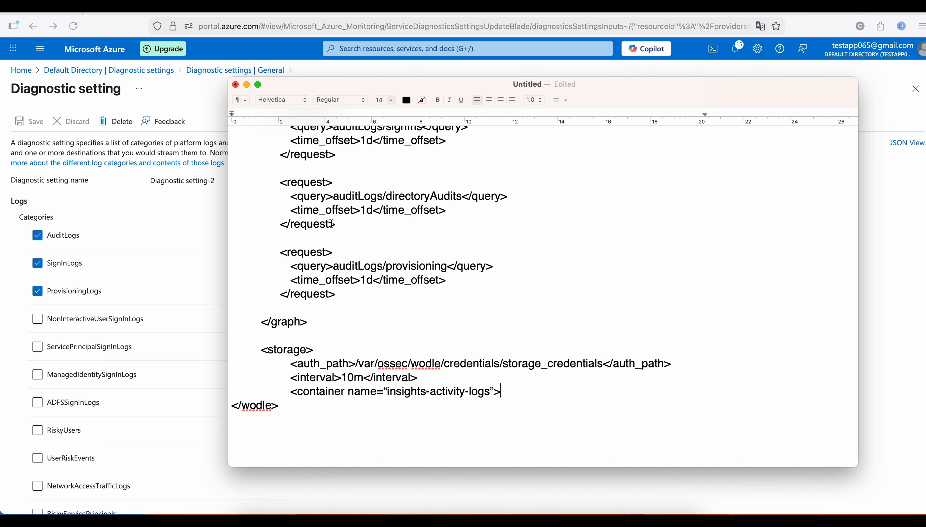
# Add a further indented line <blobs>.json</blob> inside the container, with a line break after it
pyautogui.press('Return')
pyautogui.press('Tab')
pyautogui.press('Tab')
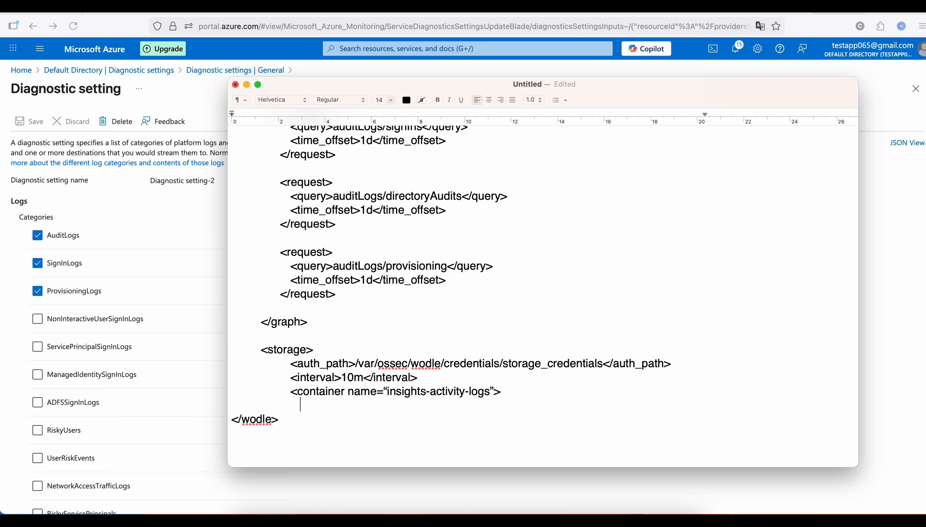
pyautogui.write('<blobs></blob?')
pyautogui.press('Left')
pyautogui.press('BackSpace')
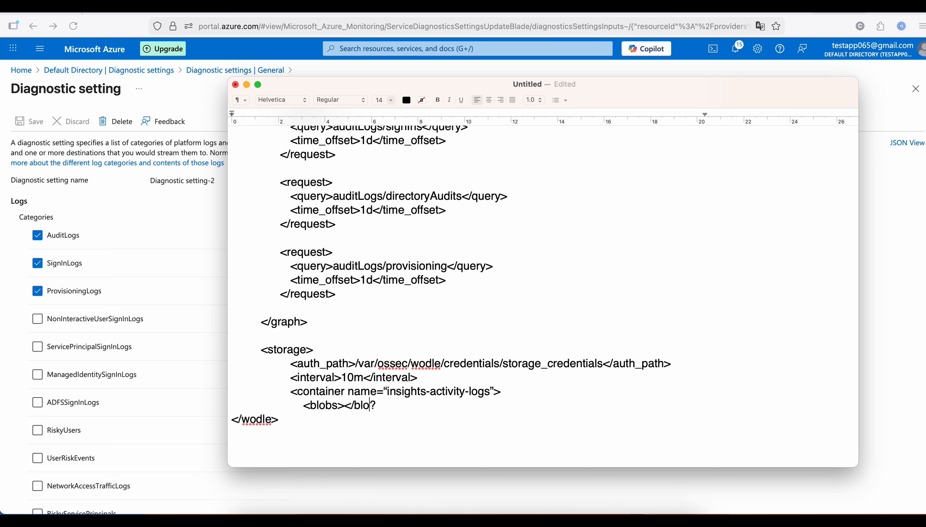
pyautogui.press('Right')
pyautogui.press('Right')
pyautogui.press('BackSpace')
pyautogui.press('BackSpace')
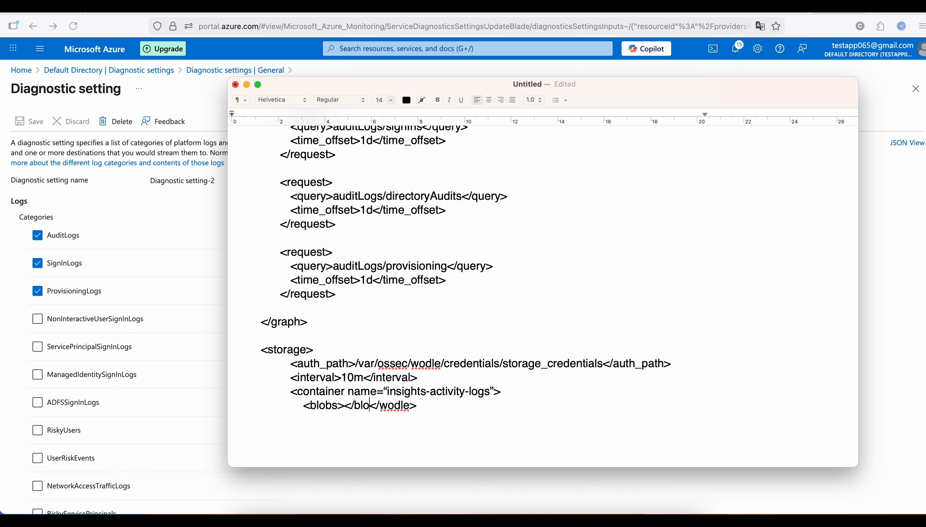
pyautogui.write('b>')
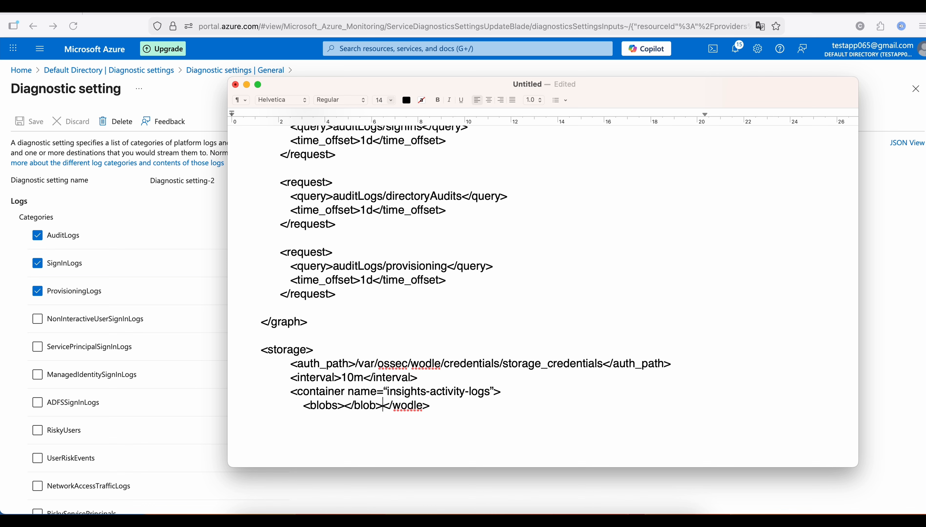
pyautogui.press('Return')
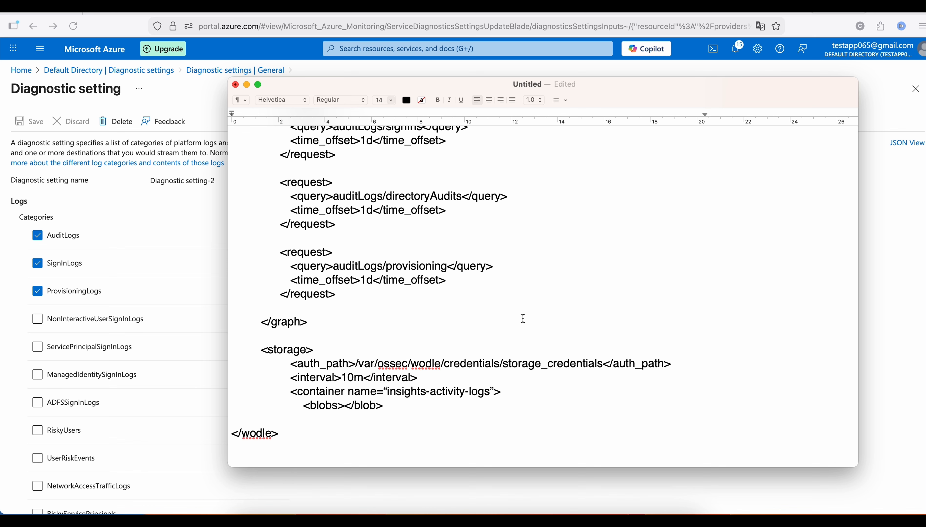
pyautogui.click(344, 405)
pyautogui.write('.json')
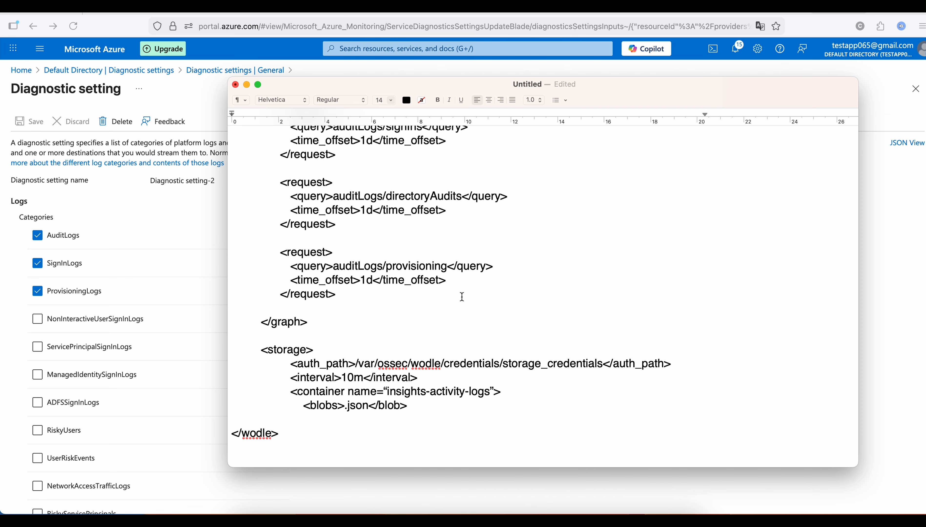
# Add an empty <content_type></content_type> pair on a new line aligned under the blobs line
pyautogui.click(436, 409)
pyautogui.press('Return')
pyautogui.press('Tab')
pyautogui.press('Tab')
pyautogui.press('Tab')
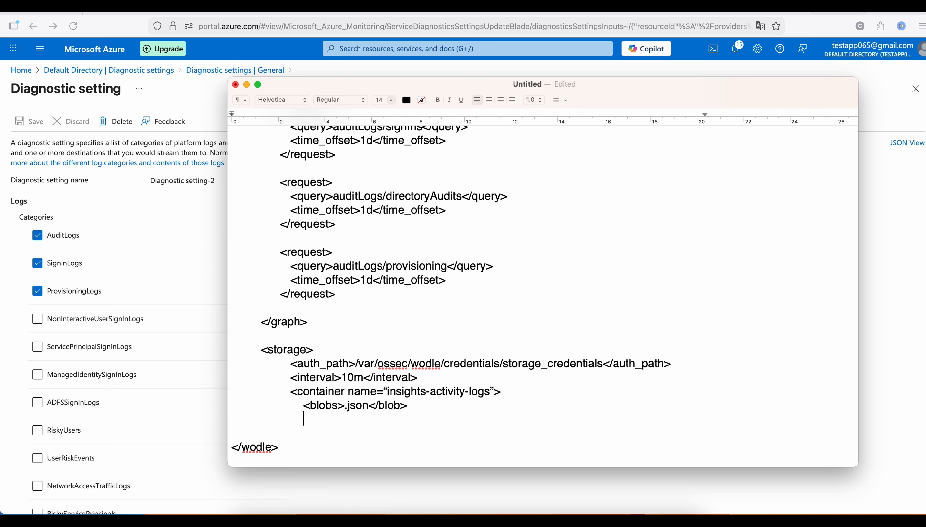
pyautogui.write('<content_type')
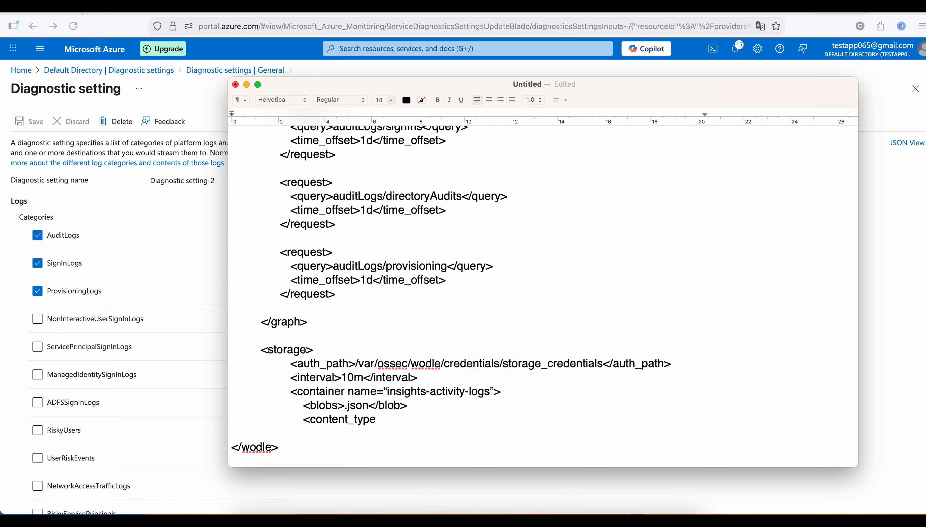
pyautogui.write('></content_type>')
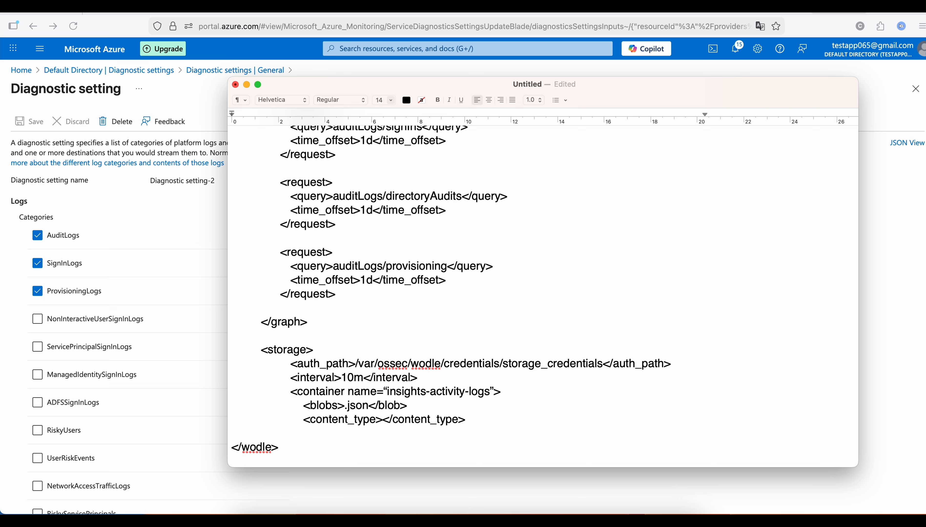
# Enter json_inline as the value between the content_type tags
pyautogui.press('Left')
pyautogui.press('Left')
pyautogui.press('Left')
pyautogui.press('Left')
pyautogui.press('Left')
pyautogui.press('Left')
pyautogui.press('Left')
pyautogui.press('Left')
pyautogui.press('Left')
pyautogui.press('Left')
pyautogui.press('Left')
pyautogui.press('Left')
pyautogui.press('Left')
pyautogui.press('Left')
pyautogui.press('Left')
pyautogui.write('json')
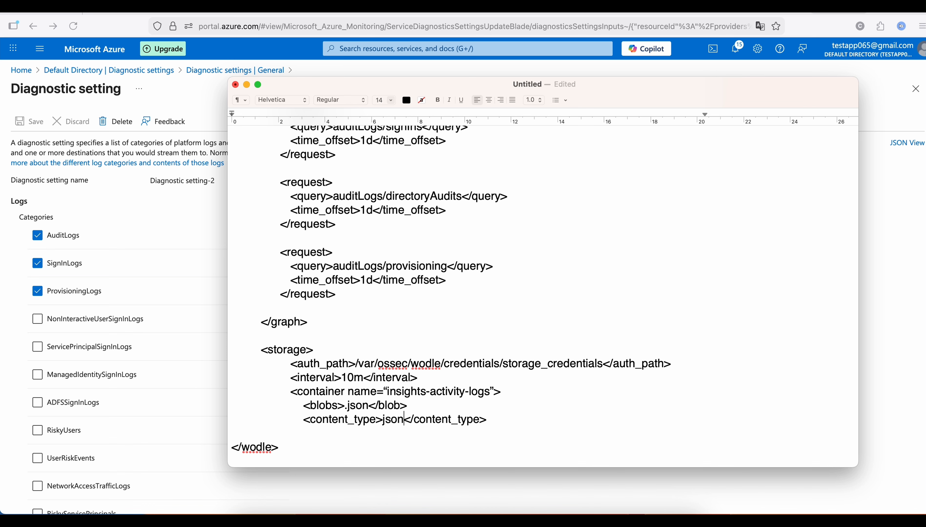
pyautogui.write('_inline')
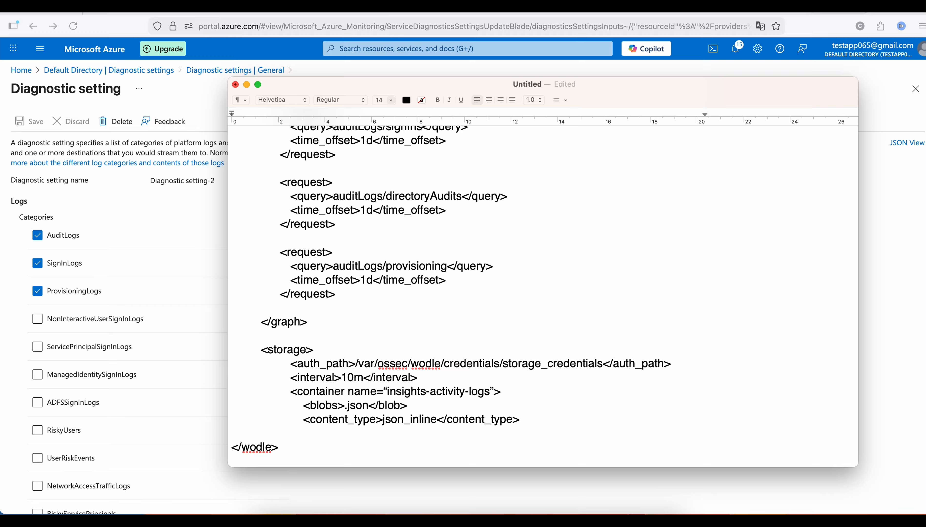
# Add an aligned <time_offset>24h</time_offset> line below the content_type line
pyautogui.press('Right')
pyautogui.press('Return')
pyautogui.press('Tab')
pyautogui.press('Tab')
pyautogui.press('Tab')
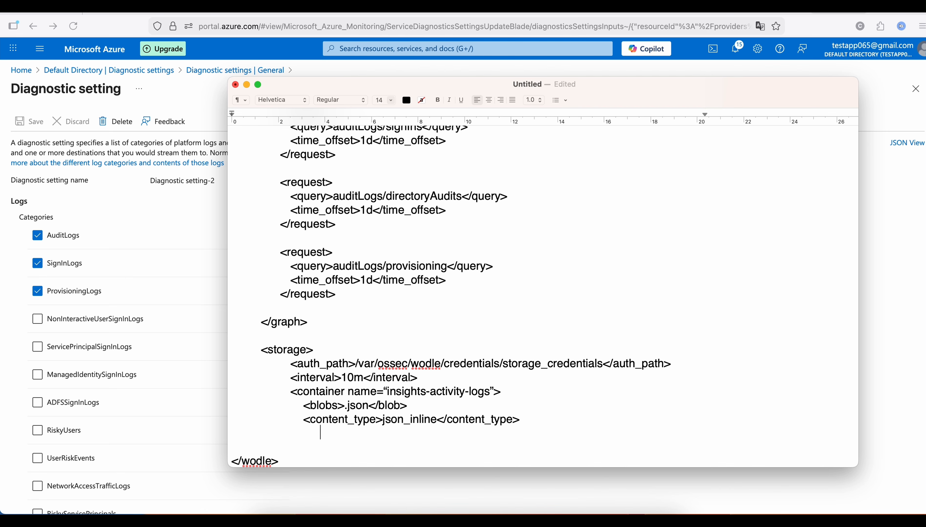
pyautogui.press('BackSpace')
pyautogui.write('<time_offset>24')
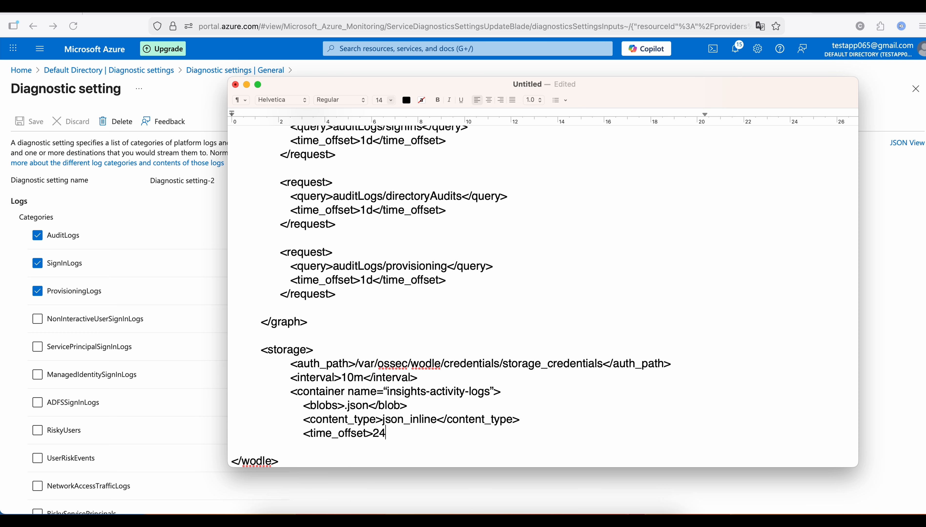
pyautogui.write('h</time_offset')
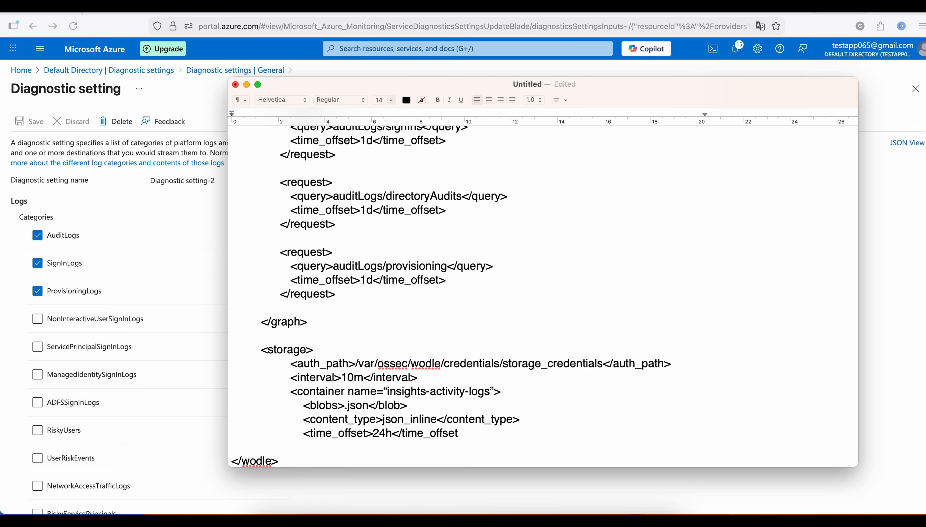
pyautogui.write('>')
# Close the storage block with an indented </container> tag and a less indented </storage> tag on the following line
pyautogui.press('Return')
pyautogui.press('Tab')
pyautogui.press('Tab')
pyautogui.write('</containe')
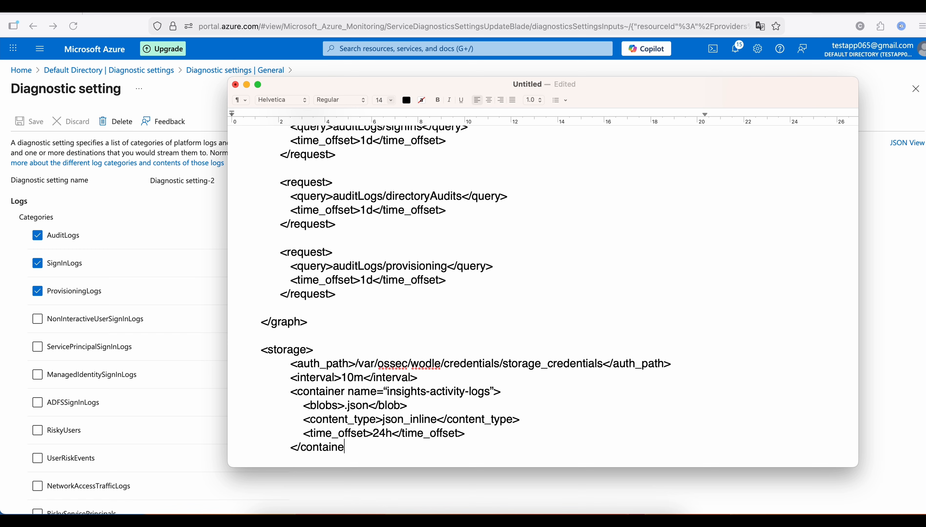
pyautogui.write('r>')
pyautogui.press('Return')
pyautogui.press('Tab')
pyautogui.write('</storage>')
# Enlarge the TextEdit window and review the complete azure-logs wodle configuration from the log_analytics section to the closing wodle tag
pyautogui.scroll(-5, 606, 378)
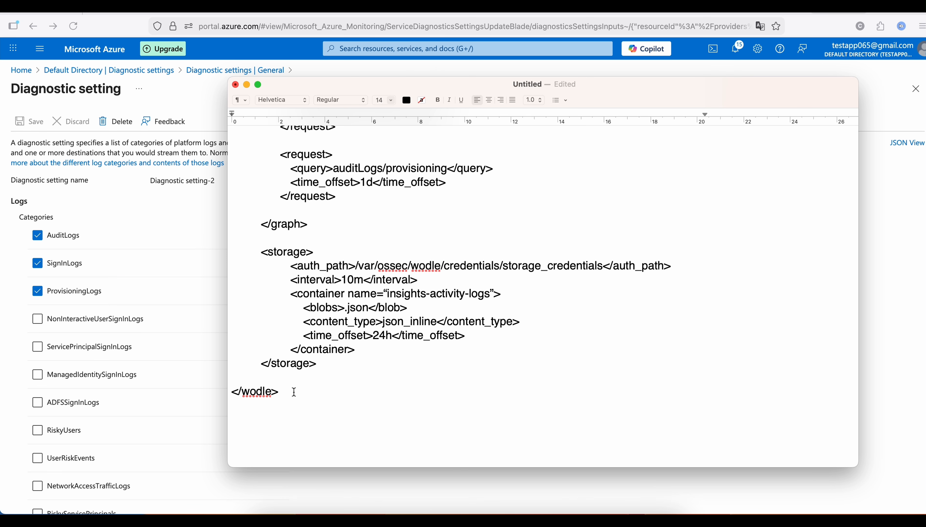
pyautogui.scroll(-3, 293, 392)
pyautogui.scroll(5, 294, 392)
pyautogui.scroll(-3, 293, 392)
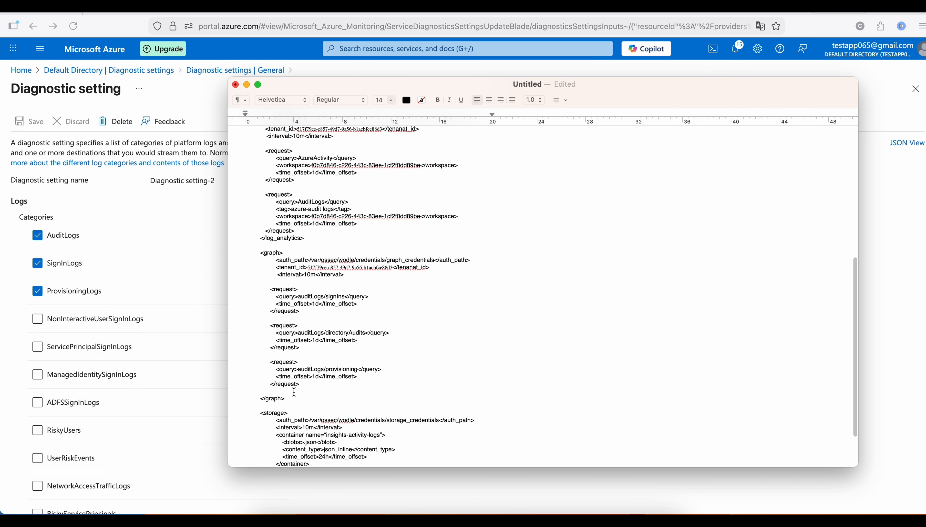
pyautogui.scroll(-2, 293, 392)
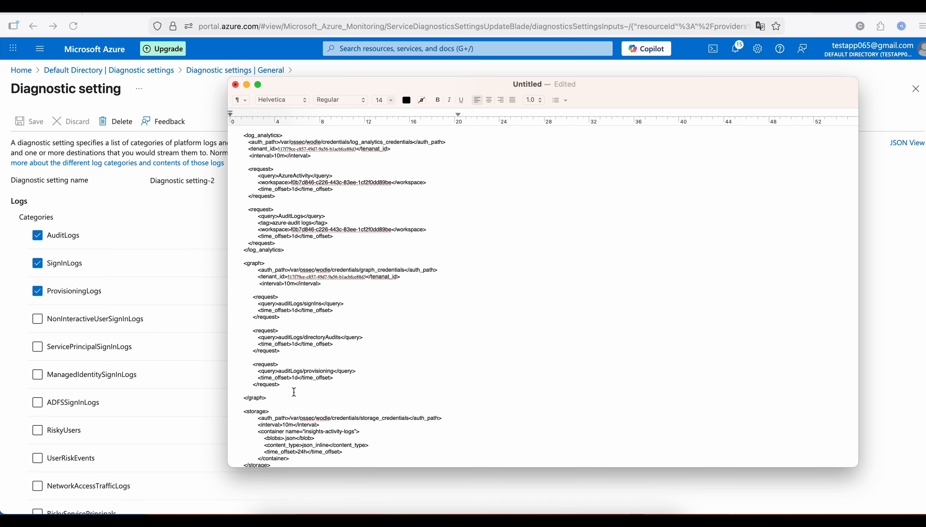
pyautogui.doubleClick(633, 87)
pyautogui.scroll(2, 359, 255)
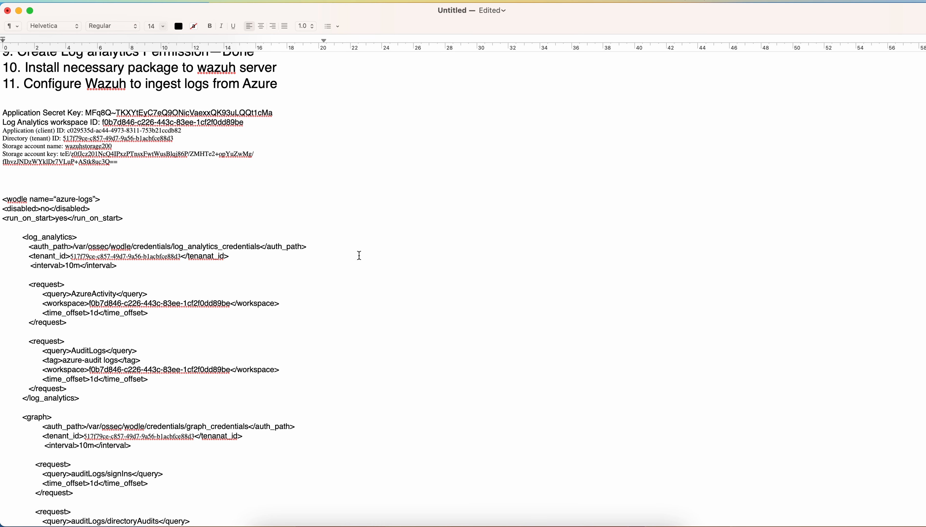
pyautogui.scroll(-8, 359, 255)
pyautogui.scroll(4, 359, 255)
pyautogui.scroll(-7, 359, 255)
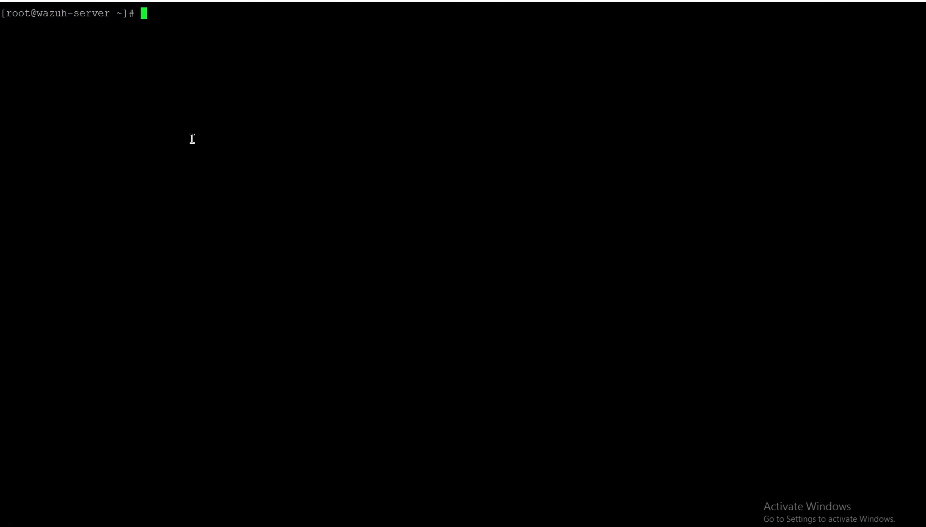
# Open /var/ossec/wodles/credentials/storage_credentials in nano on the Wazuh server
pyautogui.write('nano /var/ossec/')
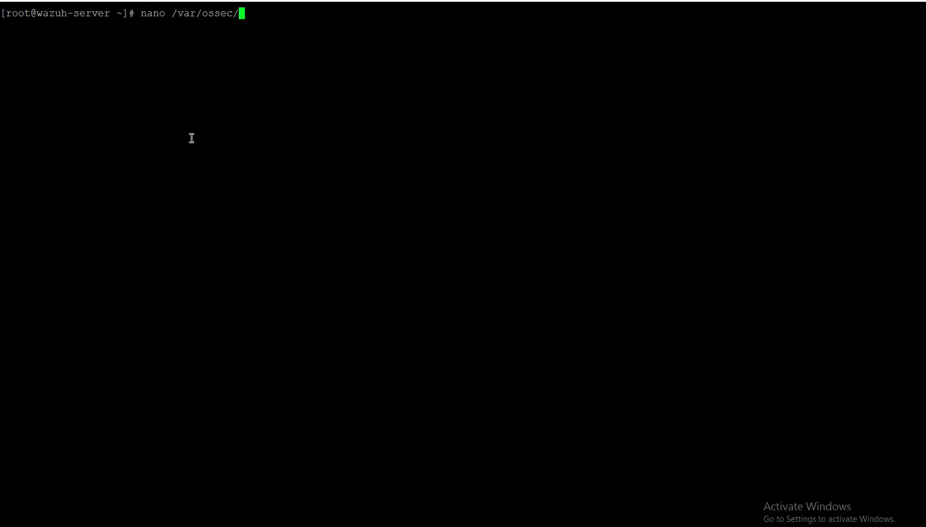
pyautogui.write('wodles/credentials/')
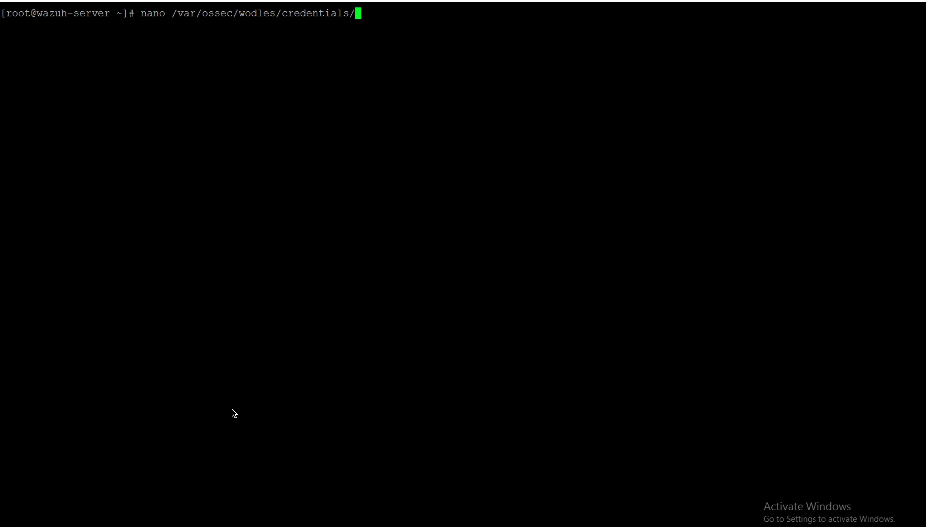
pyautogui.write('storage')
pyautogui.press('Tab')
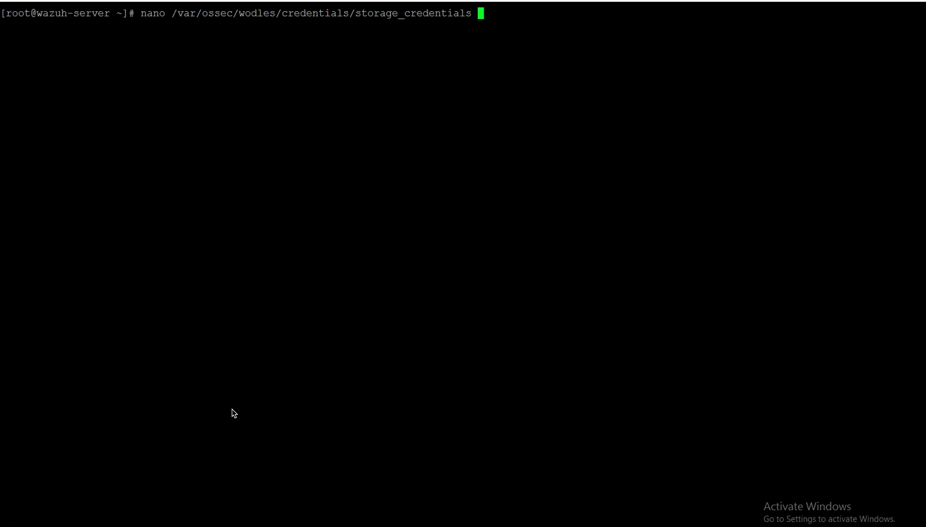
pyautogui.press('BackSpace')
pyautogui.press('Return')
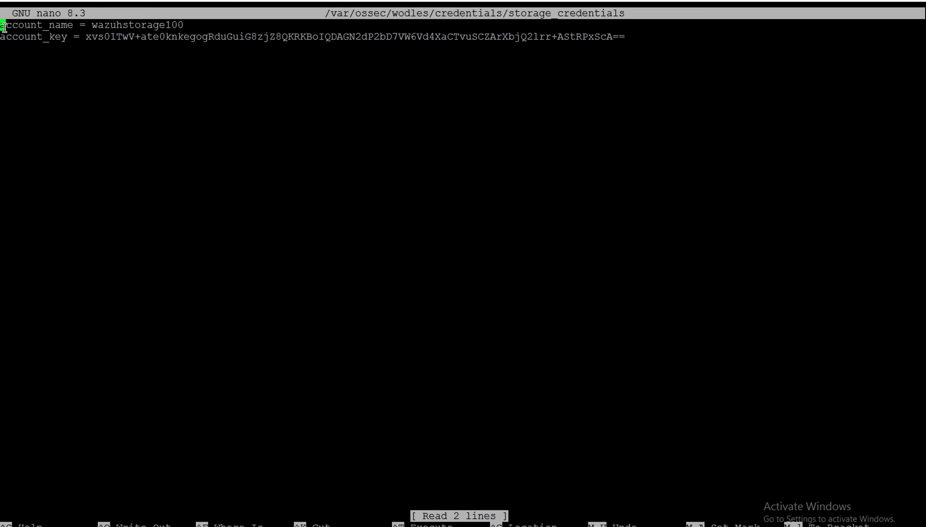
# Match the file's account_name and account_key fields with the storage account name and key in the TextEdit notes, and exit nano without editing
pyautogui.click(28, 28)
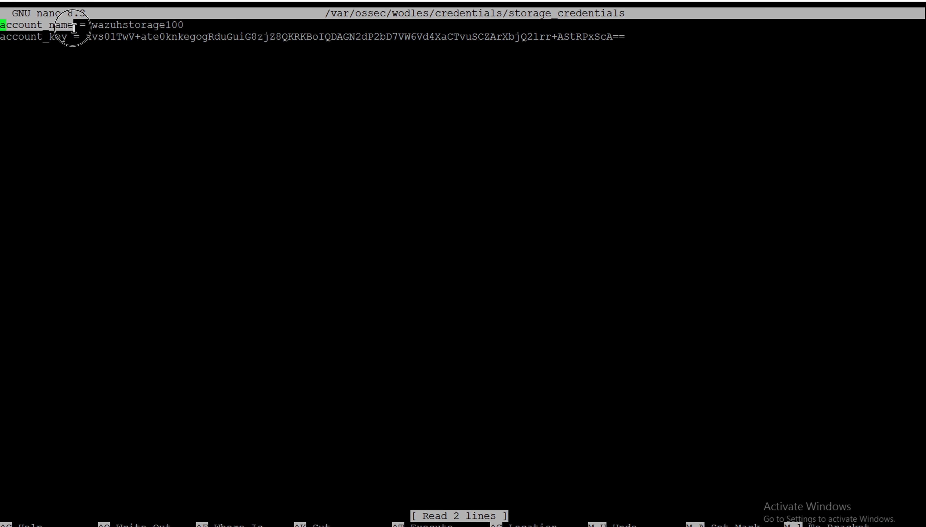
pyautogui.hotkey('ctrl', 'Left')
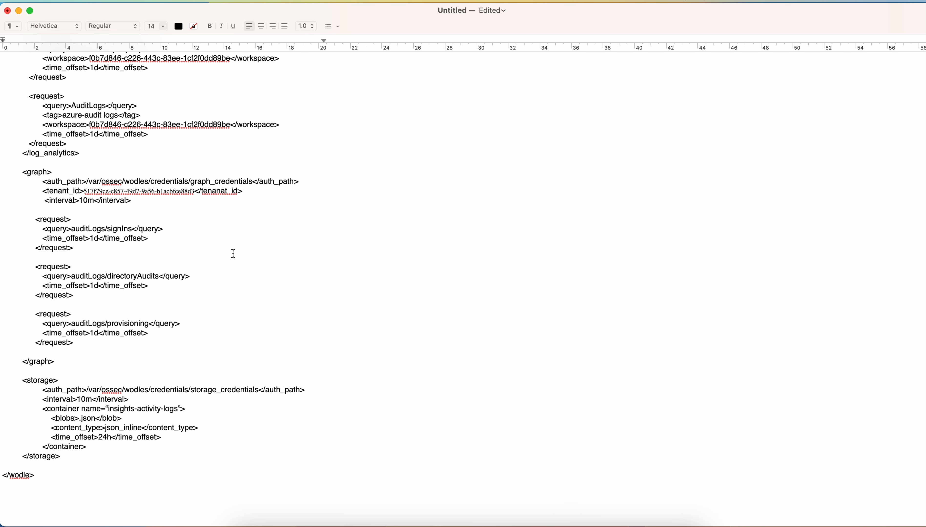
pyautogui.scroll(10, 234, 253)
pyautogui.press('super+plus')
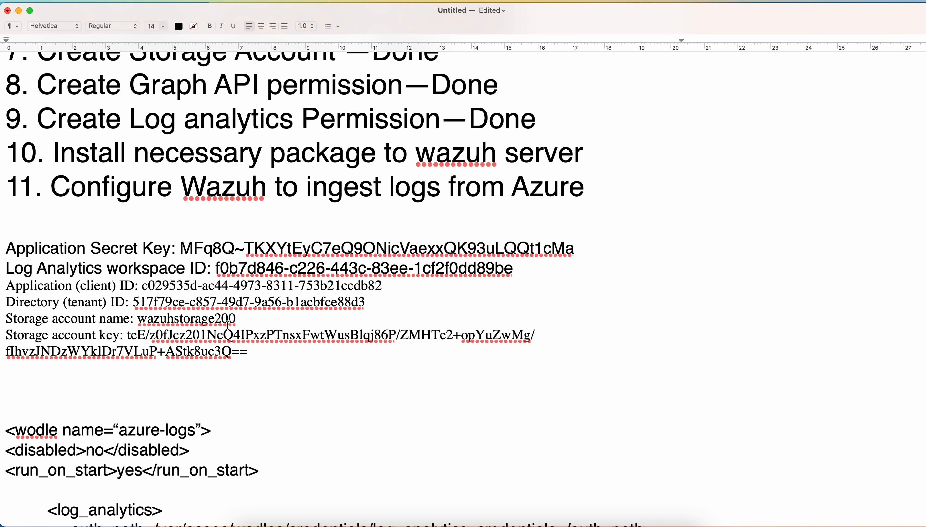
pyautogui.moveTo(243, 320); pyautogui.dragTo(3, 319)
pyautogui.hotkey('ctrl', 'Right')
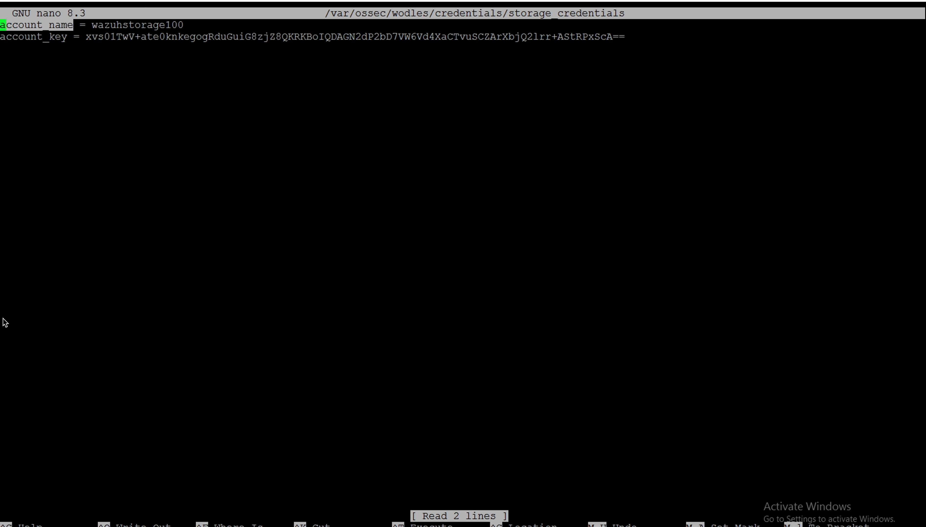
pyautogui.click(69, 68)
pyautogui.hotkey('ctrl', 'Left')
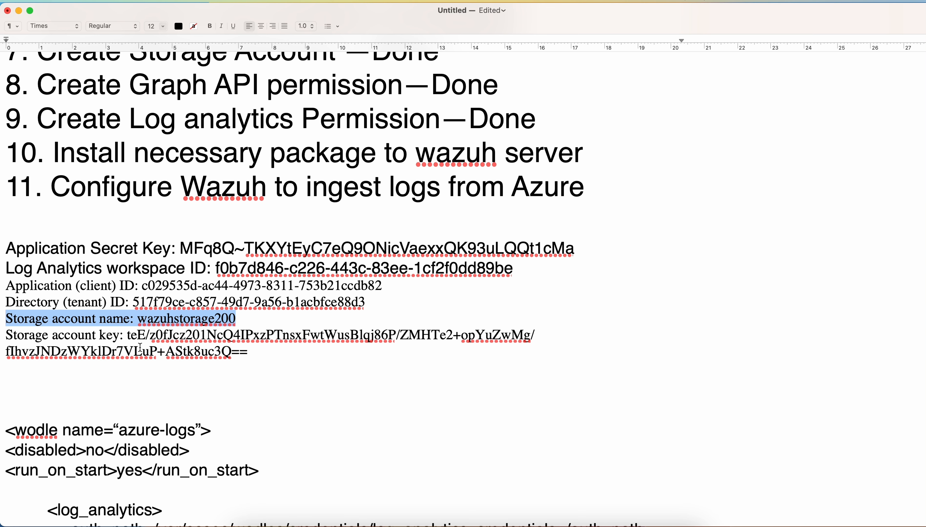
pyautogui.moveTo(129, 335); pyautogui.dragTo(247, 352)
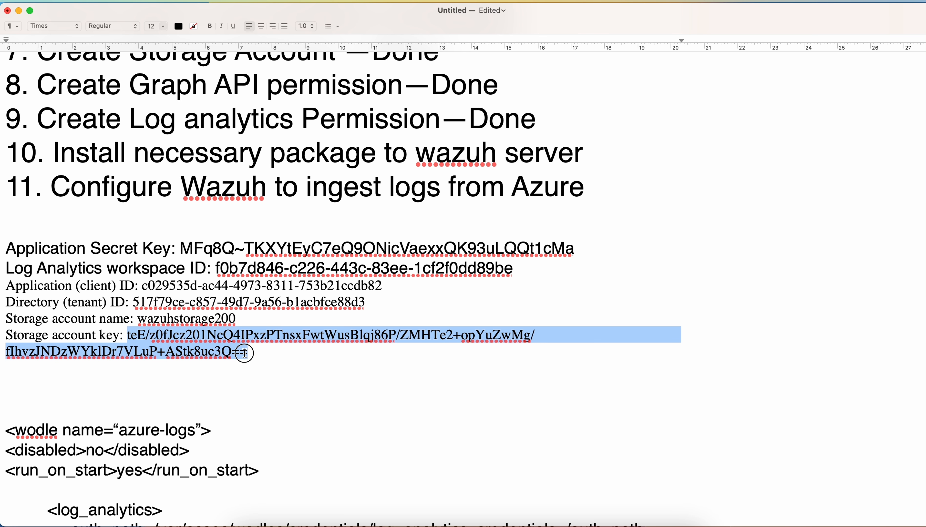
pyautogui.hotkey('ctrl', 'Right')
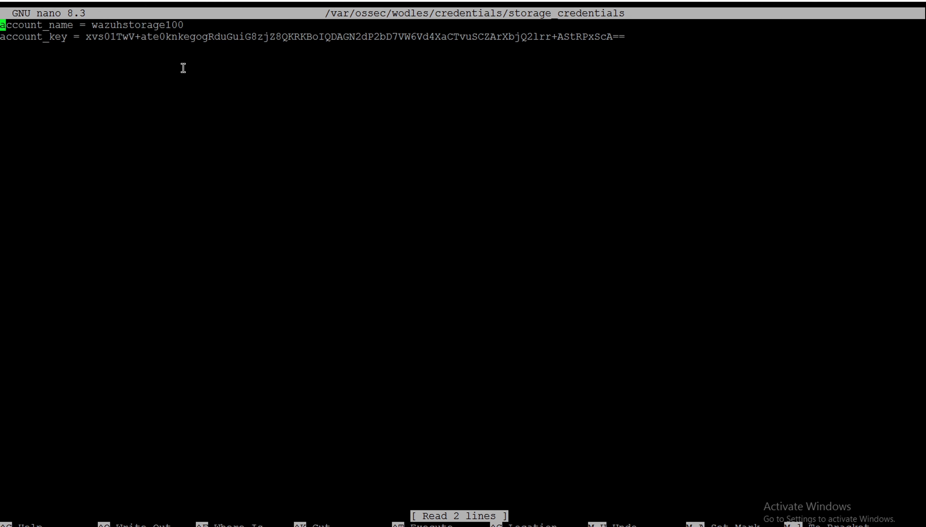
pyautogui.hotkey('ctrl', 'x')
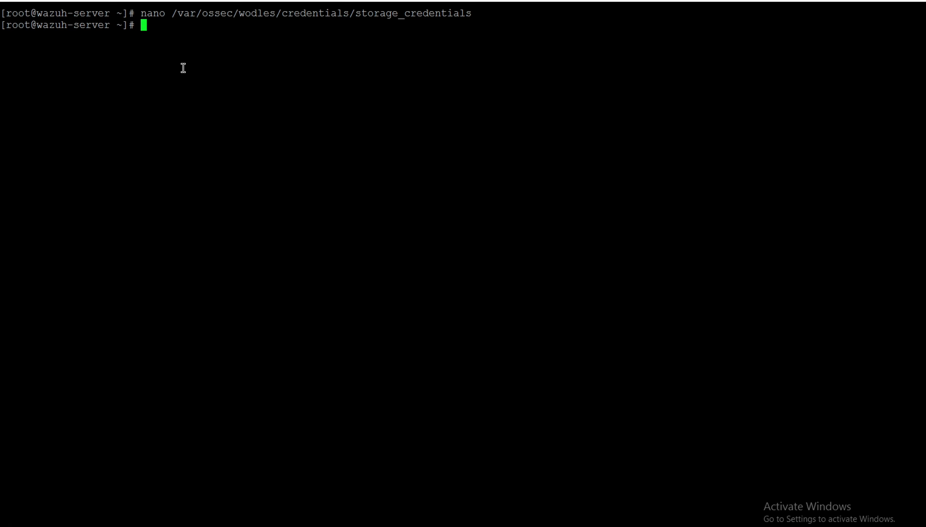
# Reuse the previous nano command with the file name replaced by log_analytics_credentials, without running it
pyautogui.press('Up')
pyautogui.press('BackSpace')
pyautogui.press('BackSpace')
pyautogui.press('BackSpace')
pyautogui.press('BackSpace')
pyautogui.press('BackSpace')
pyautogui.press('BackSpace')
pyautogui.press('BackSpace')
pyautogui.press('BackSpace')
pyautogui.press('BackSpace')
pyautogui.press('BackSpace')
pyautogui.press('BackSpace')
pyautogui.press('BackSpace')
pyautogui.press('BackSpace')
pyautogui.press('BackSpace')
pyautogui.press('BackSpace')
pyautogui.press('BackSpace')
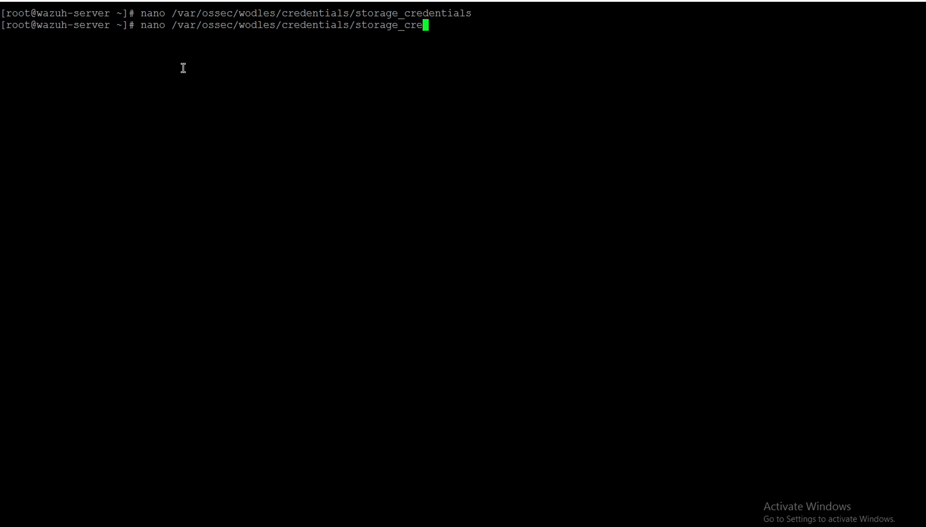
pyautogui.press('BackSpace')
pyautogui.press('BackSpace')
pyautogui.press('BackSpace')
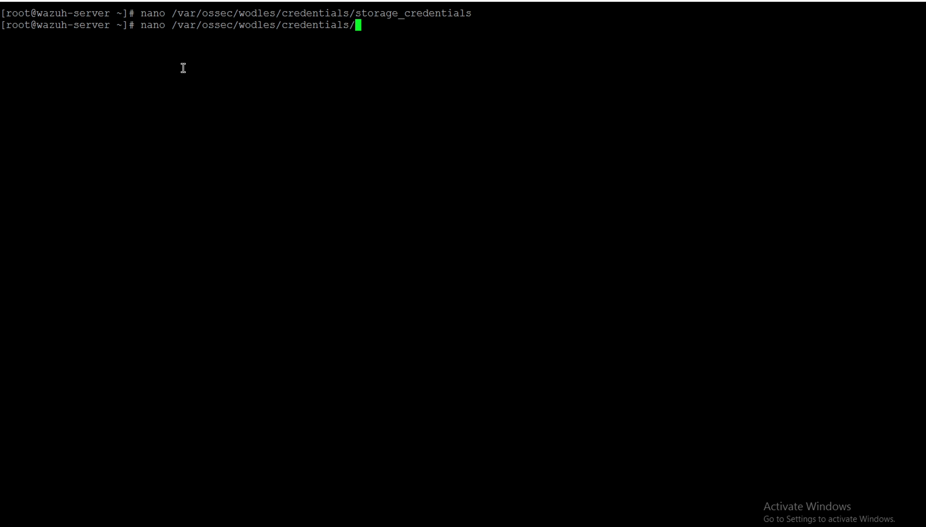
pyautogui.write('l')
pyautogui.press('Tab')
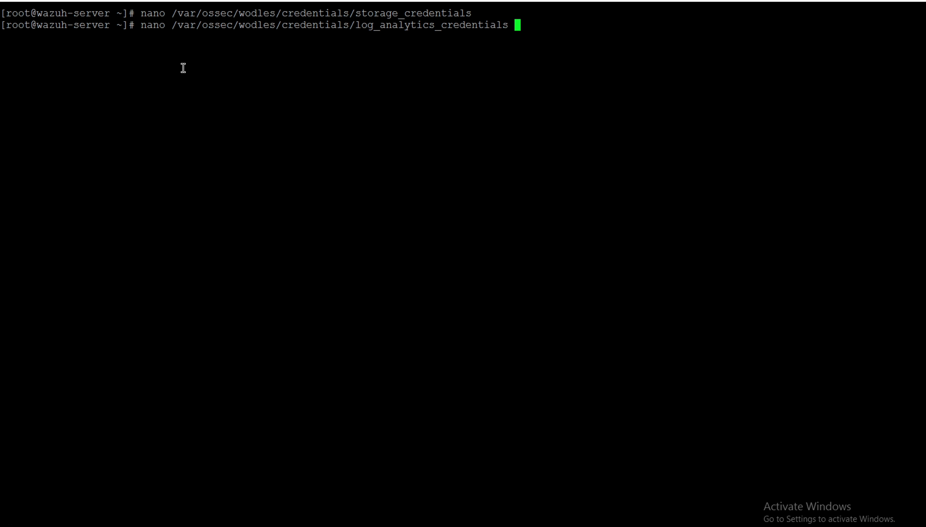
# Check the credentials file name in the log_analytics auth_path in TextEdit, and open log_analytics_credentials in nano on the server
pyautogui.hotkey('ctrl', 'Left')
pyautogui.scroll(-10, 81, 282)
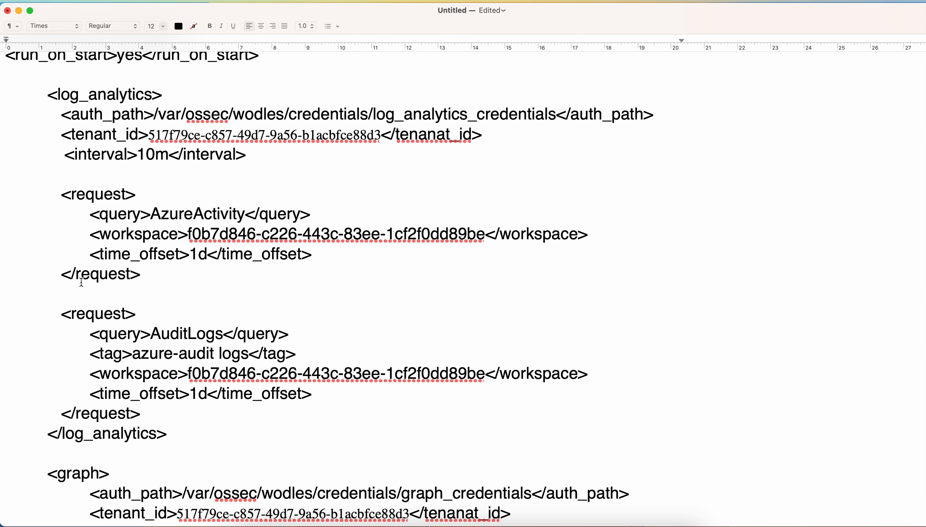
pyautogui.scroll(-3, 81, 282)
pyautogui.scroll(5, 81, 282)
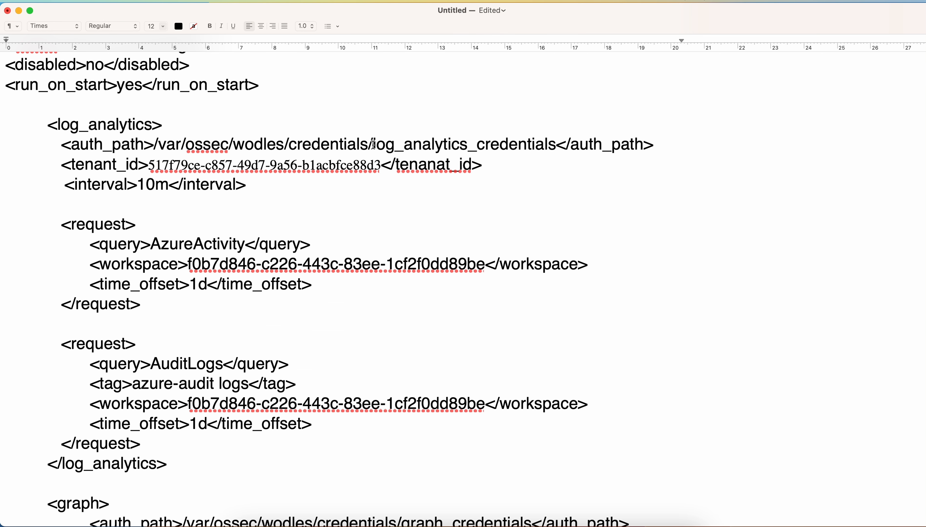
pyautogui.moveTo(374, 144); pyautogui.dragTo(554, 143)
pyautogui.hotkey('ctrl', 'Right')
pyautogui.press('Return')
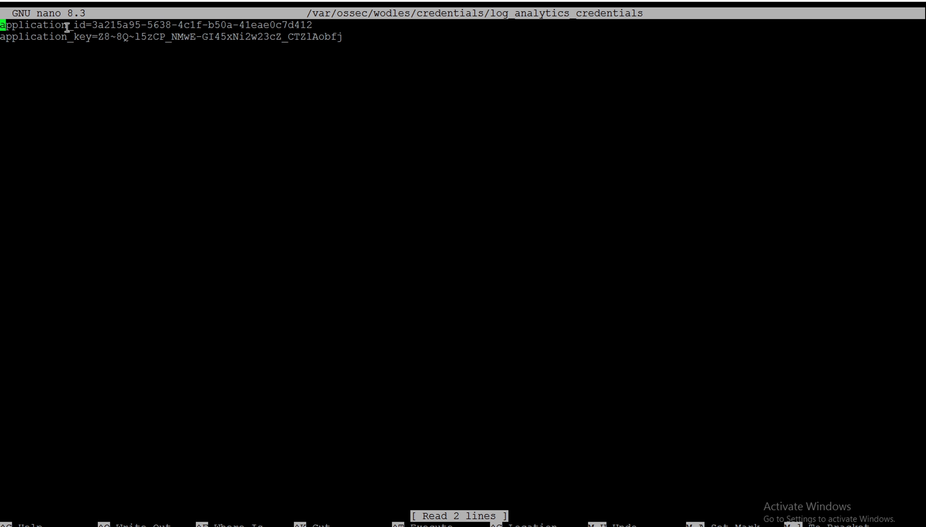
# Compare the application_id and application_key fields with the client ID and key lines in the TextEdit notes, and exit nano without editing
pyautogui.moveTo(33, 37); pyautogui.dragTo(79, 38)
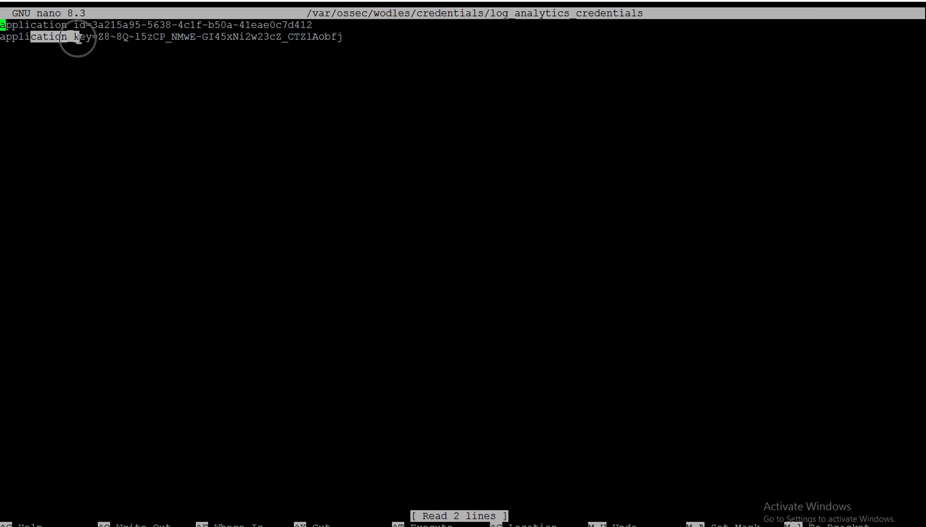
pyautogui.hotkey('ctrl', 'Left')
pyautogui.scroll(6, 175, 308)
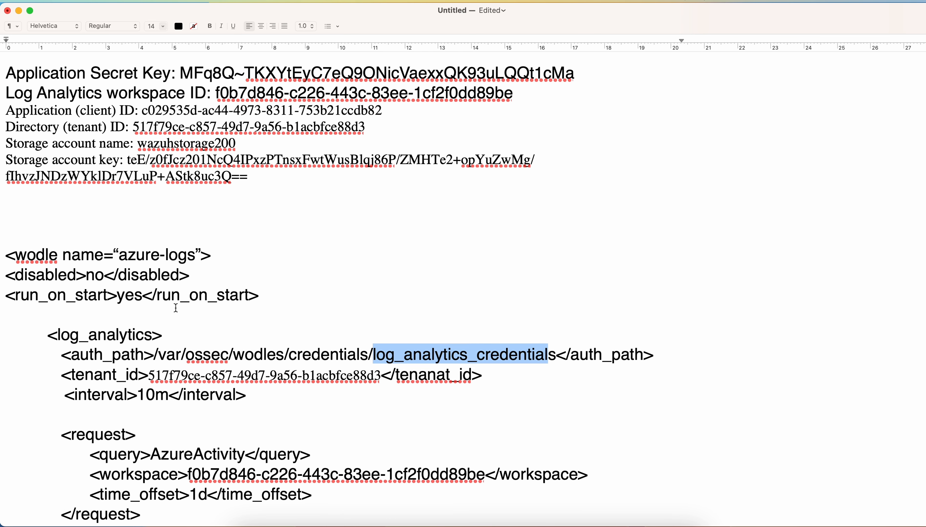
pyautogui.scroll(3, 176, 309)
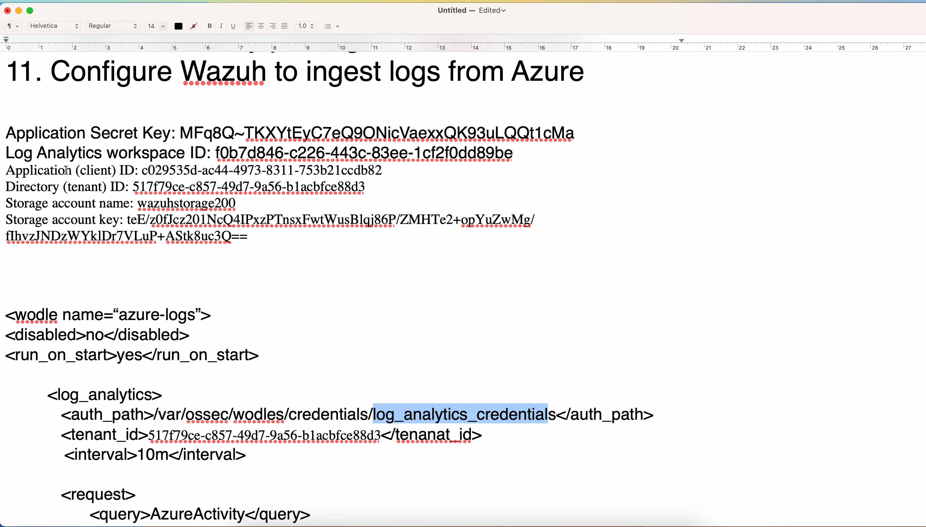
pyautogui.moveTo(6, 171); pyautogui.dragTo(386, 172)
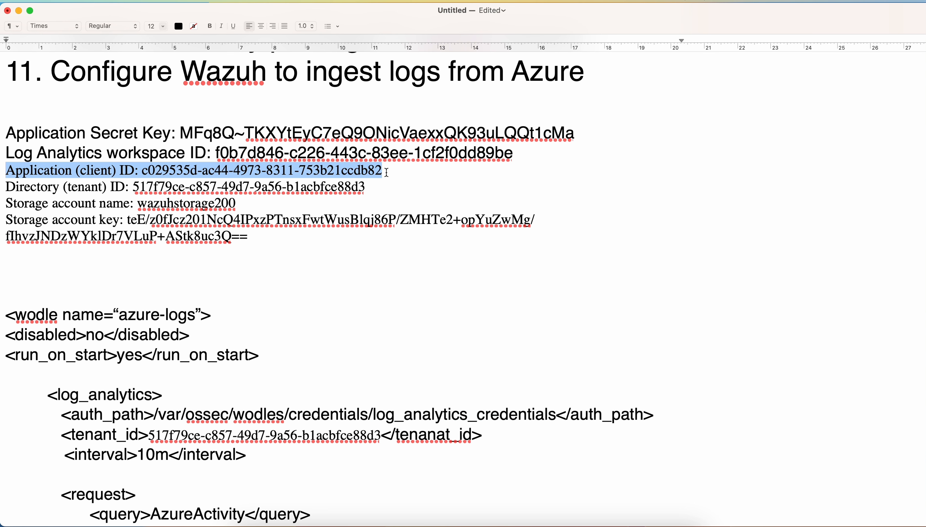
pyautogui.hotkey('ctrl', 'Right')
pyautogui.hotkey('ctrl', 'Left')
pyautogui.moveTo(5, 220); pyautogui.dragTo(540, 220)
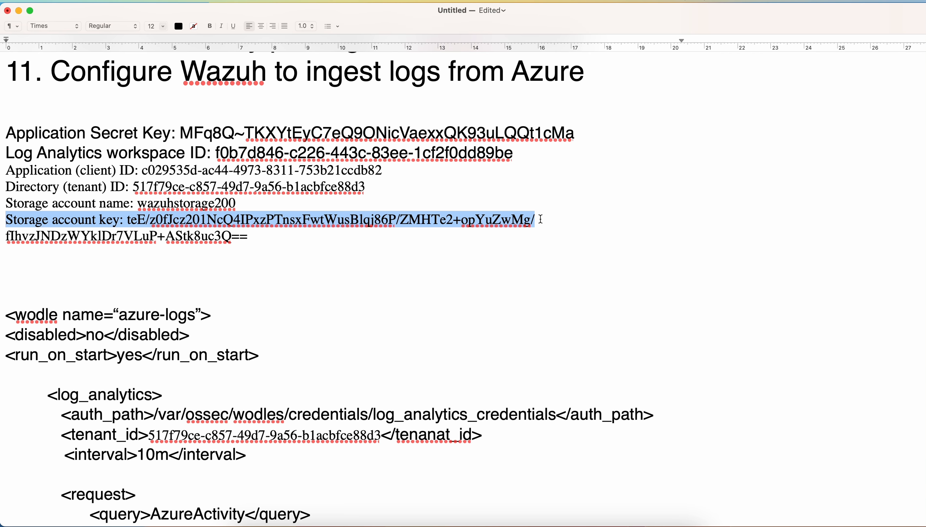
pyautogui.hotkey('ctrl', 'Right')
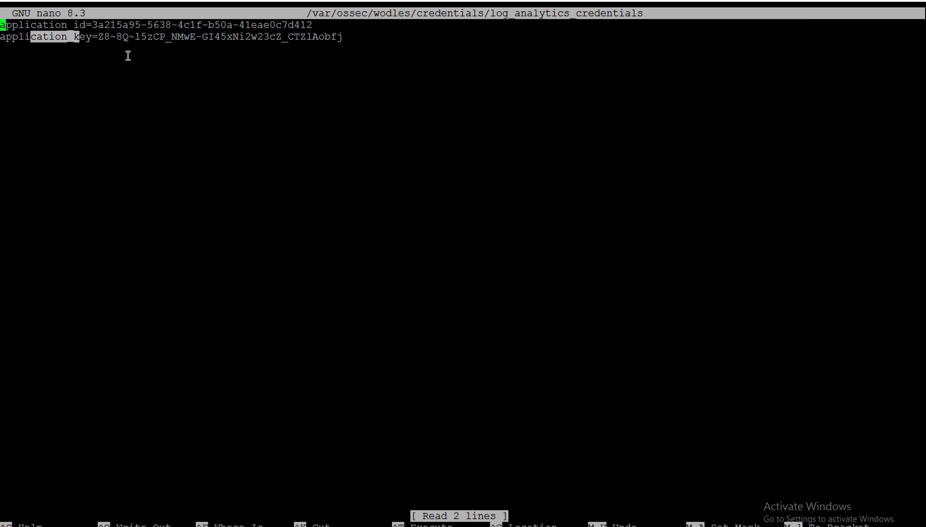
pyautogui.hotkey('ctrl', 'x')
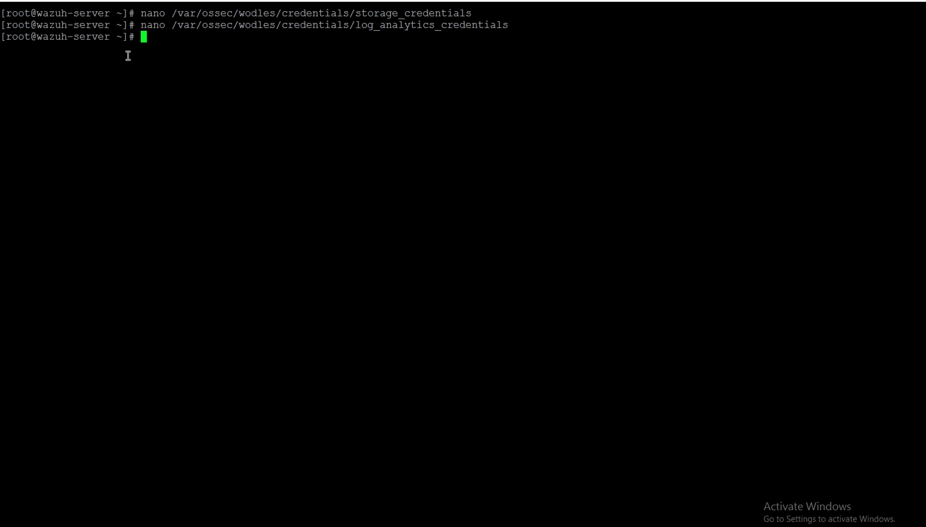
# Reuse the previous nano command to open /var/ossec/wodles/credentials/graph_credentials
pyautogui.press('Up')
pyautogui.press('BackSpace')
pyautogui.press('BackSpace')
pyautogui.press('BackSpace')
pyautogui.press('BackSpace')
pyautogui.press('BackSpace')
pyautogui.press('BackSpace')
pyautogui.press('BackSpace')
pyautogui.press('BackSpace')
pyautogui.press('BackSpace')
pyautogui.press('BackSpace')
pyautogui.press('BackSpace')
pyautogui.press('BackSpace')
pyautogui.press('BackSpace')
pyautogui.press('BackSpace')
pyautogui.press('BackSpace')
pyautogui.press('BackSpace')
pyautogui.press('BackSpace')
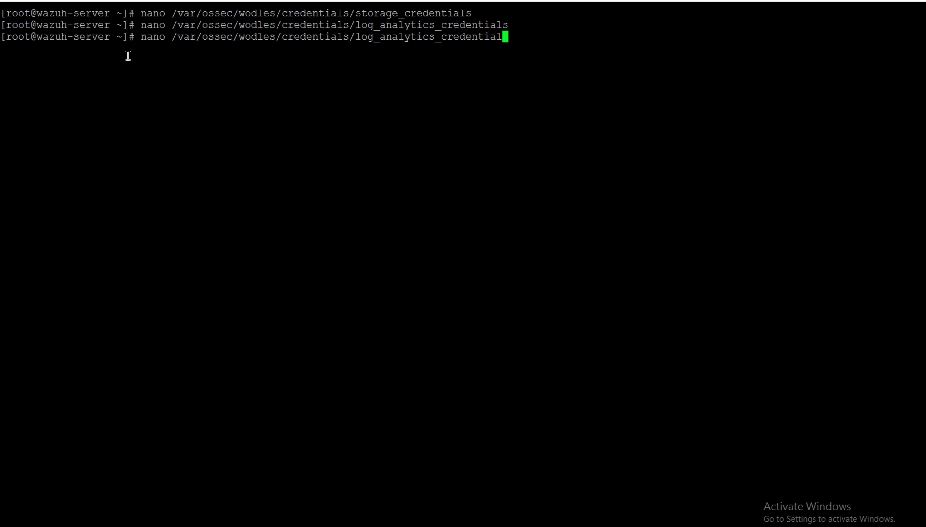
pyautogui.press('BackSpace')
pyautogui.press('BackSpace')
pyautogui.press('BackSpace')
pyautogui.press('BackSpace')
pyautogui.press('BackSpace')
pyautogui.press('BackSpace')
pyautogui.press('BackSpace')
pyautogui.press('BackSpace')
pyautogui.press('BackSpace')
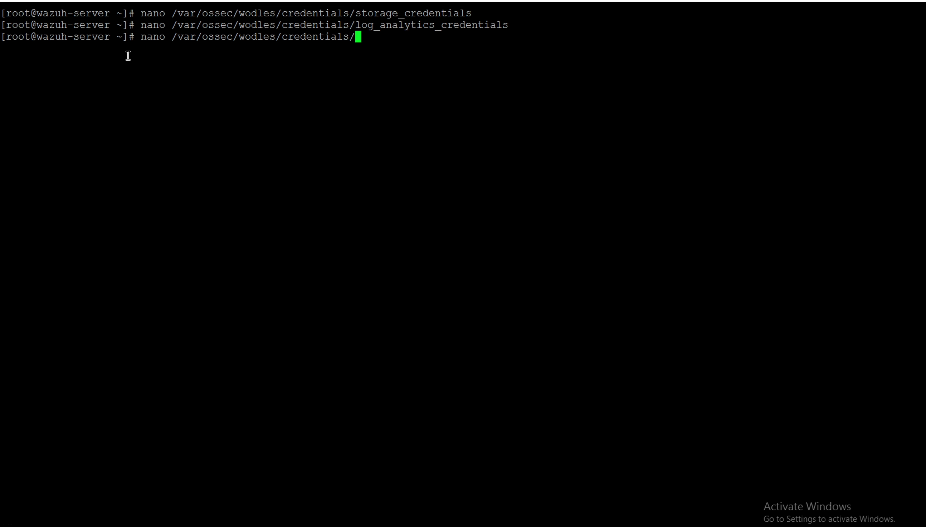
pyautogui.write('gr')
pyautogui.press('Tab')
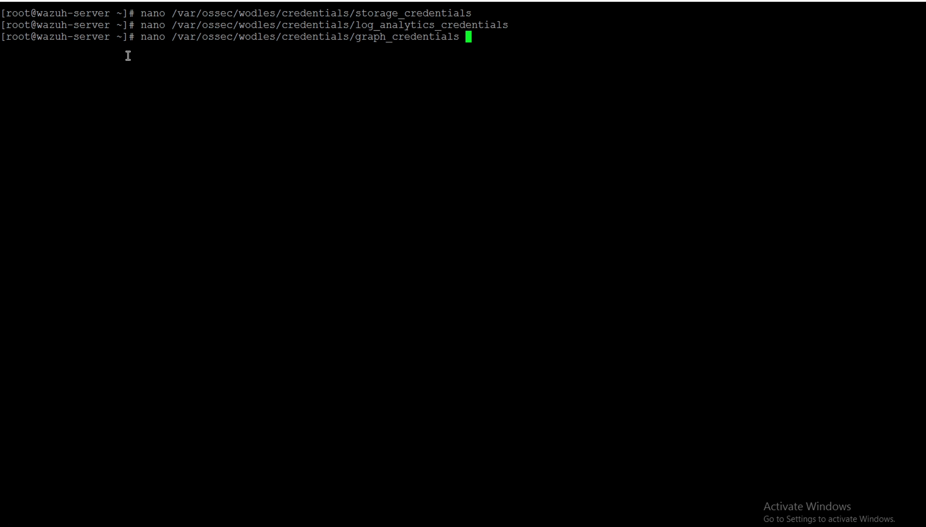
pyautogui.press('Return')
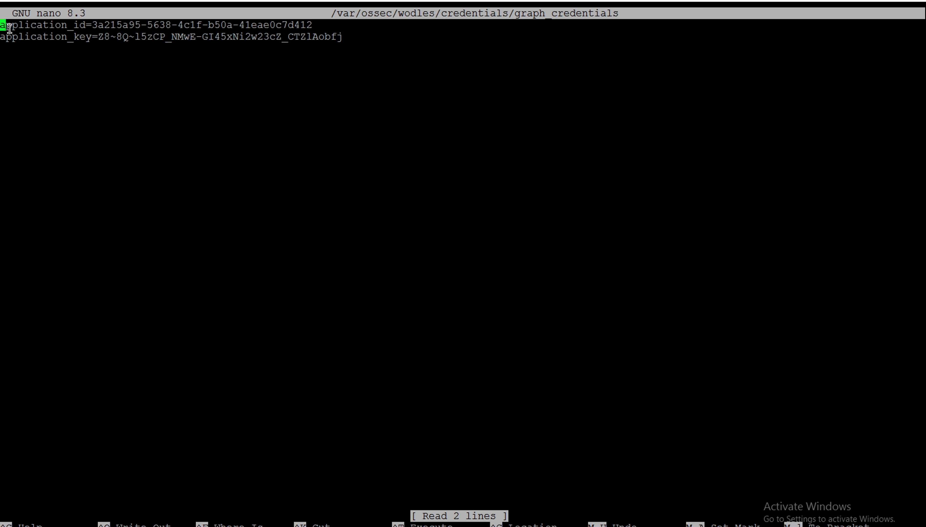
# Compare the graph_credentials application ID and key fields with the ID and key lines in the TextEdit notes, and exit nano without editing
pyautogui.moveTo(9, 28); pyautogui.dragTo(72, 27)
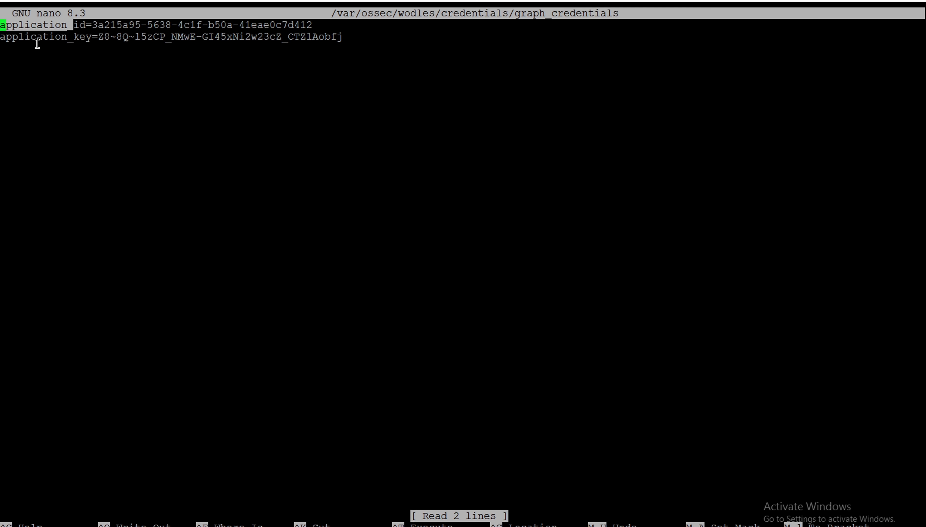
pyautogui.doubleClick(64, 44)
pyautogui.hotkey('ctrl', 'Left')
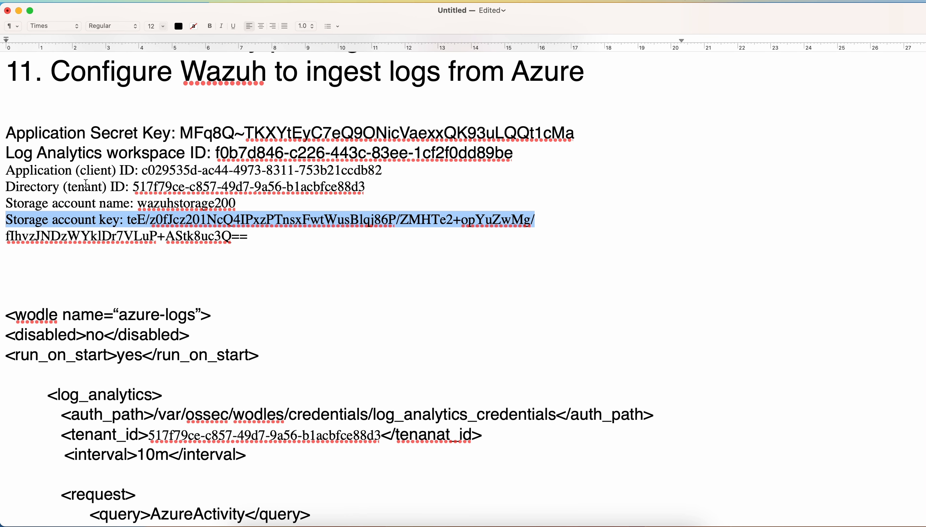
pyautogui.moveTo(50, 171); pyautogui.dragTo(124, 171)
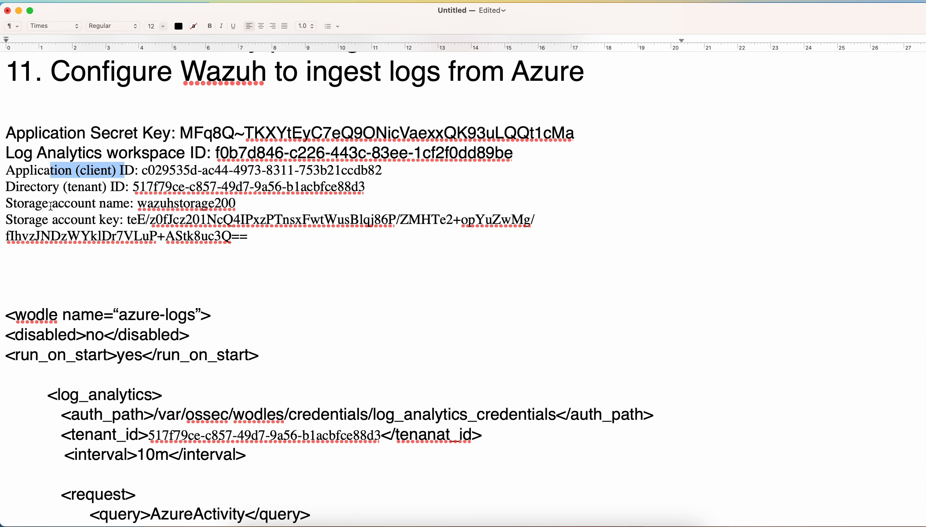
pyautogui.moveTo(45, 217); pyautogui.dragTo(108, 219)
pyautogui.hotkey('ctrl', 'Right')
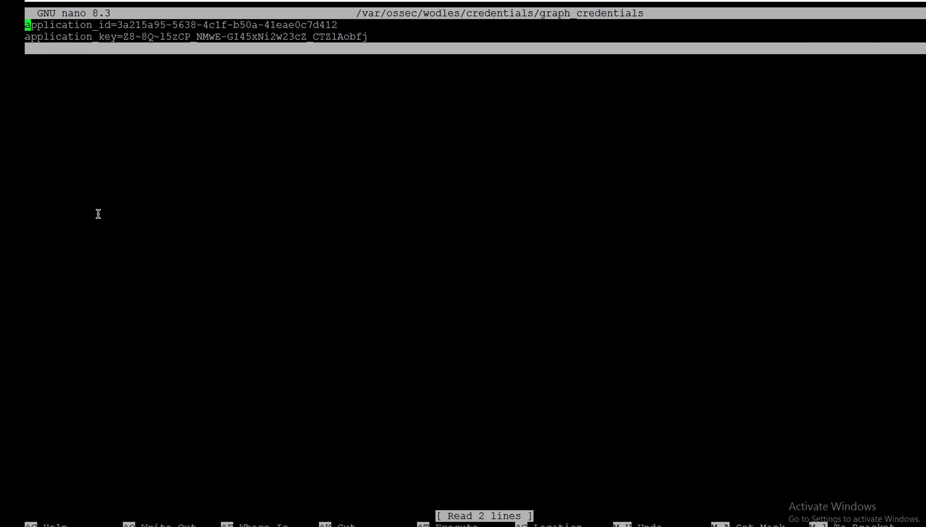
pyautogui.click(152, 142)
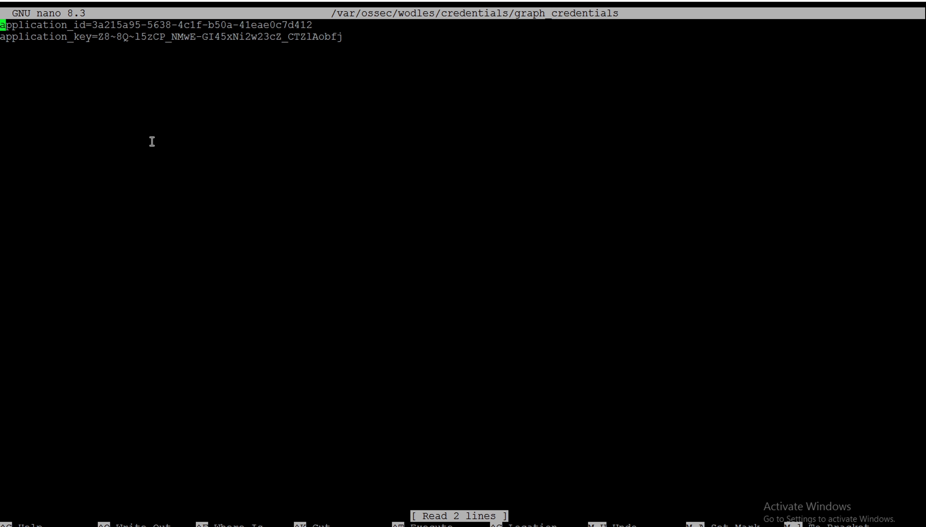
pyautogui.hotkey('ctrl', 'x')
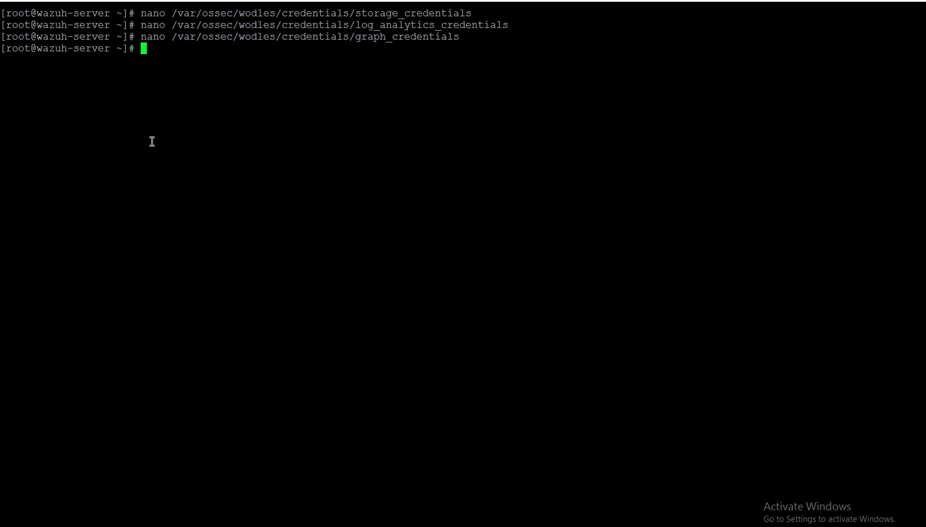
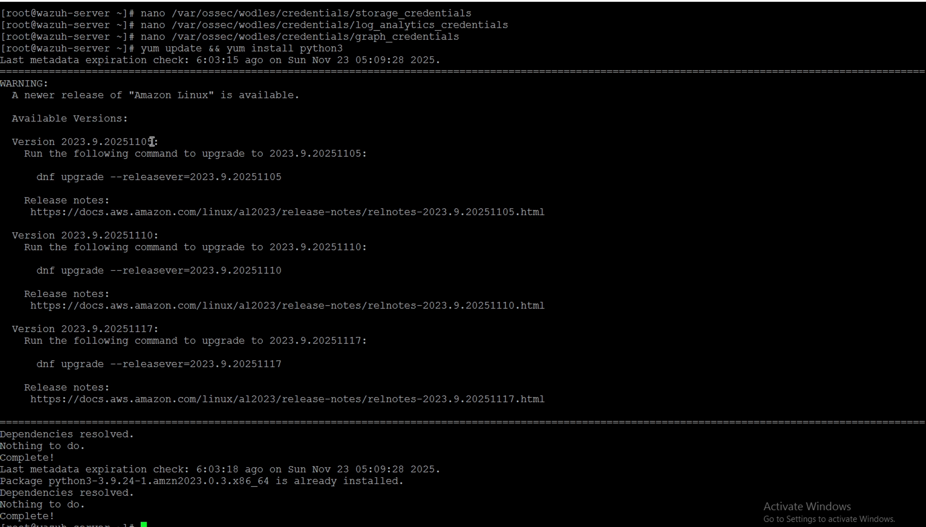
# Clear the terminal and run yum update && yum install pyhton3-pip to try installing pip
pyautogui.write('clear')
pyautogui.press('Return')
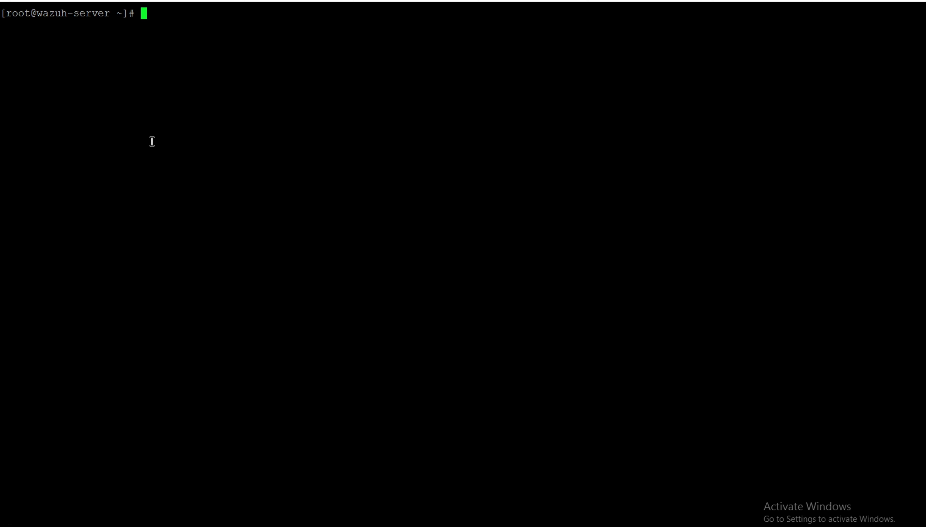
pyautogui.write('yum update')
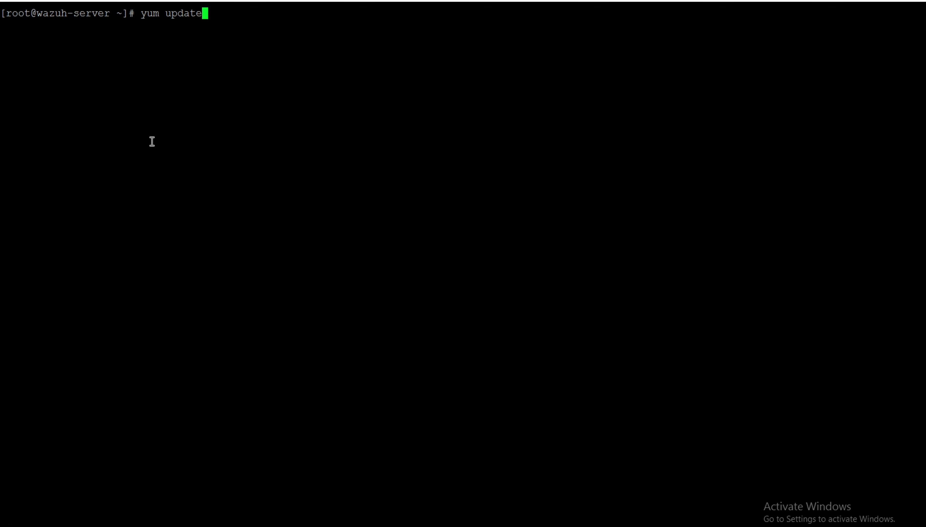
pyautogui.write(' && yum insta')
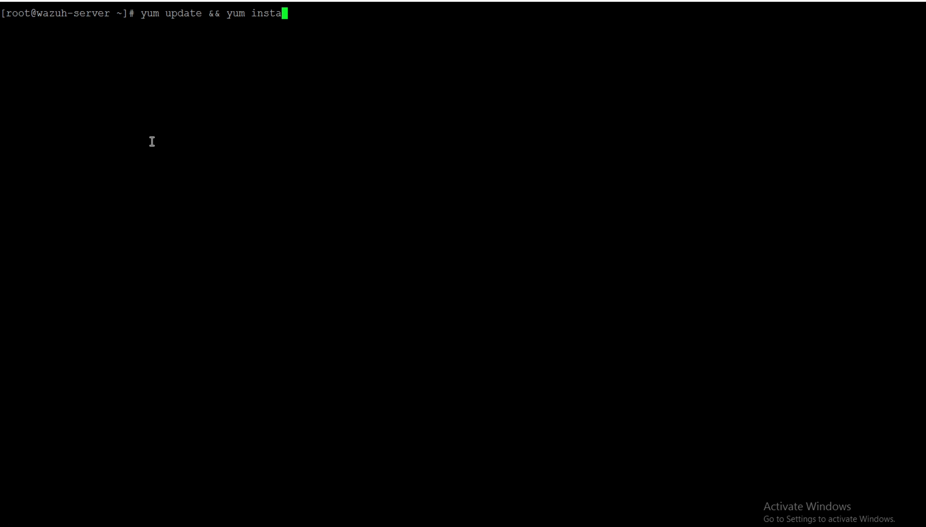
pyautogui.write('ll pyhton3-pip')
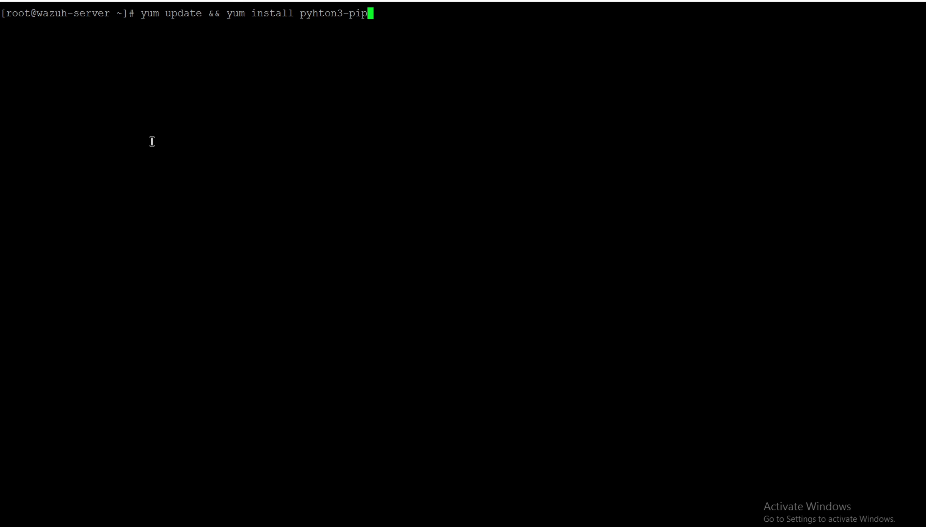
pyautogui.press('Return')
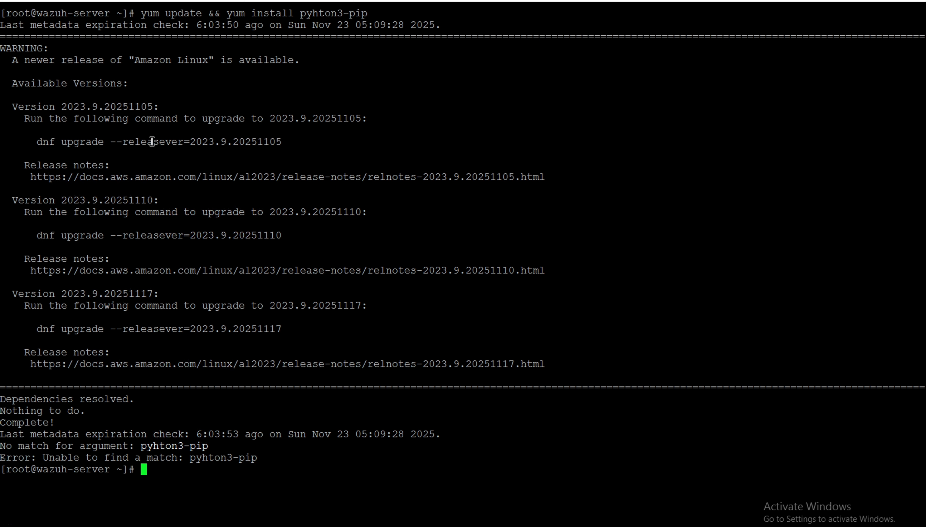
# Check the installed pip3 version and the Python version it uses
pyautogui.write('pip3 --version')
pyautogui.press('Return')
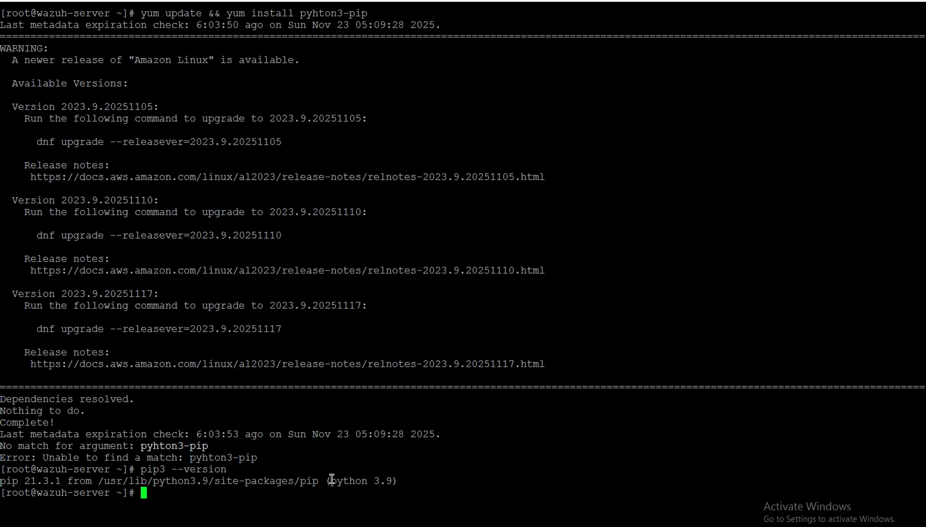
pyautogui.moveTo(328, 480); pyautogui.dragTo(400, 481)
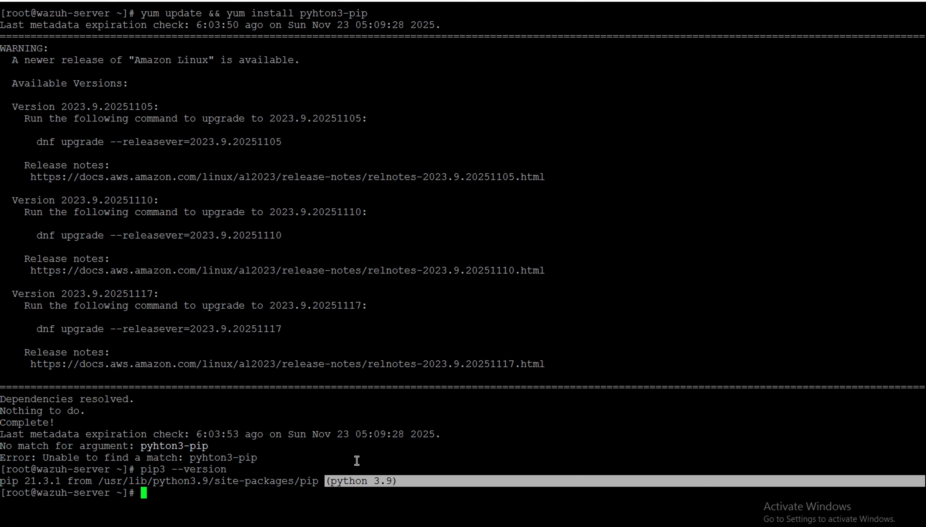
pyautogui.click(217, 495)
# Try to upgrade pip with pip install --upgrade pip, and clear the terminal
pyautogui.write('p')
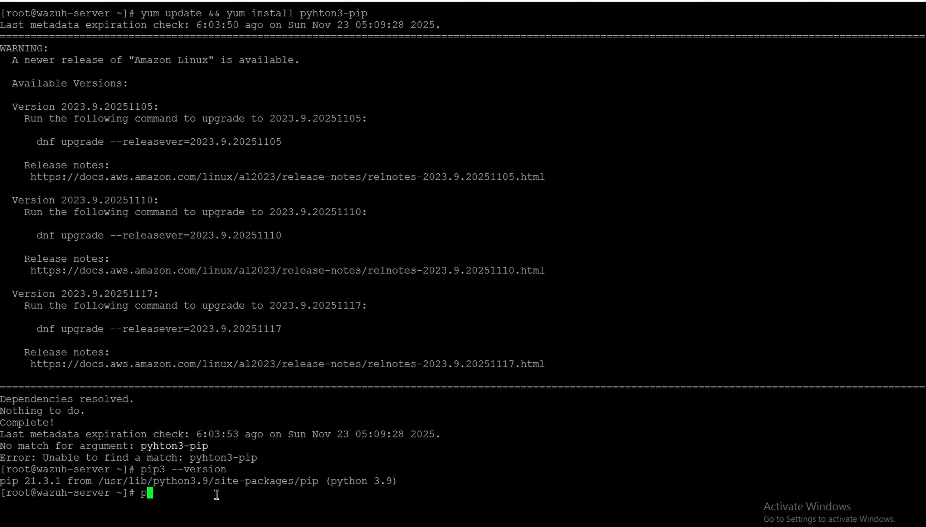
pyautogui.write('ip install -')
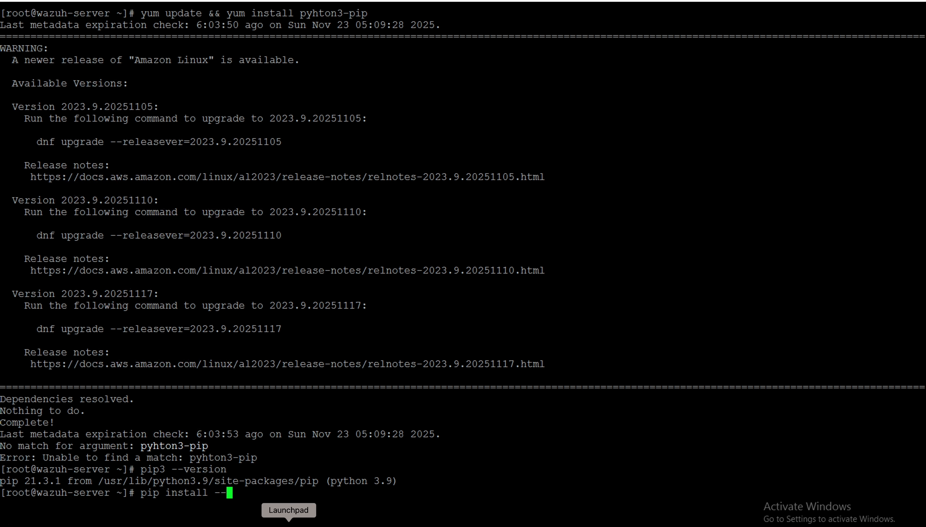
pyautogui.write('-up')
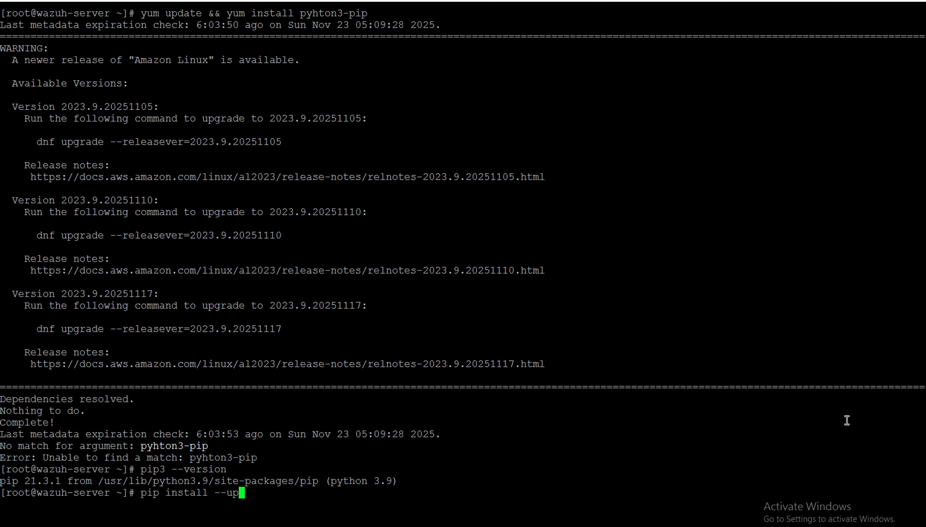
pyautogui.write('grade pip')
pyautogui.press('Return')
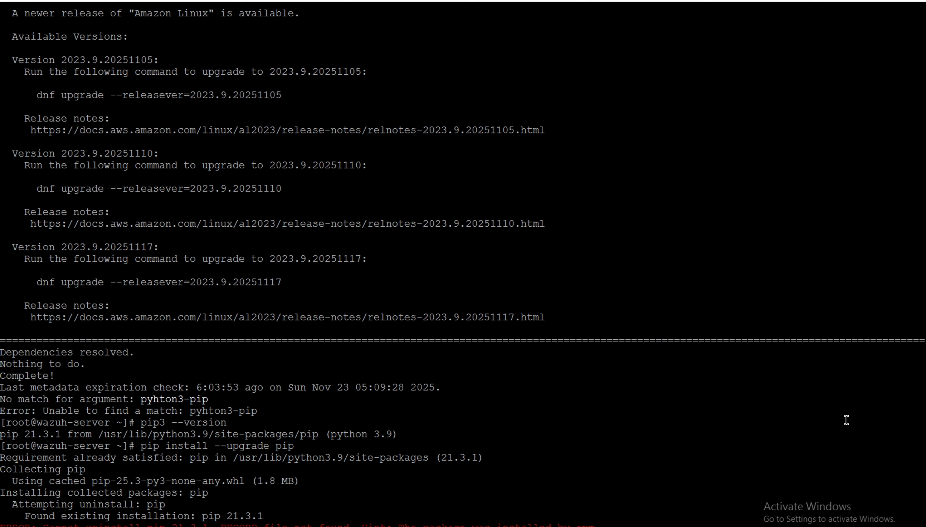
pyautogui.hotkey('ctrl', 'l')
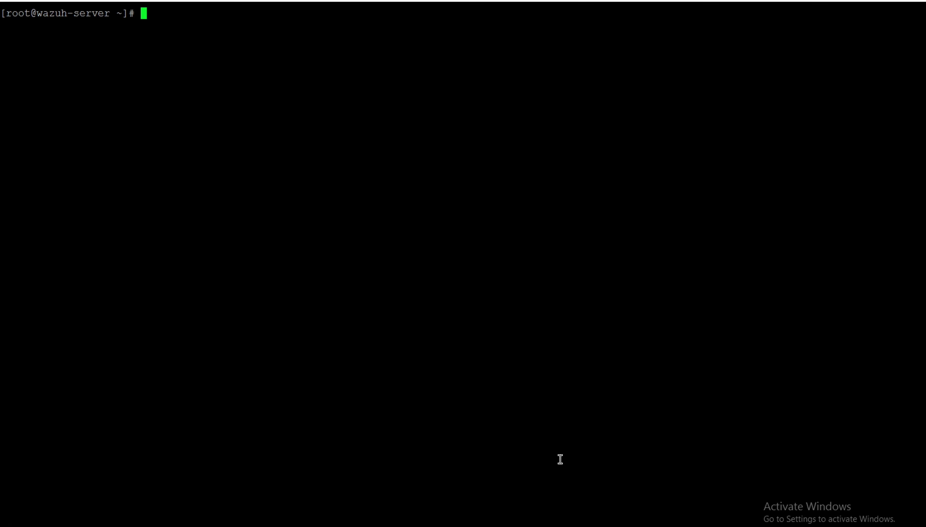
# Try to install the pinned Azure dependencies with the copied pip3 command, from azure-storage-blob==12.20.0 through pytz==2020.1, and clear the terminal
pyautogui.rightClick(284, 194)
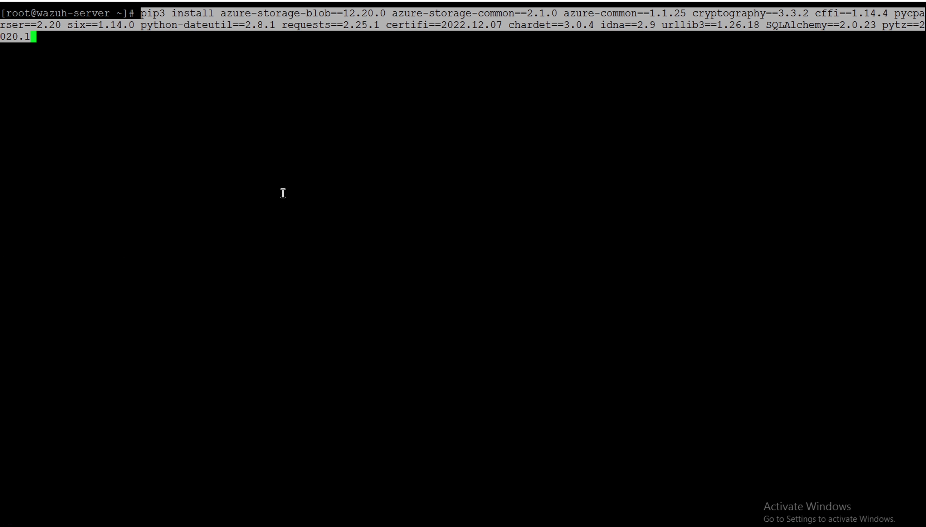
pyautogui.press('Return')
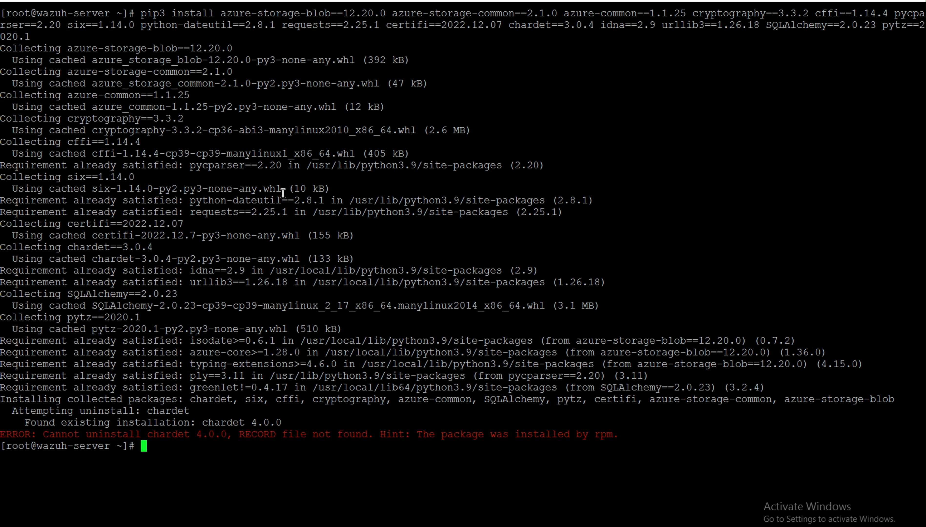
pyautogui.write('clear')
pyautogui.press('Return')
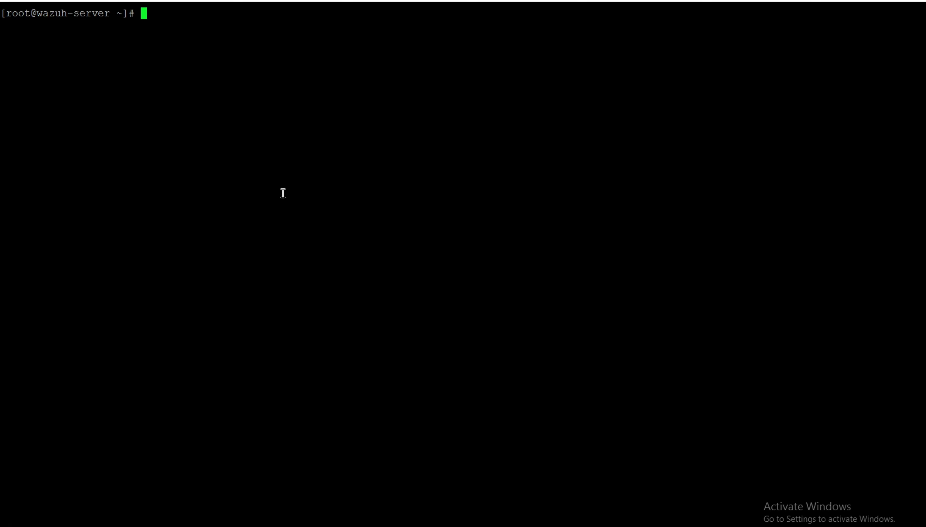
# Open the Wazuh manager configuration /var/ossec/etc/ossec.conf in nano
pyautogui.write('nano /var/oss')
pyautogui.press('Tab')
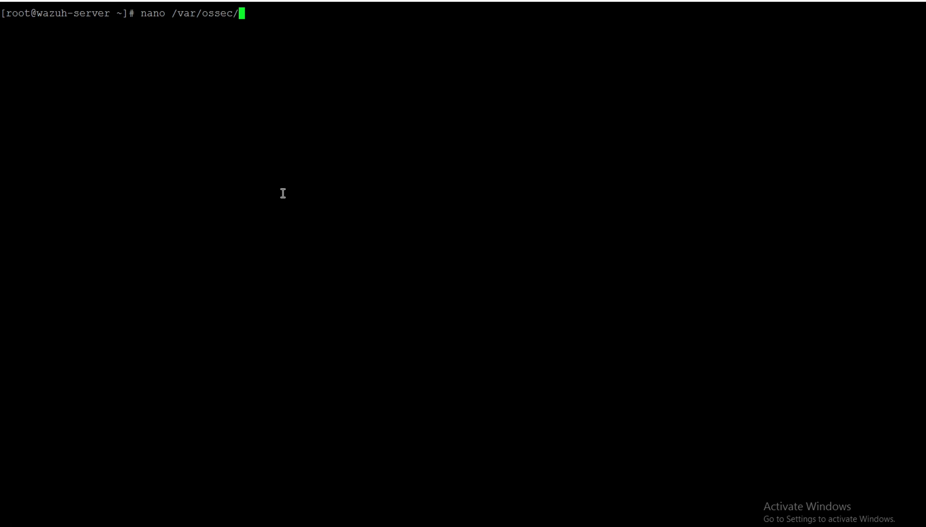
pyautogui.write('e')
pyautogui.press('Tab')
pyautogui.write('o')
pyautogui.press('Tab')
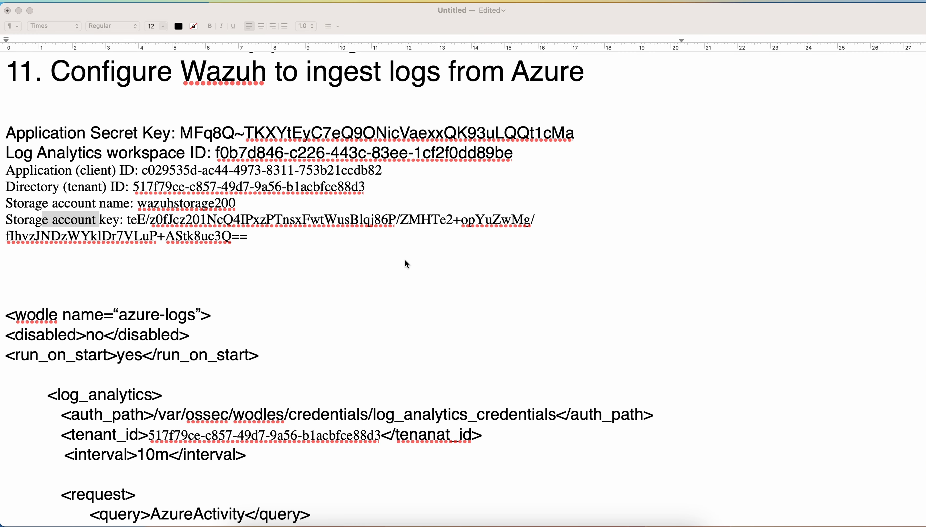
# Select the whole azure-logs wodle block in the TextEdit notes, from its opening to its closing tag, and return to the server terminal
pyautogui.scroll(-5, 405, 261)
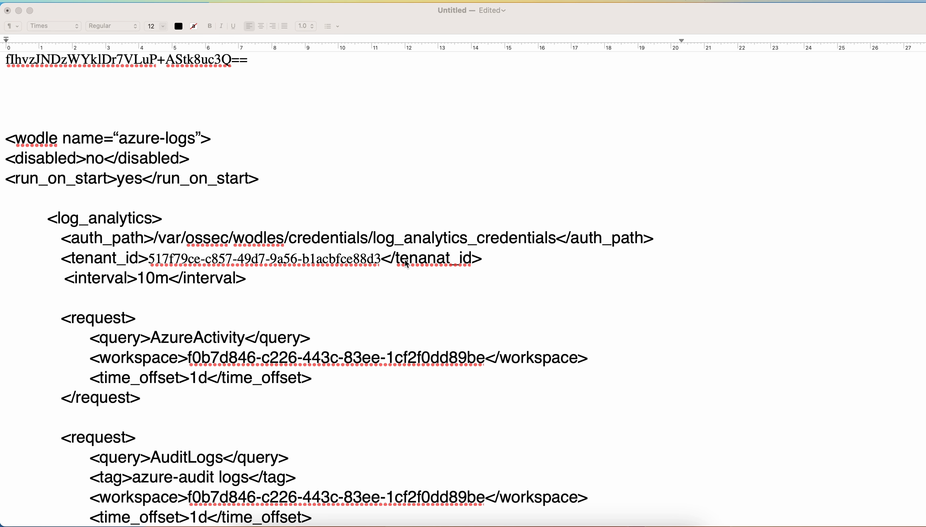
pyautogui.click(178, 133)
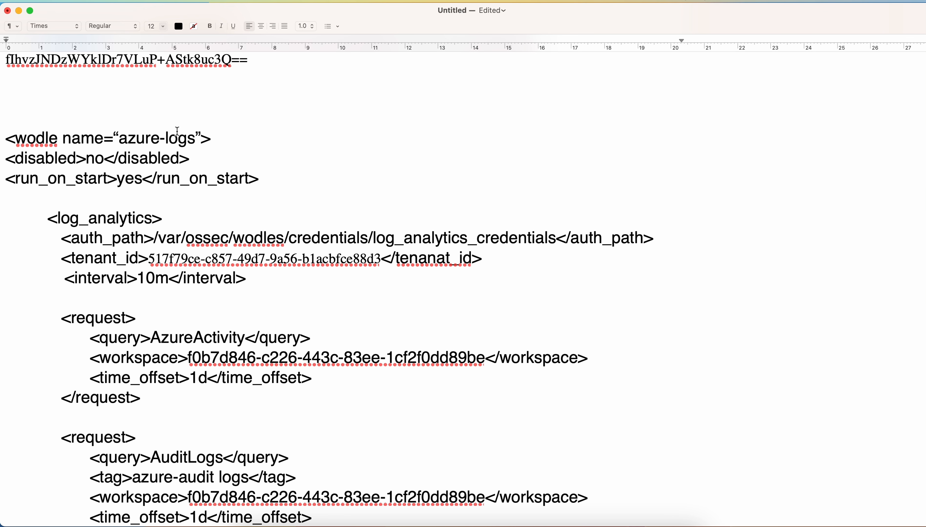
pyautogui.moveTo(8, 138); pyautogui.dragTo(48, 218)
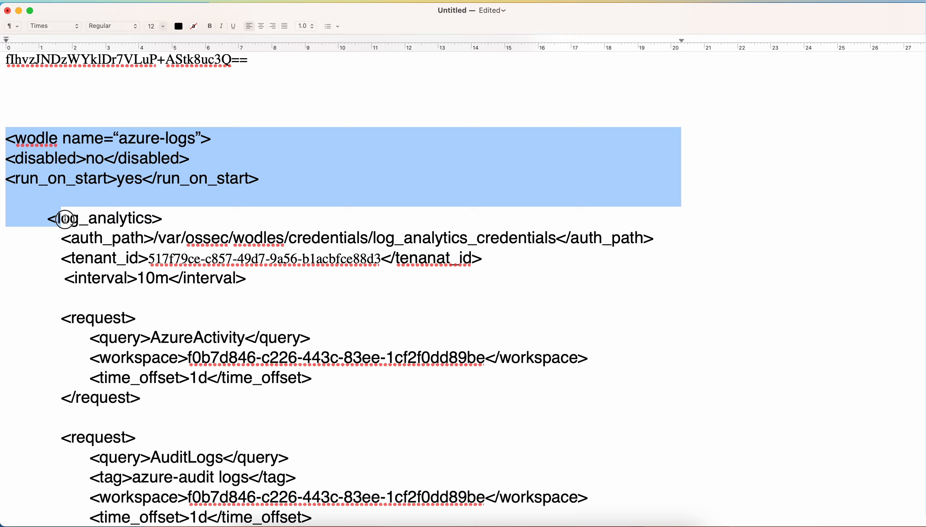
pyautogui.scroll(-15, 63, 219)
pyautogui.scroll(3, 66, 220)
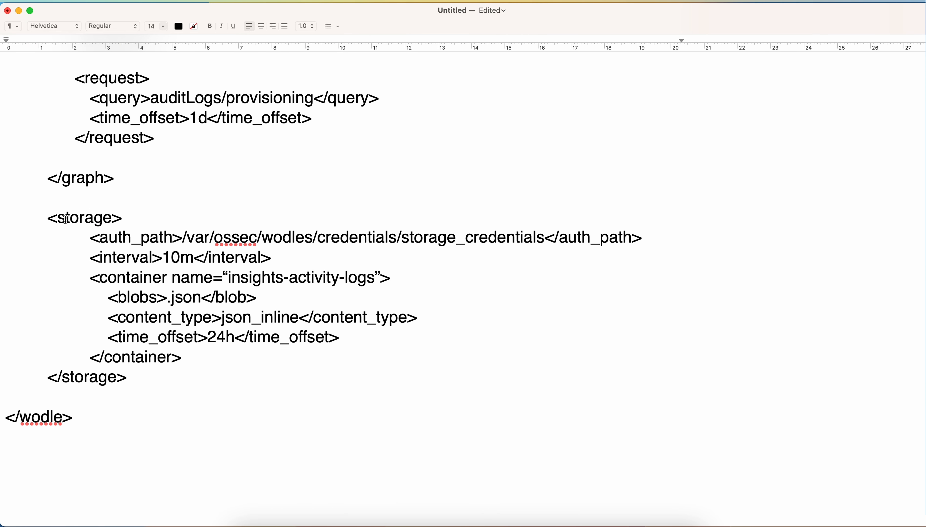
pyautogui.keyDown('shift'); pyautogui.click(73, 419); pyautogui.keyUp('shift')
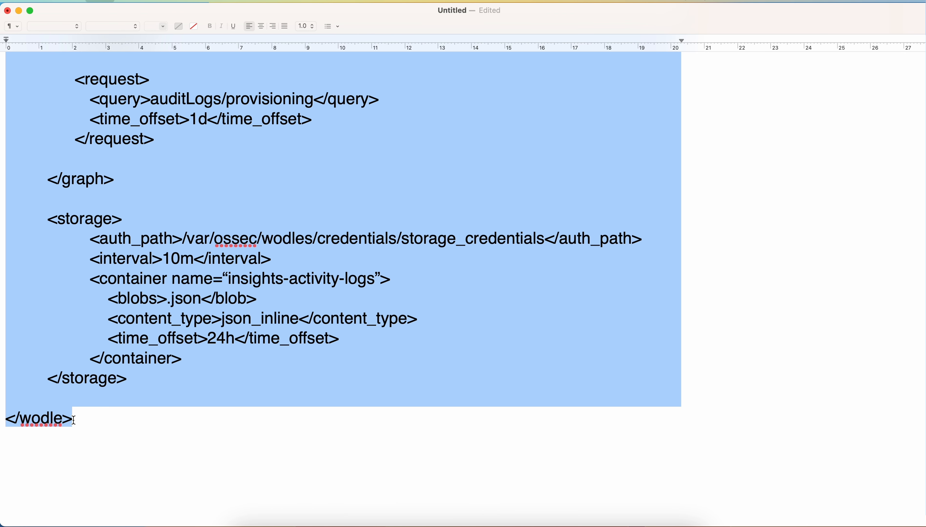
pyautogui.hotkey('ctrl', 'Right')
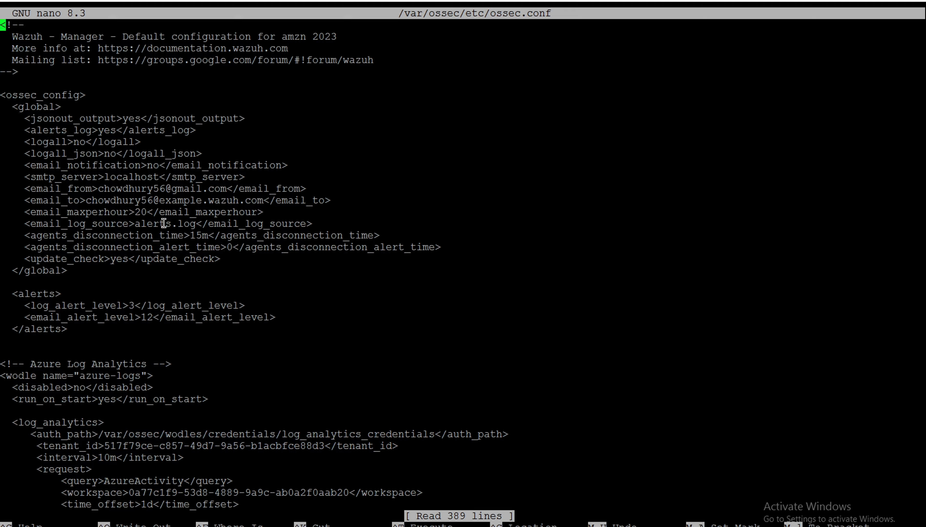
# Go to the place in ossec.conf after the closing alerts tag where the azure-logs wodle block belongs
pyautogui.press('Down')
pyautogui.press('Down')
pyautogui.press('Down')
pyautogui.press('Down')
pyautogui.press('Down')
pyautogui.press('Down')
pyautogui.press('Down')
pyautogui.press('Down')
pyautogui.press('Down')
pyautogui.press('Down')
pyautogui.press('Down')
pyautogui.press('Down')
pyautogui.press('Down')
pyautogui.press('Down')
pyautogui.press('Down')
pyautogui.press('Down')
pyautogui.press('Down')
pyautogui.press('Down')
pyautogui.press('Down')
pyautogui.press('Down')
pyautogui.press('Down')
pyautogui.press('Down')
pyautogui.press('Down')
pyautogui.press('Down')
pyautogui.press('Down')
pyautogui.press('Down')
pyautogui.press('Down')
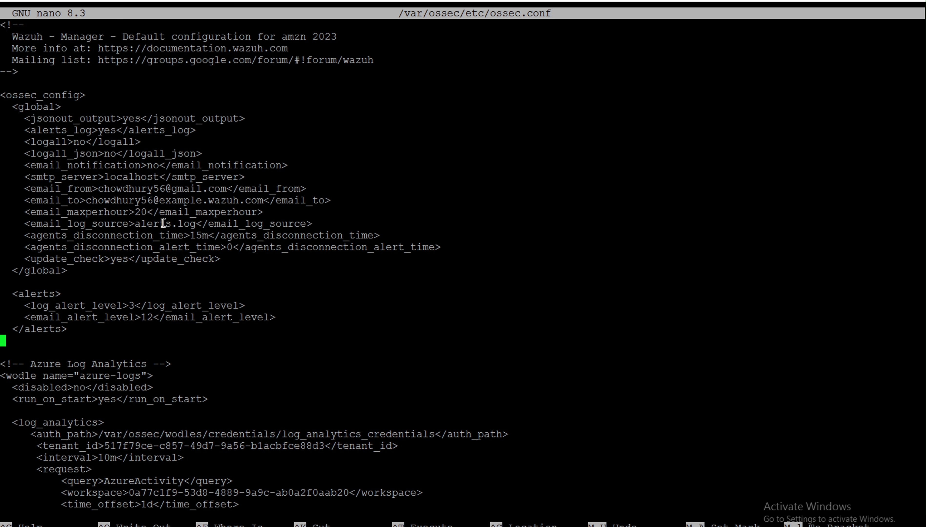
pyautogui.press('Down')
pyautogui.press('Down')
pyautogui.press('Down')
pyautogui.press('Down')
pyautogui.press('Up')
pyautogui.press('Up')
# Examine the azure-logs wodle in ossec.conf through its log_analytics and graph sections down to the storage section
pyautogui.press('Down')
pyautogui.press('Down')
pyautogui.press('Down')
pyautogui.press('Down')
pyautogui.press('Down')
pyautogui.press('Down')
pyautogui.press('Down')
pyautogui.press('Down')
pyautogui.press('Down')
pyautogui.press('Down')
pyautogui.press('Down')
pyautogui.press('Down')
pyautogui.press('Down')
pyautogui.press('Down')
pyautogui.press('Down')
pyautogui.press('Down')
pyautogui.press('Down')
pyautogui.press('Down')
pyautogui.press('Down')
pyautogui.press('Down')
pyautogui.press('Down')
pyautogui.press('Down')
pyautogui.press('Down')
pyautogui.press('Down')
pyautogui.press('Down')
pyautogui.press('Down')
pyautogui.press('Down')
pyautogui.press('Down')
pyautogui.press('Down')
pyautogui.press('Down')
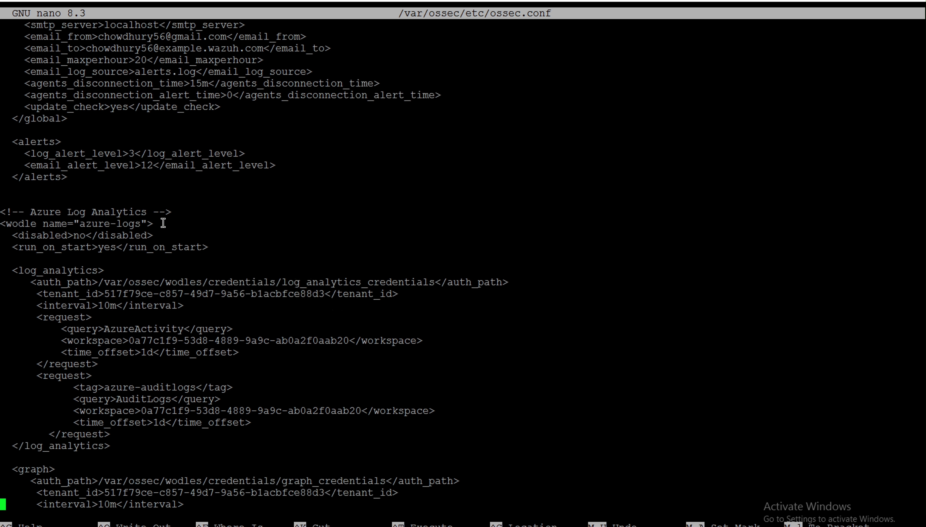
pyautogui.press('Down')
pyautogui.press('Down')
pyautogui.press('Down')
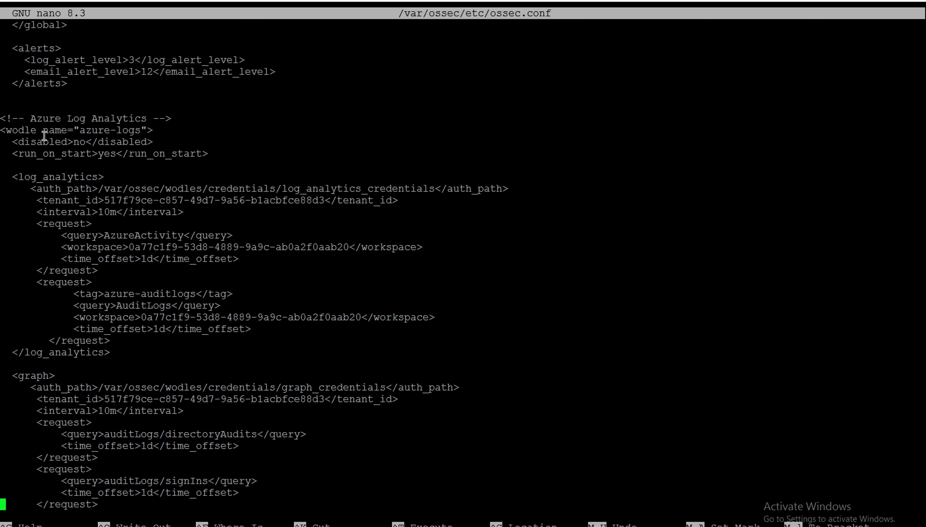
pyautogui.press('Down')
pyautogui.press('Down')
pyautogui.press('Down')
pyautogui.press('Down')
pyautogui.press('Down')
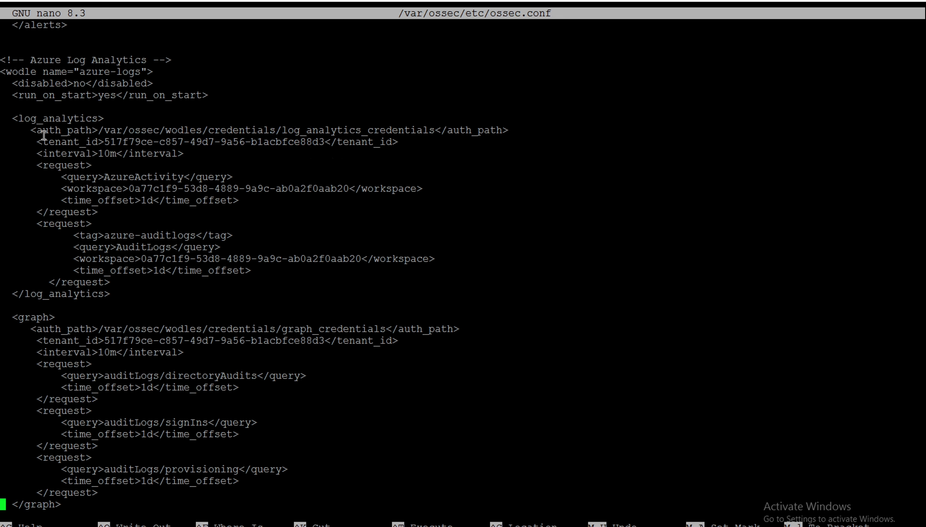
pyautogui.press('Down')
pyautogui.press('Down')
pyautogui.press('Down')
pyautogui.press('Down')
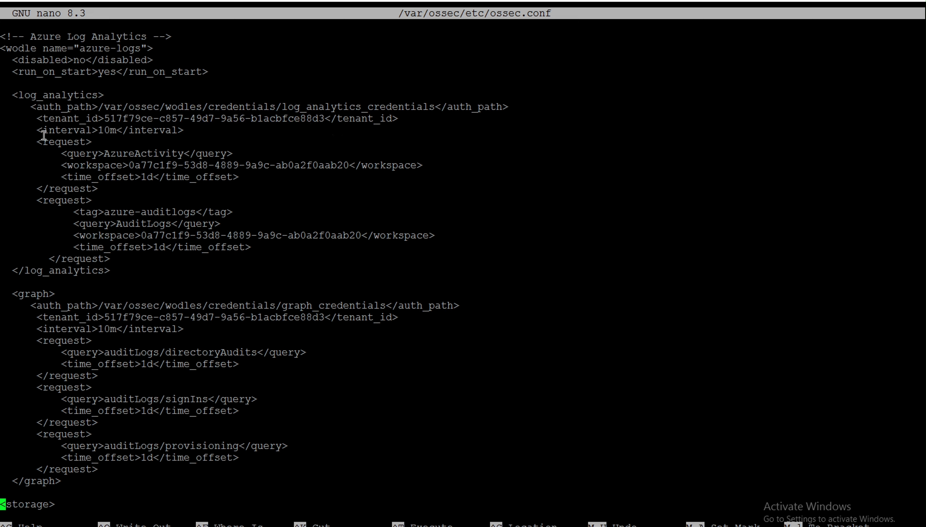
# Review the azure-logs wodle from its opening tag to the end of the graph section, and exit nano without editing
pyautogui.press('Up')
pyautogui.press('Up')
pyautogui.press('Up')
pyautogui.press('Up')
pyautogui.press('Up')
pyautogui.press('Up')
pyautogui.press('Up')
pyautogui.press('Up')
pyautogui.press('Up')
pyautogui.press('Up')
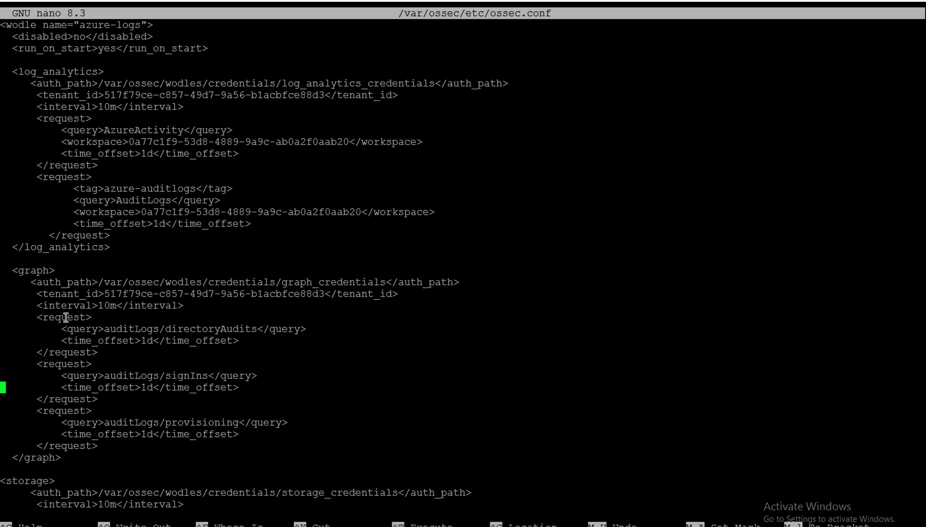
pyautogui.moveTo(67, 457); pyautogui.dragTo(3, 24)
pyautogui.click(235, 311)
pyautogui.hotkey('ctrl', 'x')
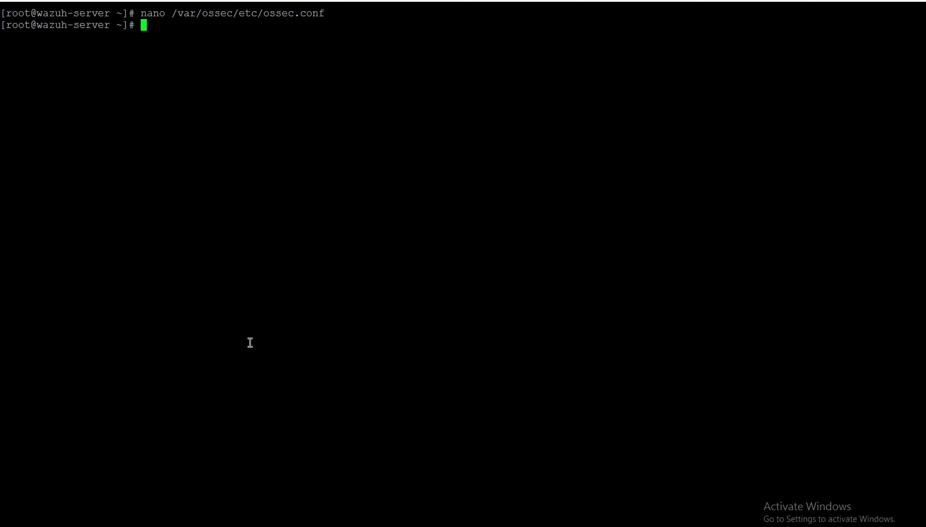
# Restart the wazuh-manager service with systemctl, and switch to the Wazuh Discover page in the browser
pyautogui.write('systemctl re')
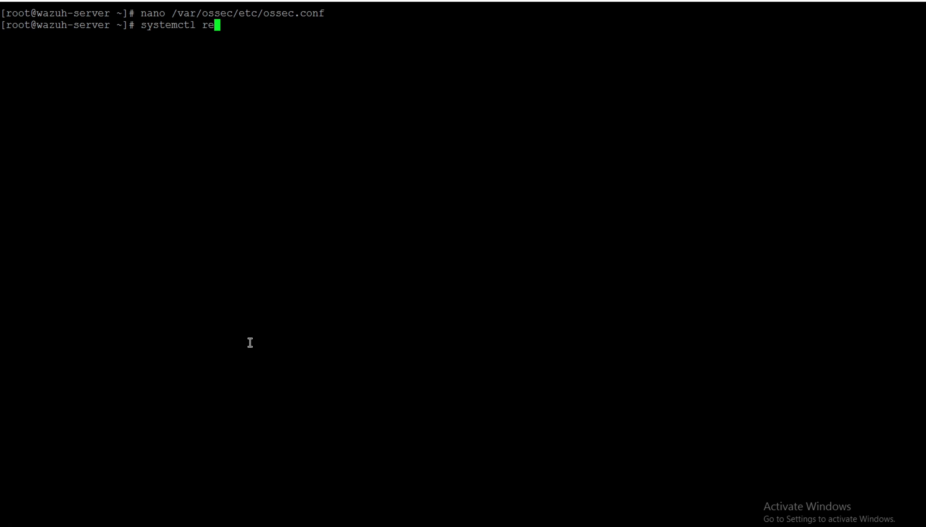
pyautogui.write('s')
pyautogui.write('tart wazuh')
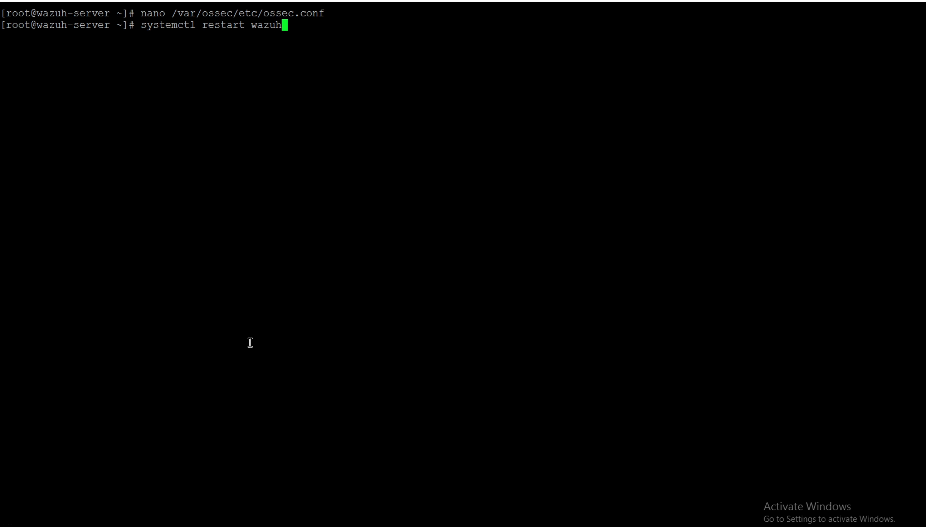
pyautogui.write('-manager')
pyautogui.press('Return')
pyautogui.press('Return')
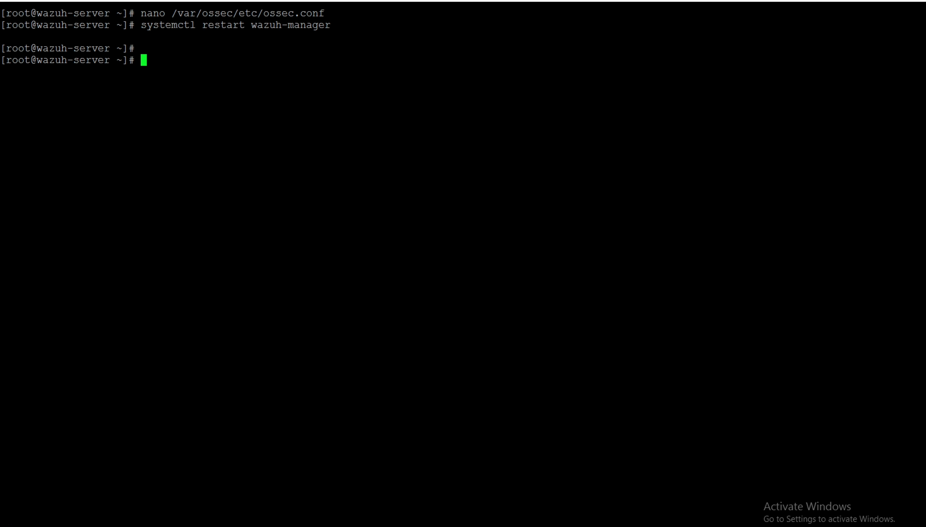
pyautogui.hotkey('alt', 'Tab')
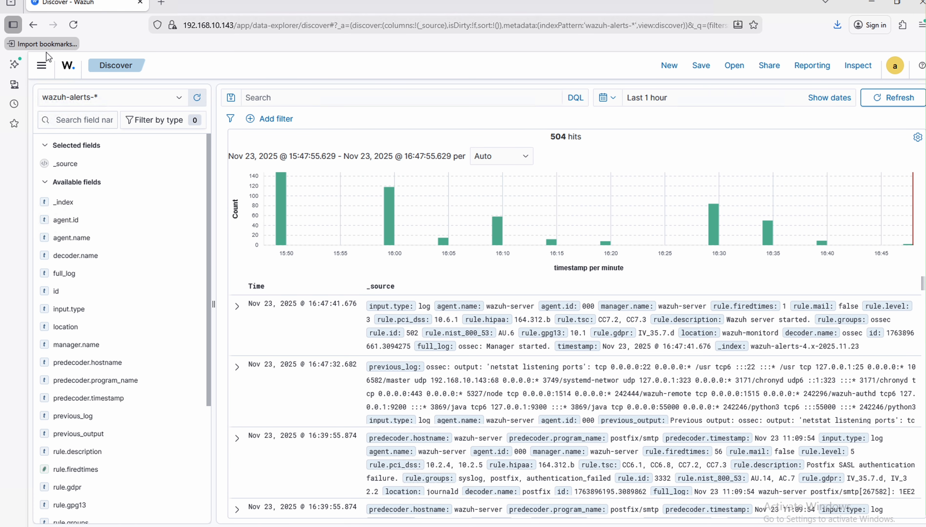
# Visit the Wazuh Overview page and reopen the Discover page from there
pyautogui.click(68, 65)
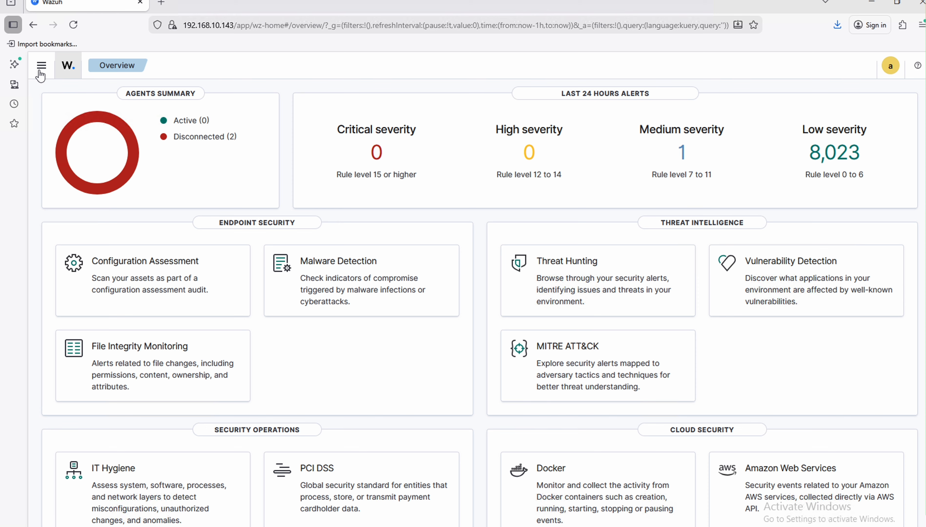
pyautogui.click(41, 71)
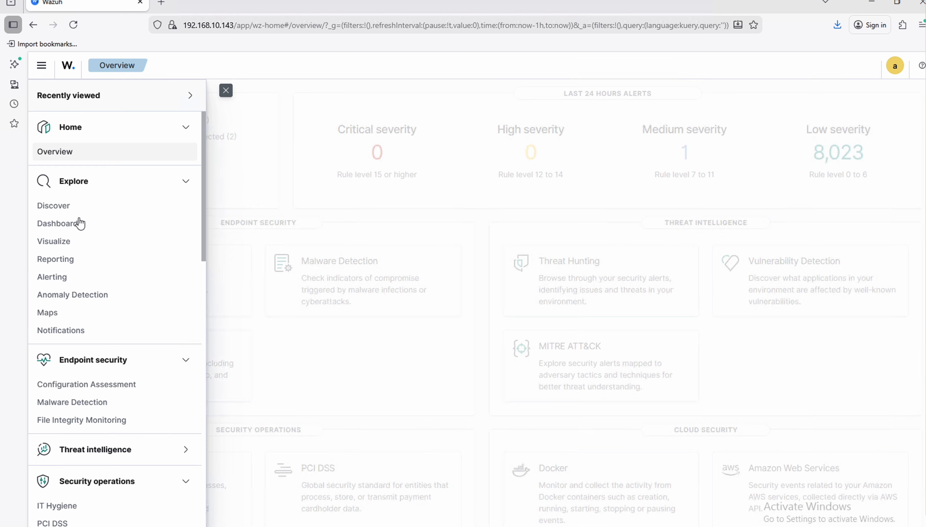
pyautogui.click(64, 205)
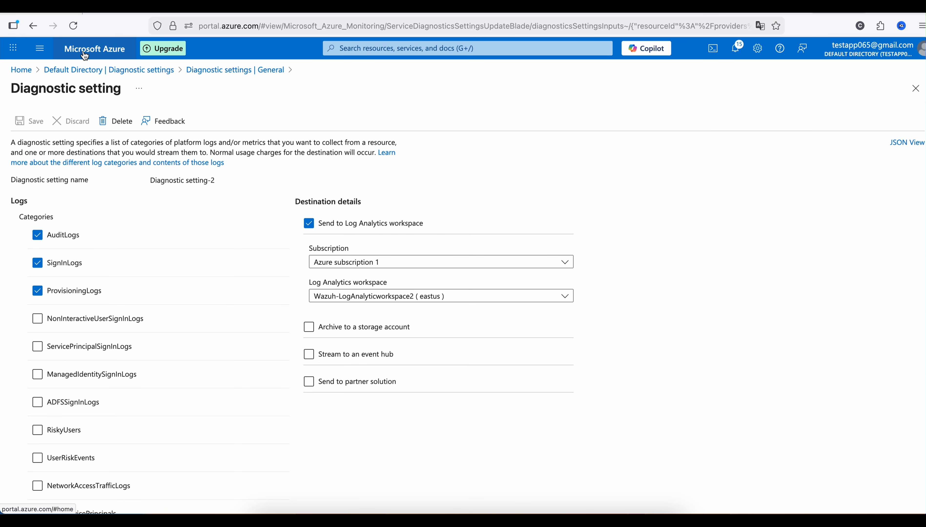
# Switch to the Azure portal and open the form for creating a new internal user under Microsoft Entra ID users
pyautogui.click(85, 55)
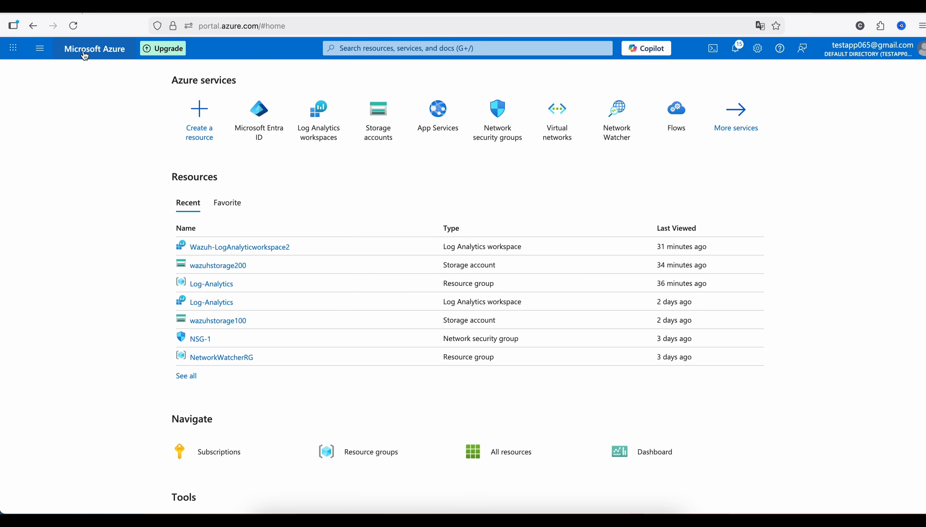
pyautogui.click(259, 114)
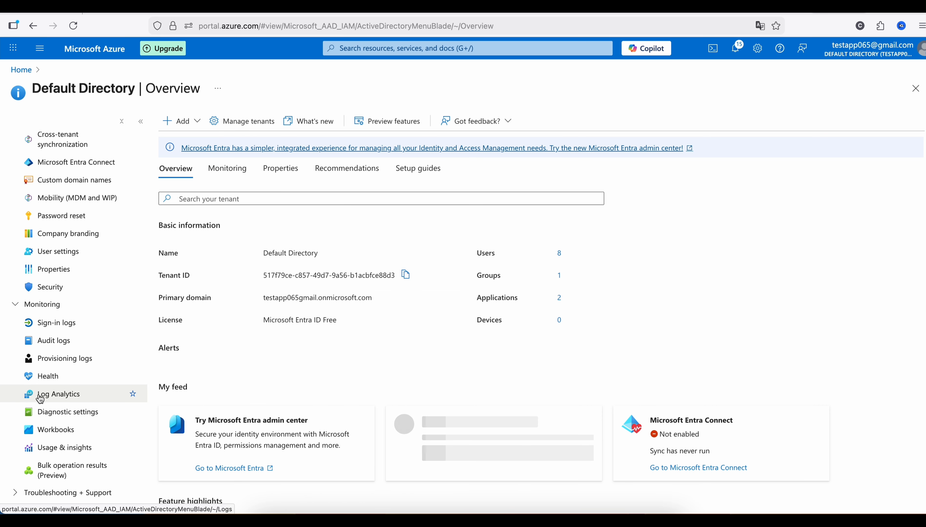
pyautogui.scroll(-1, 41, 399)
pyautogui.scroll(8, 40, 399)
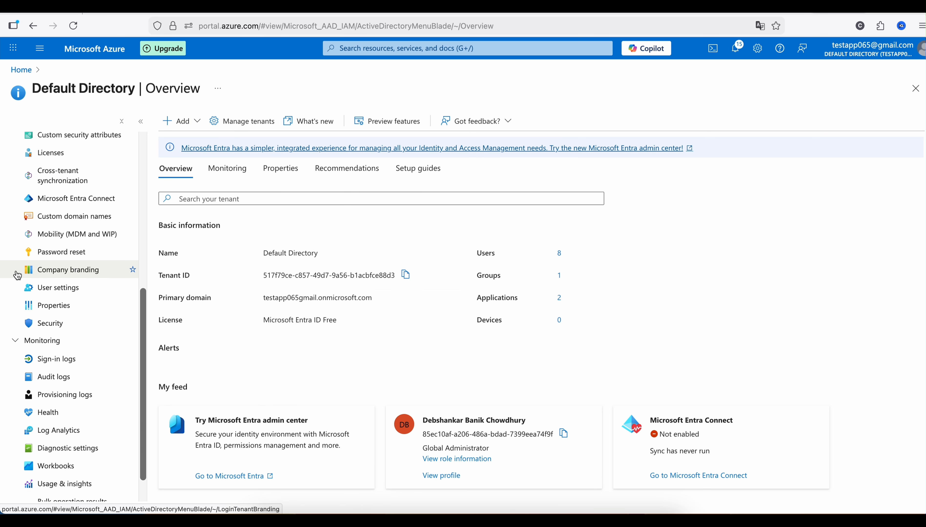
pyautogui.click(56, 213)
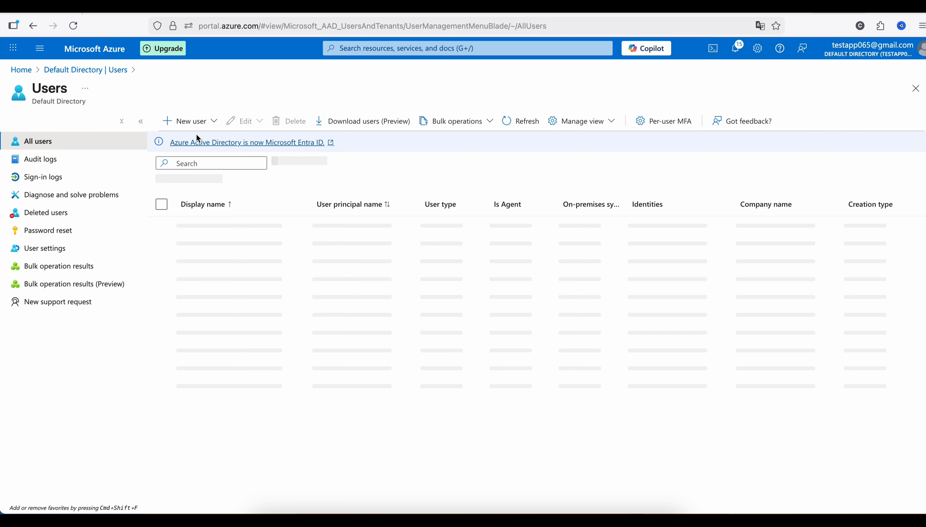
pyautogui.click(189, 125)
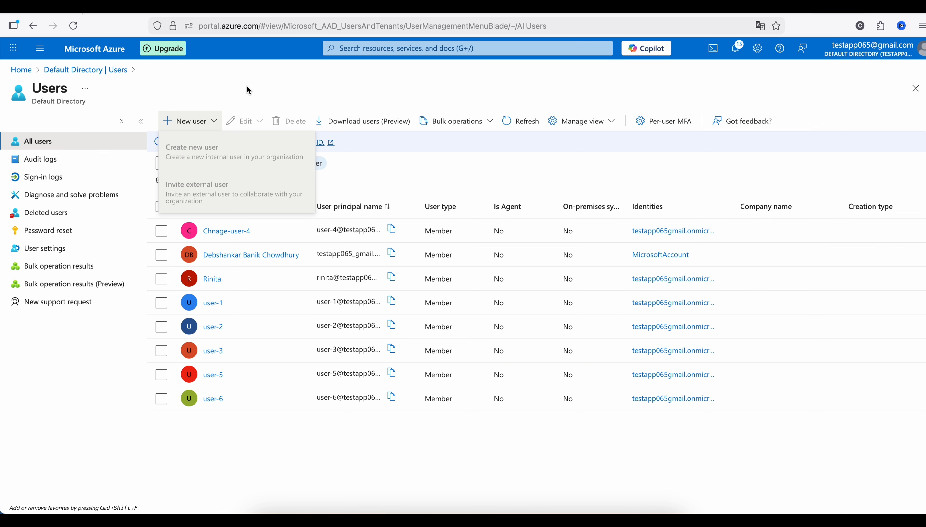
pyautogui.click(189, 122)
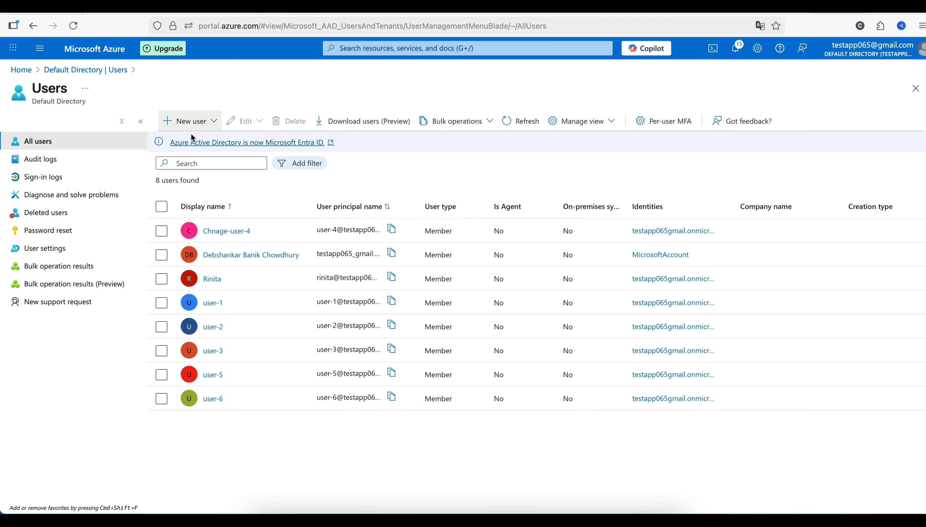
pyautogui.click(190, 122)
pyautogui.click(190, 158)
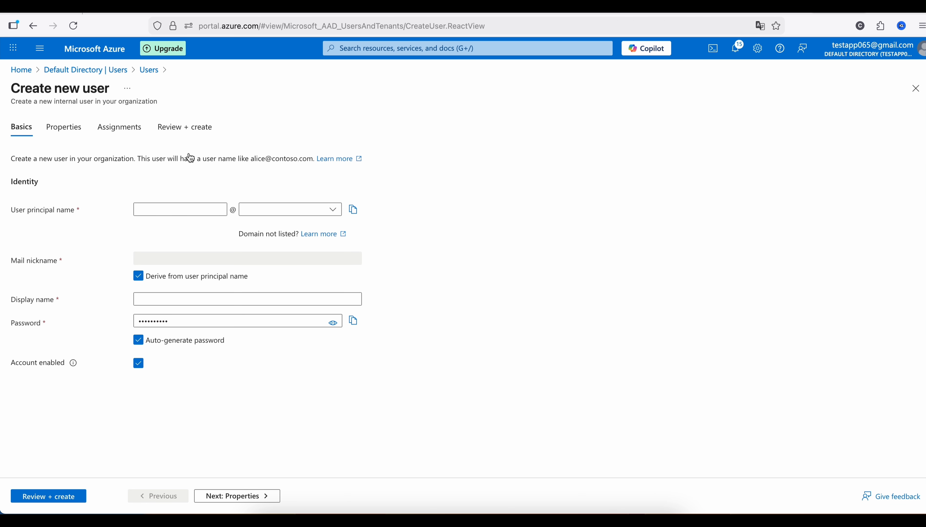
# Create the Entra ID user with user-7 as both principal name and display name, keeping the auto-generated password
pyautogui.click(143, 209)
pyautogui.write('use')
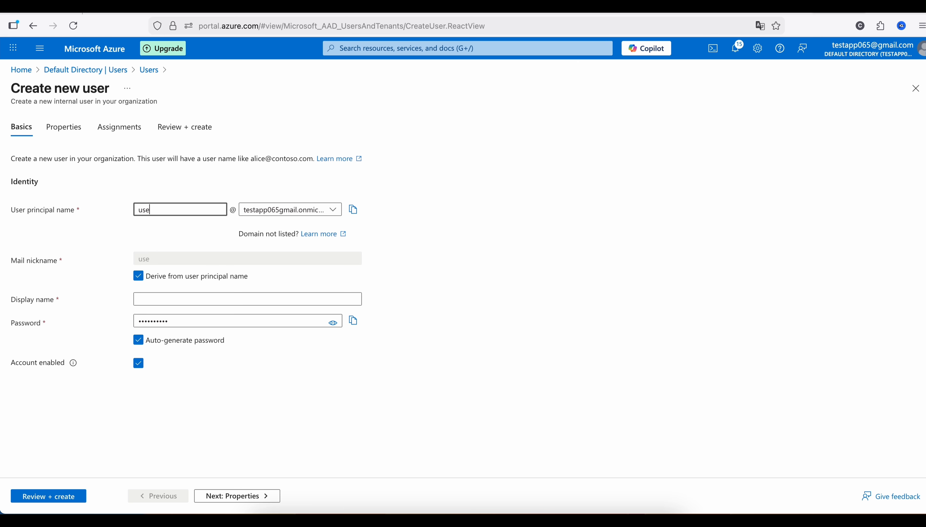
pyautogui.write('r-7')
pyautogui.press('Tab')
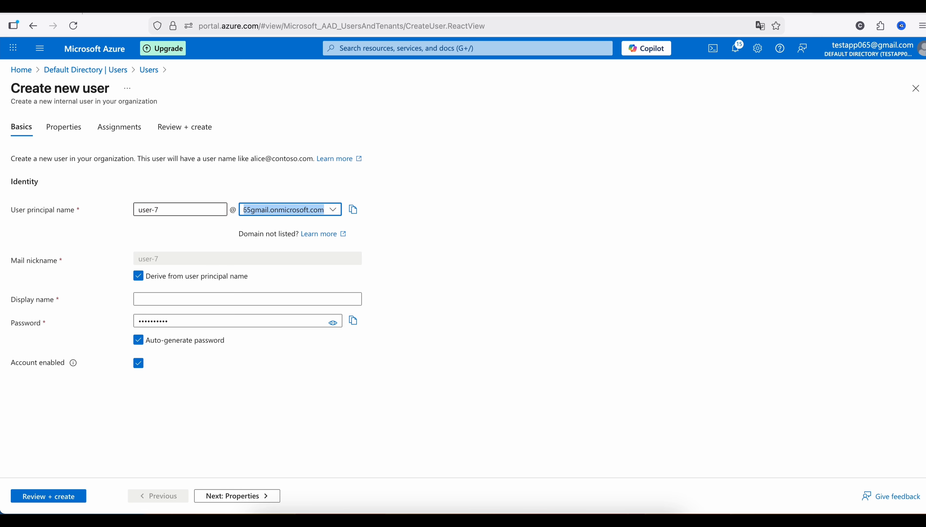
pyautogui.click(161, 299)
pyautogui.write('u')
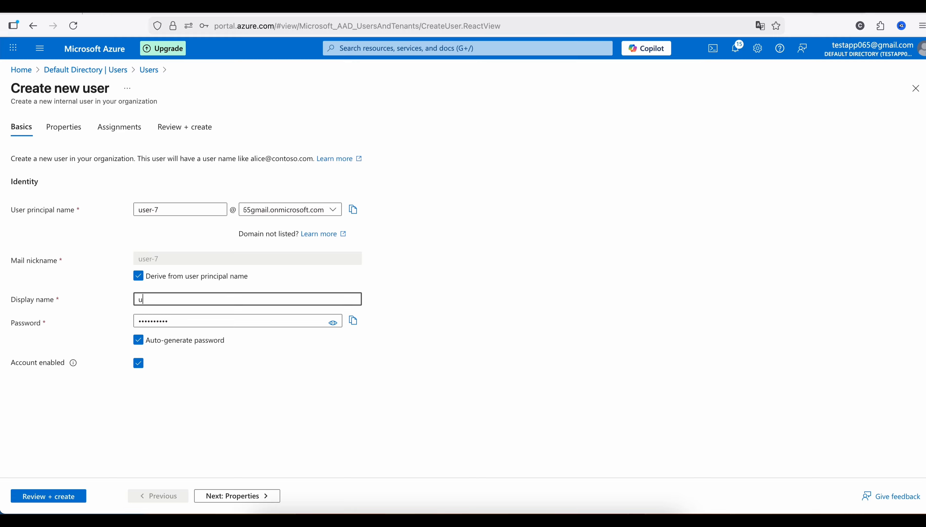
pyautogui.write('ser-7')
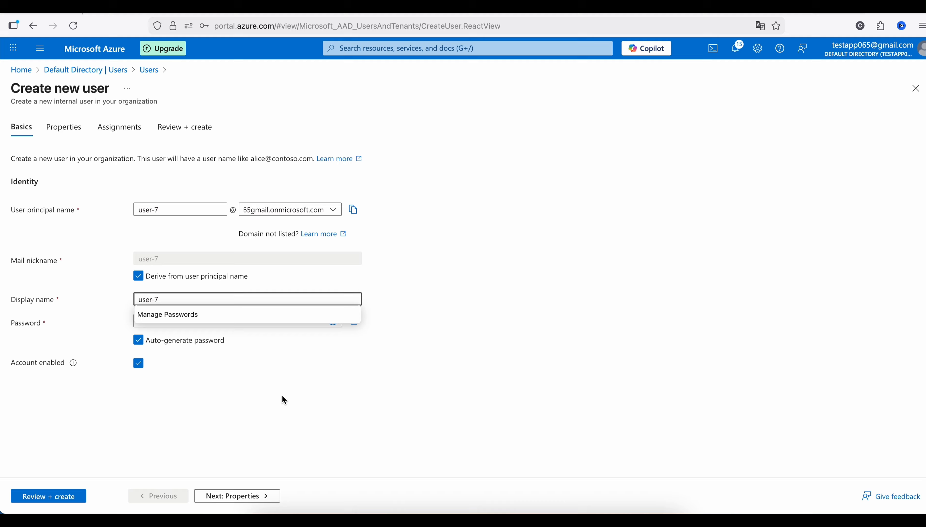
pyautogui.click(283, 400)
pyautogui.click(76, 504)
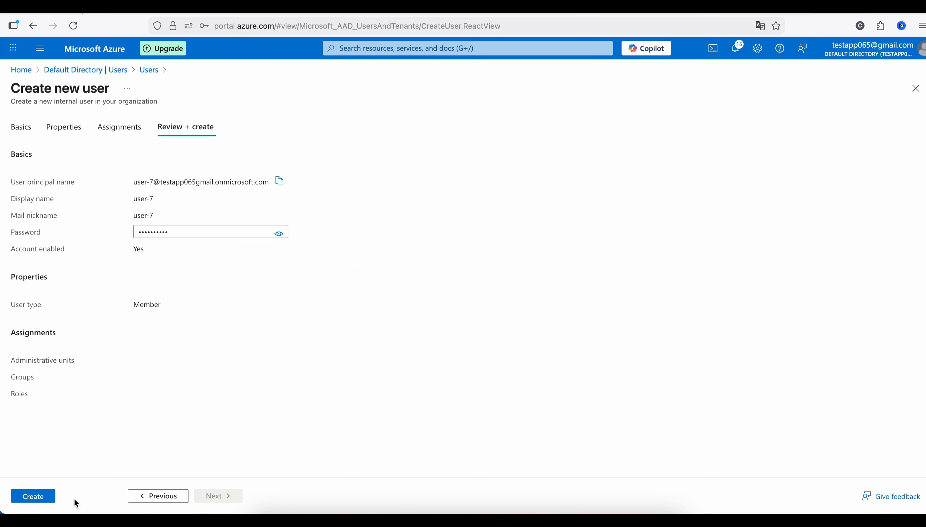
pyautogui.click(46, 496)
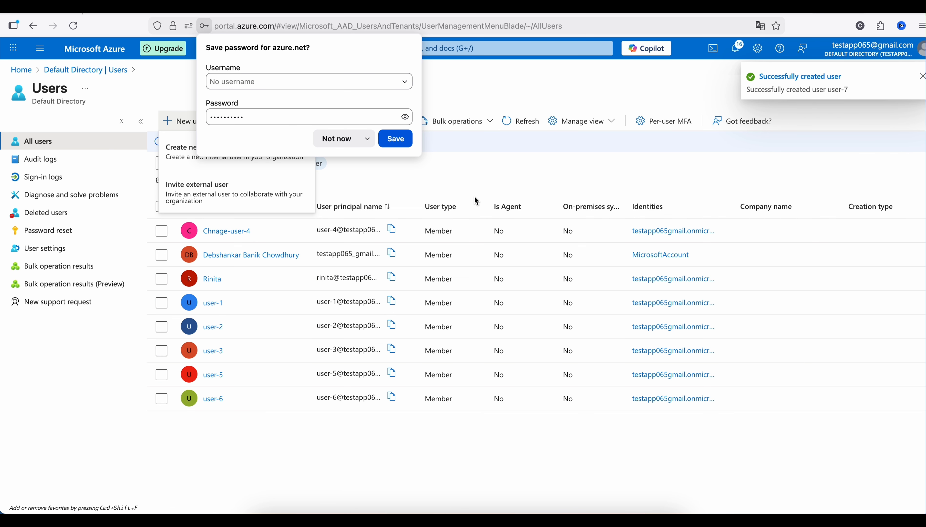
pyautogui.click(438, 480)
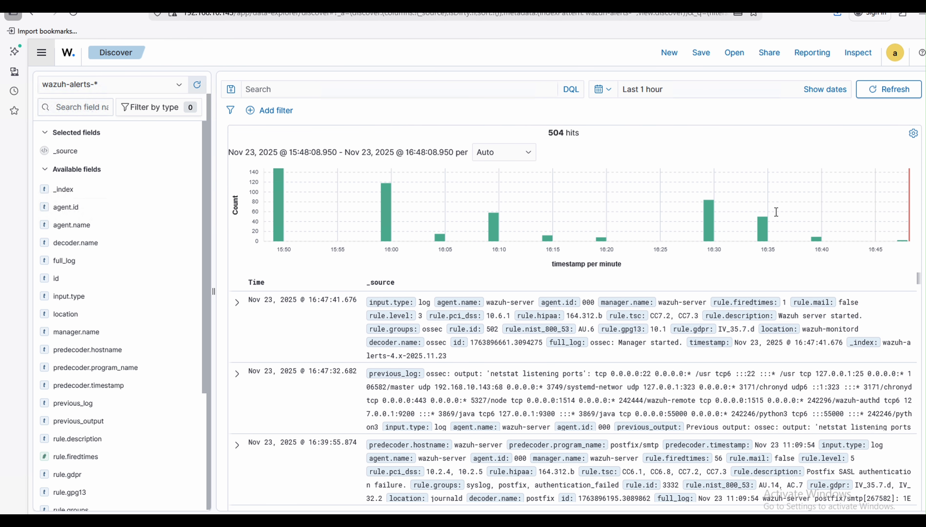
# Refresh Wazuh Discover, and run azure-logs.py in the server terminal with graph queries auditLogs/signIns, auditLogs/directoryAudits and auditLogs/provisioning, each with -d 2
pyautogui.click(896, 97)
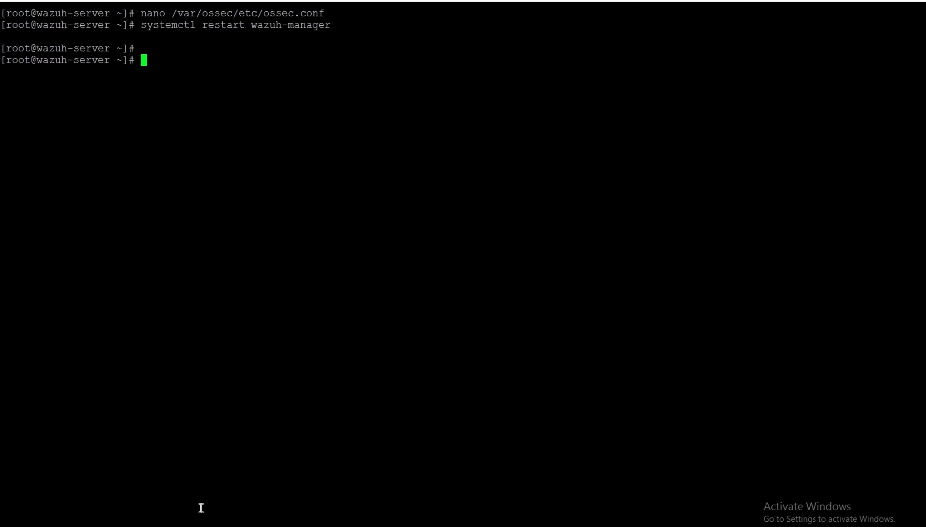
pyautogui.hotkey('ctrl', 'l')
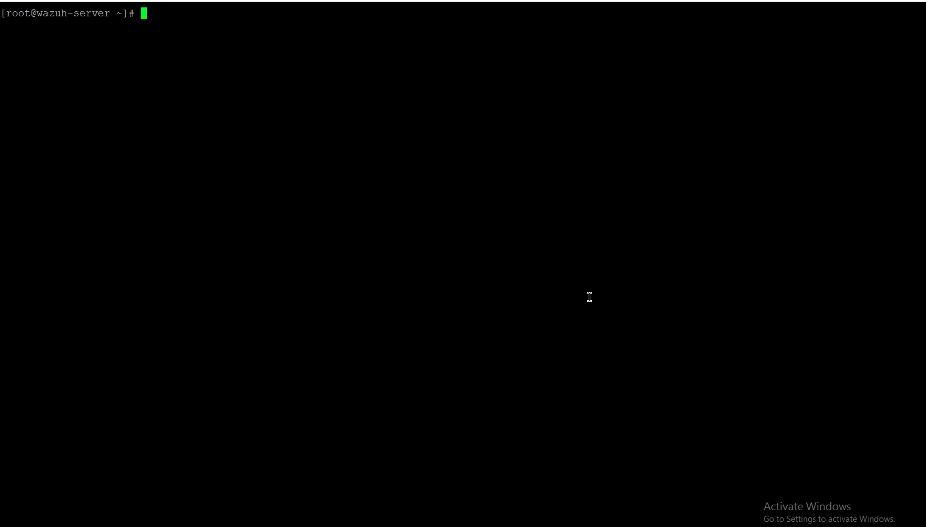
pyautogui.rightClick(589, 297)
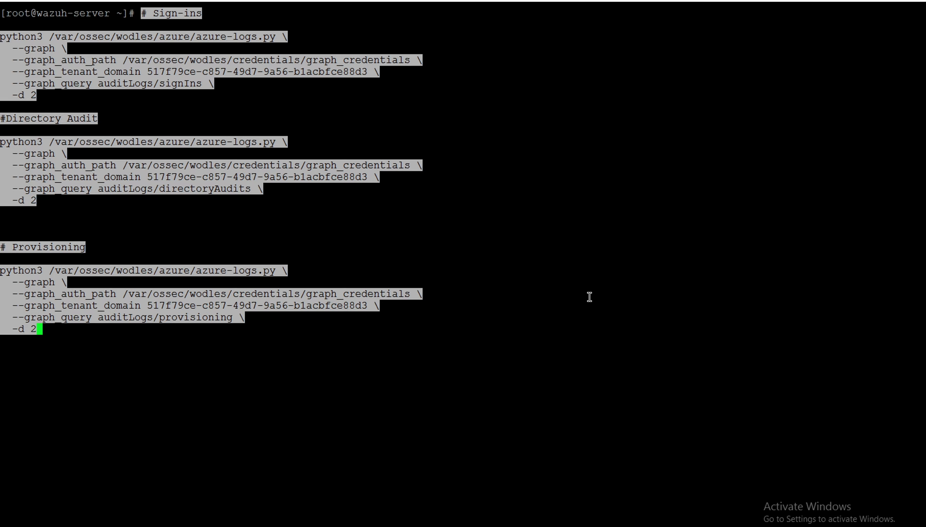
pyautogui.press('Return')
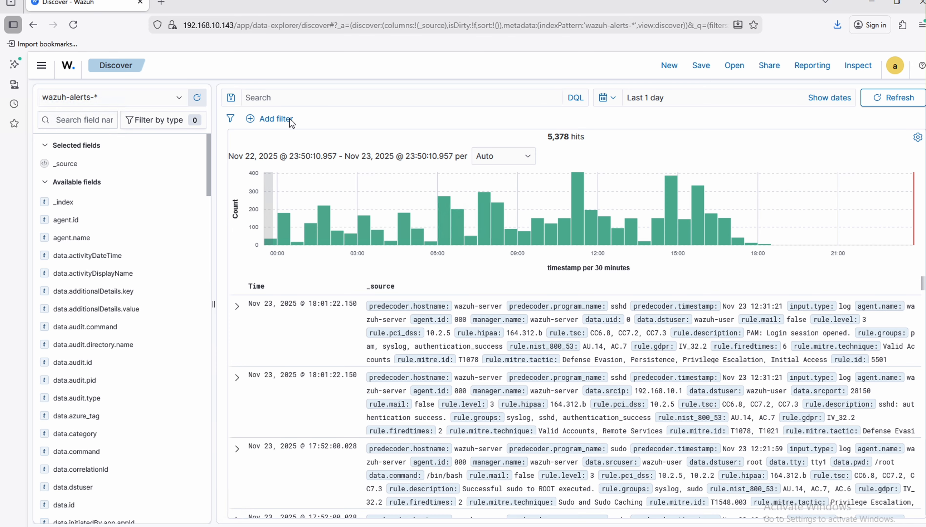
# Filter the wazuh-alerts-* events in Wazuh Discover to those where data.activityDisplayName is Add user
pyautogui.click(276, 119)
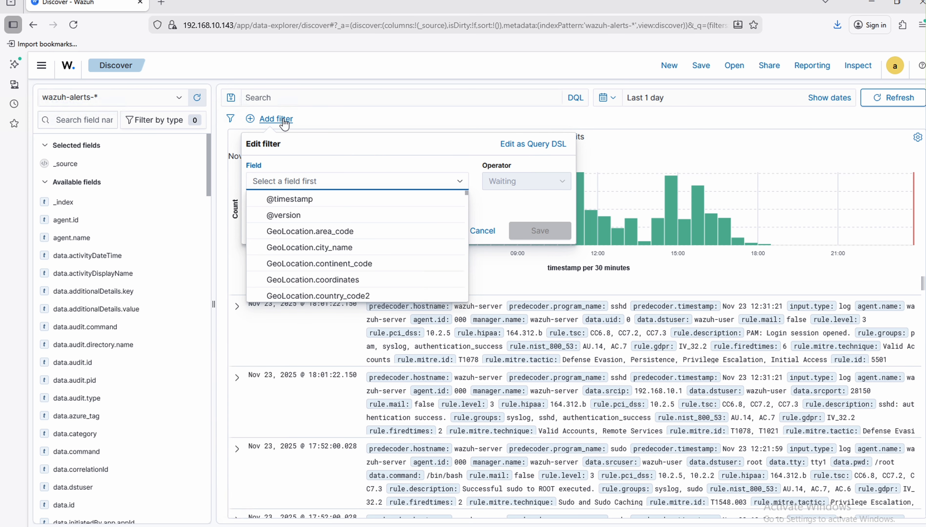
pyautogui.write('activi')
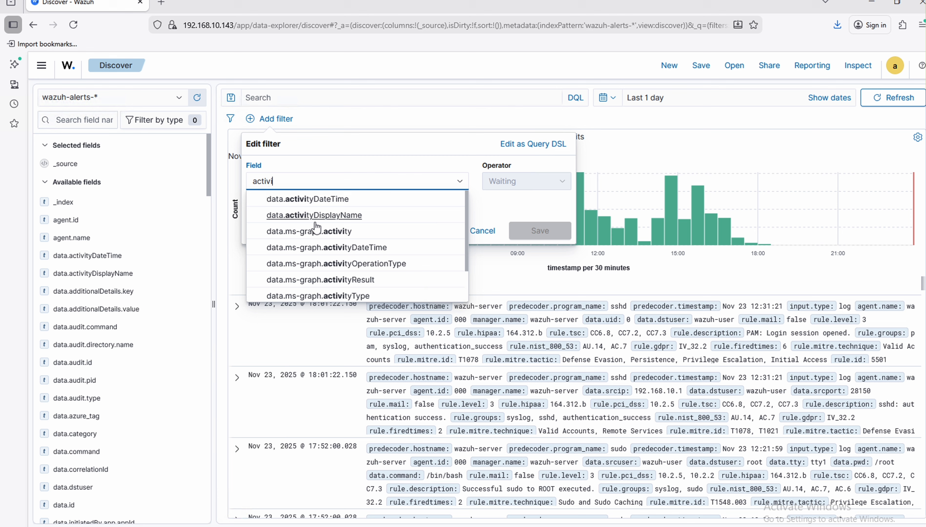
pyautogui.click(316, 217)
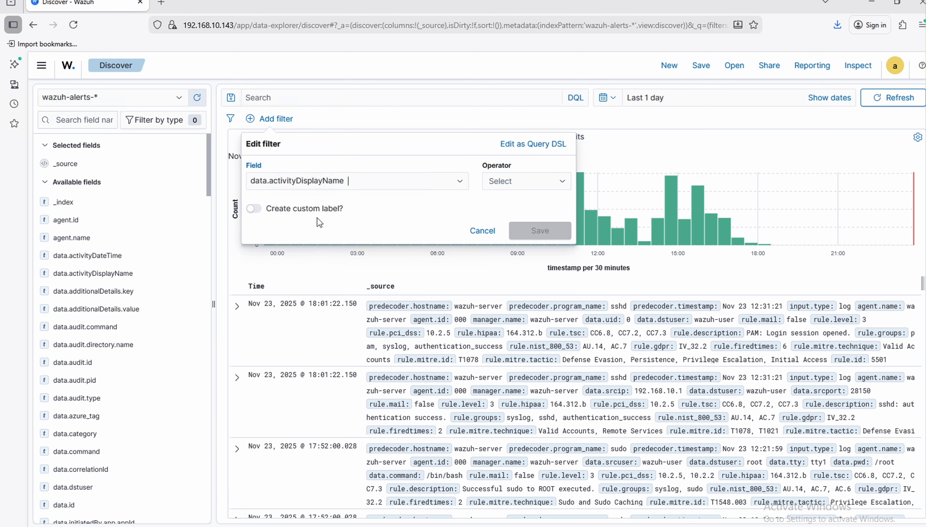
pyautogui.click(538, 183)
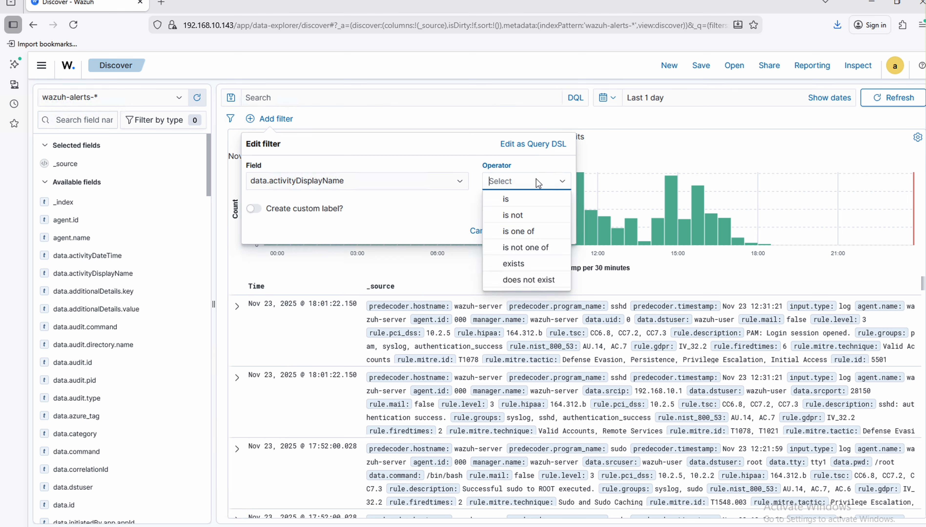
pyautogui.click(514, 209)
pyautogui.click(280, 217)
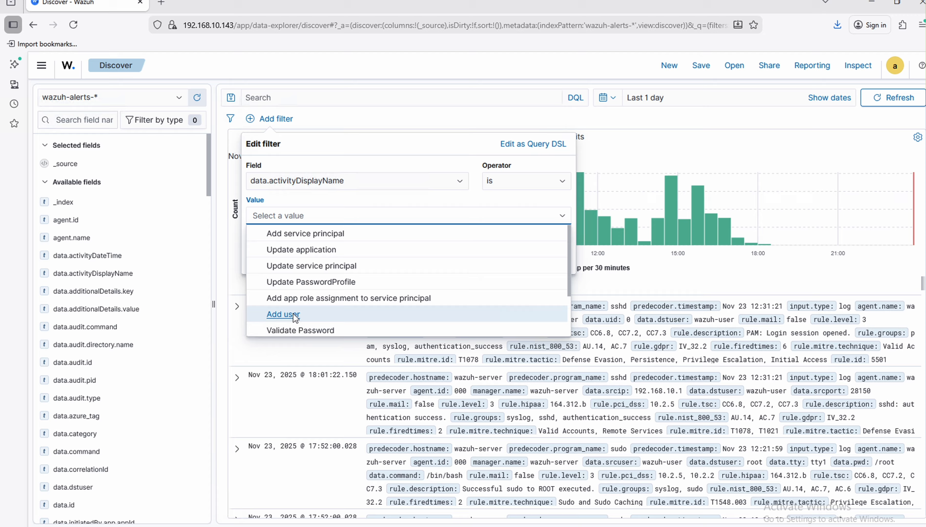
pyautogui.click(295, 316)
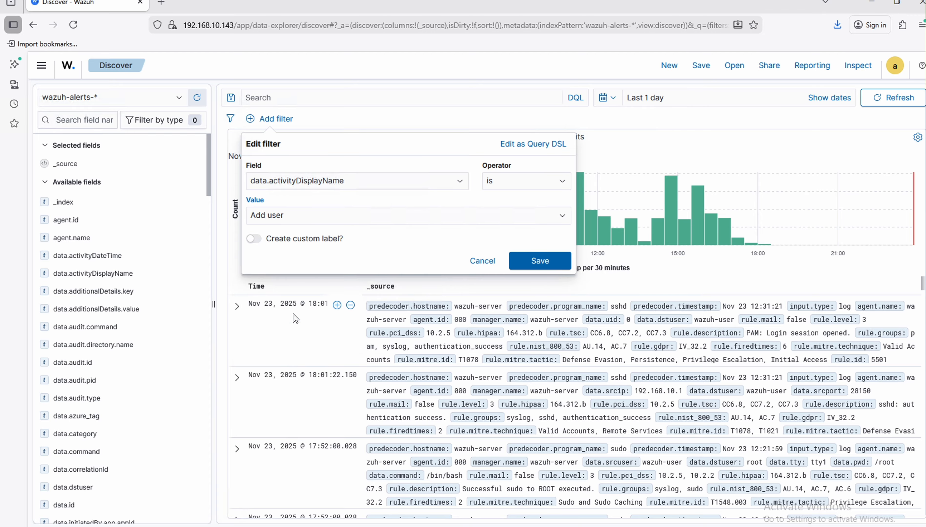
pyautogui.click(545, 266)
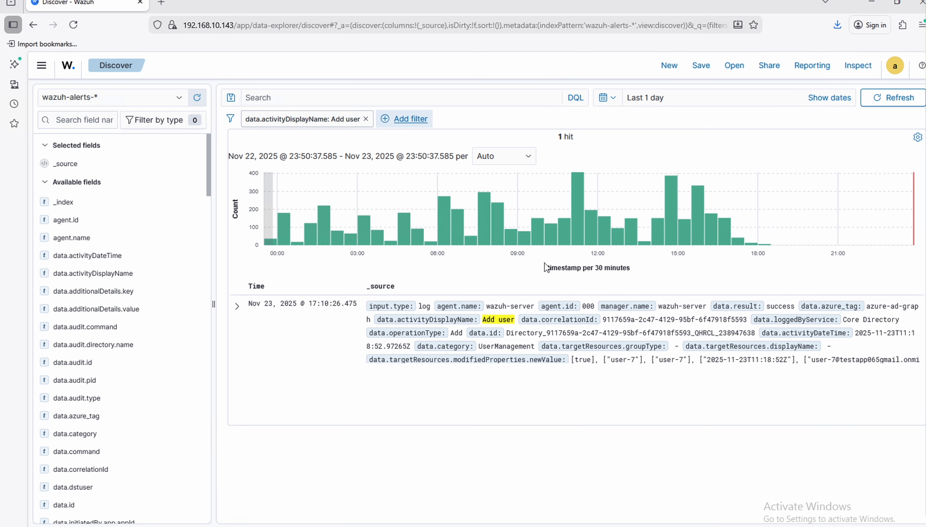
# Expand the Add user event and examine its activity display name, Azure details and initiating user's principal name
pyautogui.click(237, 308)
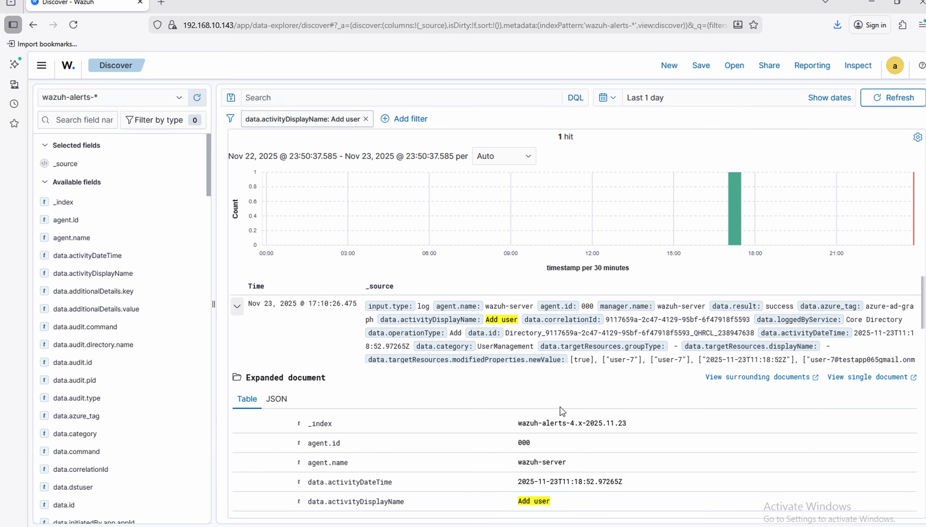
pyautogui.scroll(-2, 562, 411)
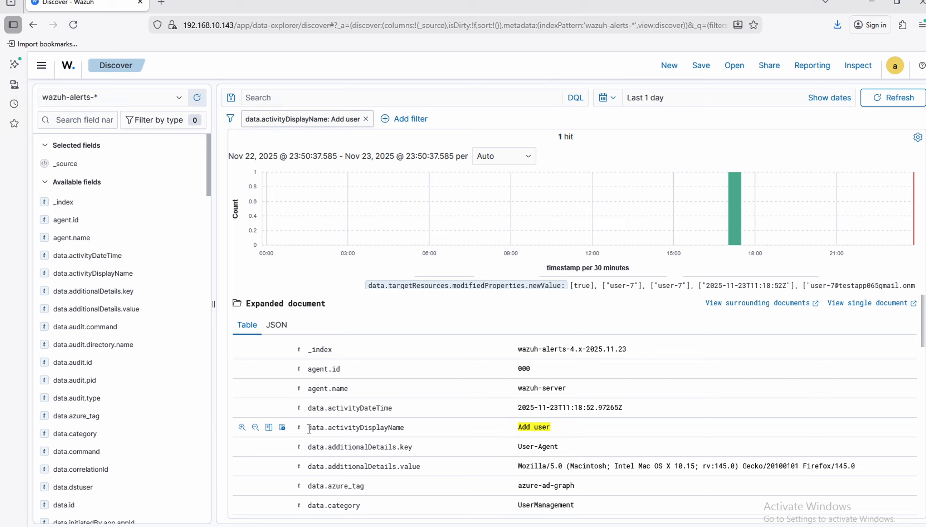
pyautogui.moveTo(309, 429); pyautogui.dragTo(408, 432)
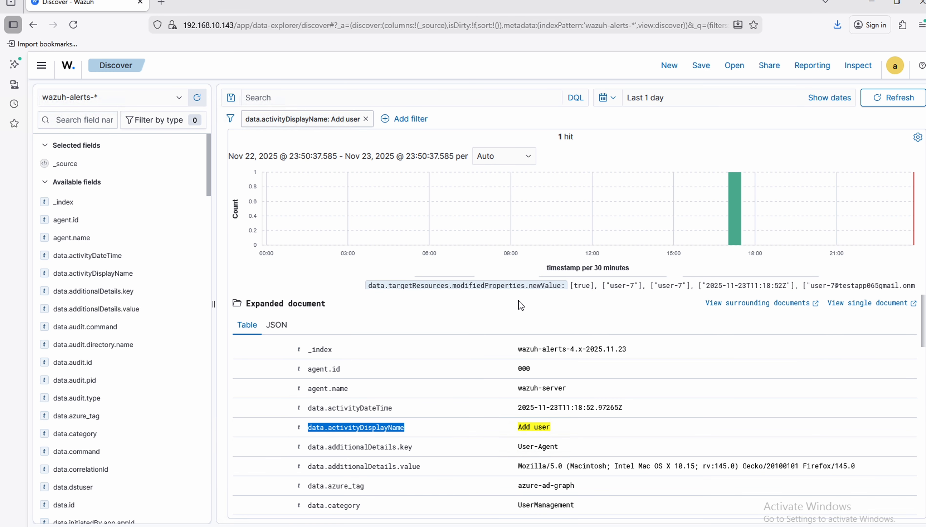
pyautogui.click(564, 391)
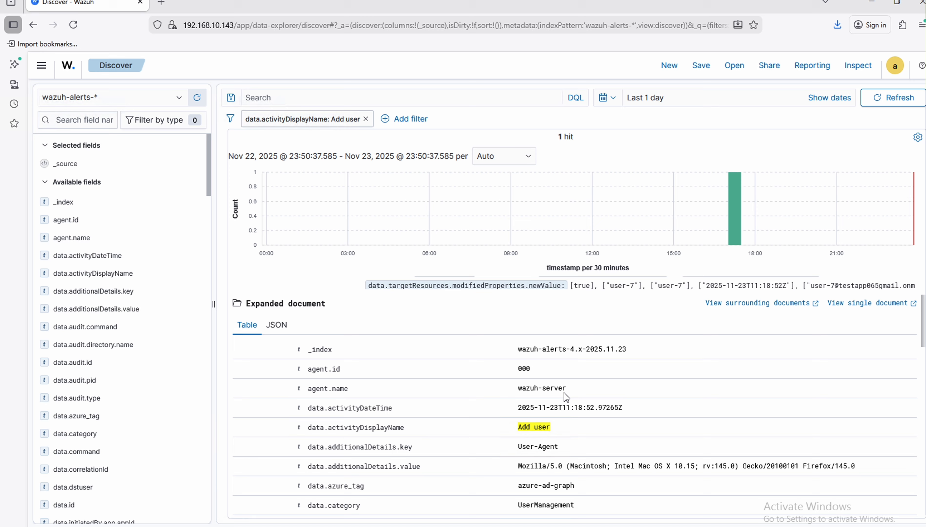
pyautogui.scroll(-2, 564, 393)
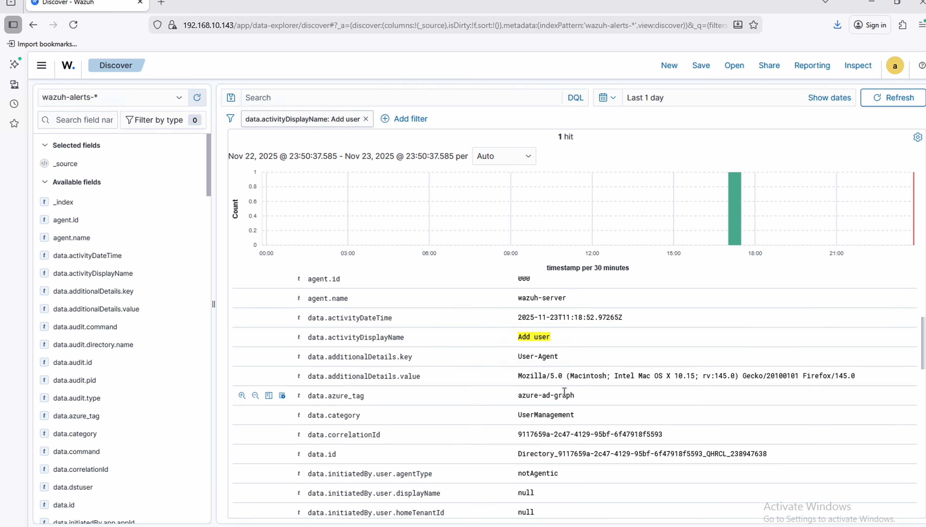
pyautogui.scroll(-3, 565, 392)
pyautogui.scroll(-1, 564, 392)
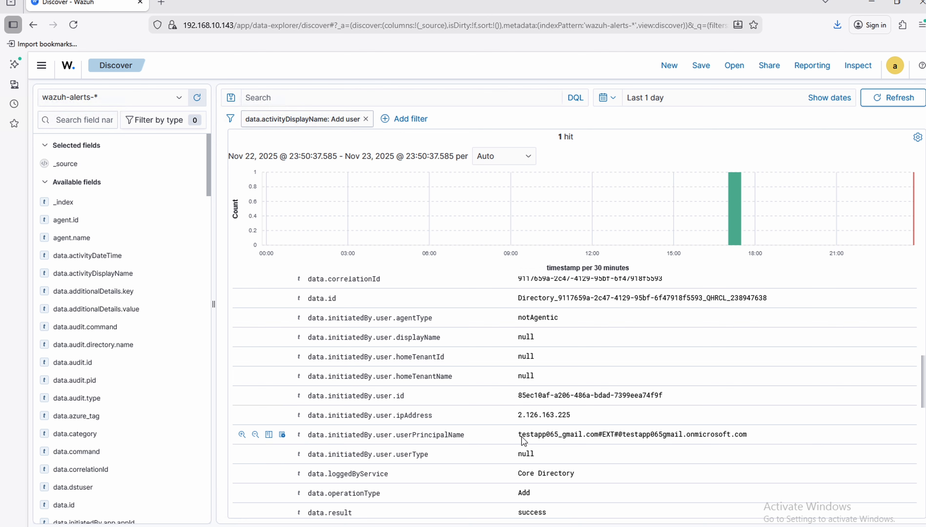
pyautogui.moveTo(525, 433); pyautogui.dragTo(758, 435)
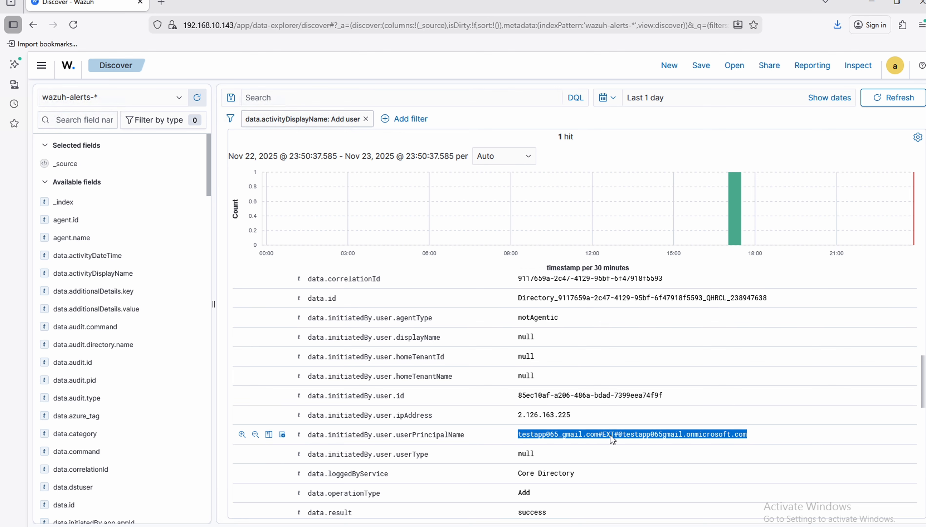
# Examine the remaining fields of the Add user event, including its target resources, modified properties and rule details
pyautogui.scroll(-3, 608, 435)
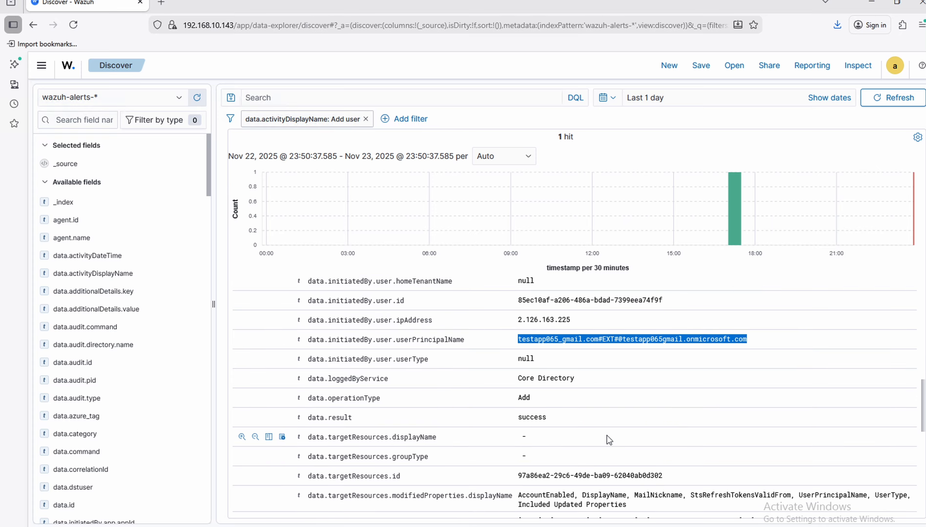
pyautogui.scroll(-2, 609, 439)
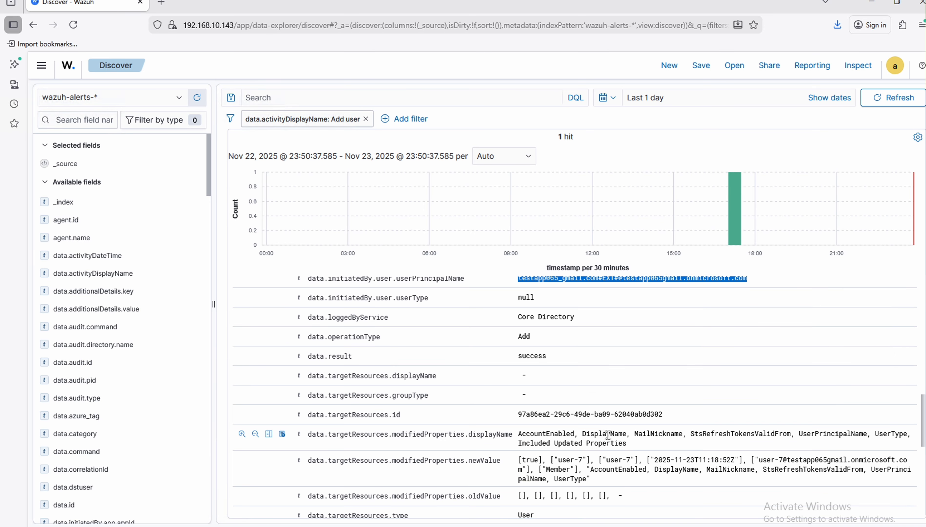
pyautogui.scroll(-4, 608, 436)
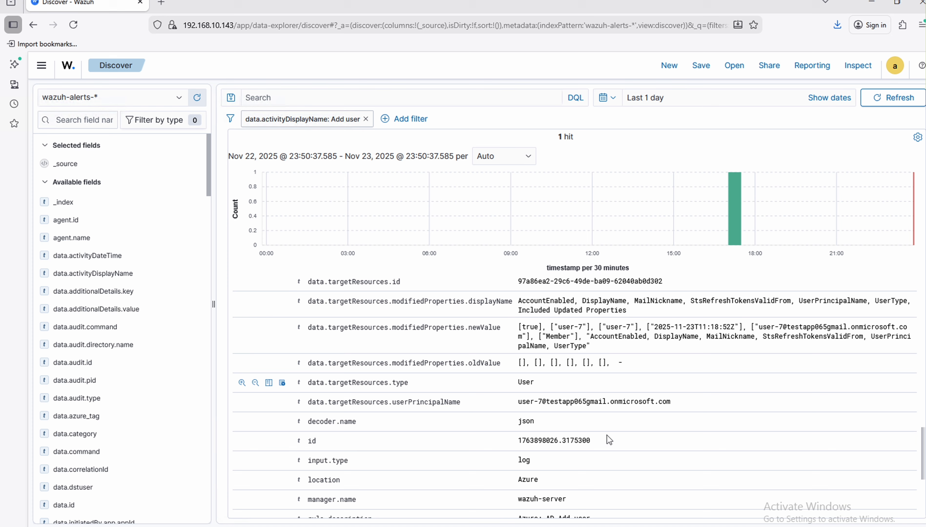
pyautogui.scroll(-4, 609, 440)
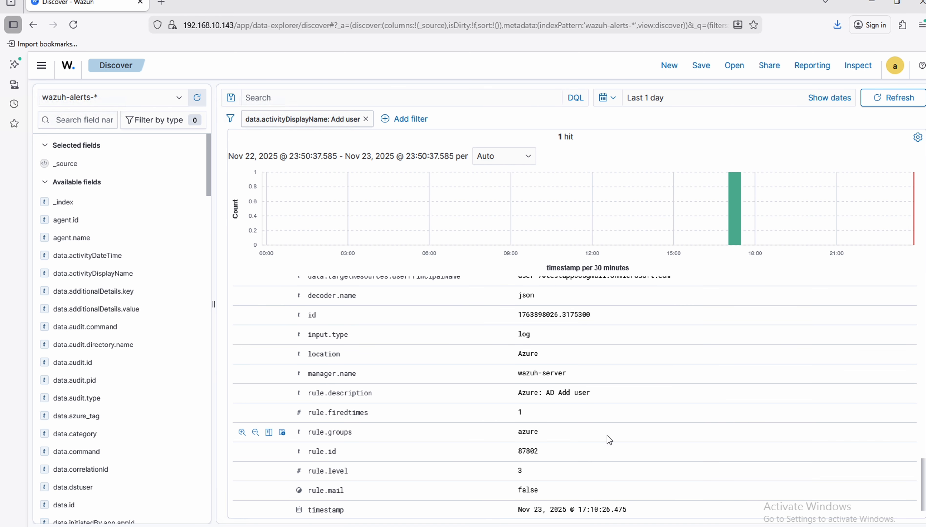
pyautogui.scroll(-1, 609, 440)
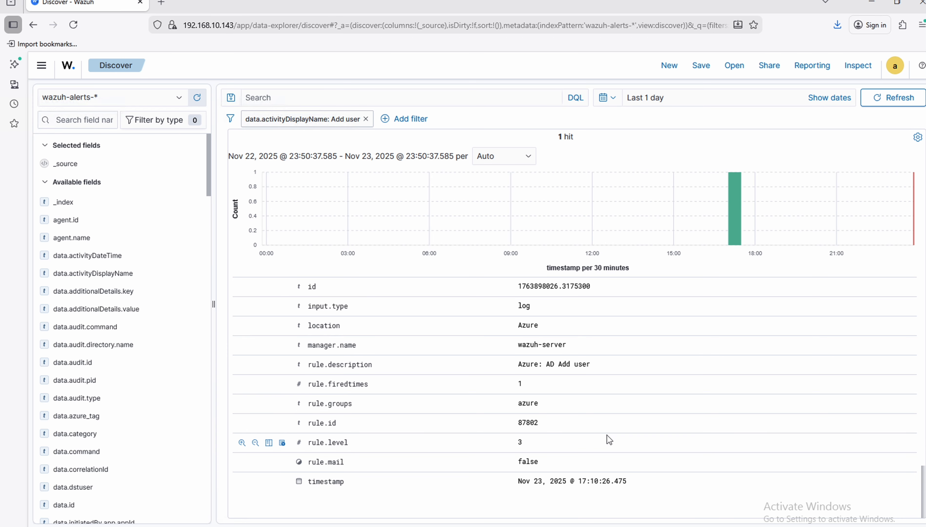
pyautogui.scroll(5, 609, 440)
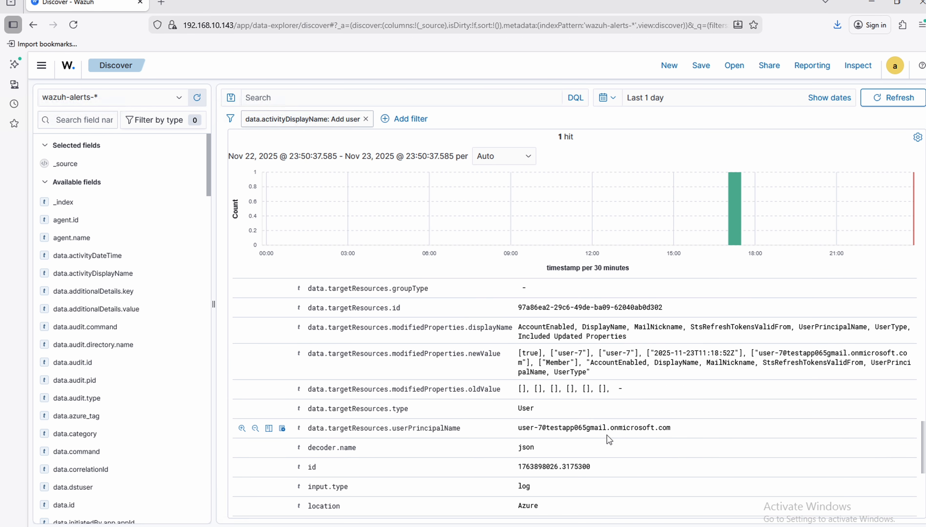
pyautogui.scroll(10, 609, 440)
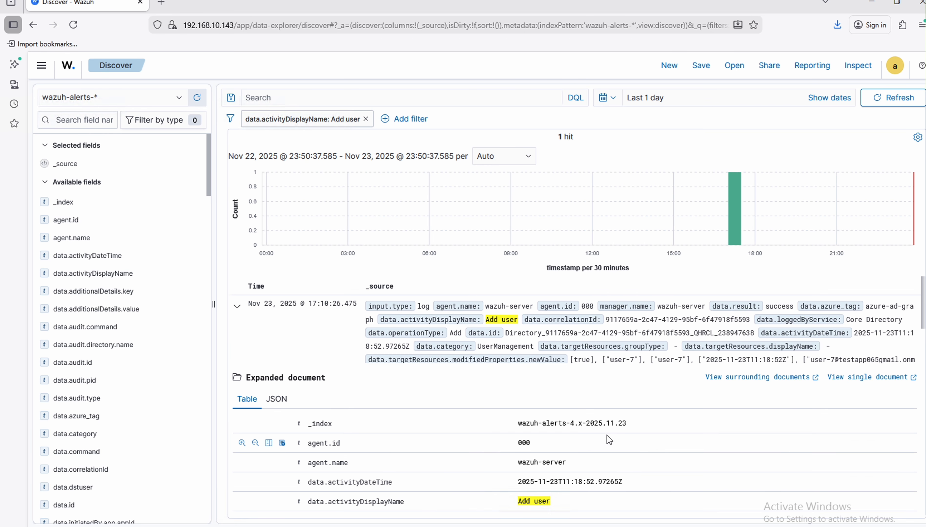
# Change the data.activityDisplayName filter value to Update user and save the filter
pyautogui.click(307, 122)
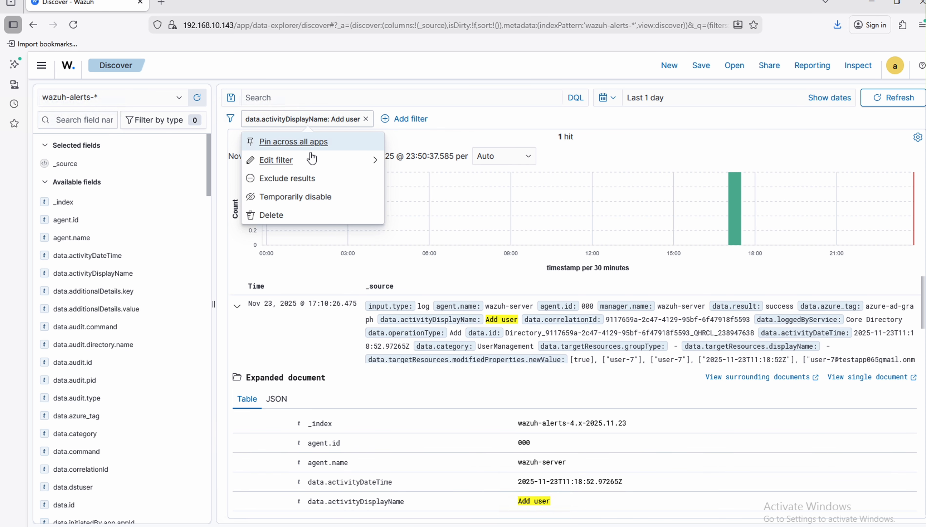
pyautogui.click(282, 161)
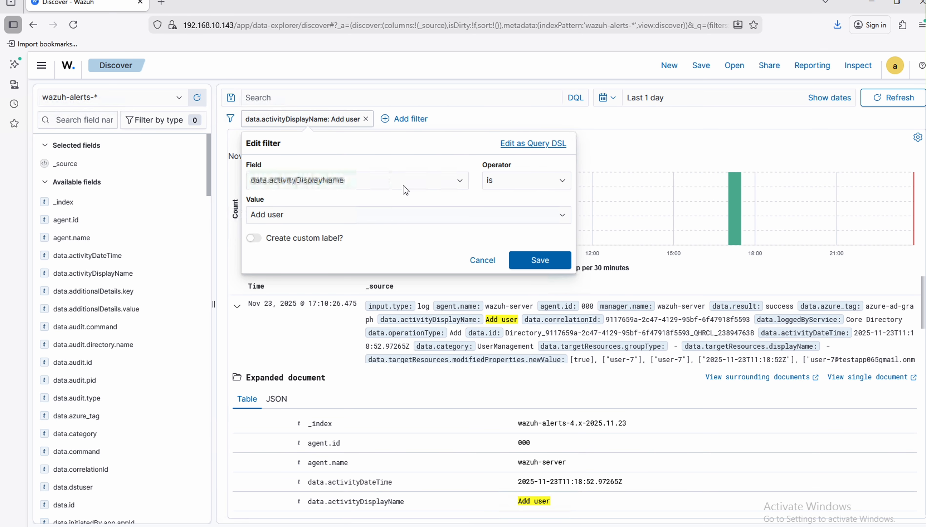
pyautogui.click(301, 221)
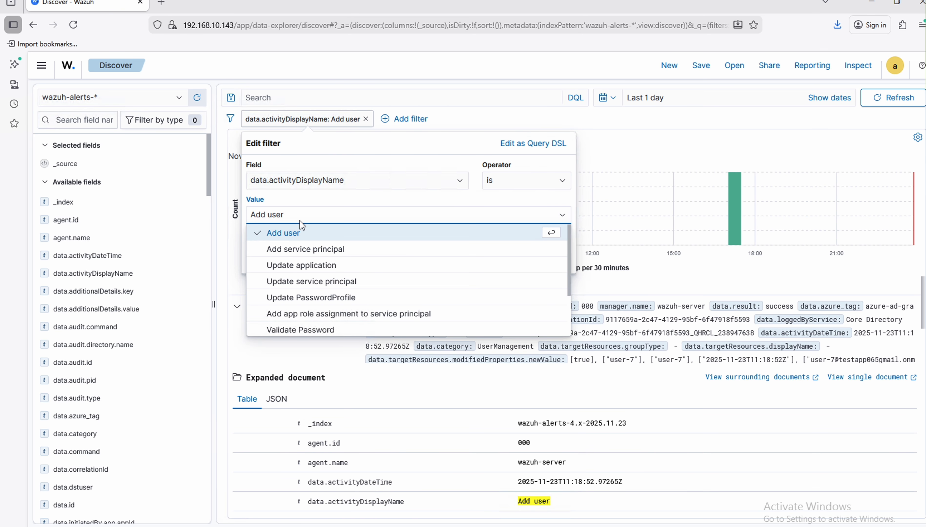
pyautogui.scroll(-3, 300, 308)
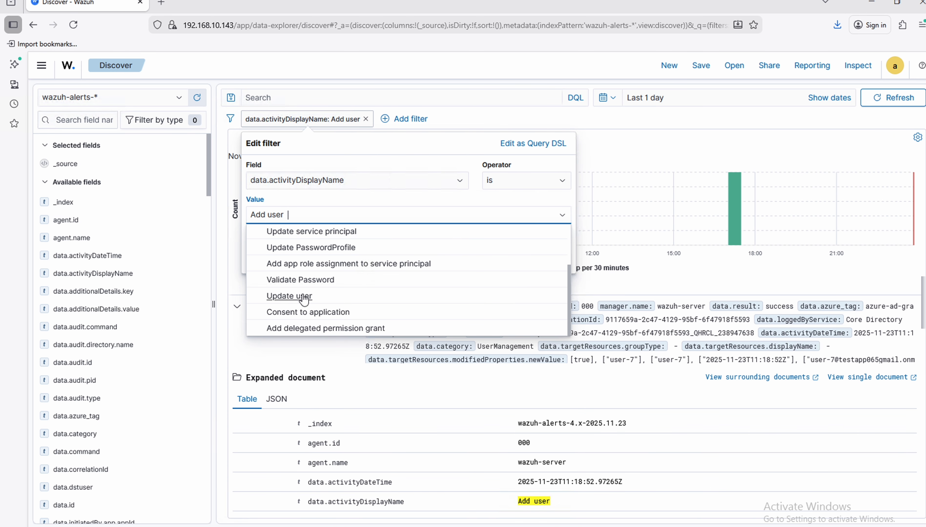
pyautogui.click(303, 297)
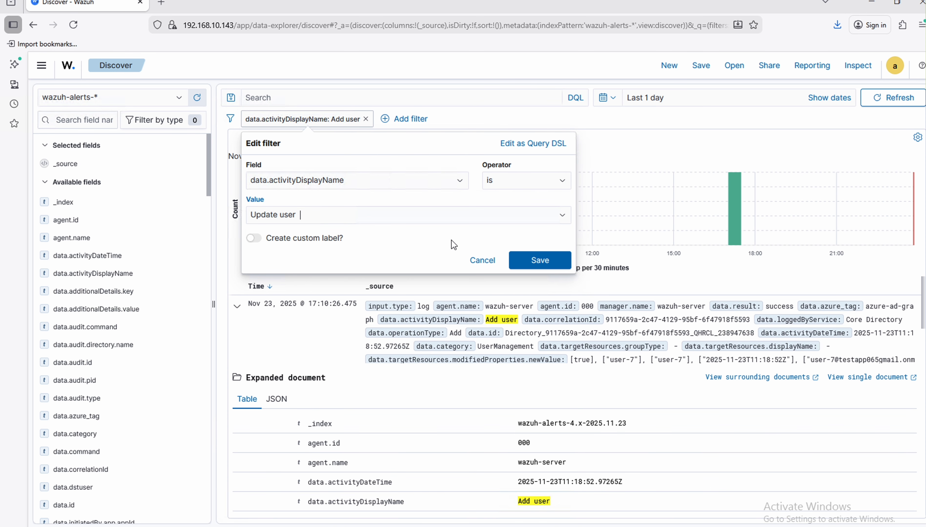
pyautogui.click(528, 259)
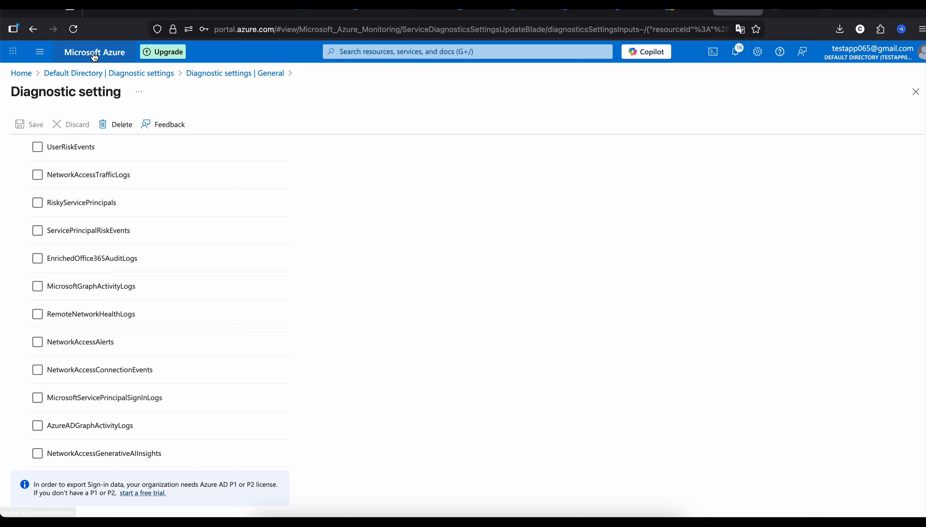
# Switch to the Azure portal and open the editable properties of user-7 from the Microsoft Entra ID users list
pyautogui.click(94, 55)
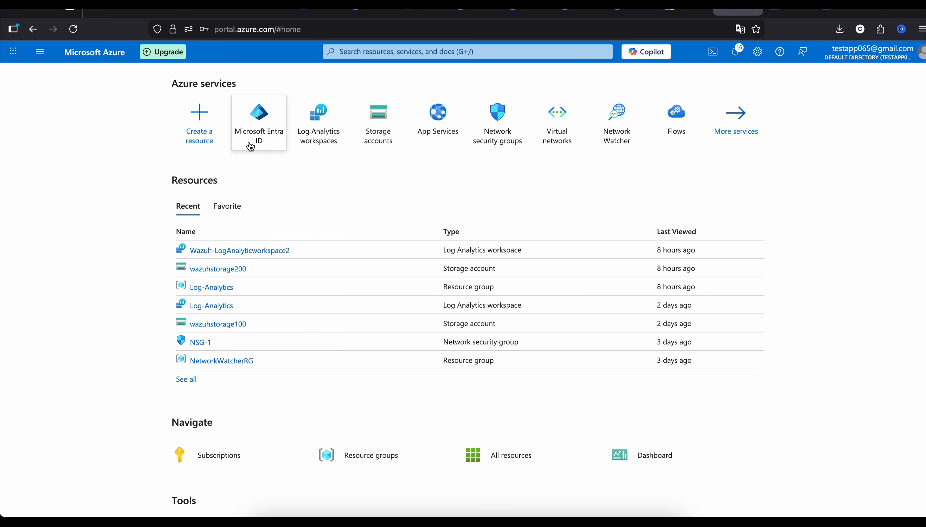
pyautogui.click(259, 140)
pyautogui.click(362, 230)
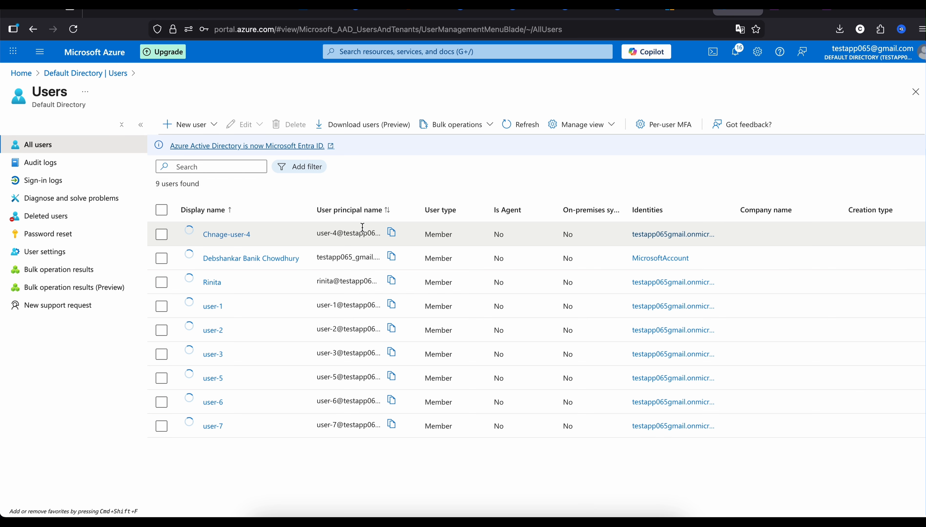
pyautogui.click(213, 426)
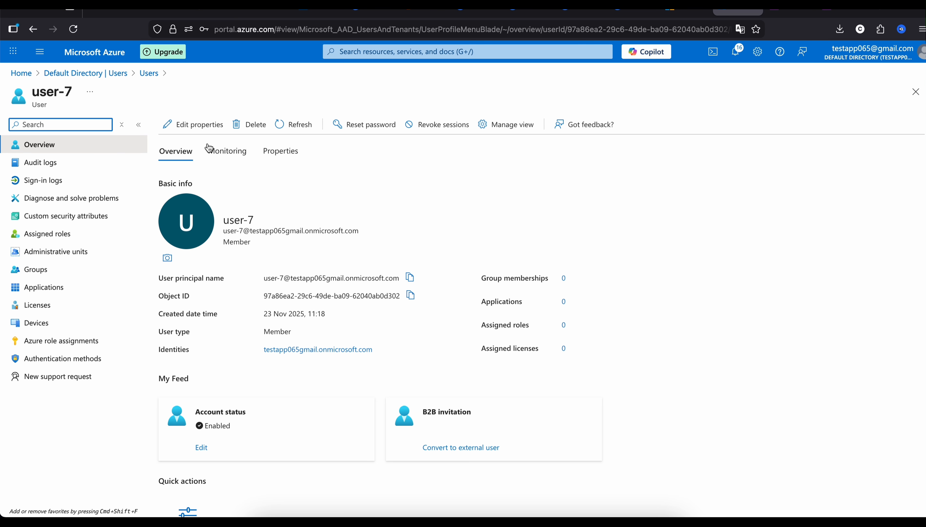
pyautogui.click(202, 133)
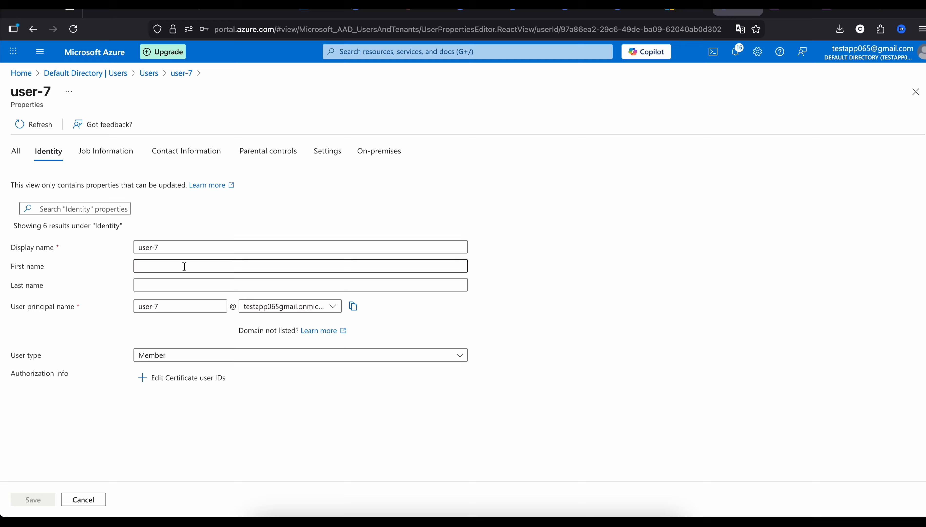
# Set user-7's first name to USER NUmber 7 and city to Kolkata, and save the properties
pyautogui.click(184, 267)
pyautogui.write('USE')
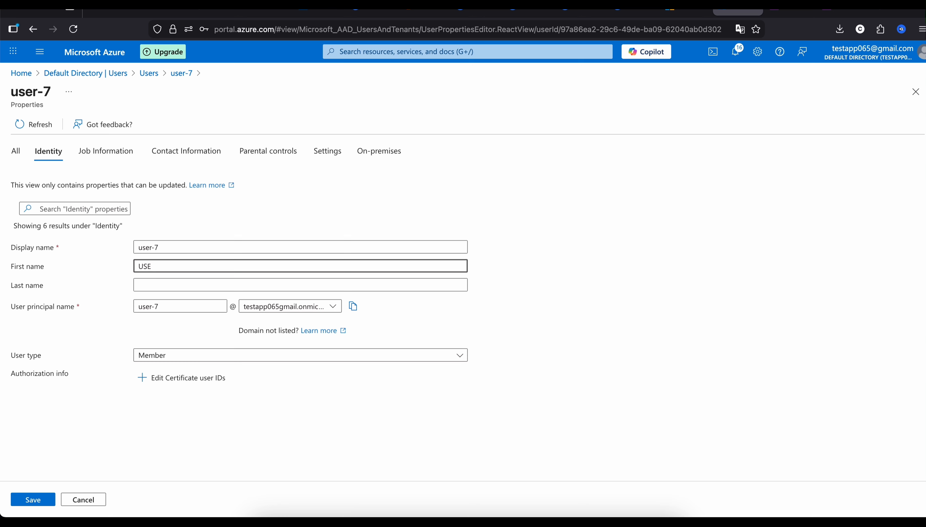
pyautogui.write('R NUmber 7')
pyautogui.click(195, 161)
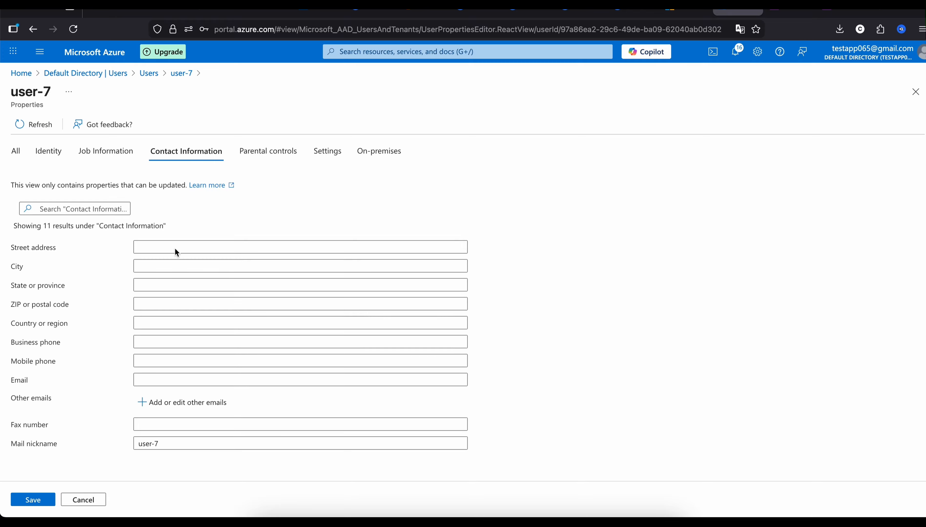
pyautogui.click(174, 268)
pyautogui.write('Kolk')
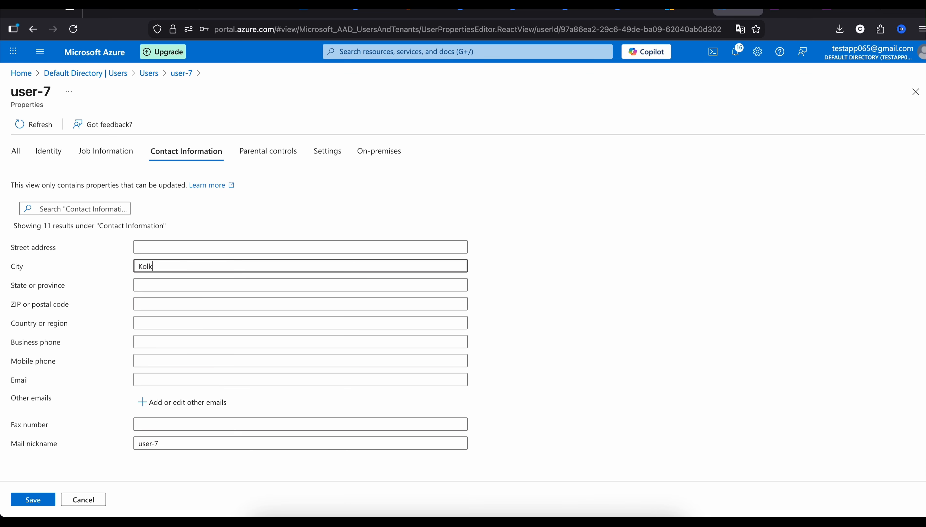
pyautogui.write('ata')
pyautogui.click(34, 499)
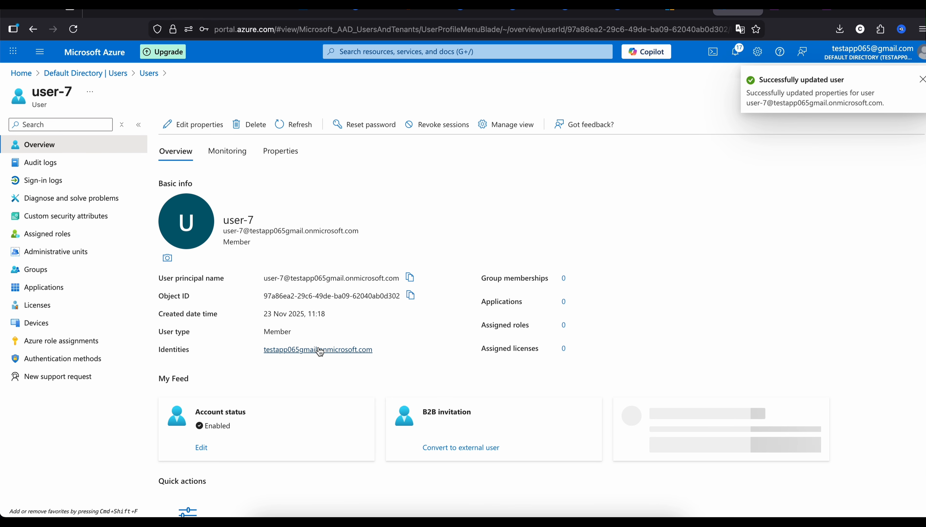
# Switch to the Wazuh server terminal and rerun the previous azure-logs.py Graph command
pyautogui.hotkey('ctrl', 'Right')
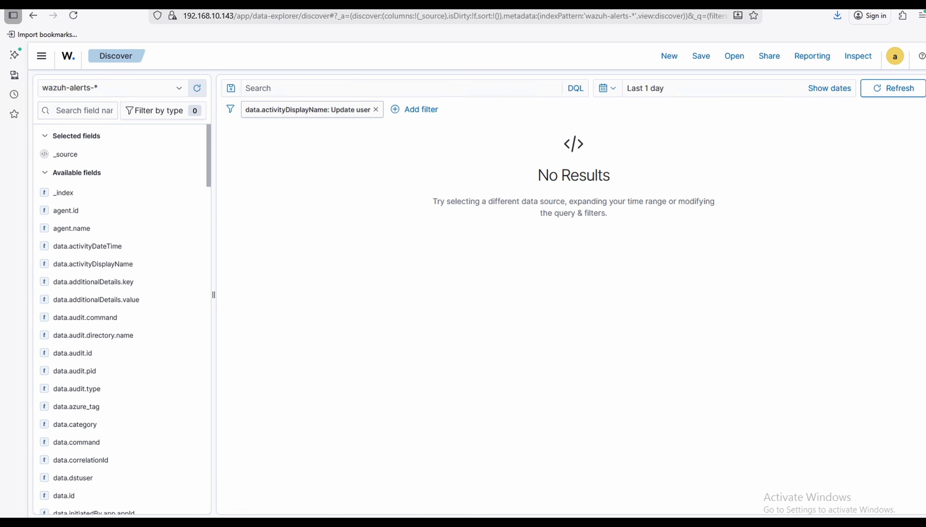
pyautogui.hotkey('alt', 'Tab')
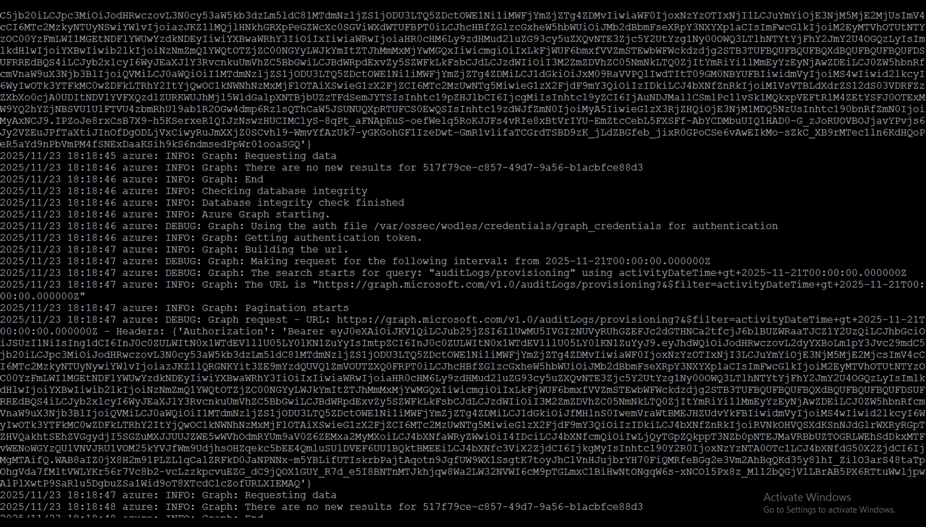
pyautogui.press('Up')
pyautogui.press('Return')
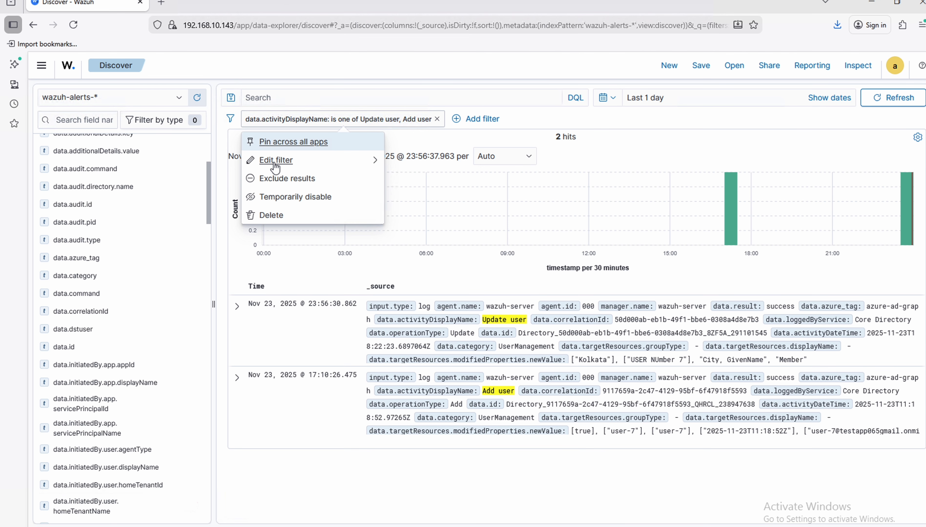
# Save the data.activityDisplayName filter in Wazuh Discover as is one of Update user and Add user, and refresh the events
pyautogui.click(274, 161)
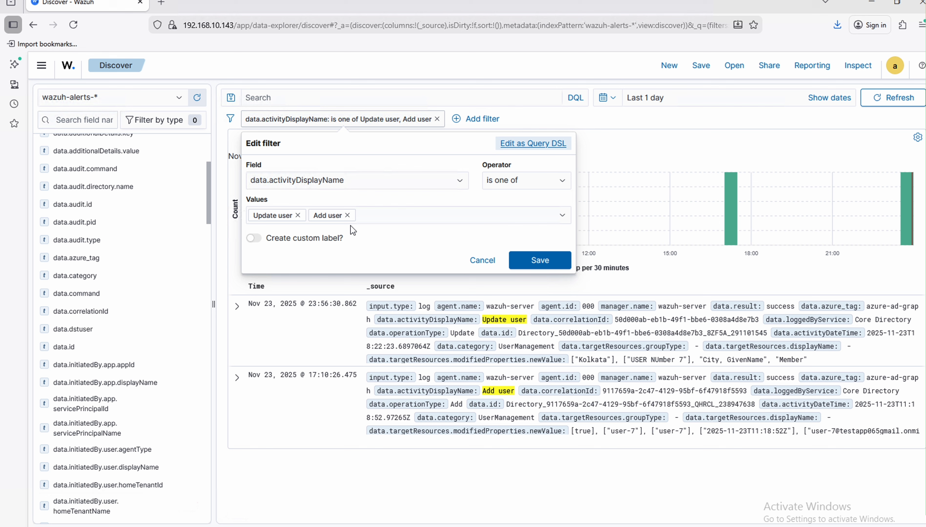
pyautogui.click(539, 263)
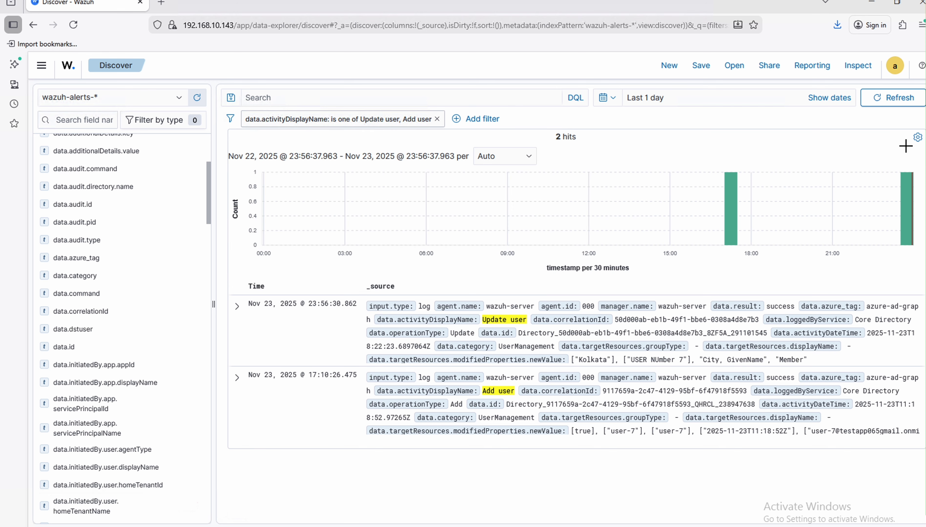
pyautogui.click(904, 105)
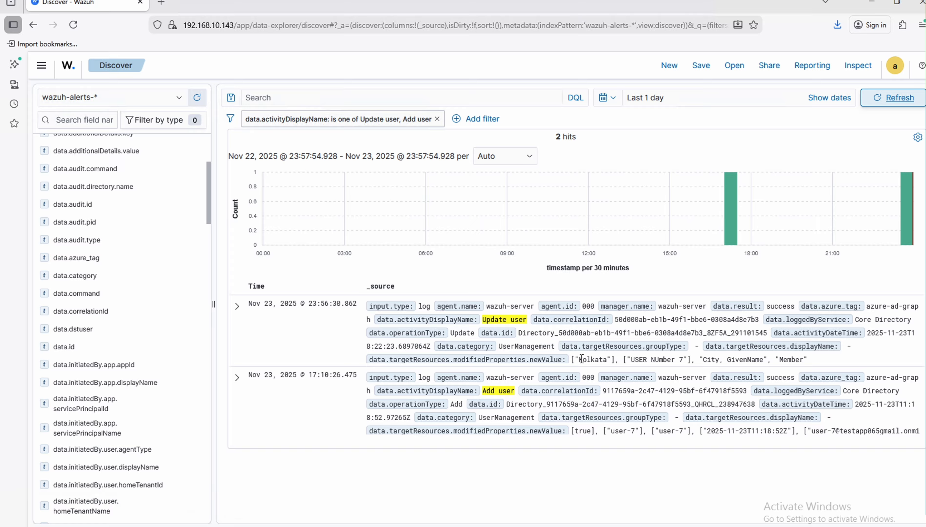
# Expand the Update user event and examine its initiating user, operation type, modified properties' new values and rule description
pyautogui.moveTo(341, 358)
pyautogui.click(237, 306)
pyautogui.scroll(-4, 388, 355)
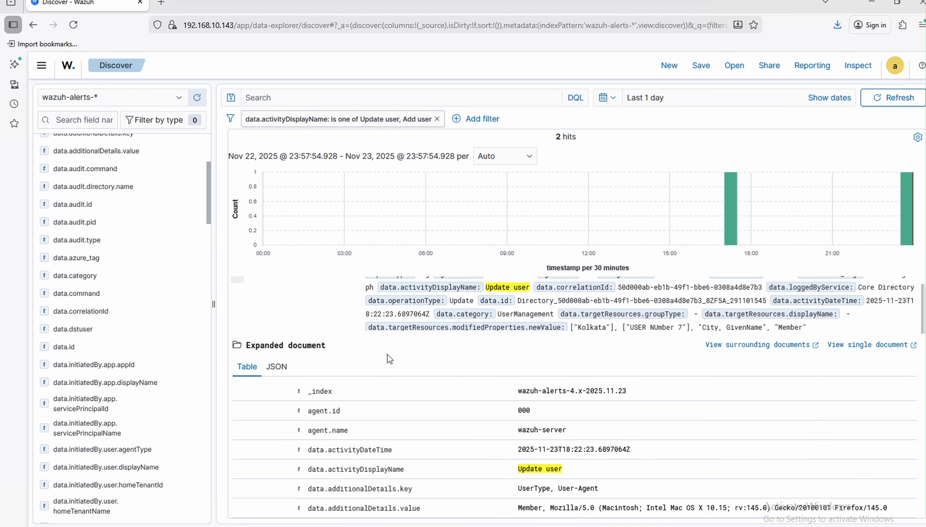
pyautogui.scroll(-3, 388, 354)
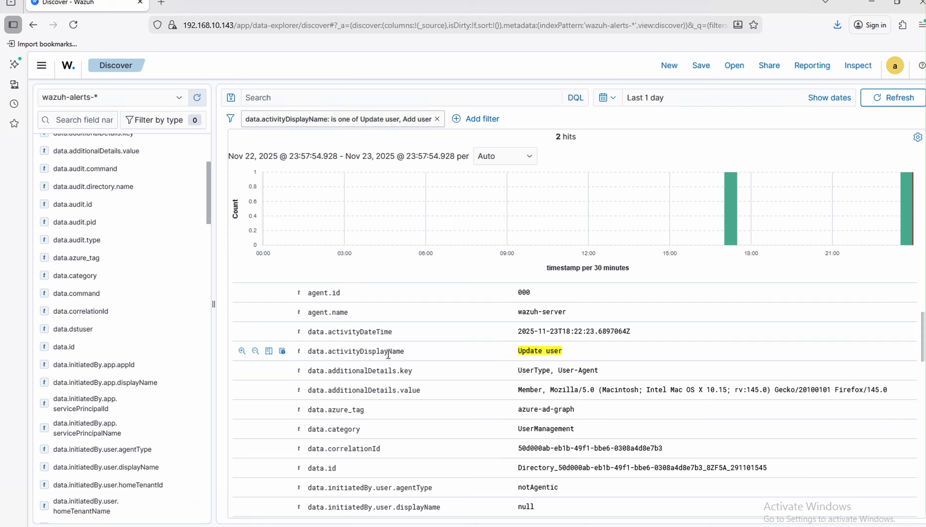
pyautogui.scroll(-3, 388, 354)
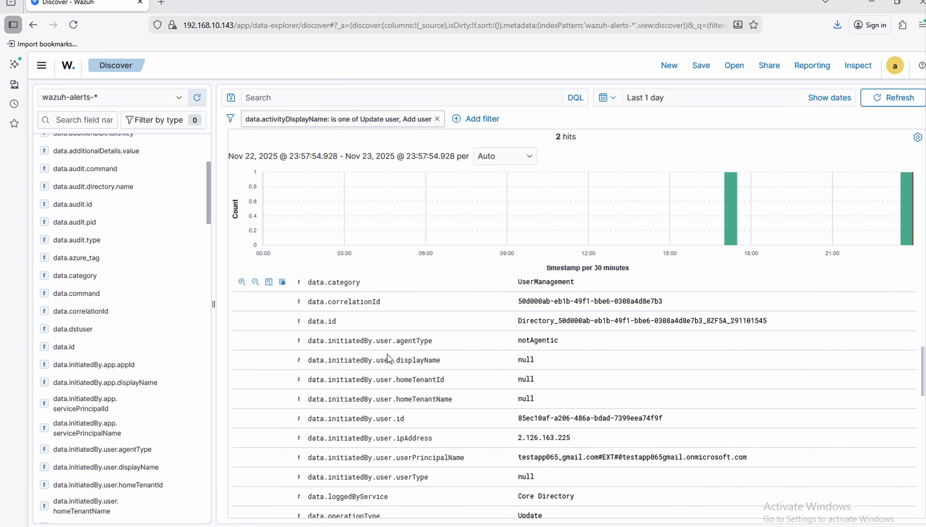
pyautogui.scroll(-3, 389, 354)
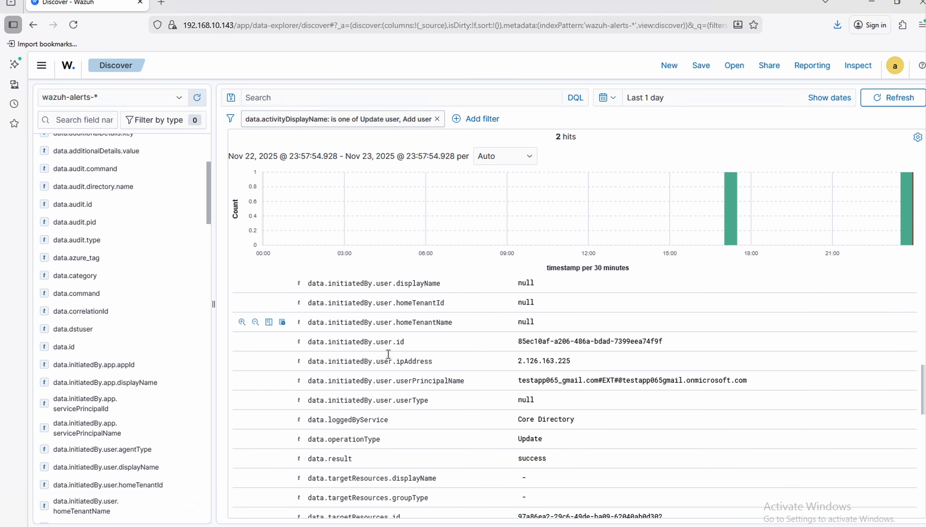
pyautogui.scroll(-2, 387, 357)
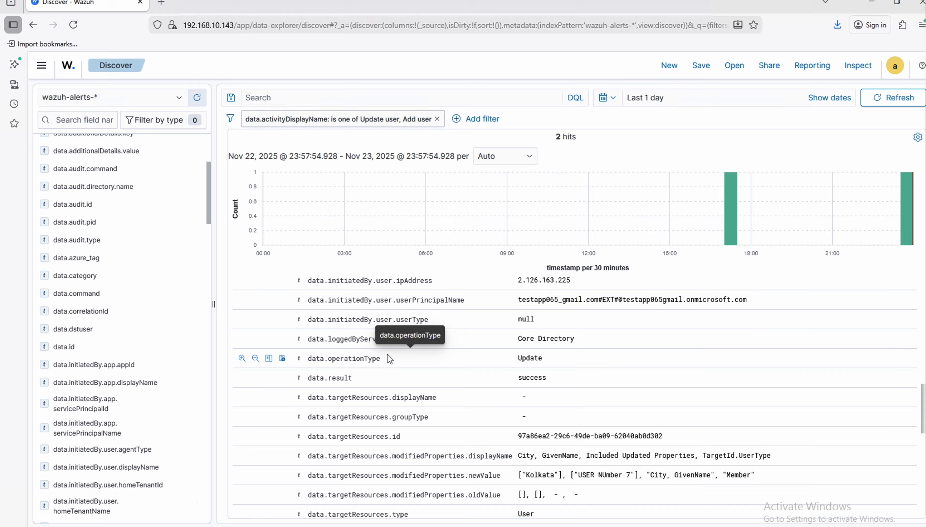
pyautogui.scroll(-1, 389, 359)
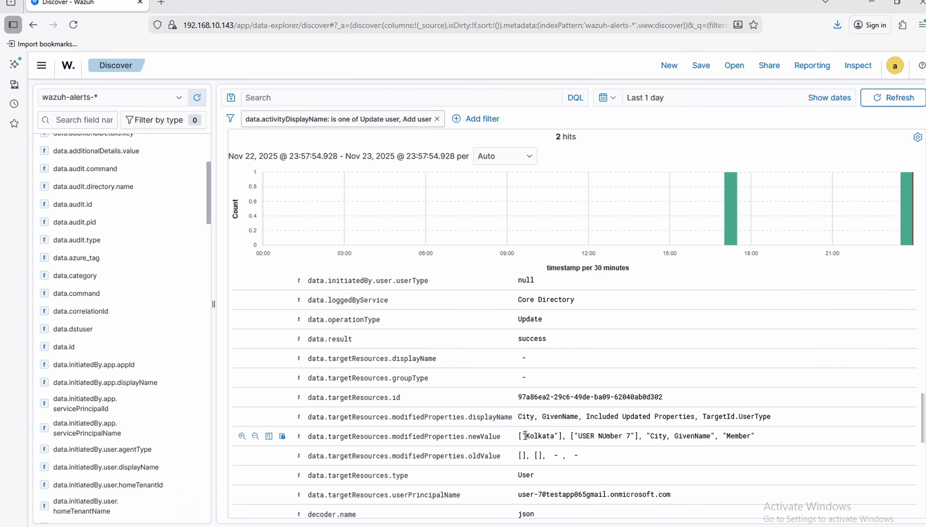
pyautogui.moveTo(526, 436); pyautogui.dragTo(554, 434)
pyautogui.moveTo(579, 436); pyautogui.dragTo(659, 439)
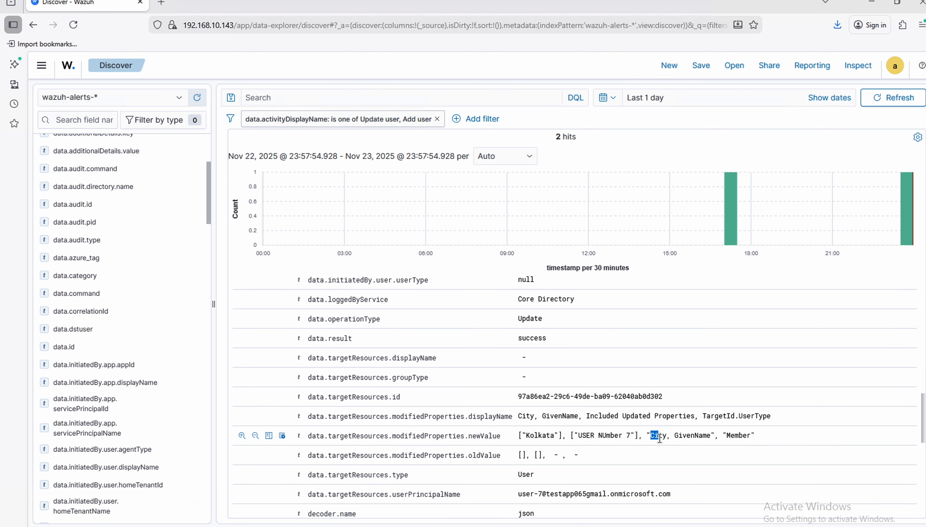
pyautogui.scroll(-2, 661, 440)
pyautogui.scroll(-4, 661, 443)
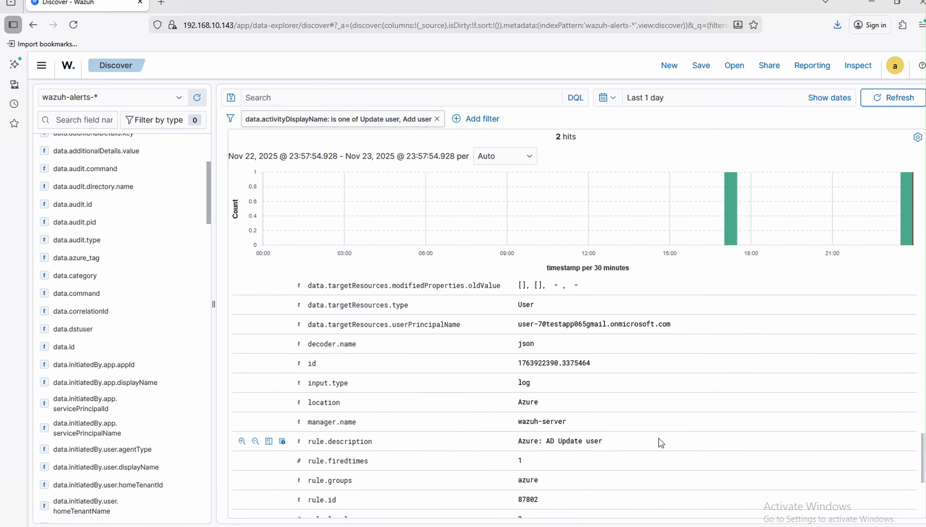
# Review the Update user event's remaining rule fields and recheck the new values of its modified properties
pyautogui.scroll(-1, 660, 443)
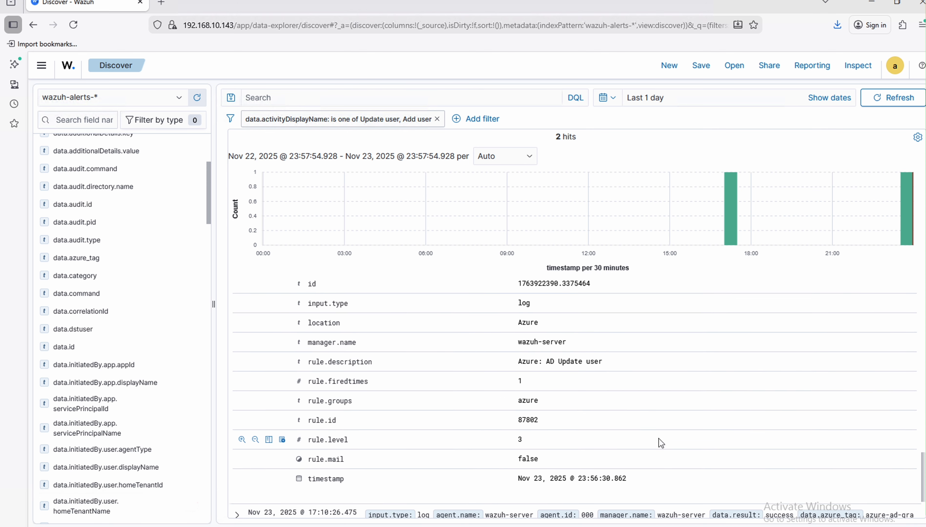
pyautogui.scroll(3, 660, 443)
pyautogui.scroll(2, 660, 443)
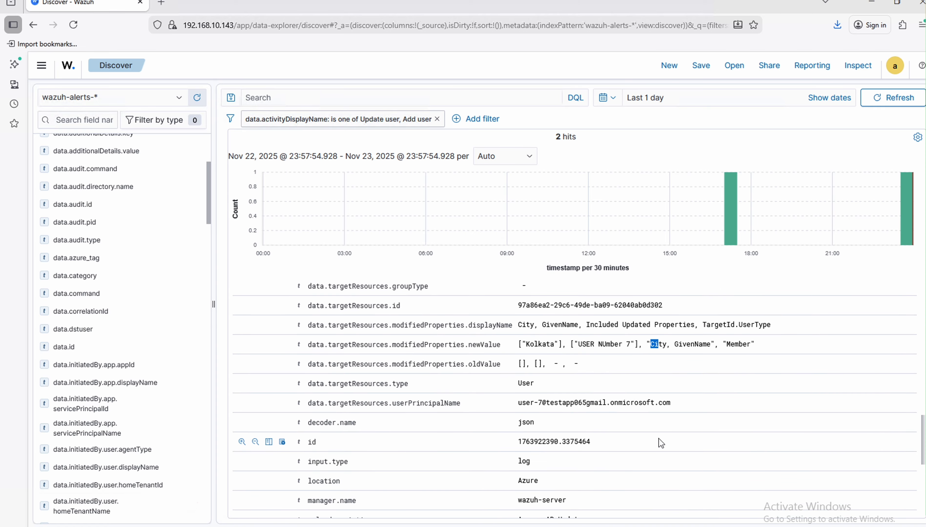
pyautogui.moveTo(581, 344); pyautogui.dragTo(631, 344)
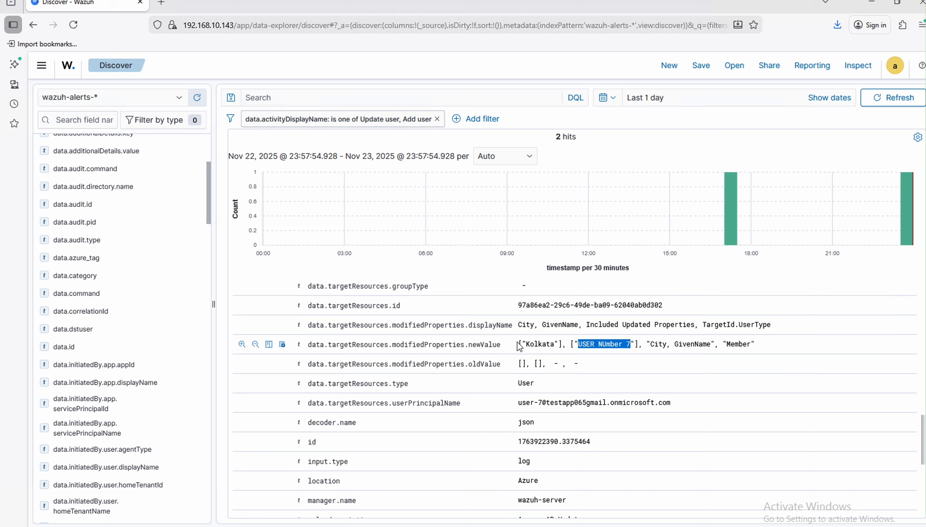
pyautogui.click(509, 345)
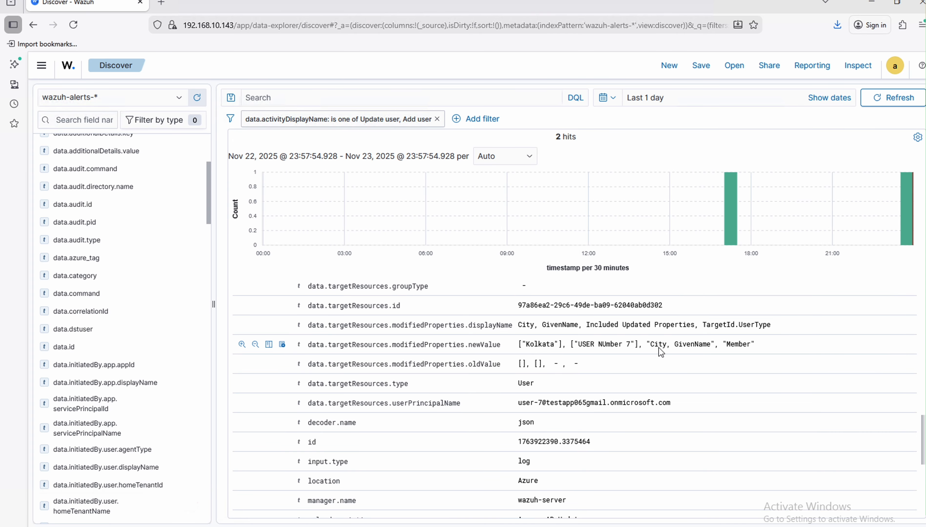
pyautogui.moveTo(688, 345); pyautogui.dragTo(722, 344)
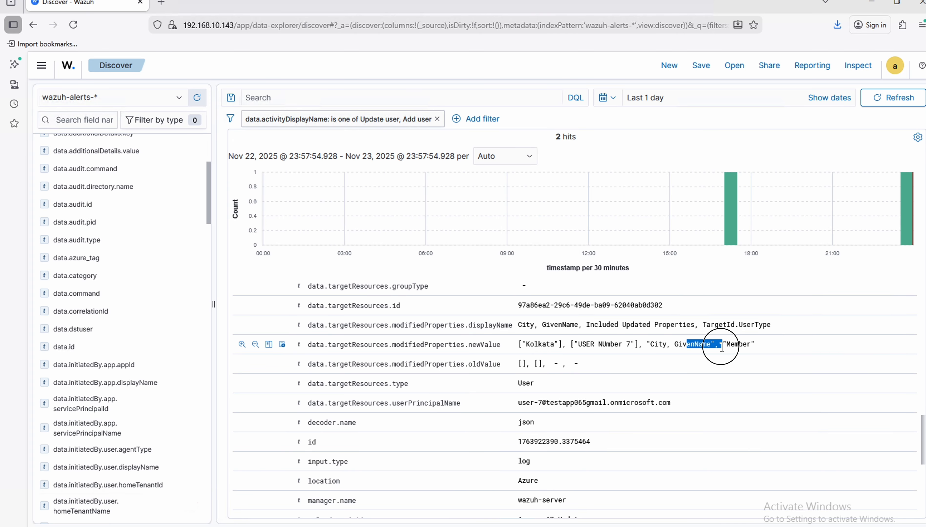
# Check the initiating user's principal name and IP address in the Update user event, and collapse the event
pyautogui.scroll(1, 722, 347)
pyautogui.scroll(3, 722, 347)
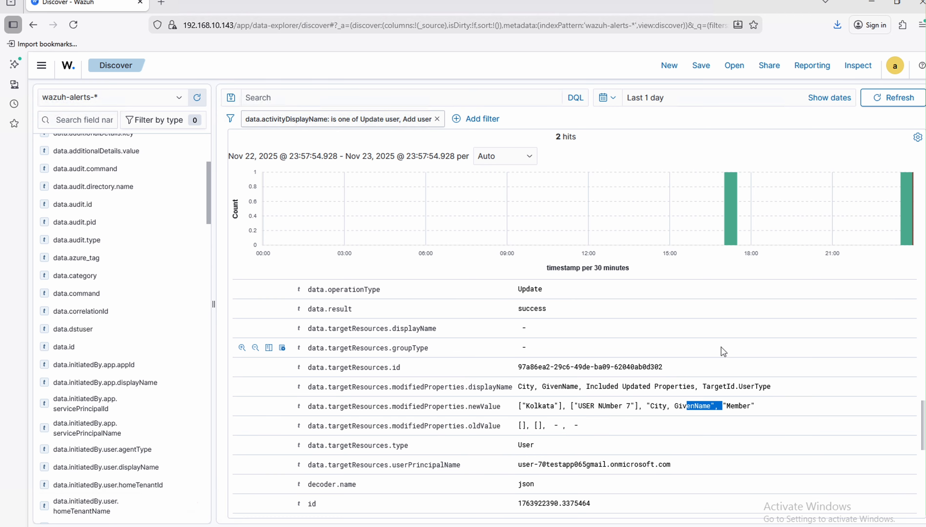
pyautogui.scroll(7, 722, 351)
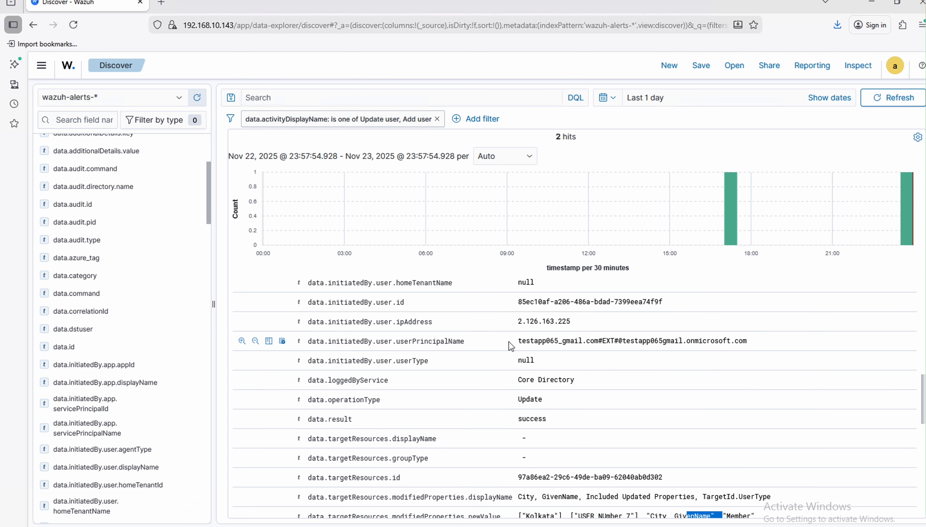
pyautogui.moveTo(518, 341); pyautogui.dragTo(748, 341)
pyautogui.scroll(1, 569, 384)
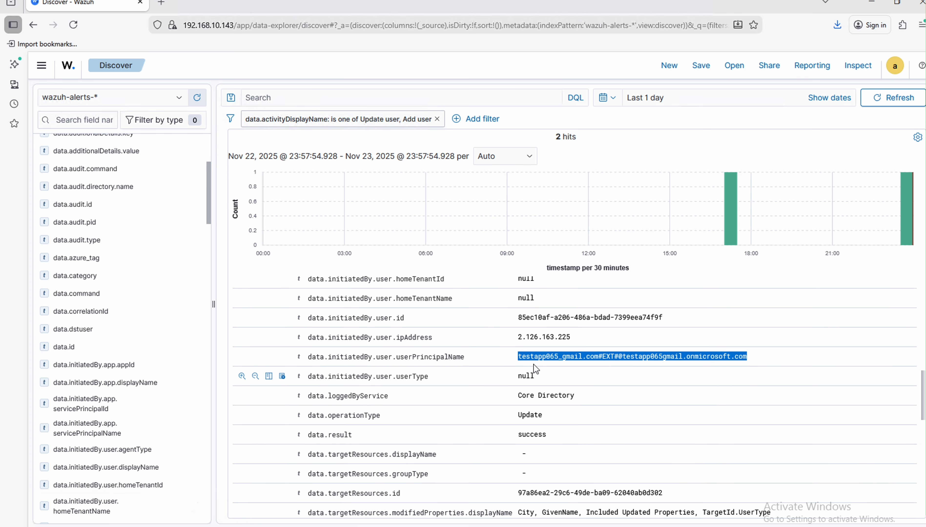
pyautogui.moveTo(520, 337); pyautogui.dragTo(573, 346)
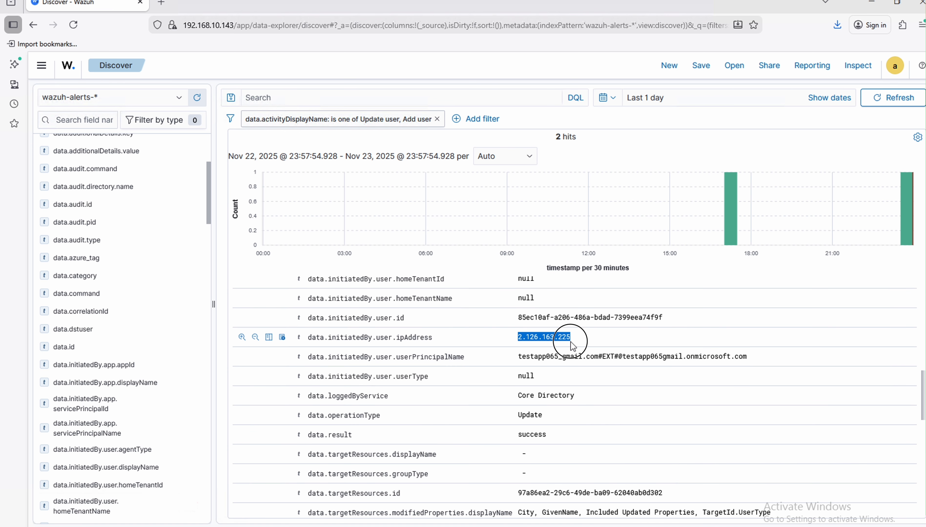
pyautogui.scroll(3, 571, 342)
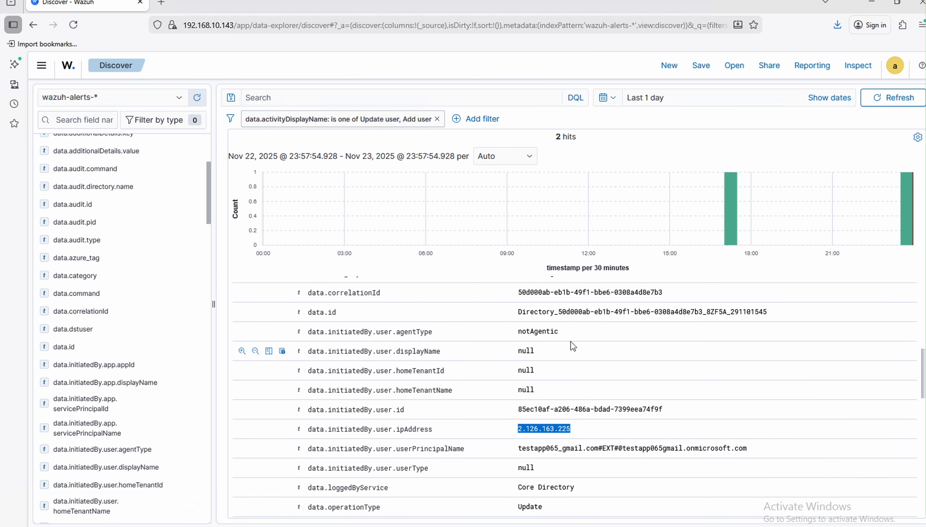
pyautogui.scroll(8, 573, 346)
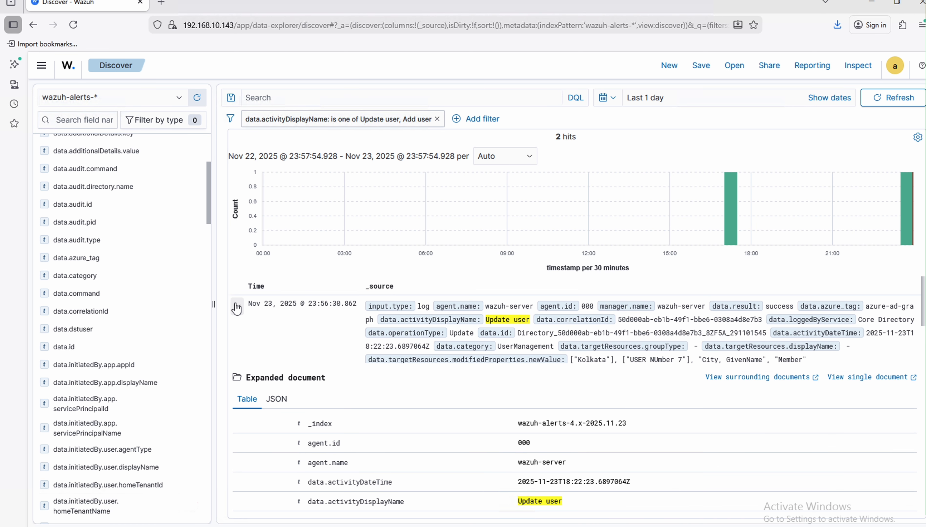
pyautogui.click(237, 307)
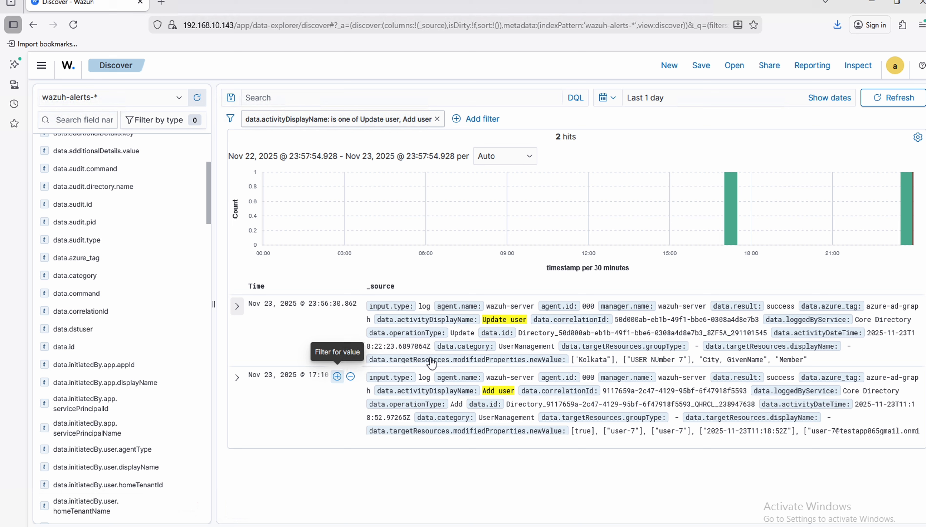